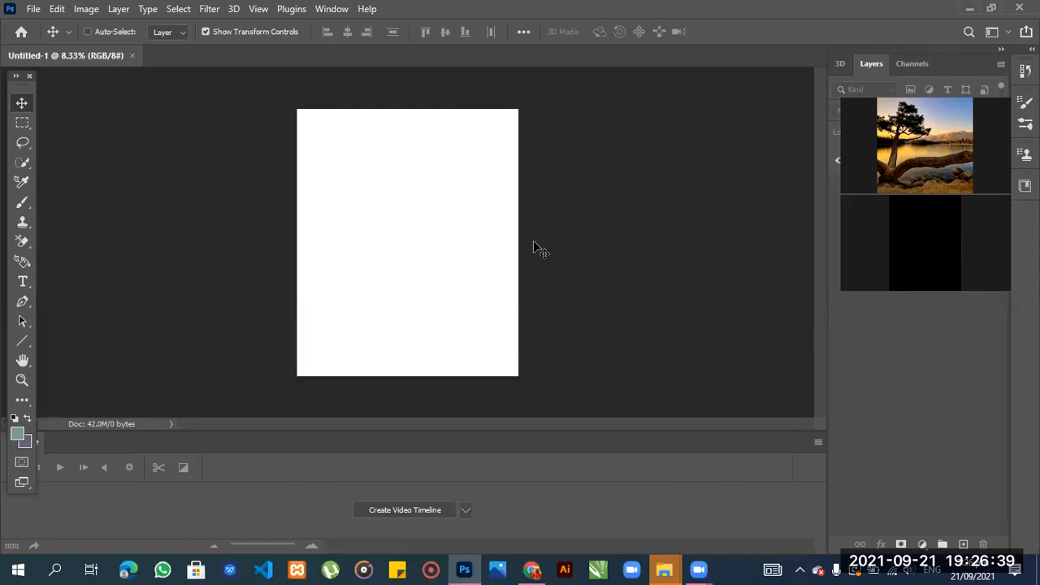
- Undock the Layers panel and place it floating beside the canvas, with the Horizontal Type tool active
drag(724, 79, 791, 59)
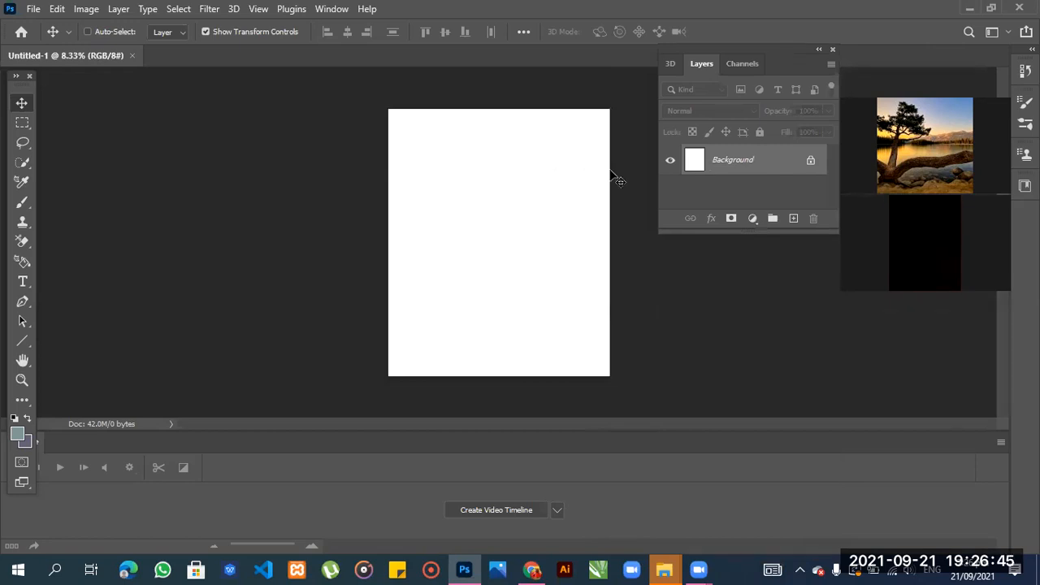
key(F7)
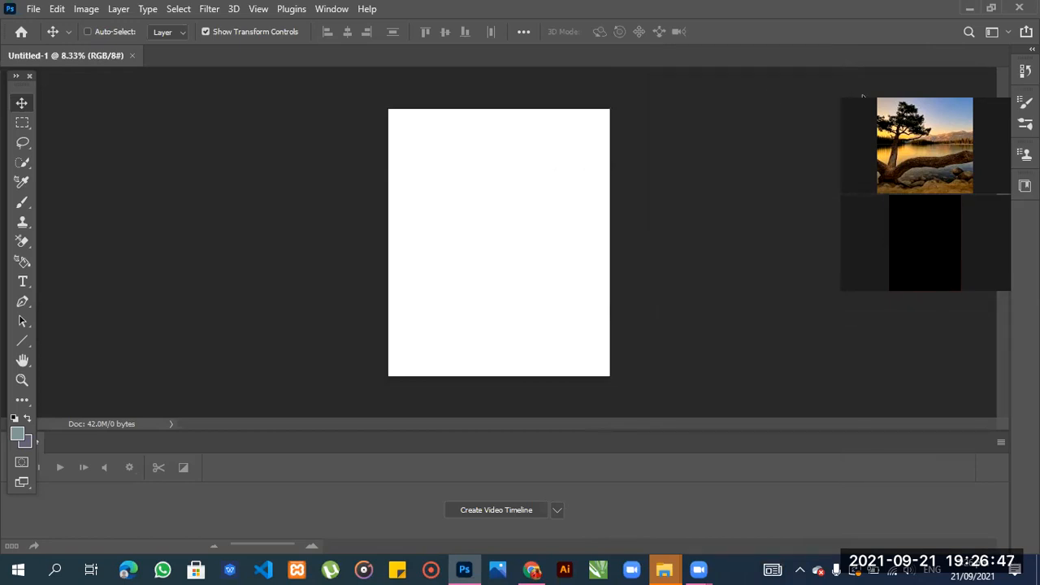
click(23, 283)
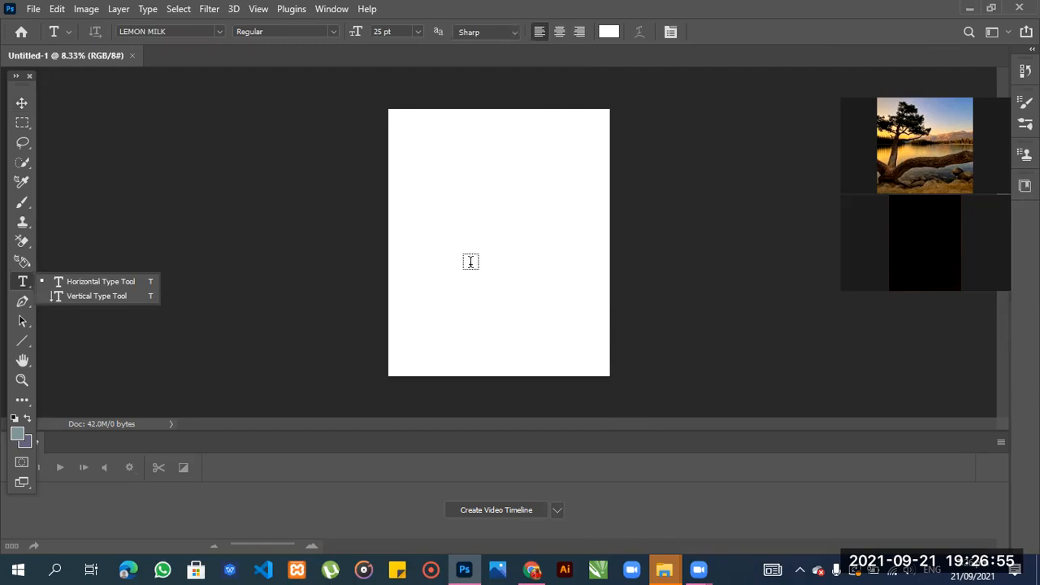
key(F7)
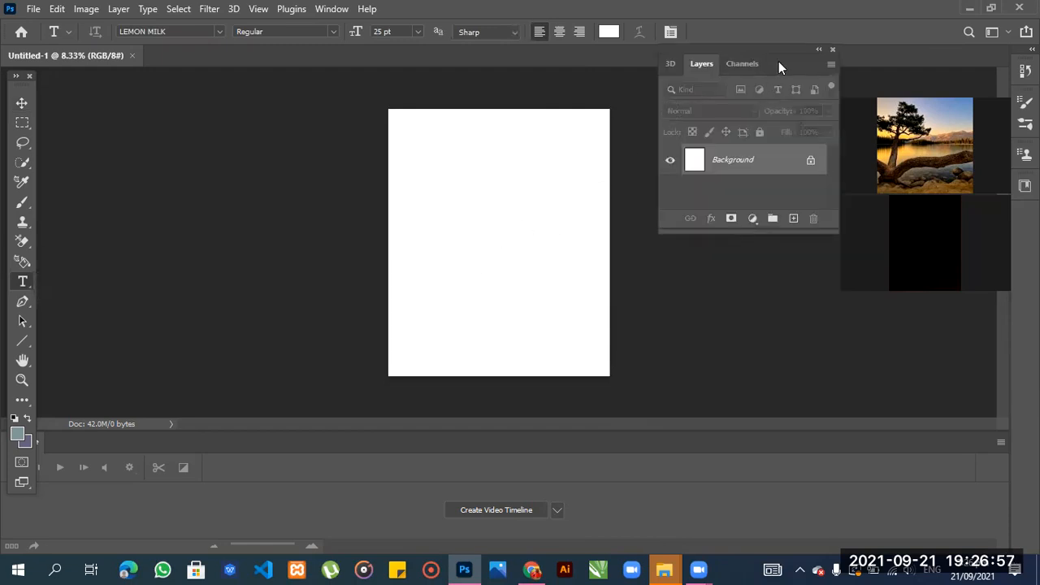
drag(774, 66, 770, 111)
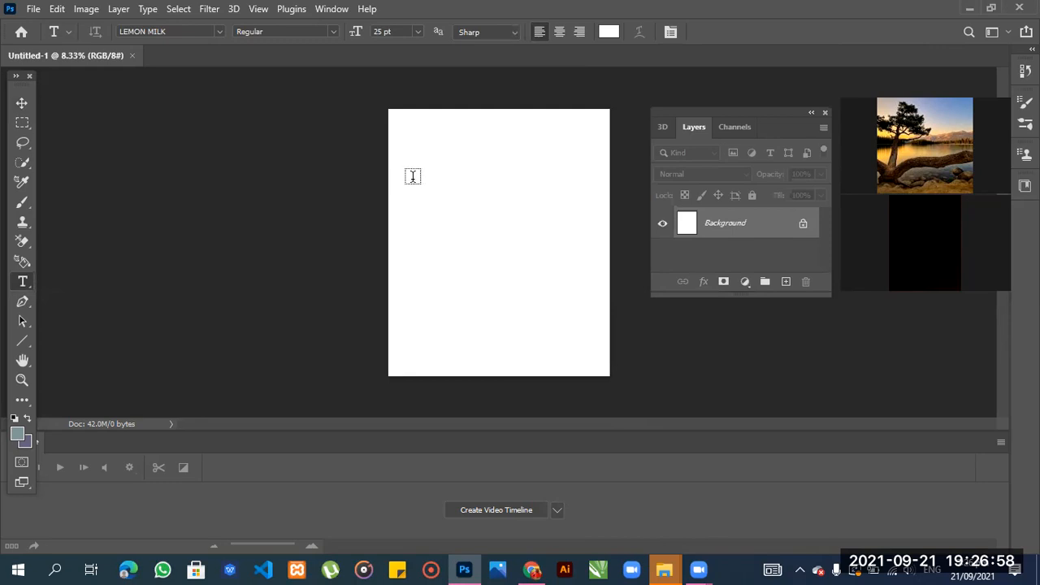
- Add a white 25 pt LEMON MILK text reading "online education" in the middle of the page and select its characters
click(442, 228)
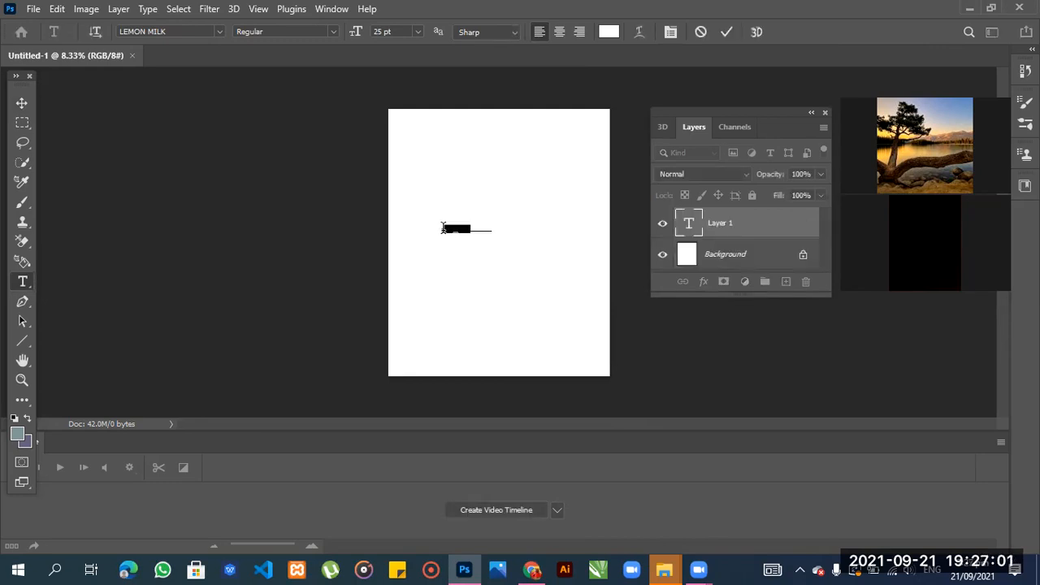
key(BackSpace)
text(.........)
drag(518, 230, 432, 233)
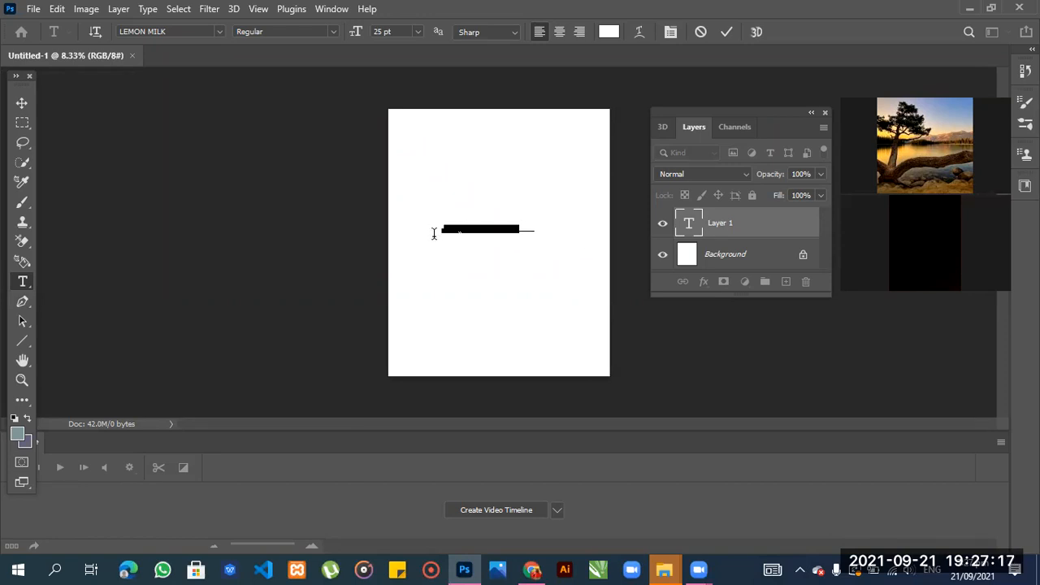
- Try a font size of 48 pt on the selected text and undo it
click(418, 31)
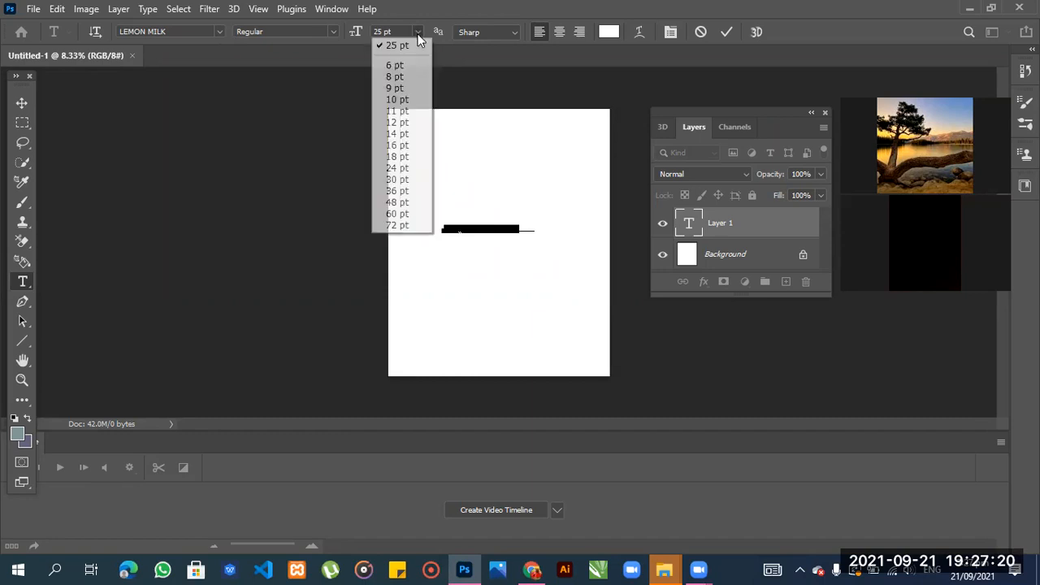
click(398, 202)
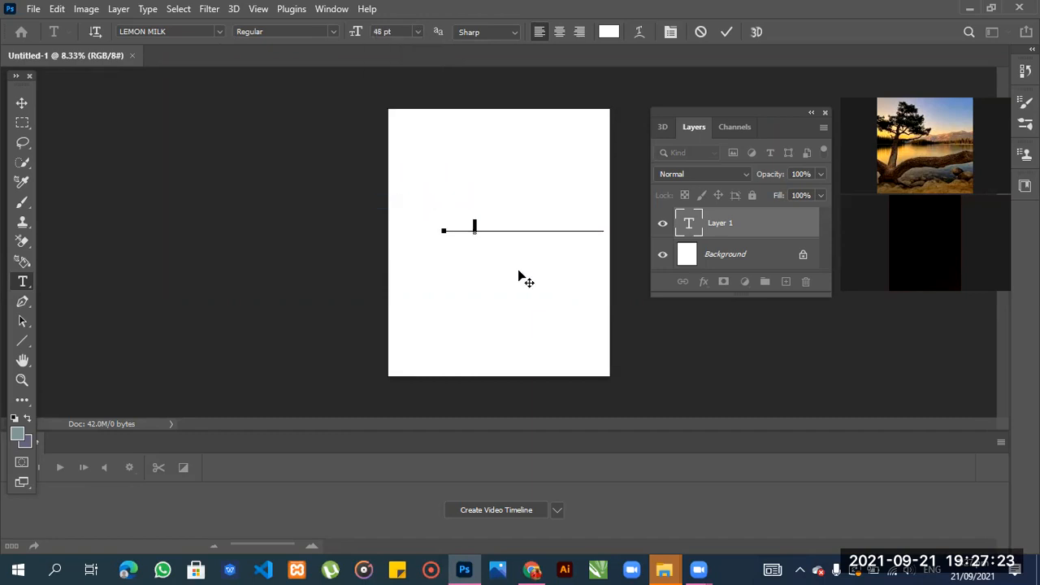
key(ctrl+z)
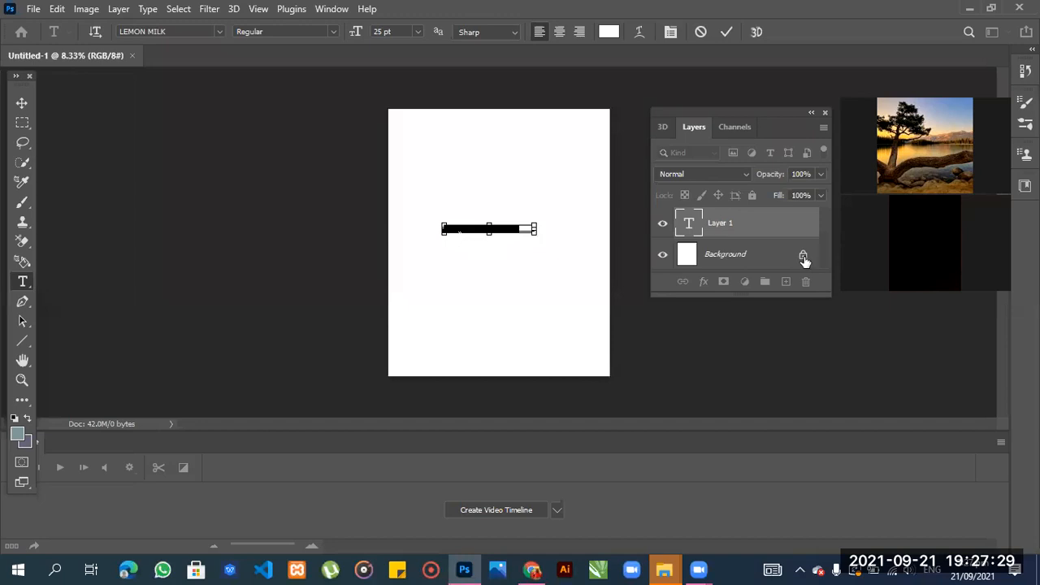
- Delete the "online education" text layer and unlock the Background layer
drag(793, 227, 804, 283)
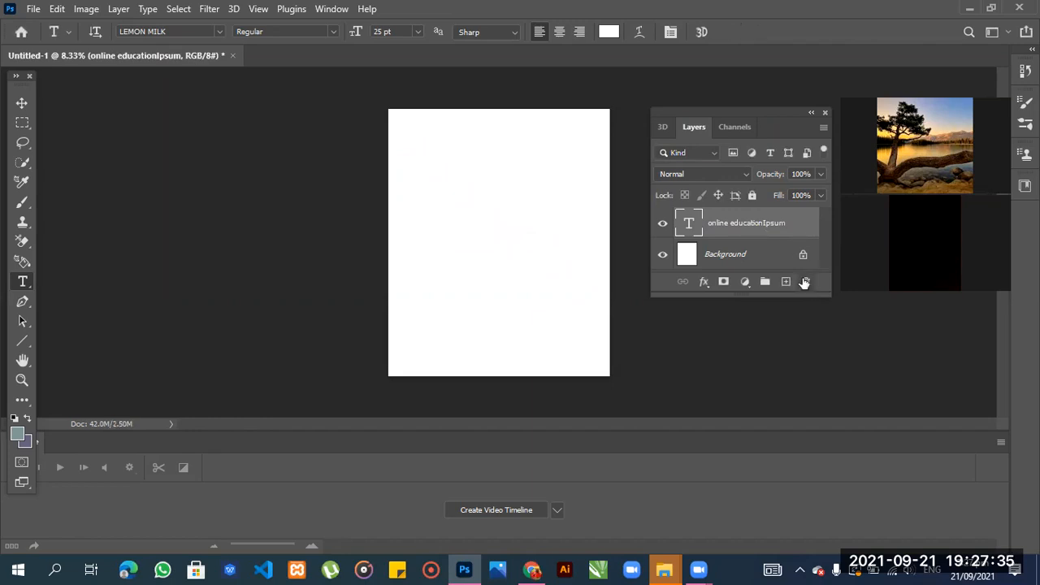
click(805, 282)
click(462, 223)
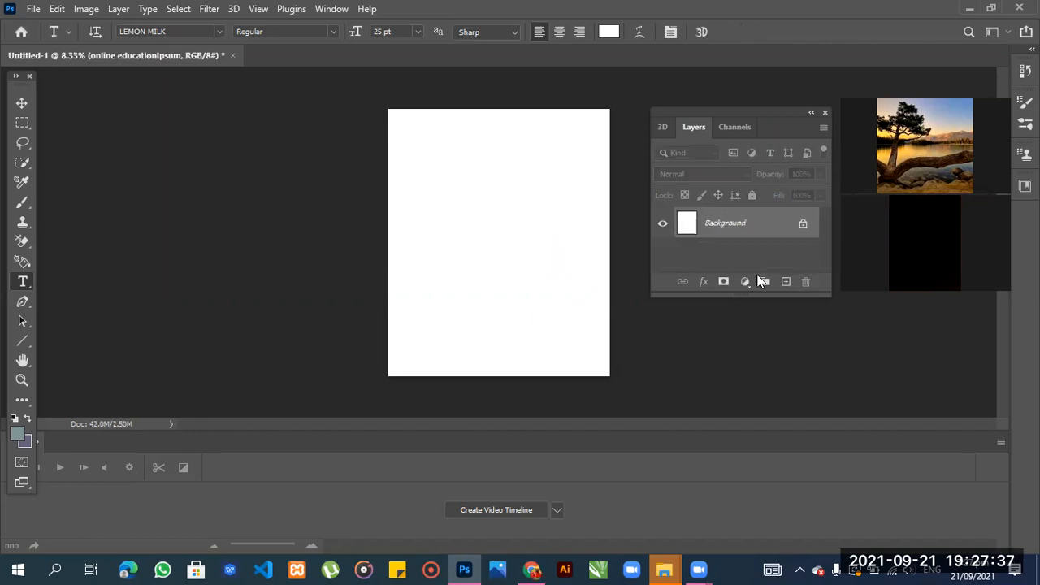
click(803, 223)
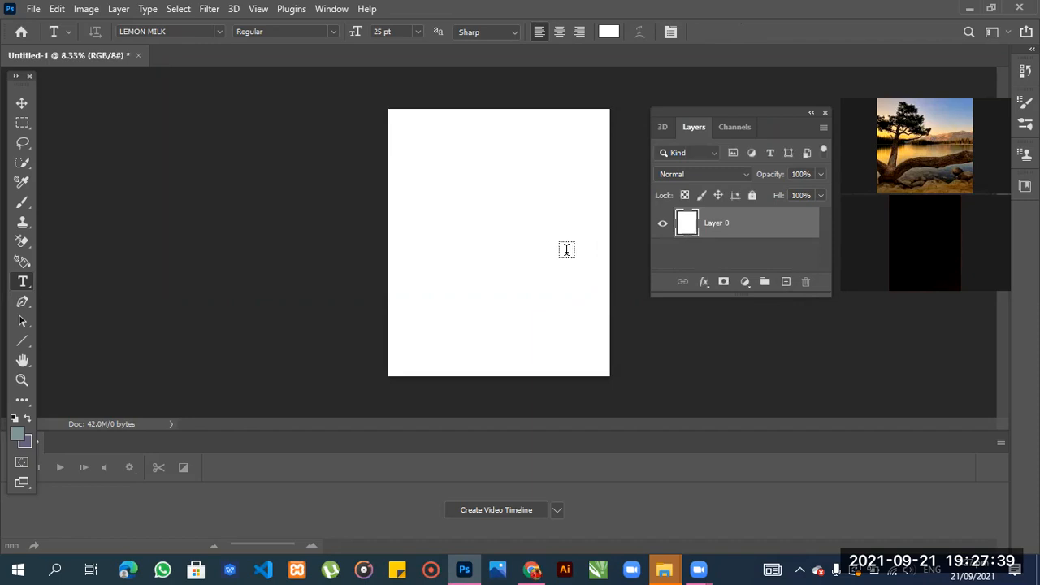
click(429, 224)
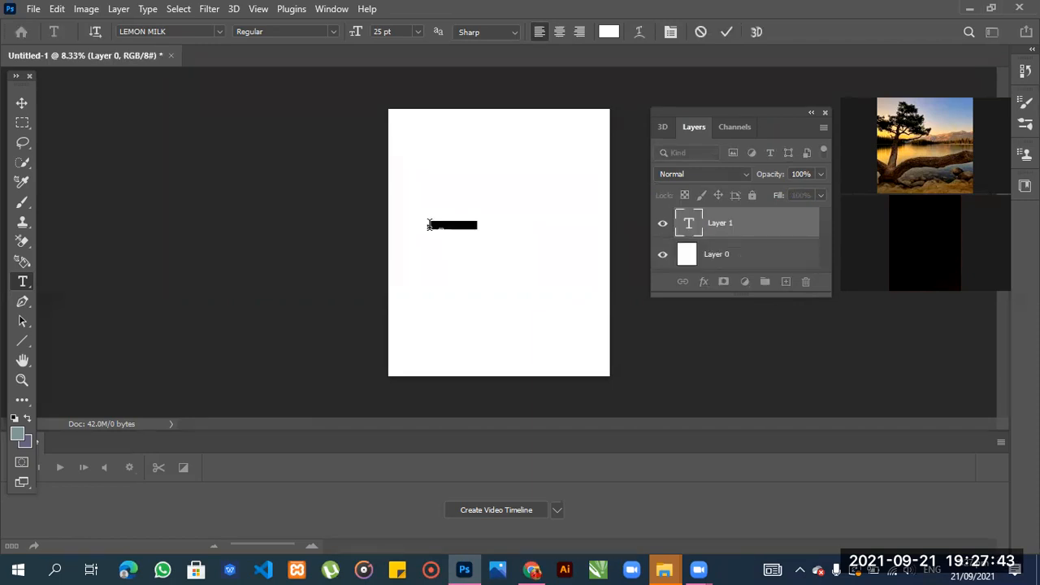
key(BackSpace)
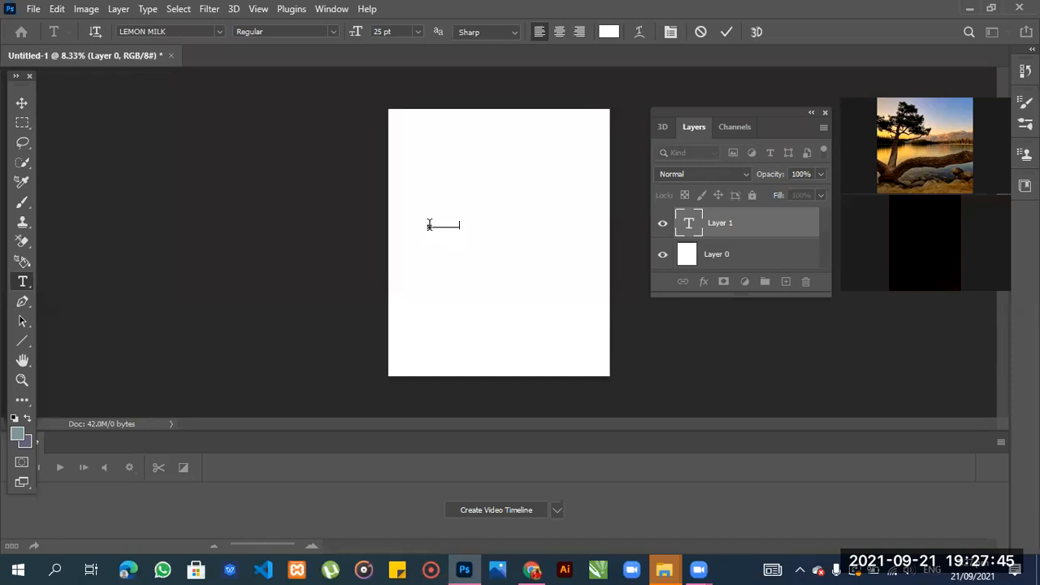
text(a)
key(BackSpace)
key(BackSpace)
click(22, 125)
drag(400, 135, 520, 280)
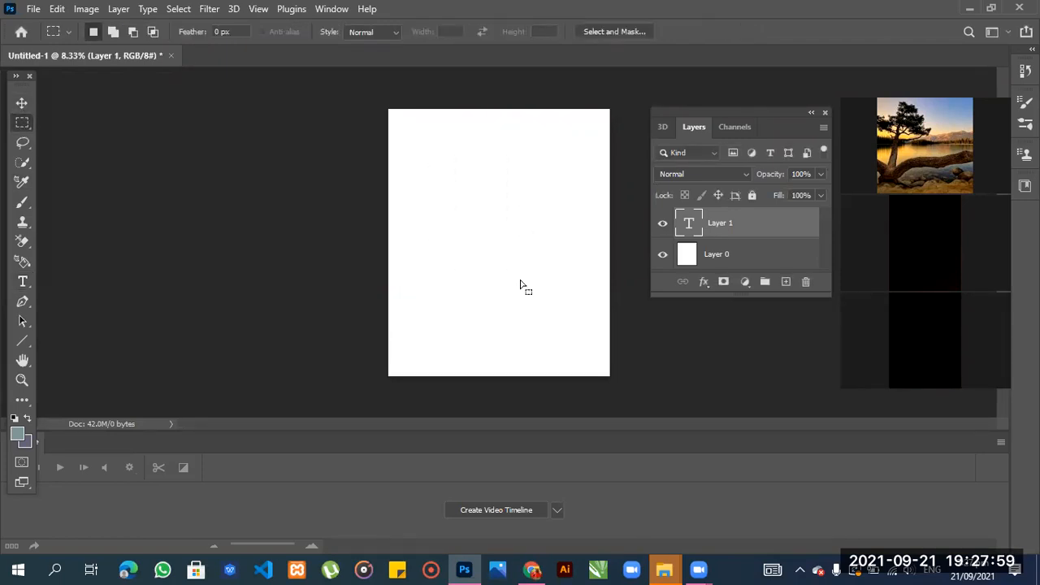
- Draw a grey-green rectangle without a stroke, about 9.51 by 9.11 in, over the middle of the page
click(25, 343)
click(64, 341)
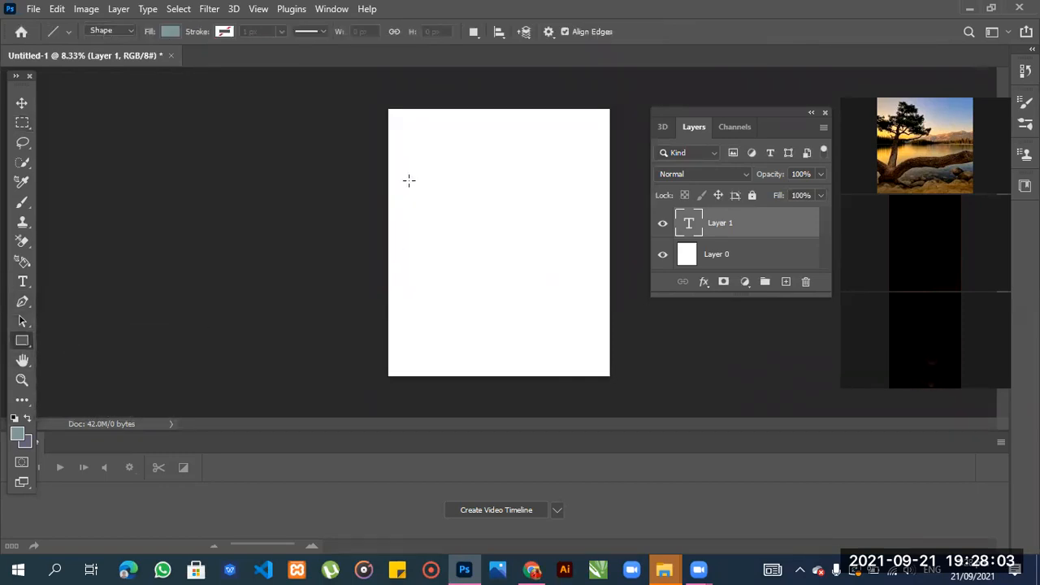
drag(404, 165, 586, 340)
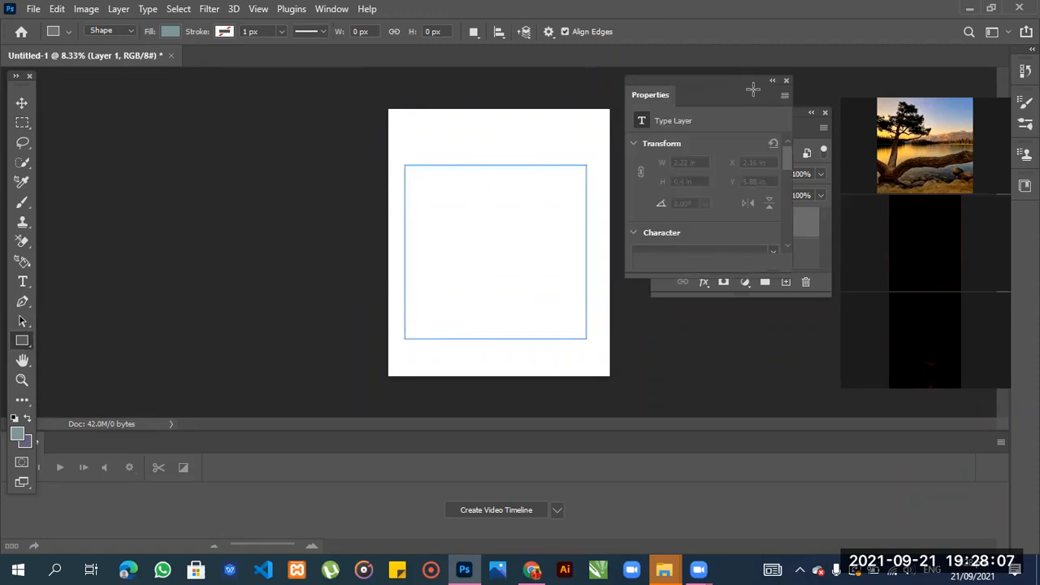
- Move the Layers panel below the Properties panel and enlarge the rectangle to about 10.98 by 10.52 in, shifted up the page
click(22, 102)
drag(791, 126, 840, 272)
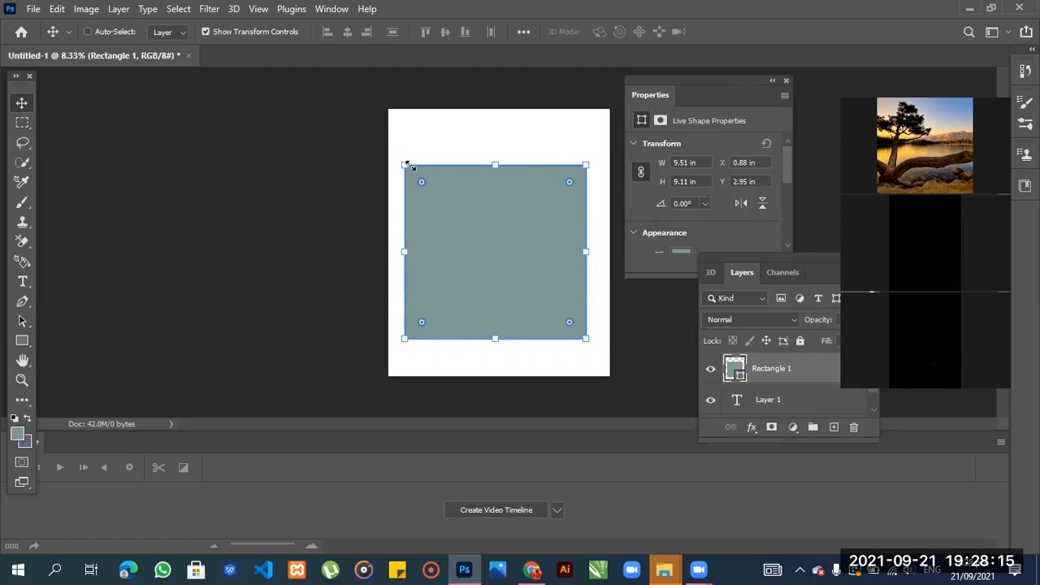
mouse_move(397, 138)
mouse_down()
mouse_move(404, 161)
mouse_move(378, 134)
mouse_up()
mouse_move(462, 209)
mouse_down()
mouse_move(494, 211)
mouse_move(474, 195)
mouse_up()
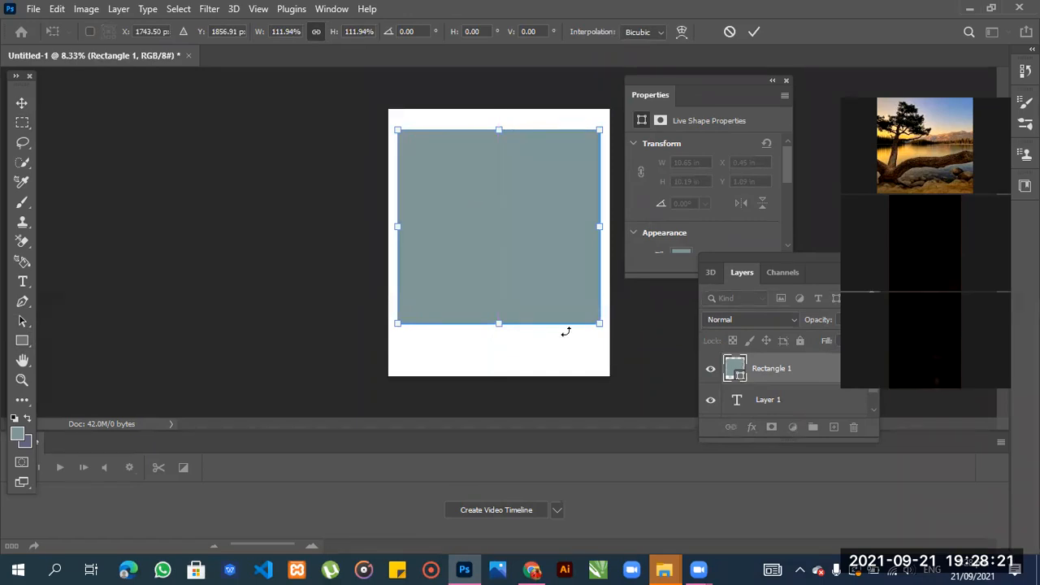
mouse_move(604, 330)
mouse_down()
mouse_move(606, 342)
mouse_move(605, 333)
mouse_up()
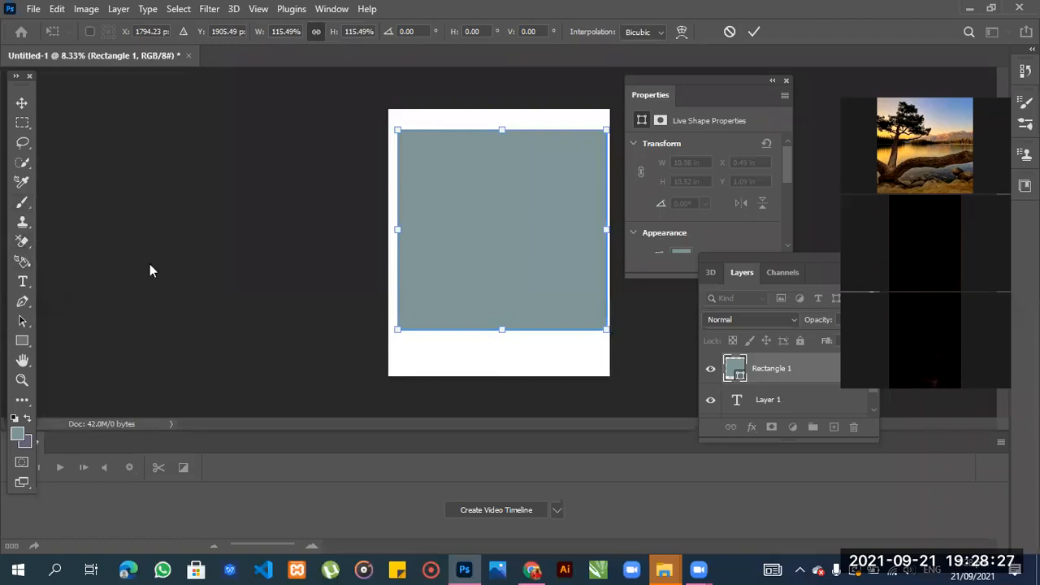
- Create a paragraph text frame from the rectangle's outline and delete its placeholder text
click(23, 281)
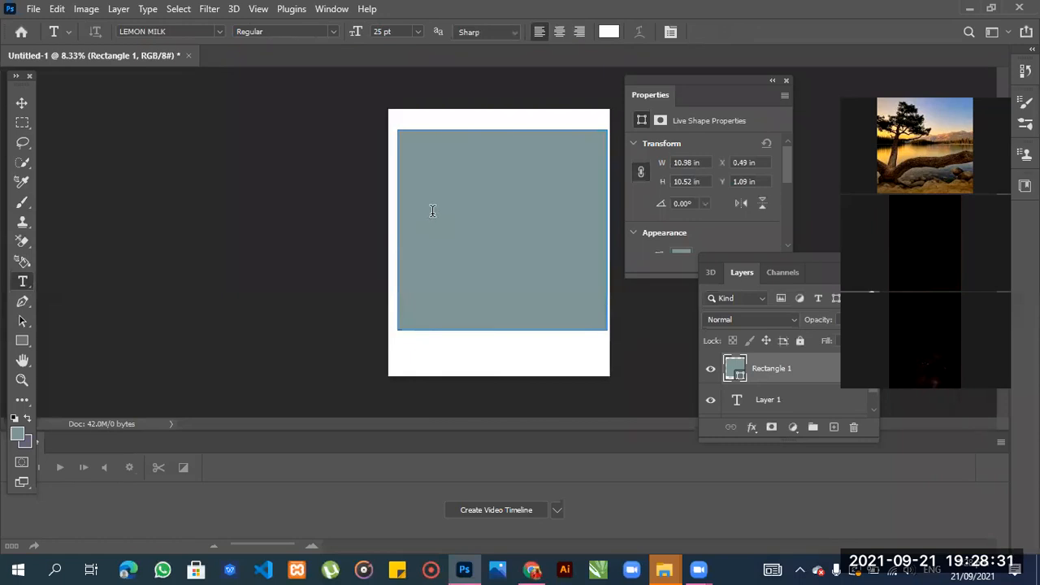
click(432, 210)
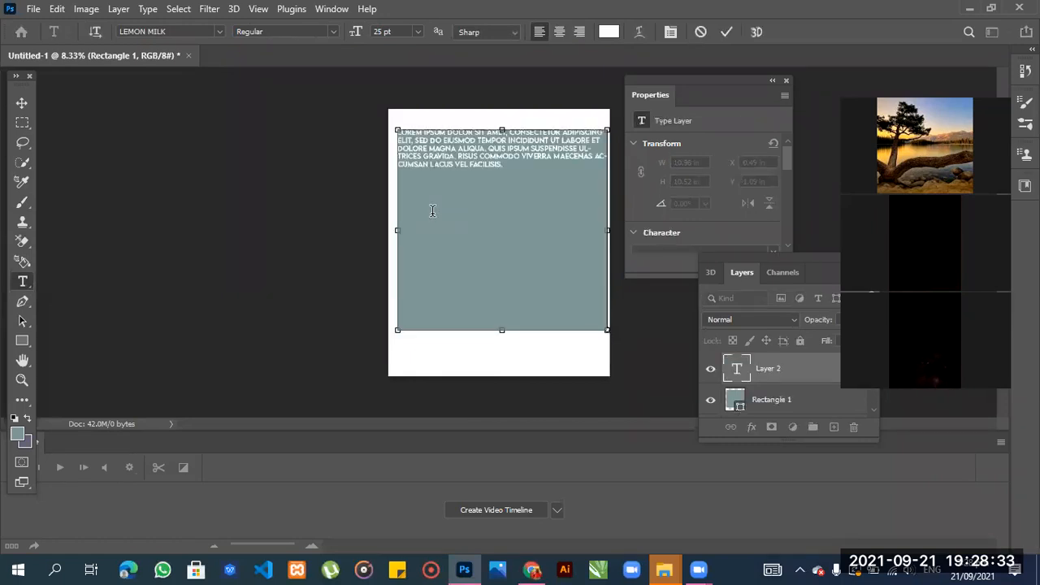
drag(511, 167, 395, 130)
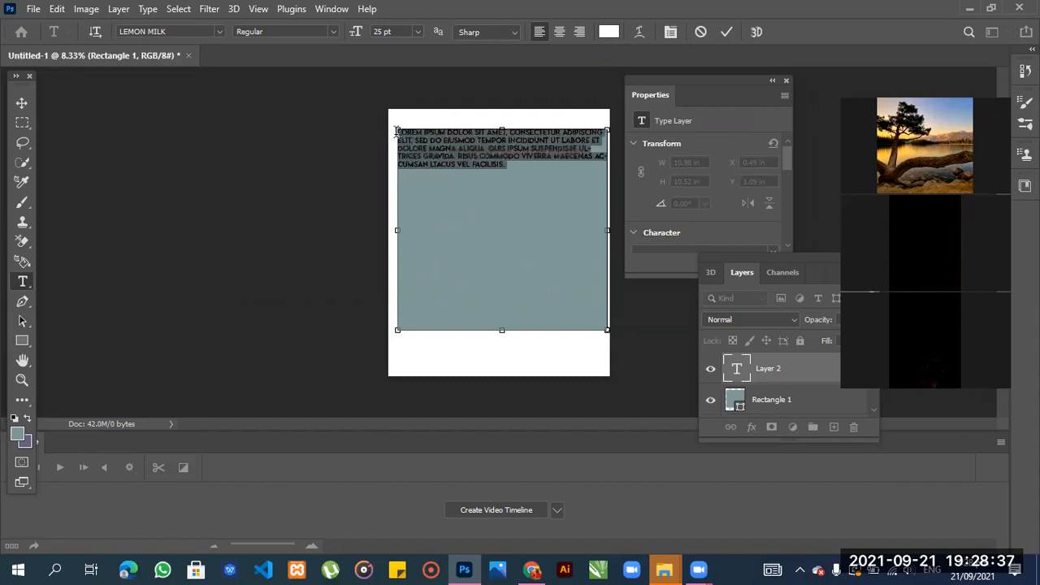
key(BackSpace)
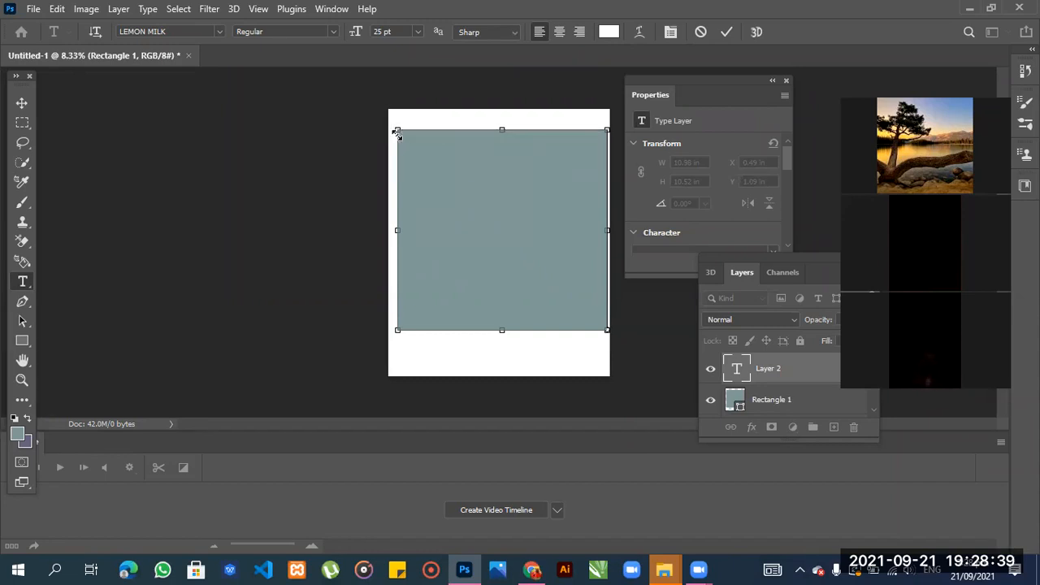
- Stretch the empty text frame to cover the whole page, about 11.62 by 14.02 in
drag(397, 132, 388, 106)
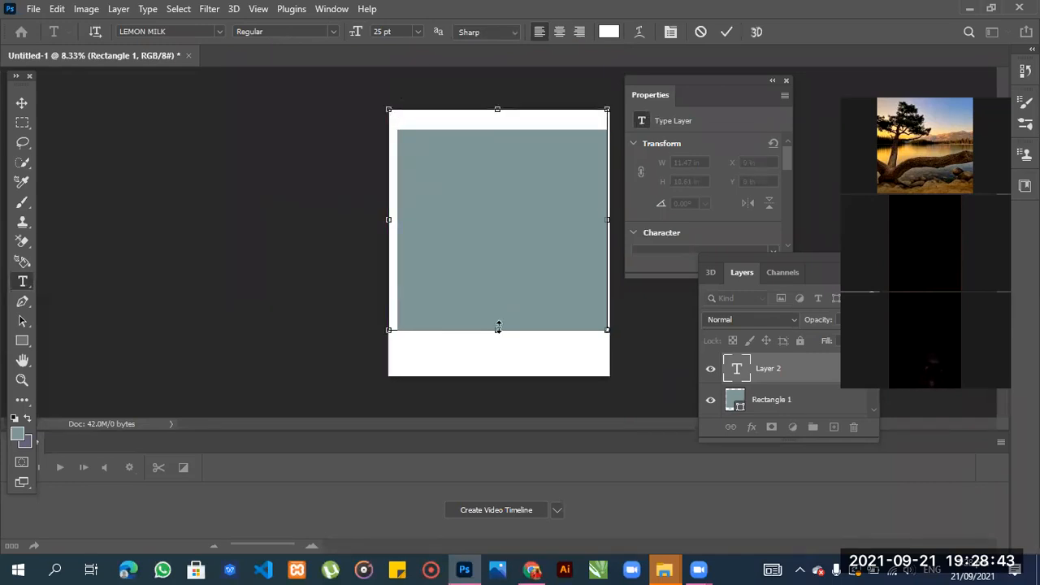
drag(497, 332, 499, 377)
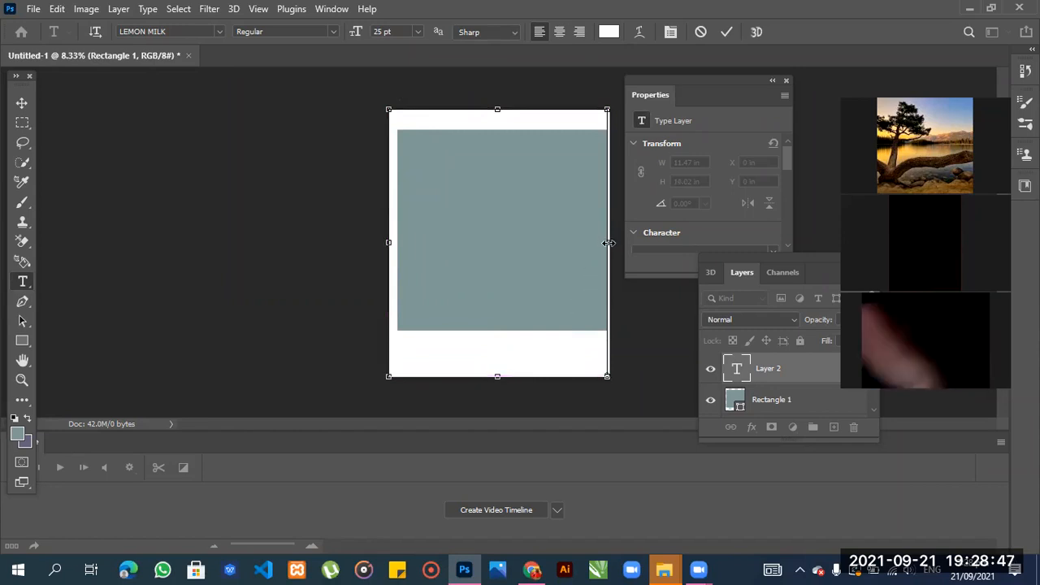
drag(607, 243, 610, 242)
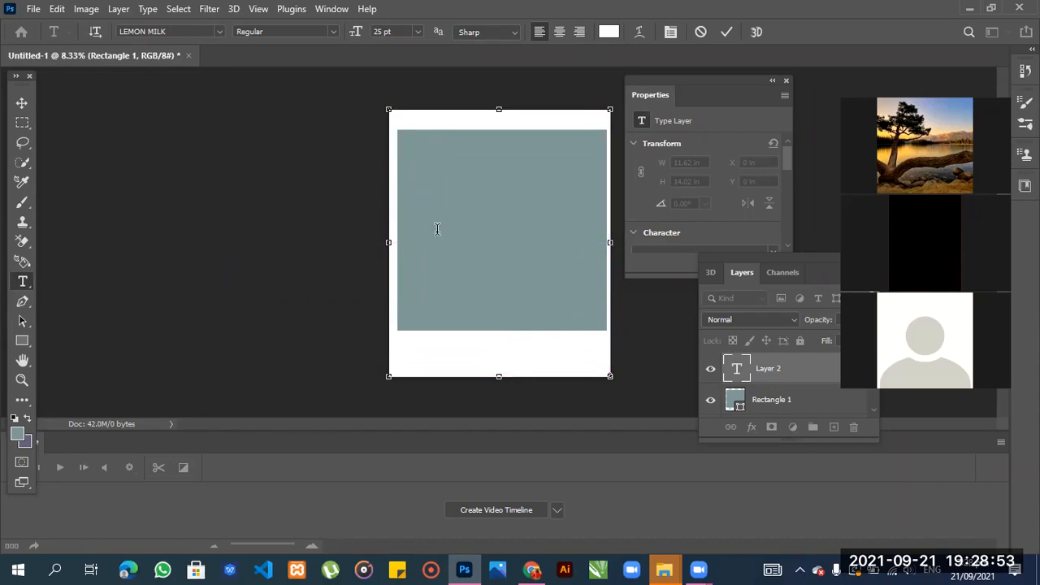
- Create a second text frame with the Lorem ipsum placeholder from the Rectangle 1 shape and move it down to about Y 2.79 in
drag(764, 399, 581, 318)
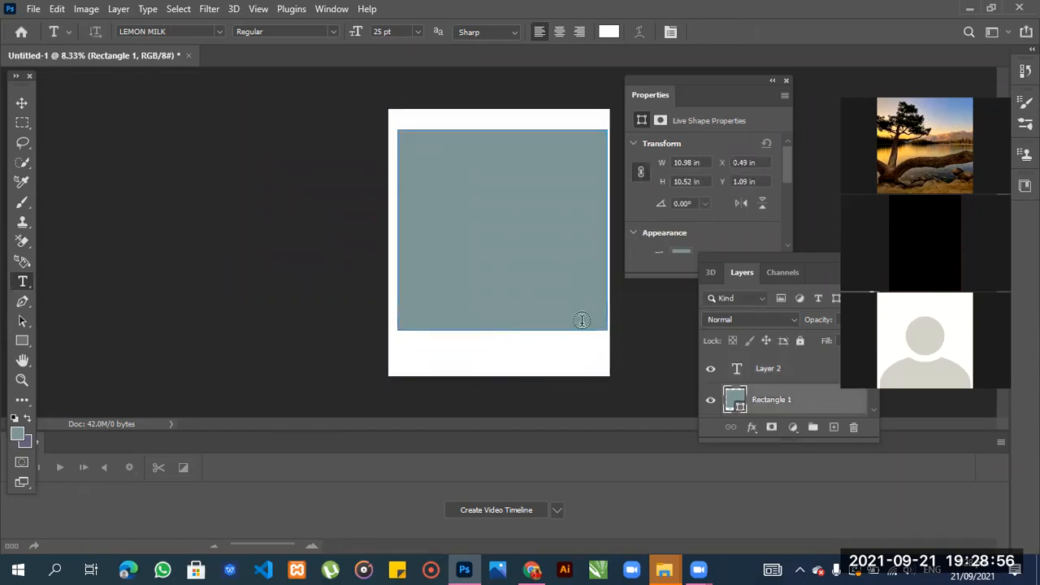
click(441, 218)
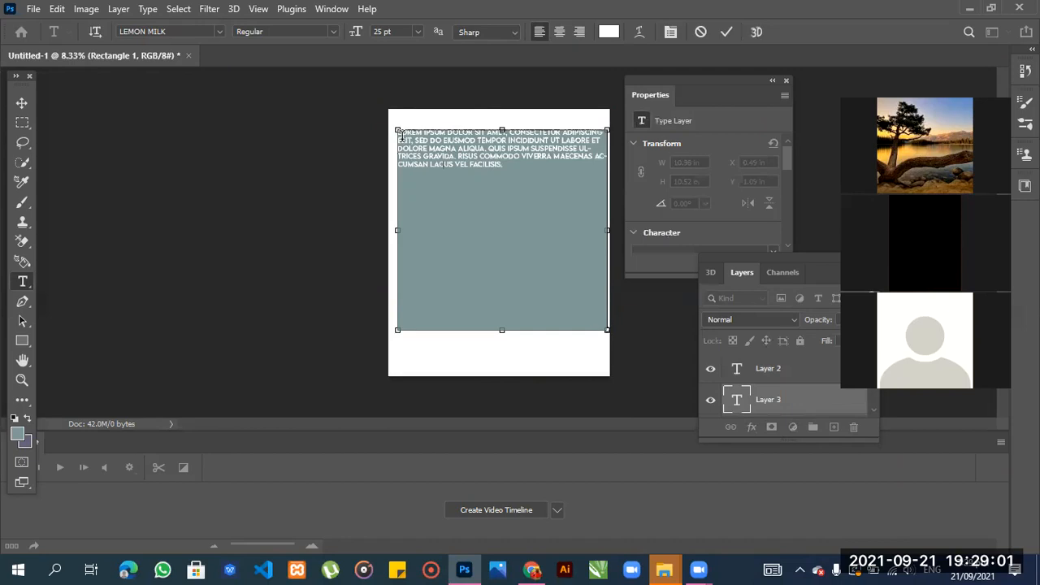
mouse_move(398, 135)
mouse_down()
mouse_move(505, 168)
mouse_move(431, 165)
mouse_move(397, 127)
mouse_up()
click(505, 169)
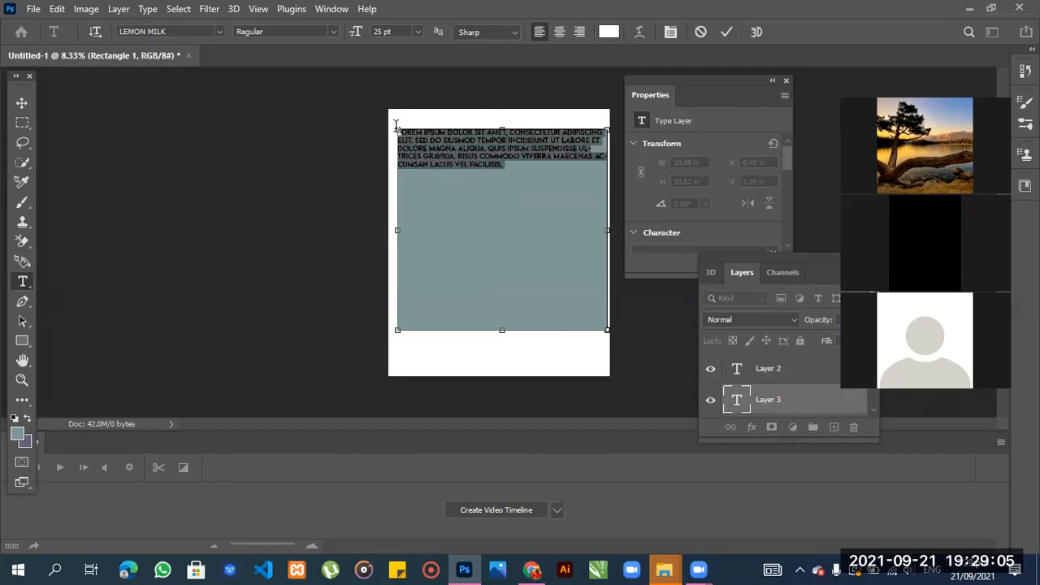
click(22, 103)
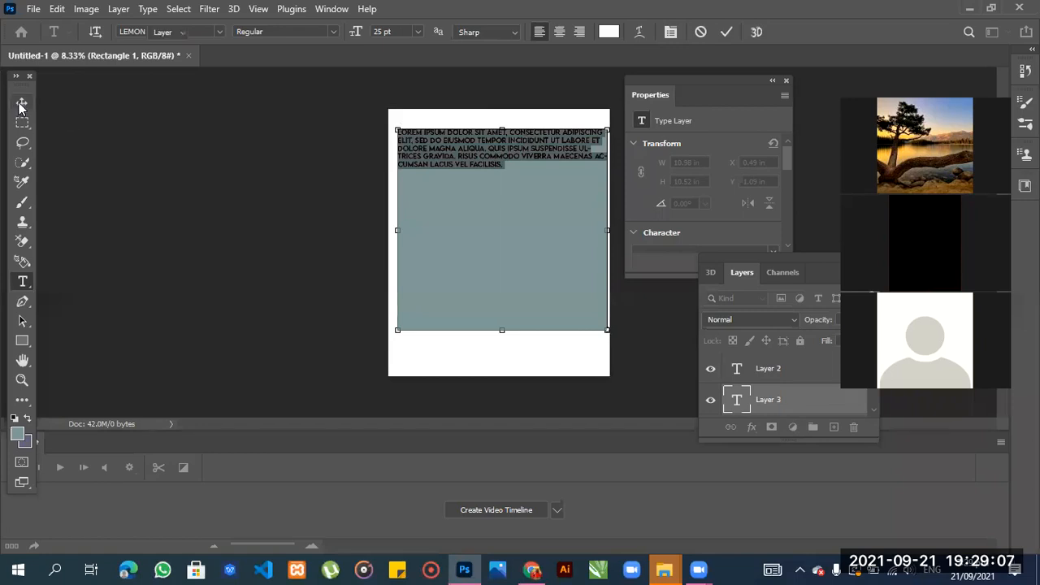
drag(456, 163, 457, 185)
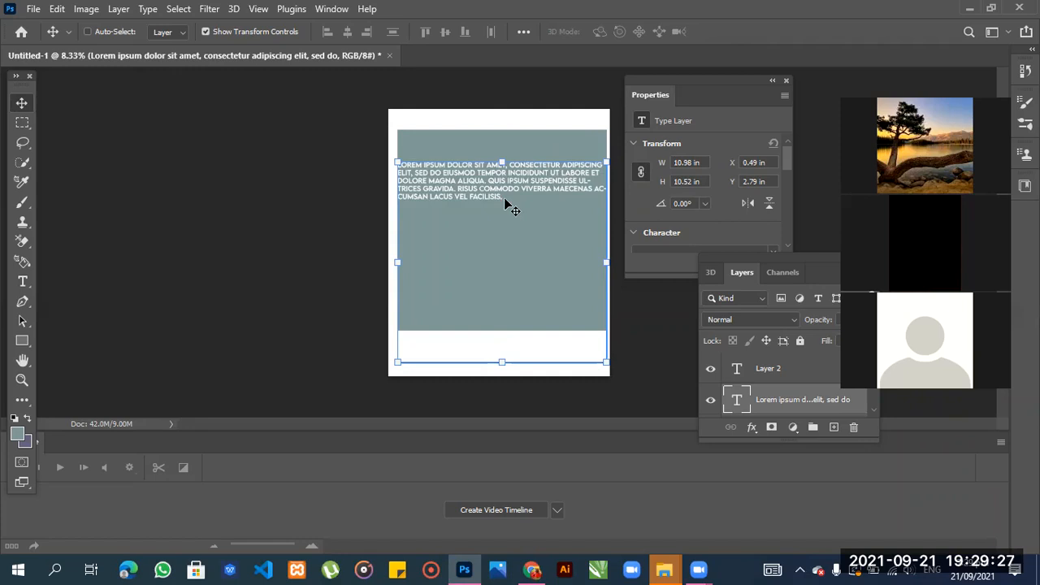
double_click(501, 195)
drag(502, 196, 397, 155)
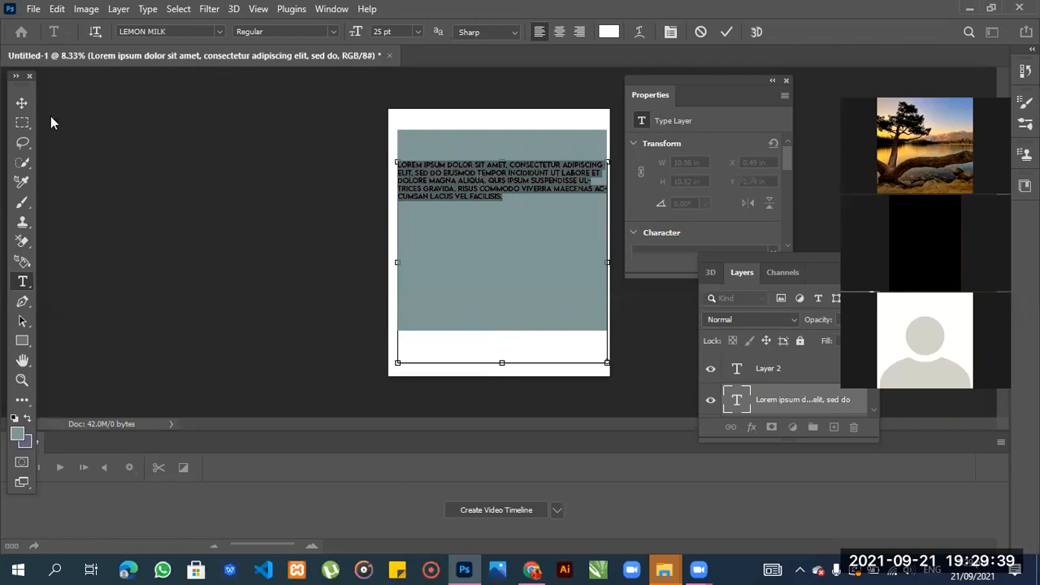
click(22, 104)
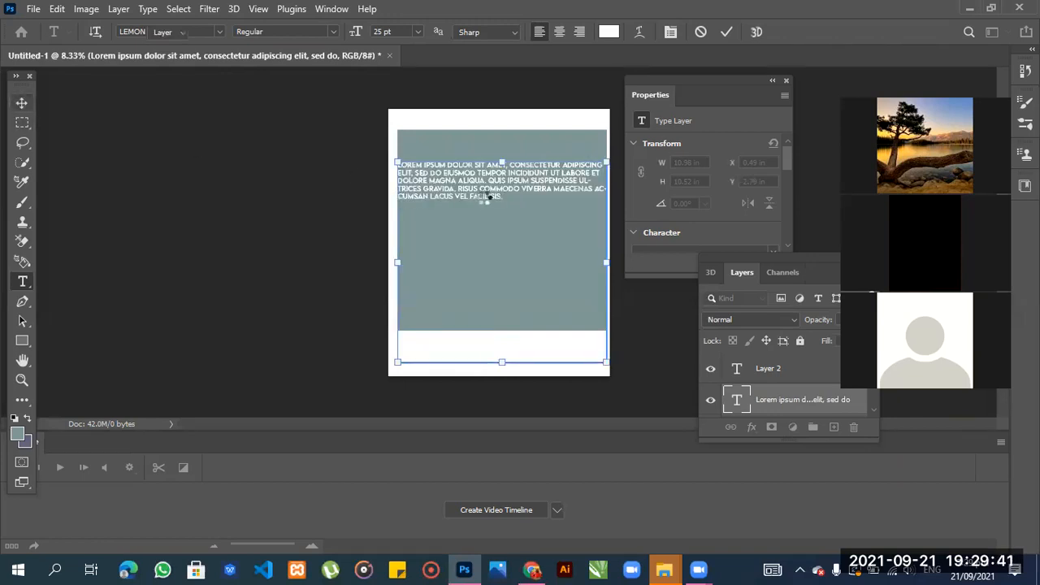
- Reposition the Lorem ipsum text frame to about X 0.72, Y 3.5 in and move the Properties panel clear of the page
mouse_move(488, 195)
mouse_down()
mouse_move(483, 178)
mouse_move(277, 221)
mouse_move(528, 193)
mouse_move(438, 279)
mouse_move(486, 199)
mouse_move(485, 213)
mouse_up()
key(ctrl+plus)
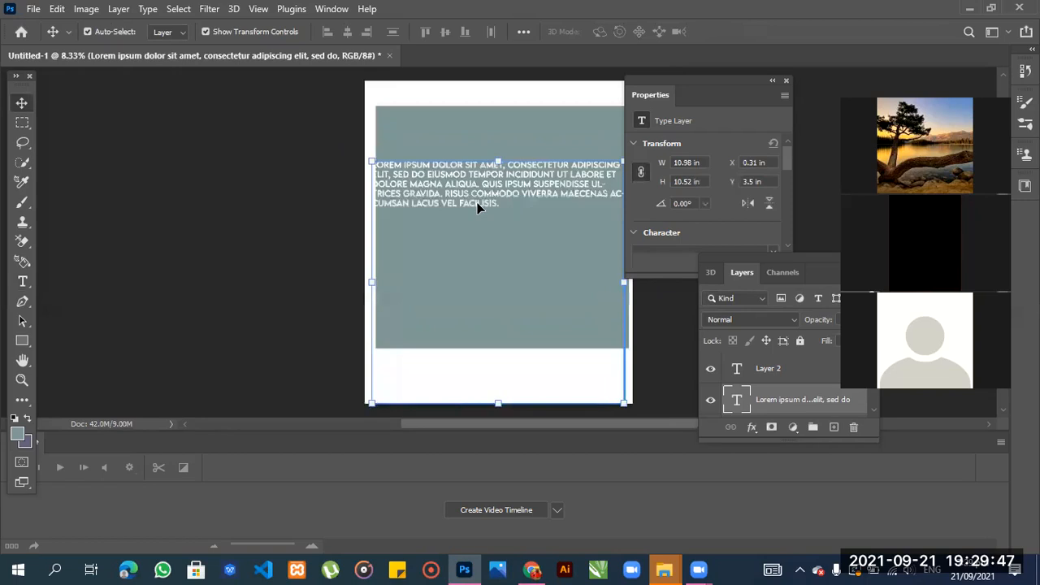
drag(707, 78, 110, 141)
mouse_move(471, 167)
mouse_down()
mouse_move(475, 148)
mouse_move(468, 157)
mouse_move(482, 154)
mouse_up()
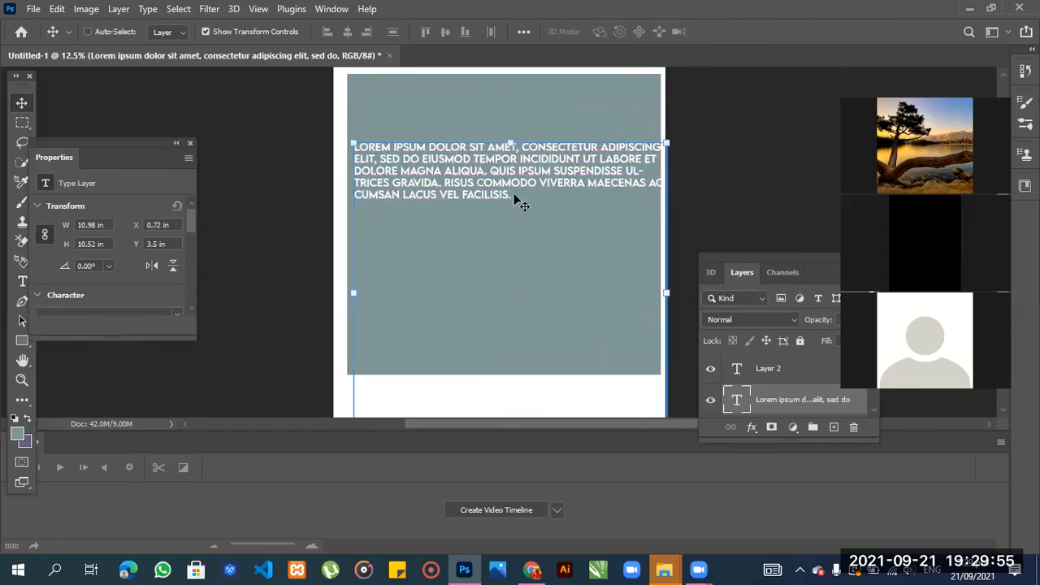
- Select the whole Lorem ipsum paragraph and change its font to a Atmospheric
double_click(509, 195)
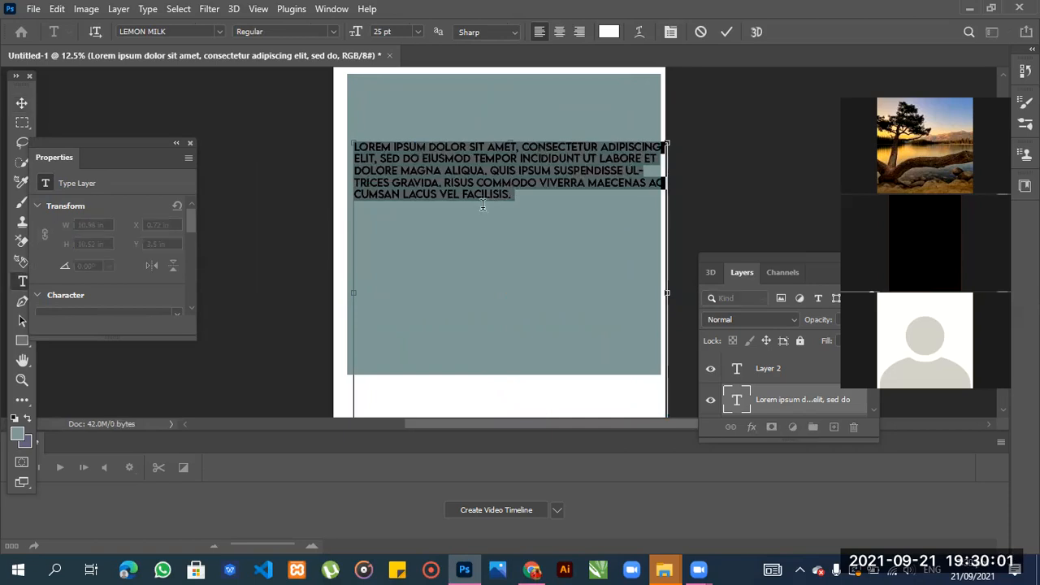
click(513, 204)
drag(513, 202, 353, 145)
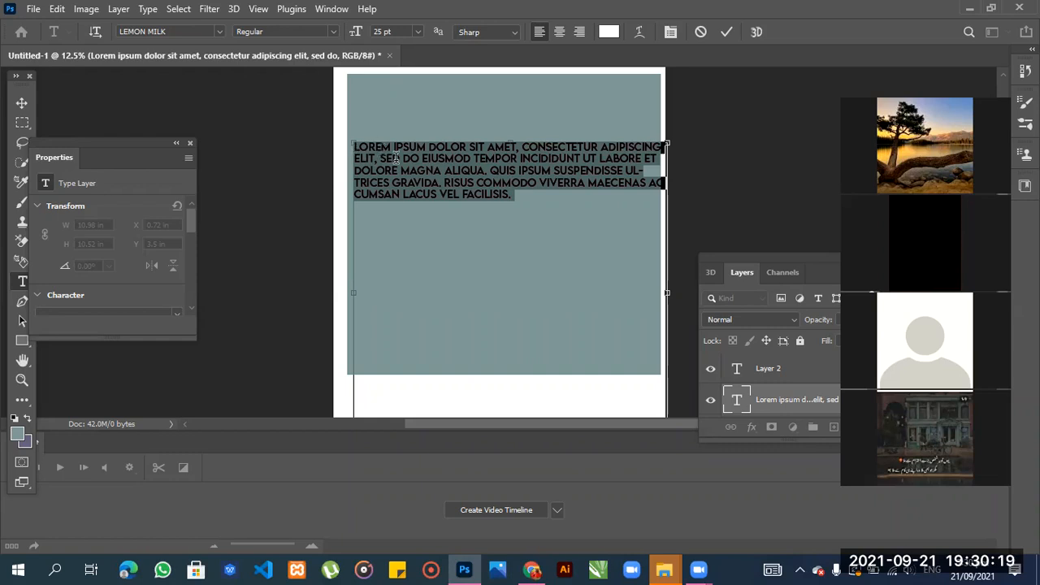
click(218, 32)
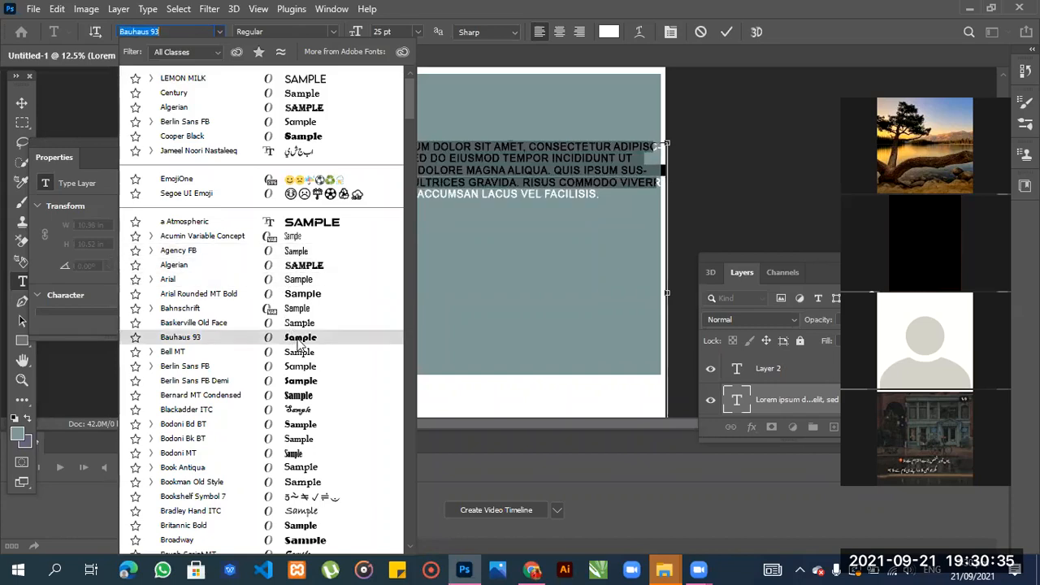
click(313, 223)
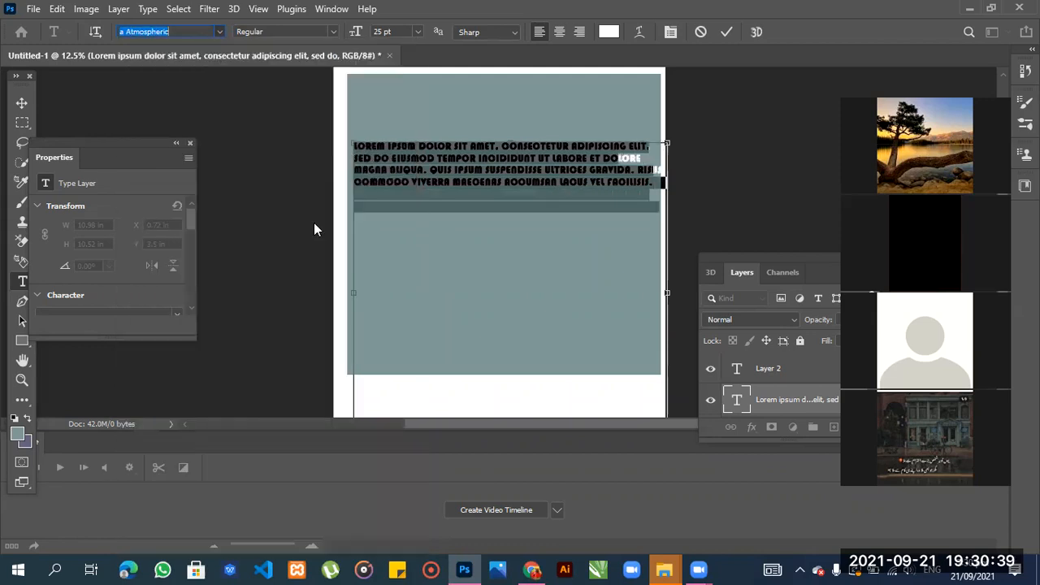
- Switch the selected paragraph's font back to LEMON MILK
click(219, 32)
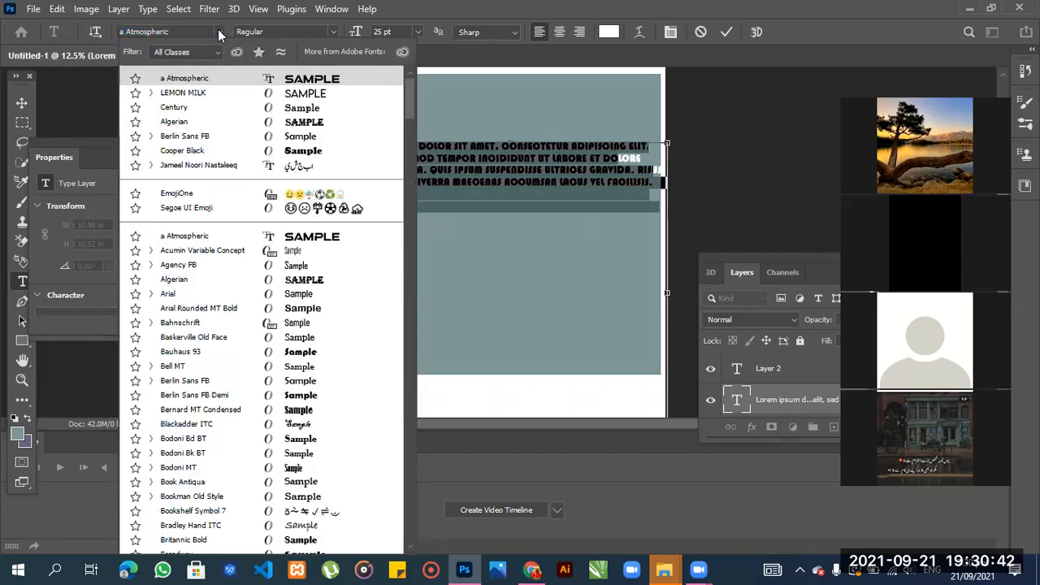
click(312, 93)
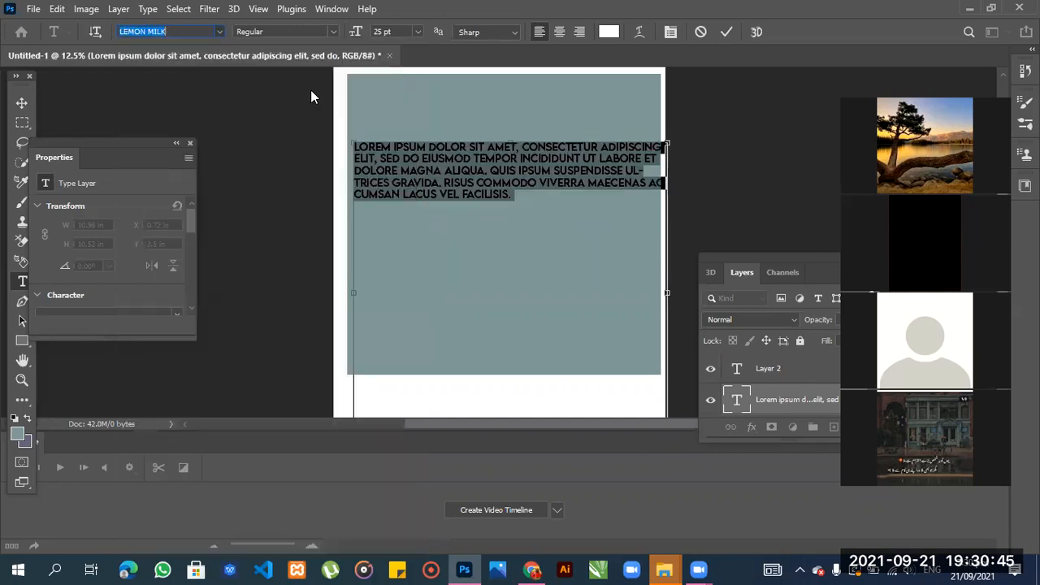
click(217, 31)
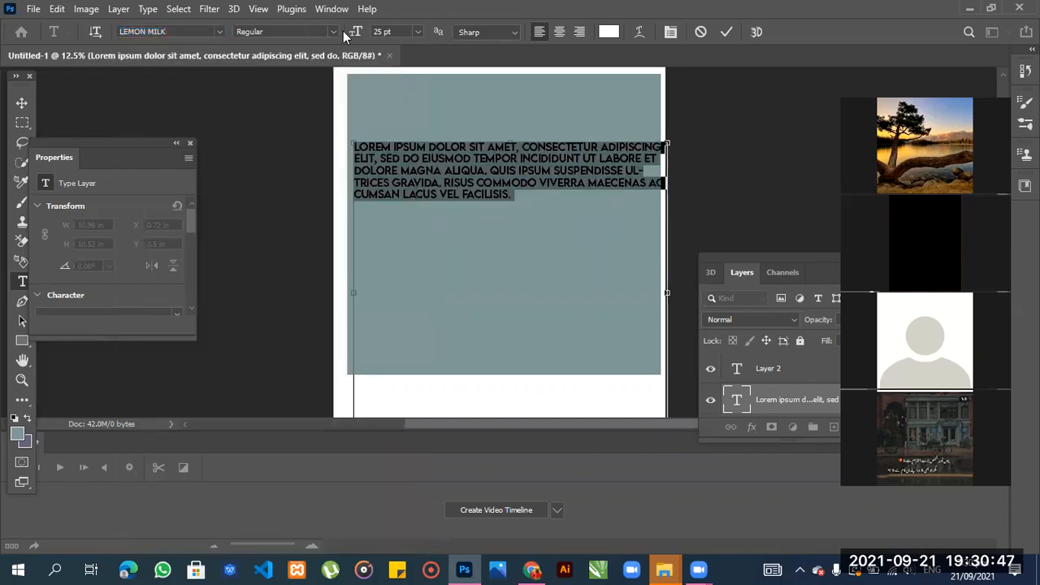
- Try the Light and Light Italic font styles on the selected paragraph
click(333, 33)
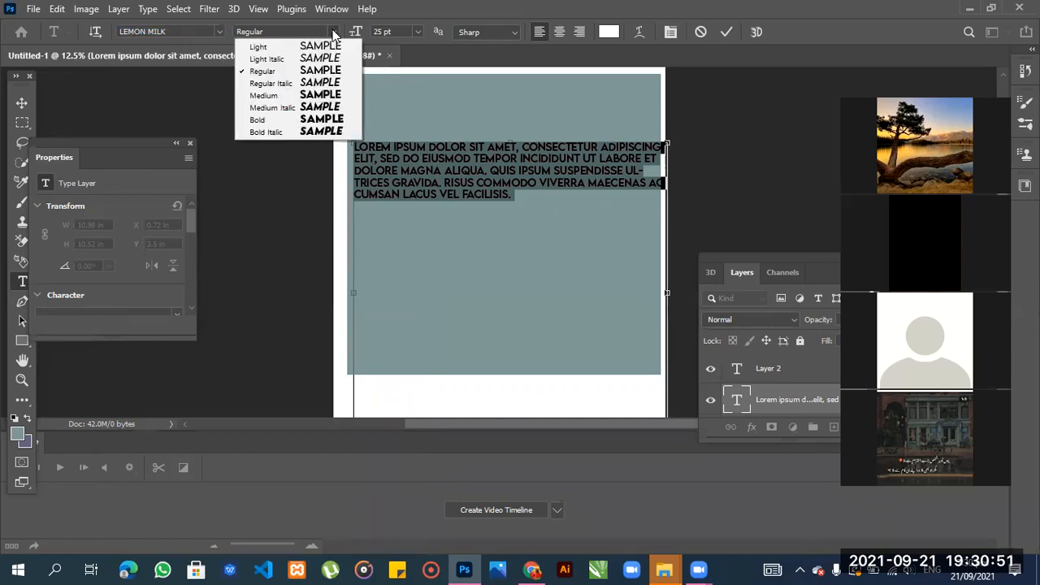
click(288, 46)
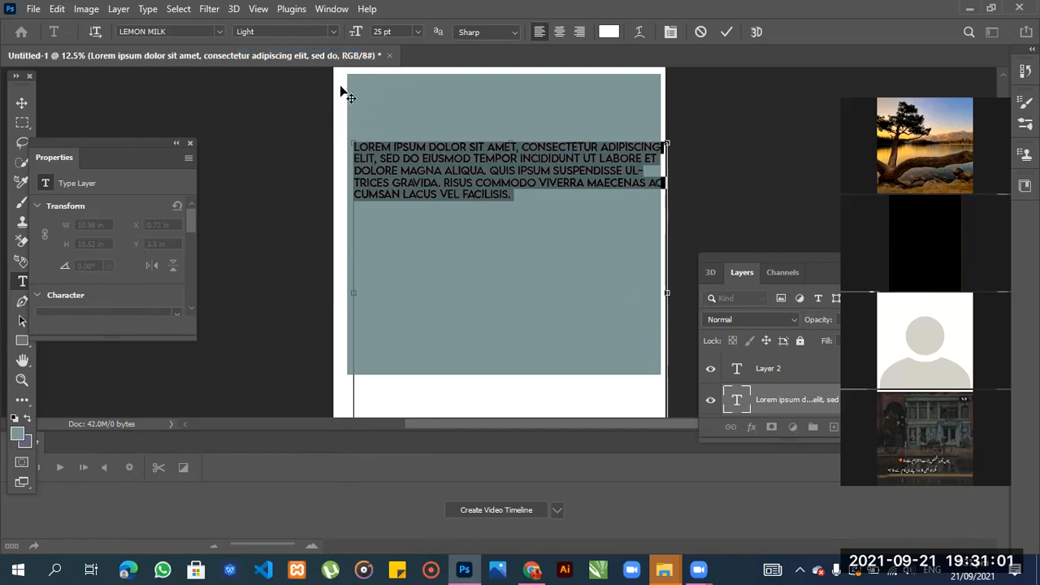
click(334, 30)
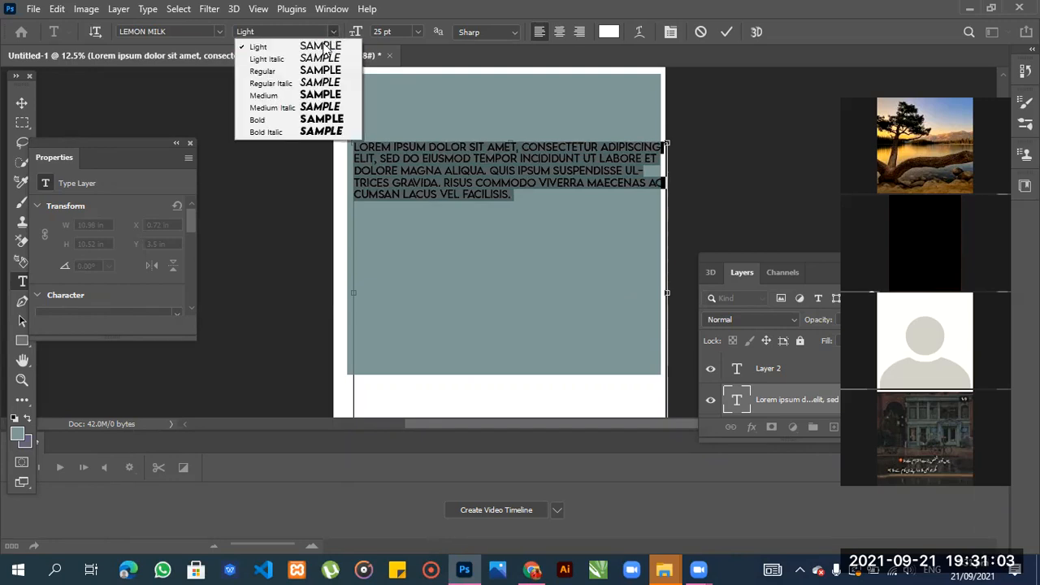
click(285, 60)
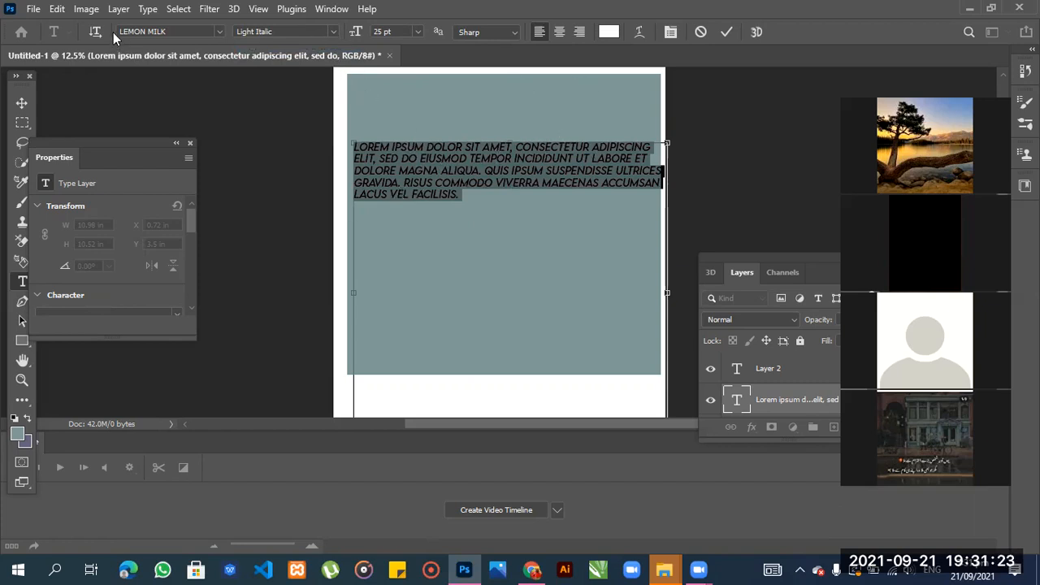
- Set the paragraph's font style to Regular and enlarge its text frame to about 11.21 by 11.08 in from the upper-left corner
click(333, 34)
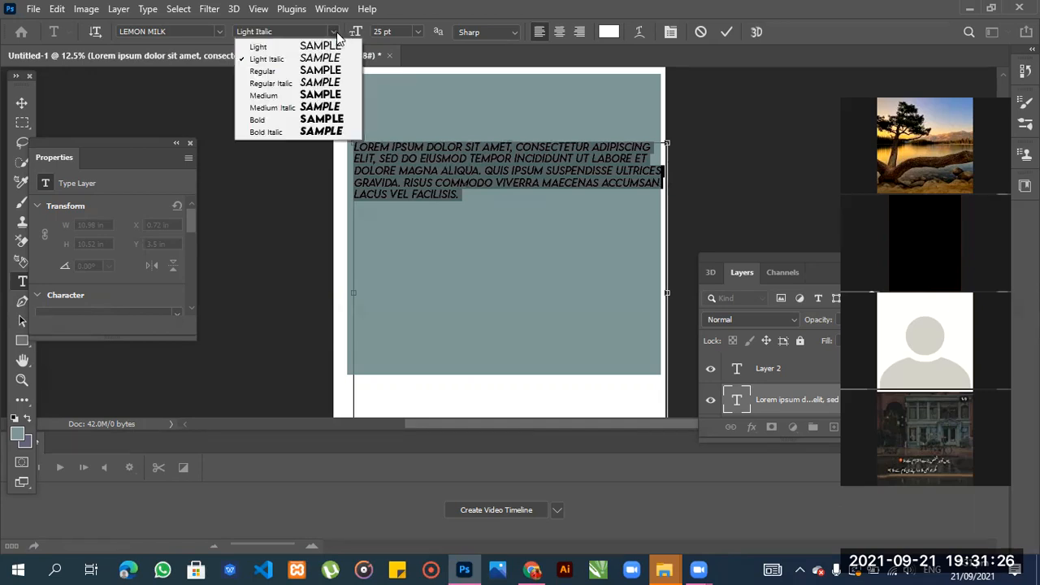
click(289, 73)
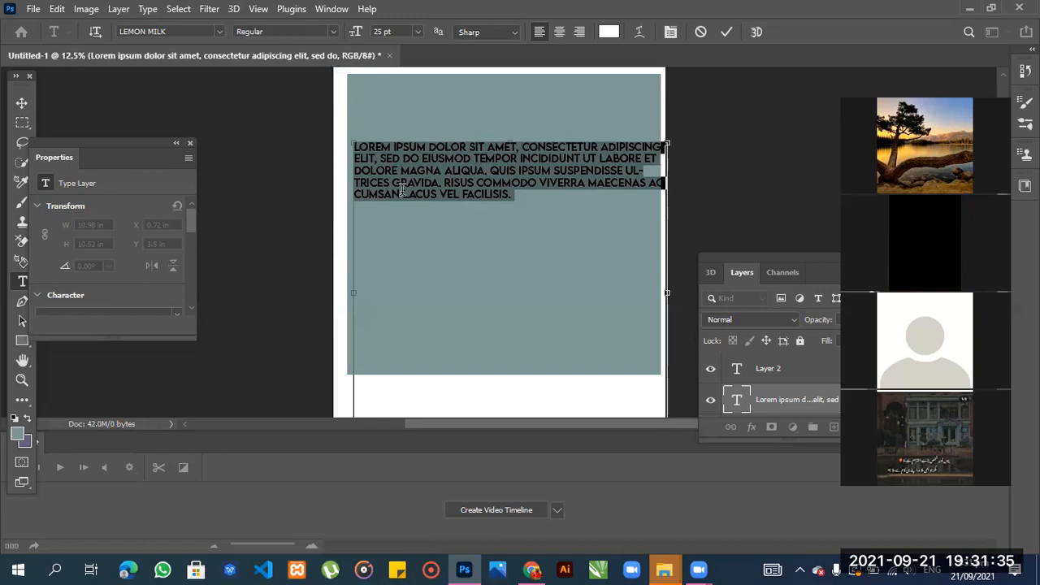
click(420, 236)
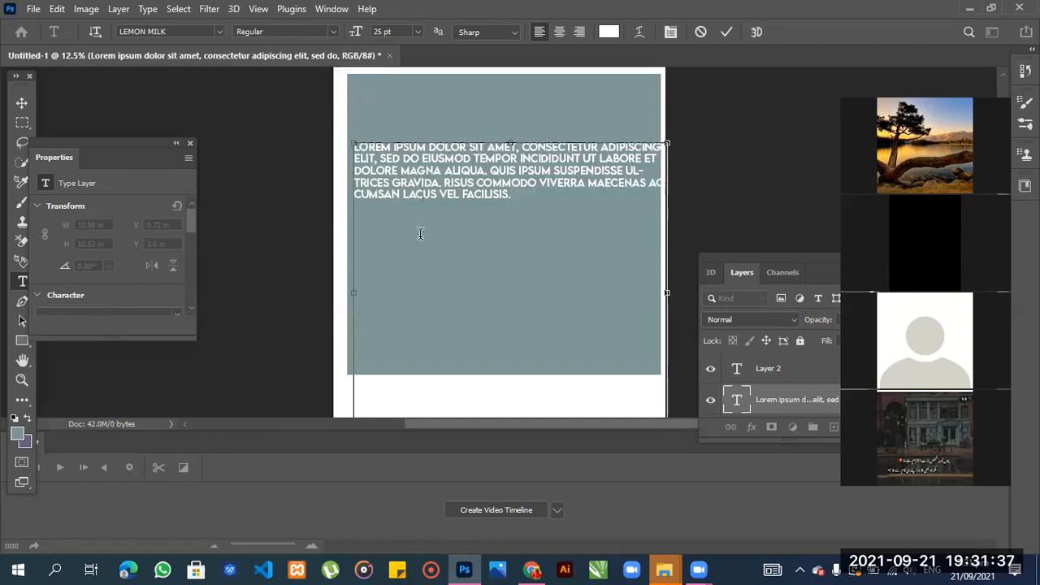
drag(353, 144, 347, 128)
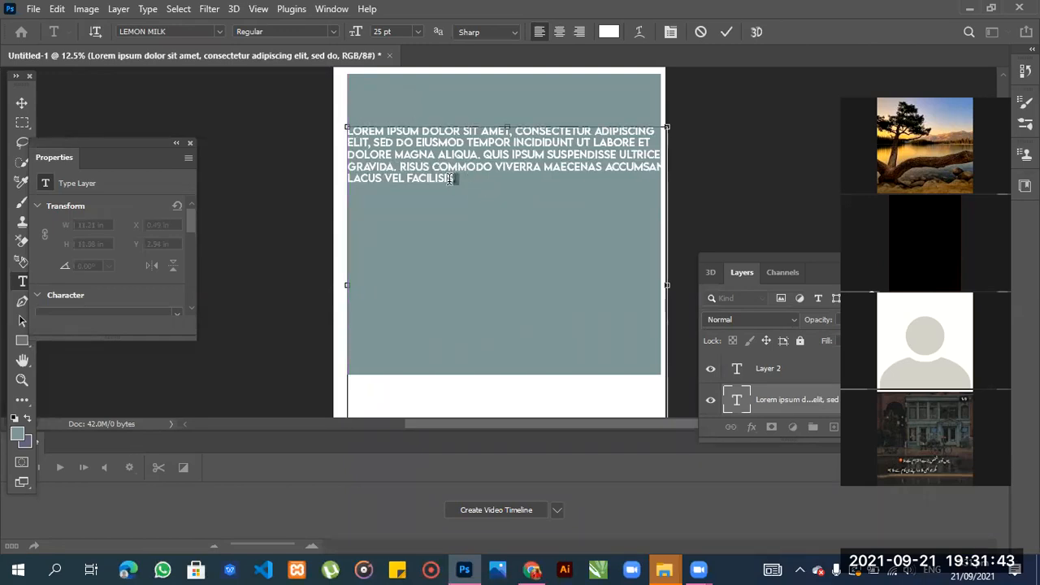
- Apply the Regular Italic font style to the whole Lorem ipsum paragraph
key(ctrl+a)
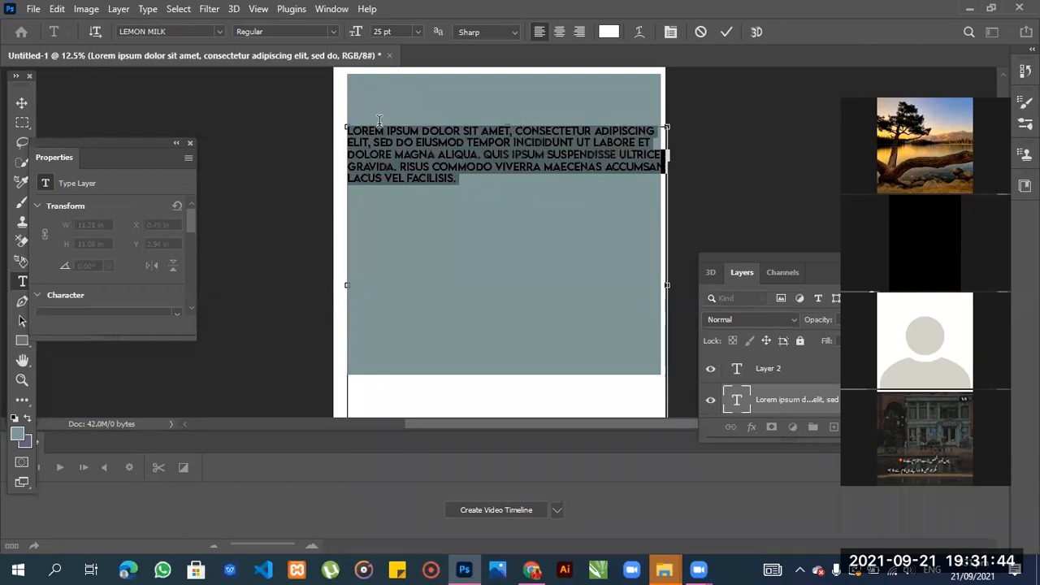
click(331, 33)
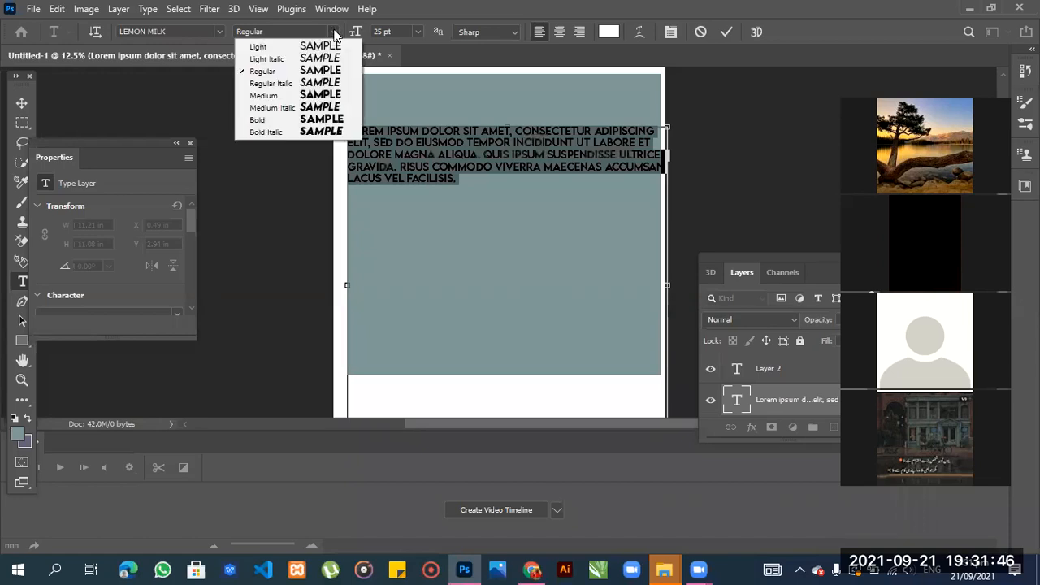
click(313, 87)
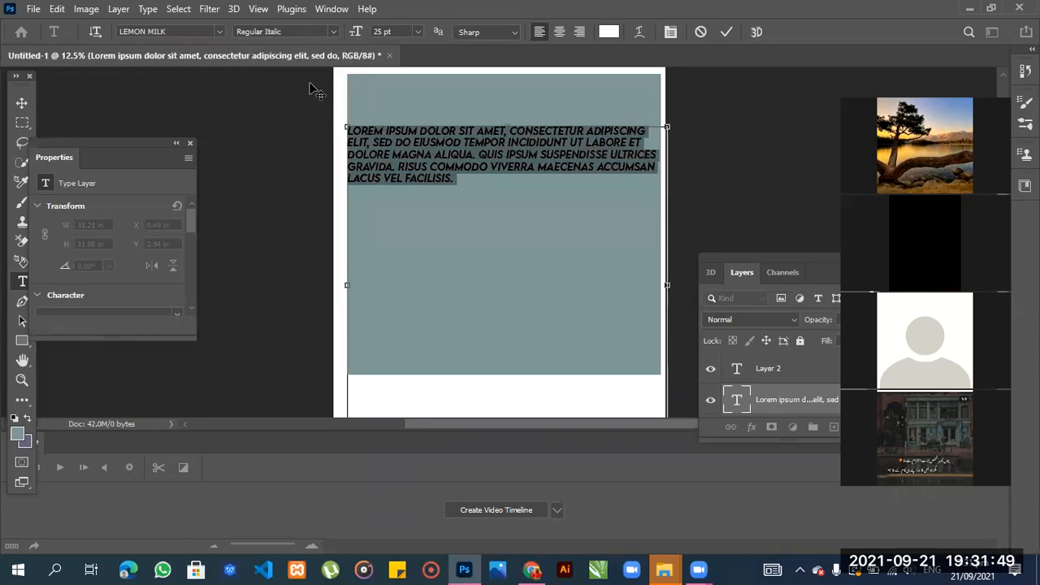
click(493, 217)
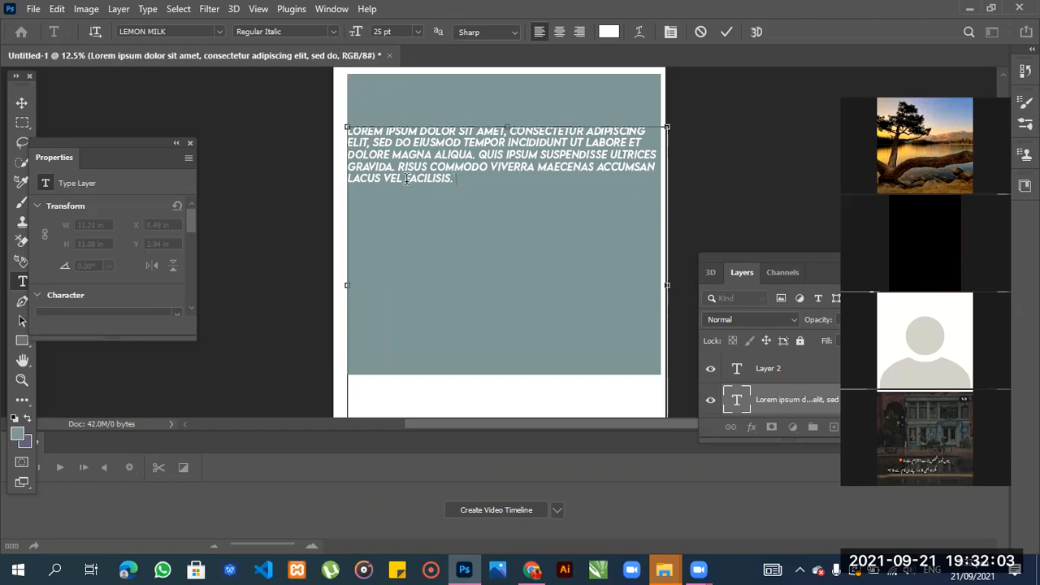
- Apply the Medium font style to the whole Lorem ipsum paragraph
key(ctrl+a)
click(333, 32)
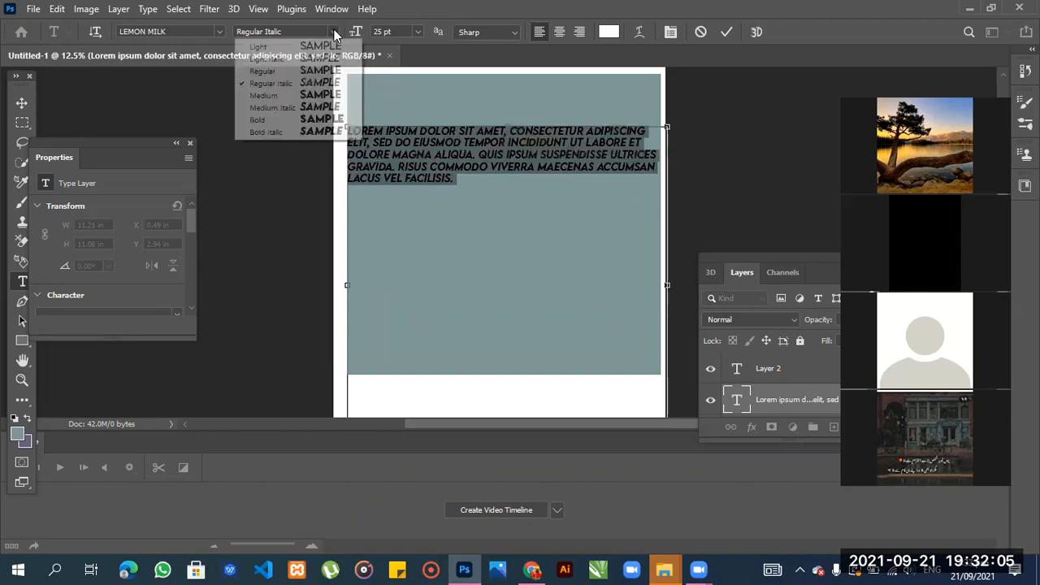
click(301, 95)
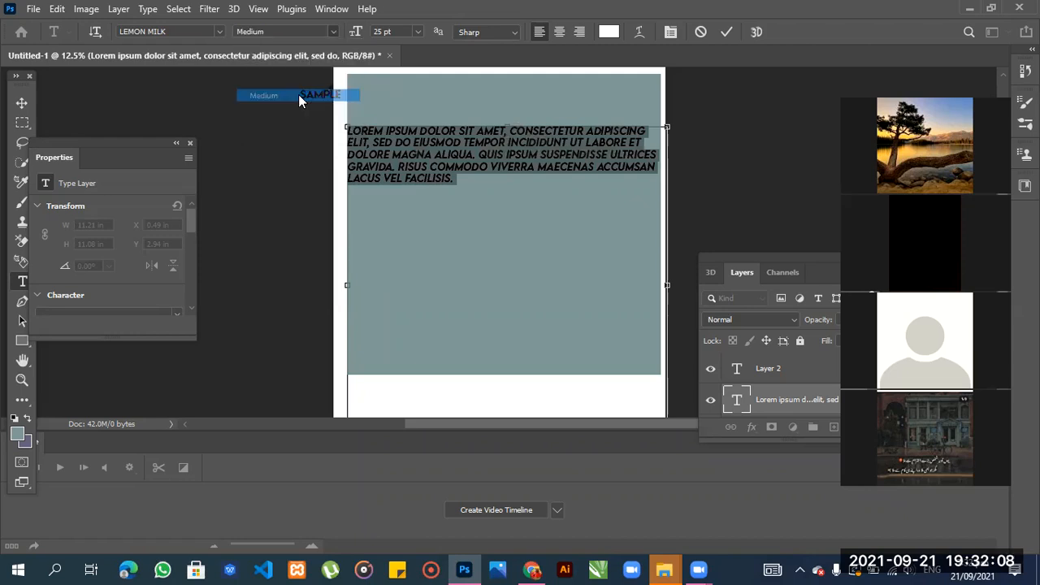
click(469, 193)
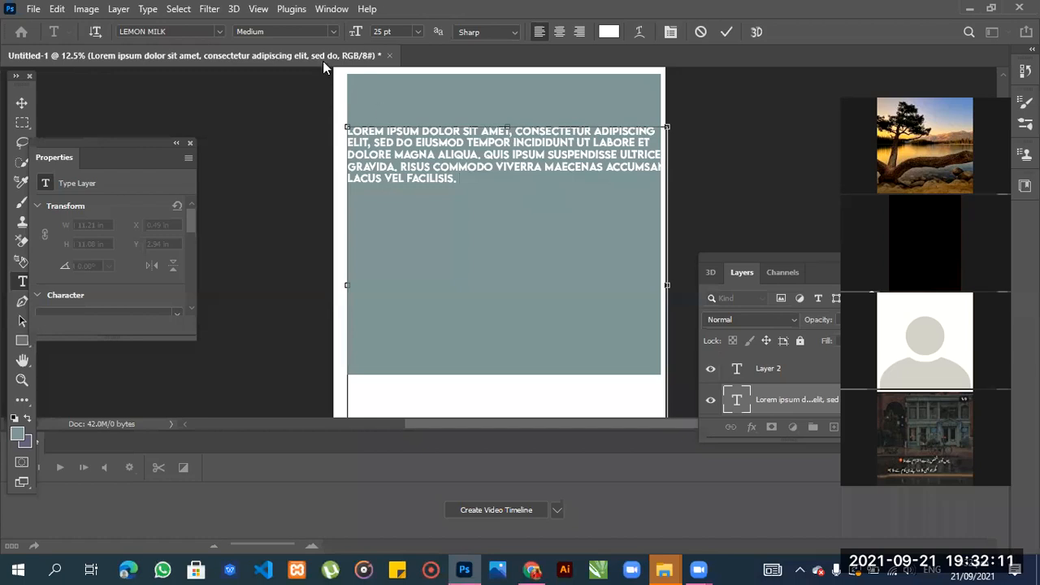
- Apply the Medium Italic font style to the Lorem ipsum paragraph
drag(457, 180, 329, 113)
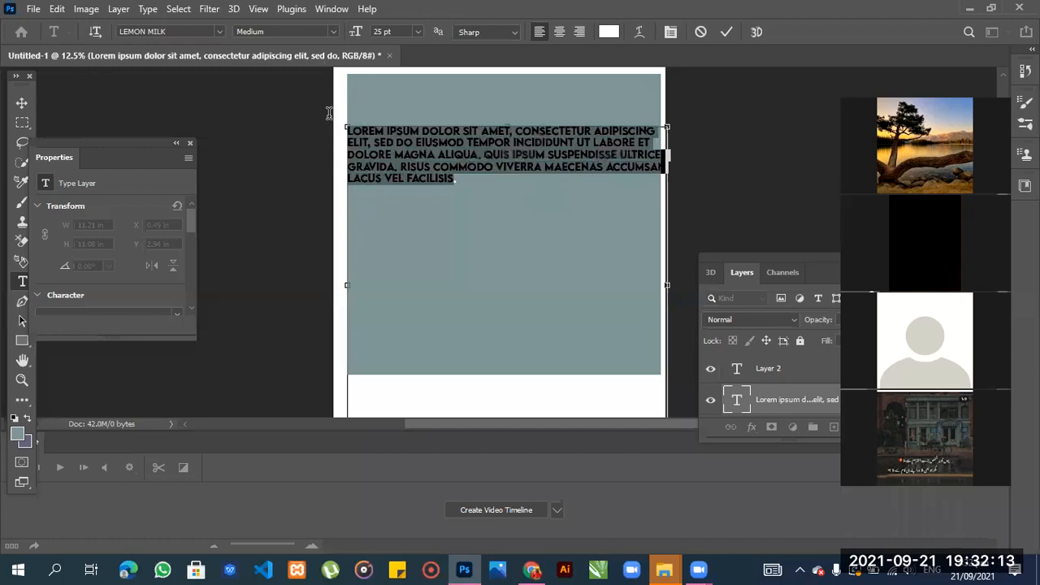
click(333, 33)
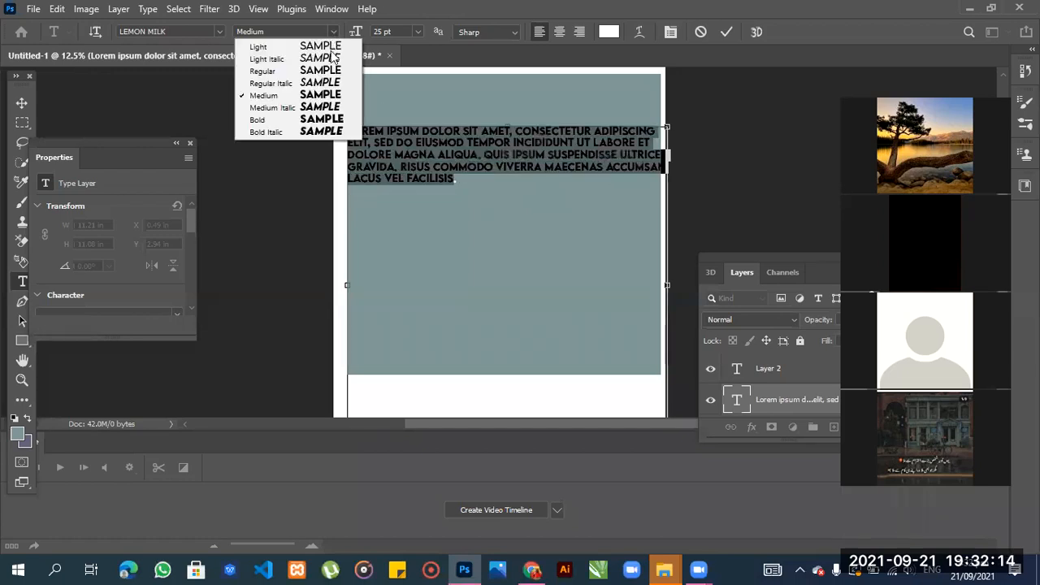
click(320, 107)
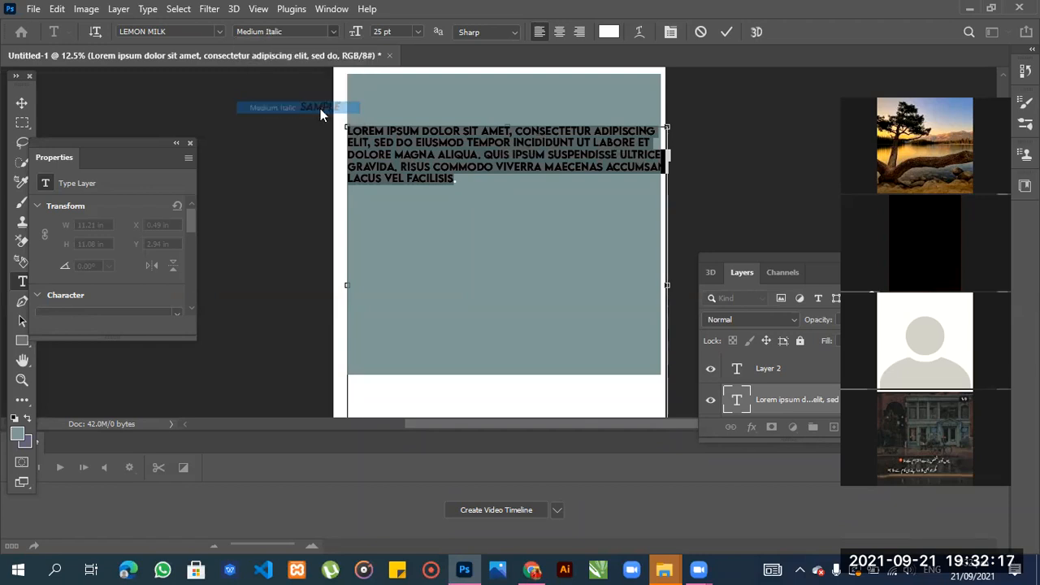
click(454, 231)
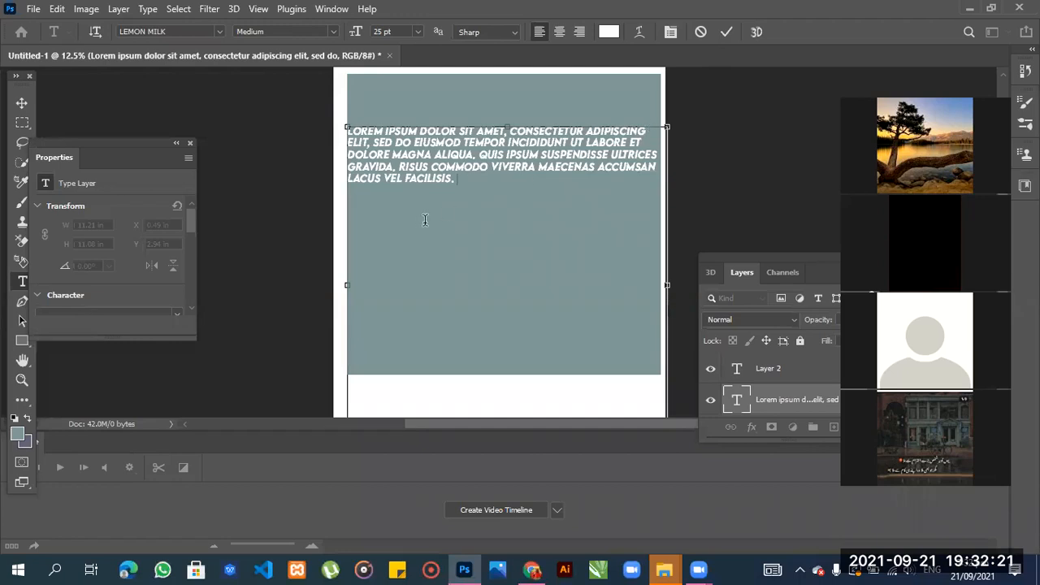
drag(457, 179, 344, 125)
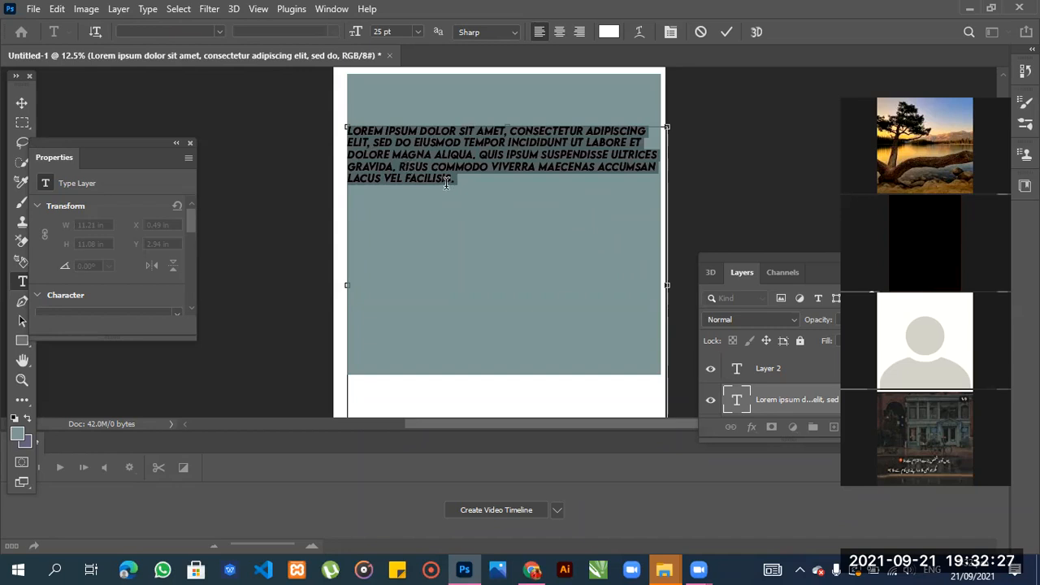
click(399, 176)
drag(399, 176, 324, 63)
drag(460, 184, 355, 152)
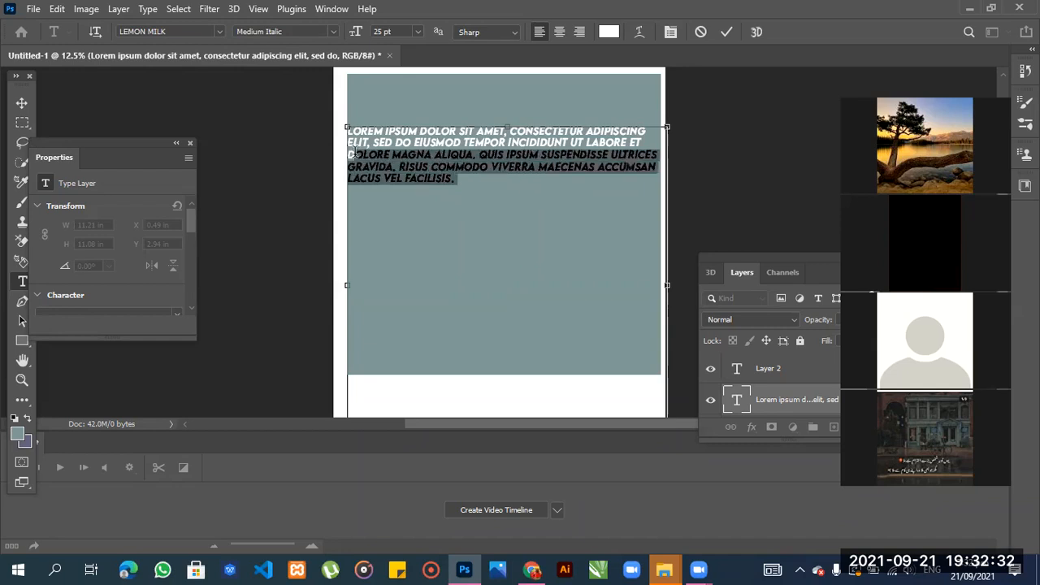
click(404, 178)
drag(457, 177, 349, 129)
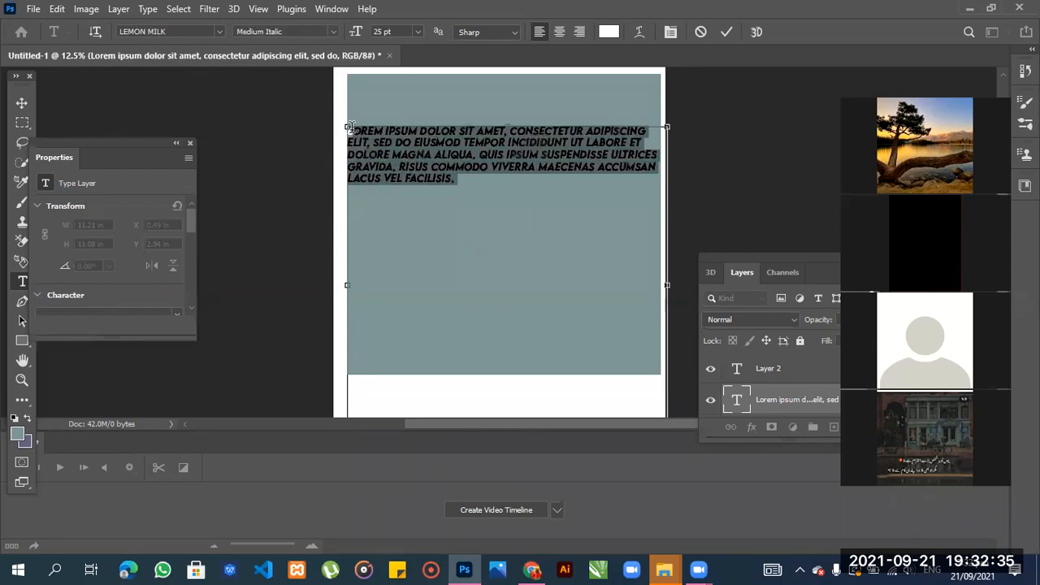
click(420, 213)
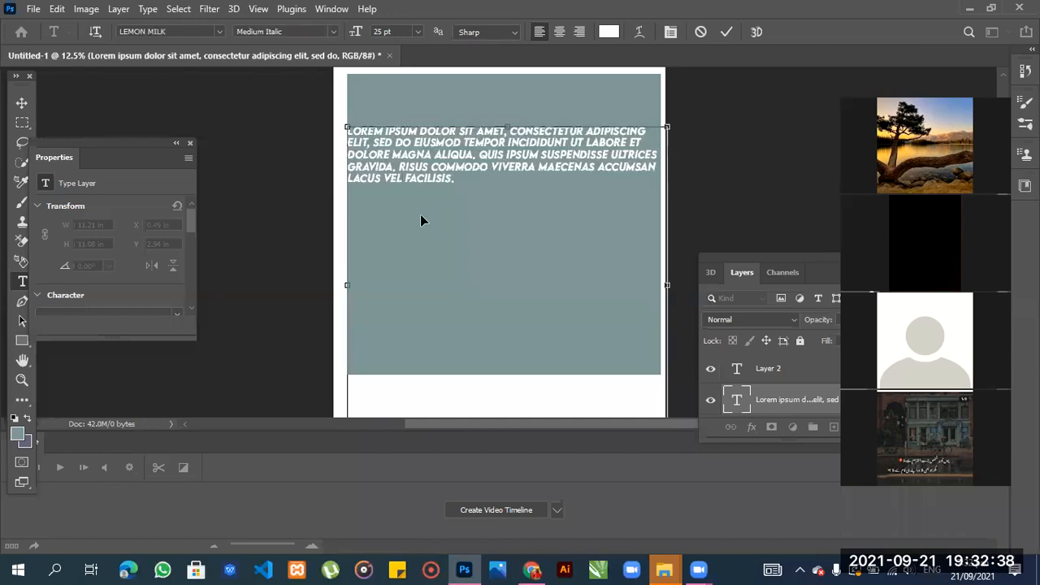
- Try to set the Lorem ipsum paragraph's font style to Bold
click(331, 33)
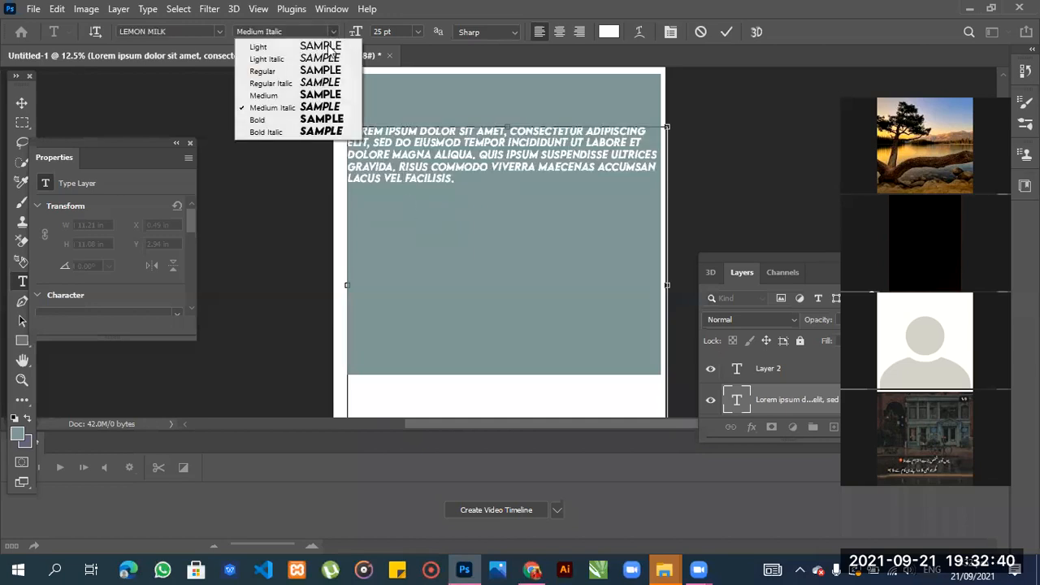
click(323, 122)
drag(454, 182, 347, 128)
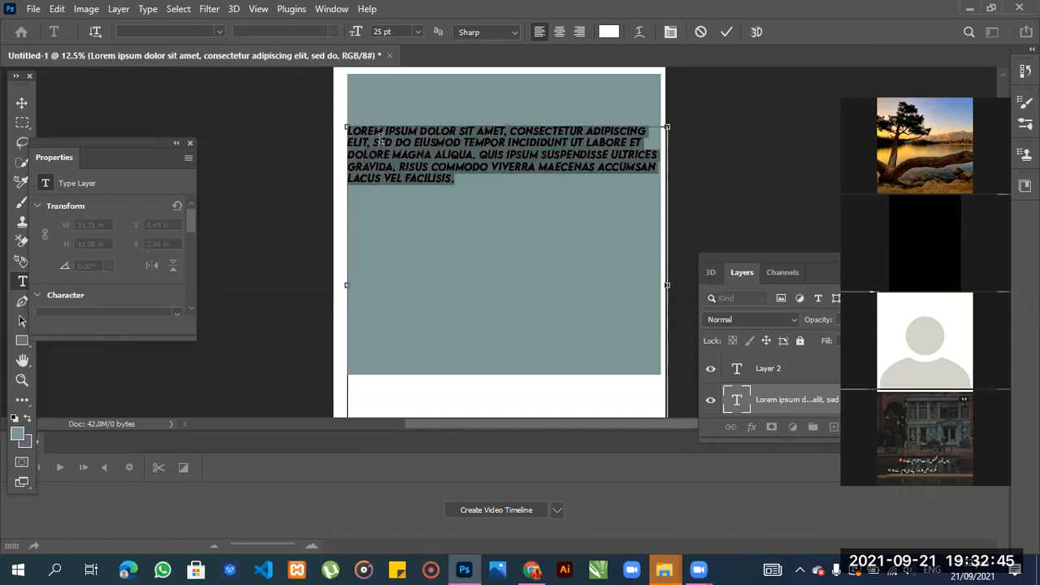
- Select the whole paragraph and narrow its text frame to about 10.22 in by moving the upper-left corner to about X 1.48 in
click(420, 186)
key(ctrl+a)
drag(376, 139, 375, 140)
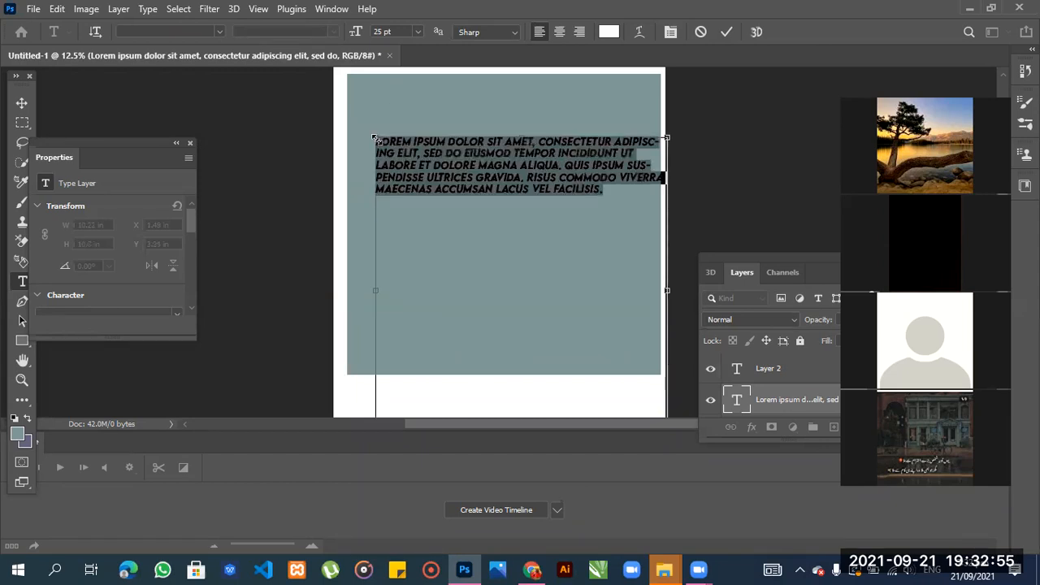
- Replace the Lorem ipsum paragraph with "ONLINE EDUCATION" and extend its text frame to about 10.99 in wide by 11.32 in high
key(BackSpace)
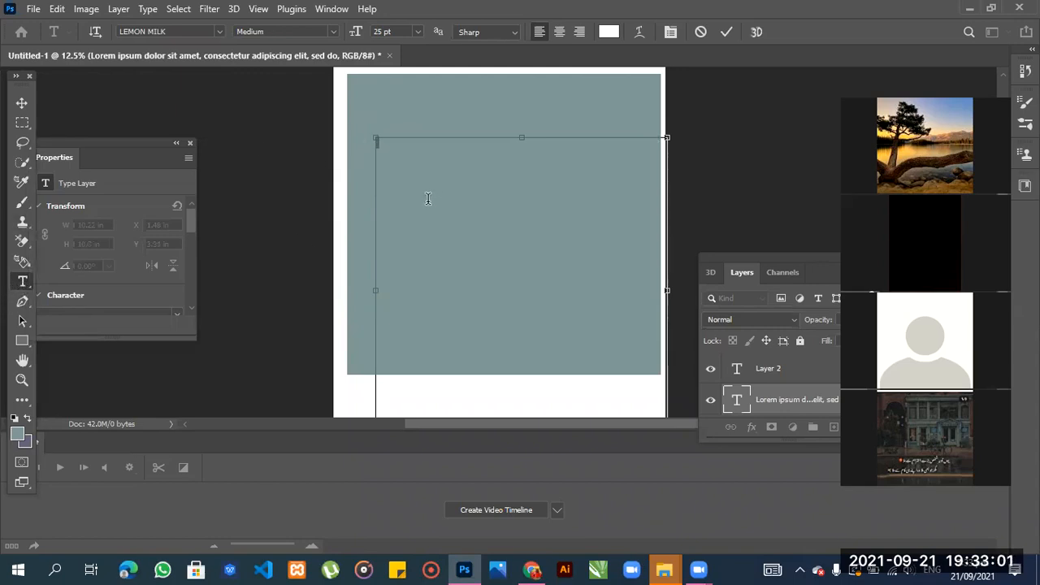
text(ONLINE EDUCATION)
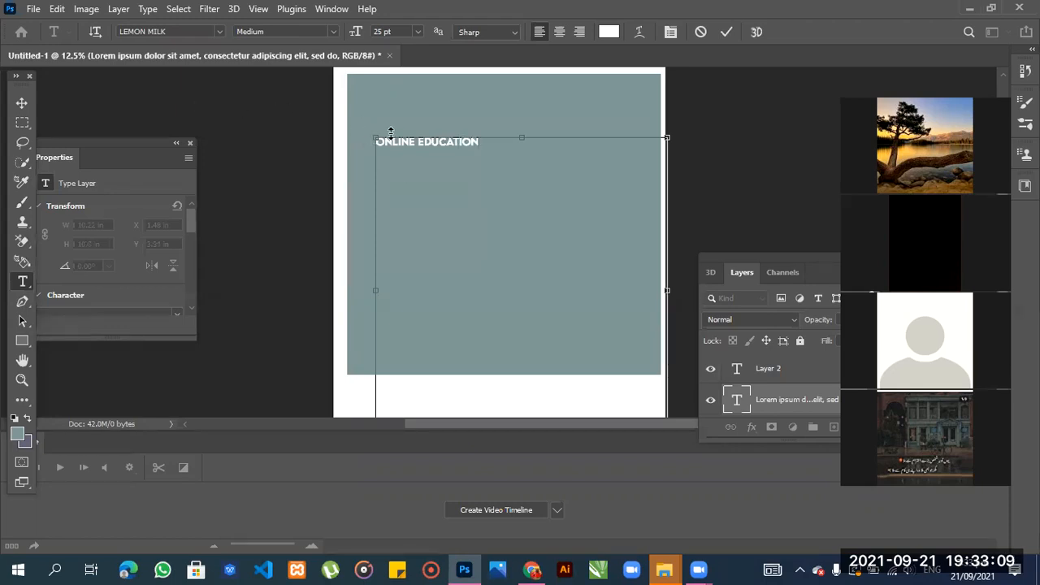
mouse_move(362, 132)
mouse_down()
mouse_move(356, 122)
mouse_move(374, 122)
mouse_up()
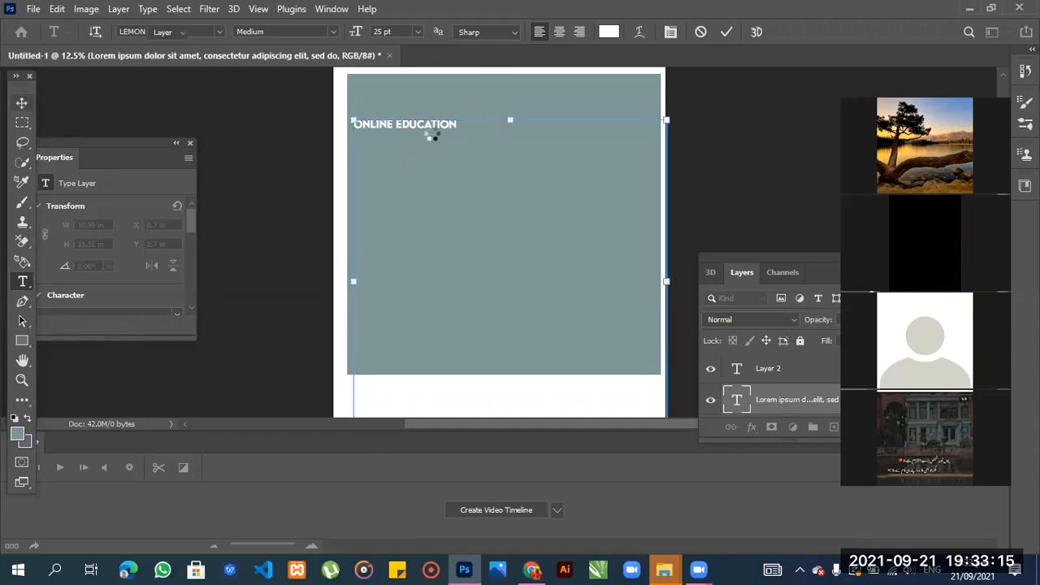
- Scale the ONLINE EDUCATION text to about 94% and place it at about X 0.64 in, Y 2.28 in
drag(431, 140, 445, 173)
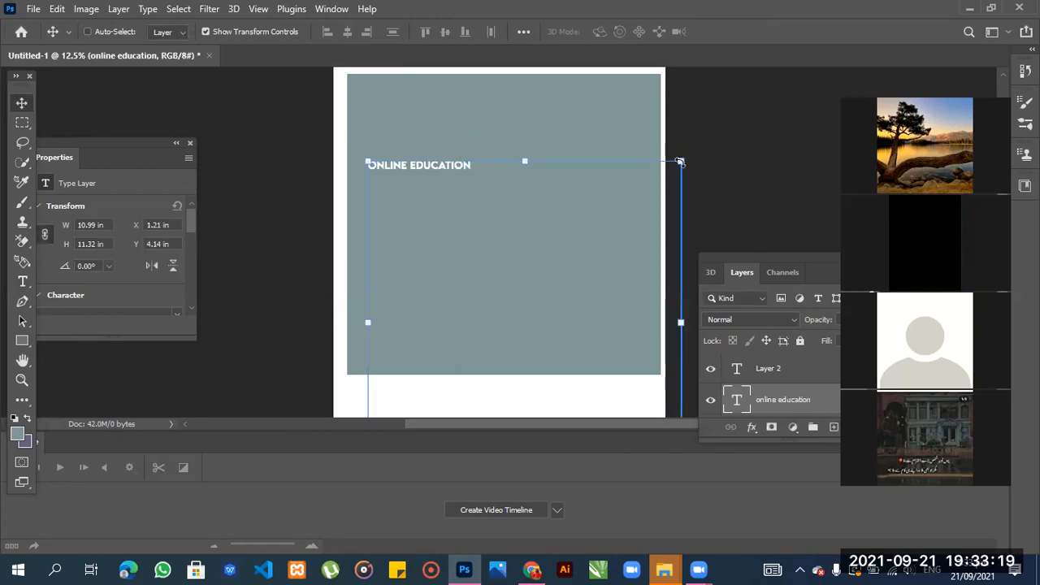
drag(680, 162, 563, 203)
drag(508, 164, 614, 128)
drag(536, 129, 539, 127)
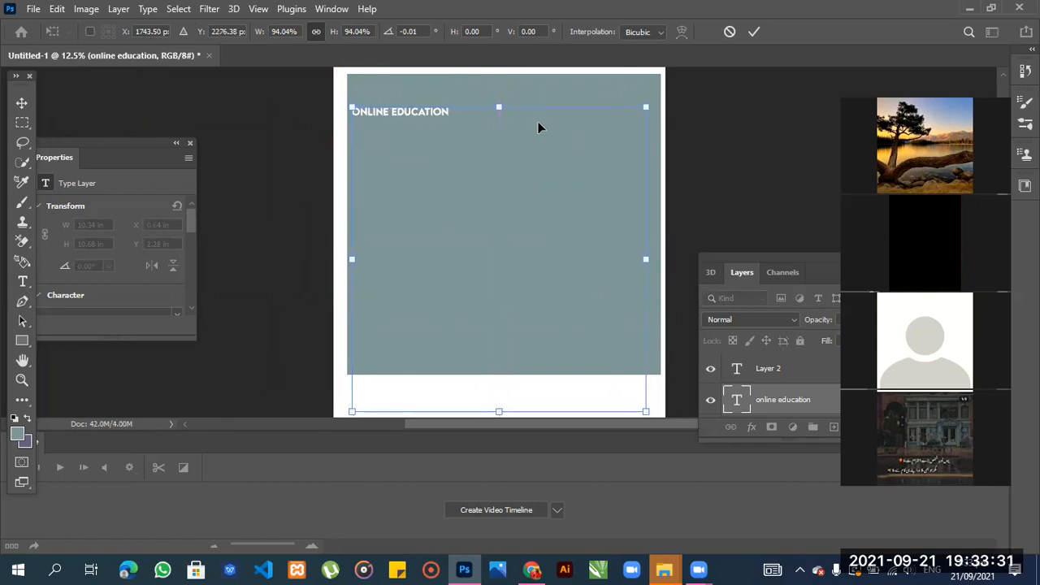
- Delete the empty Layer 2 type layer and the online education type layer
click(778, 372)
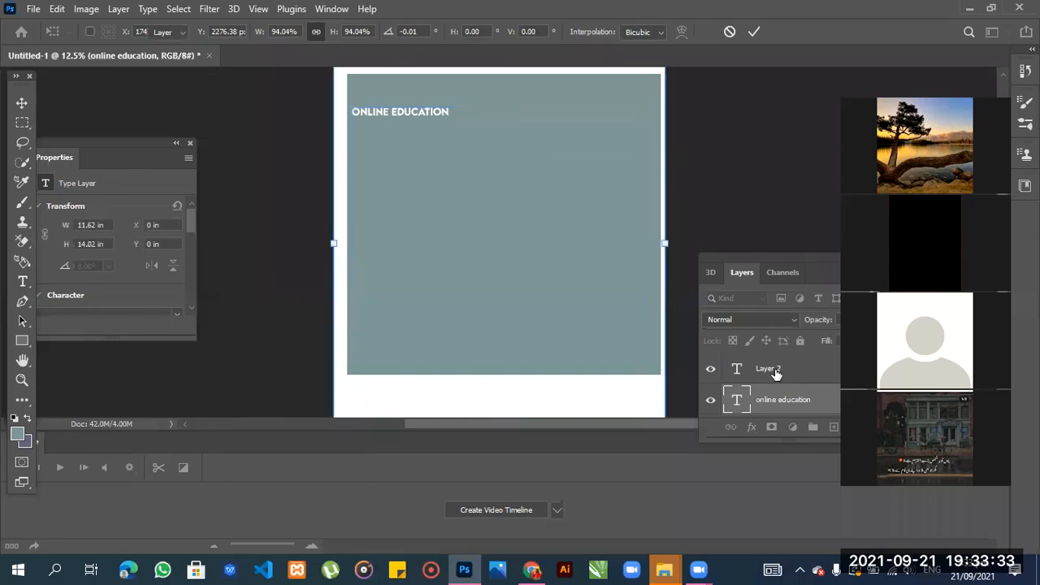
click(748, 367)
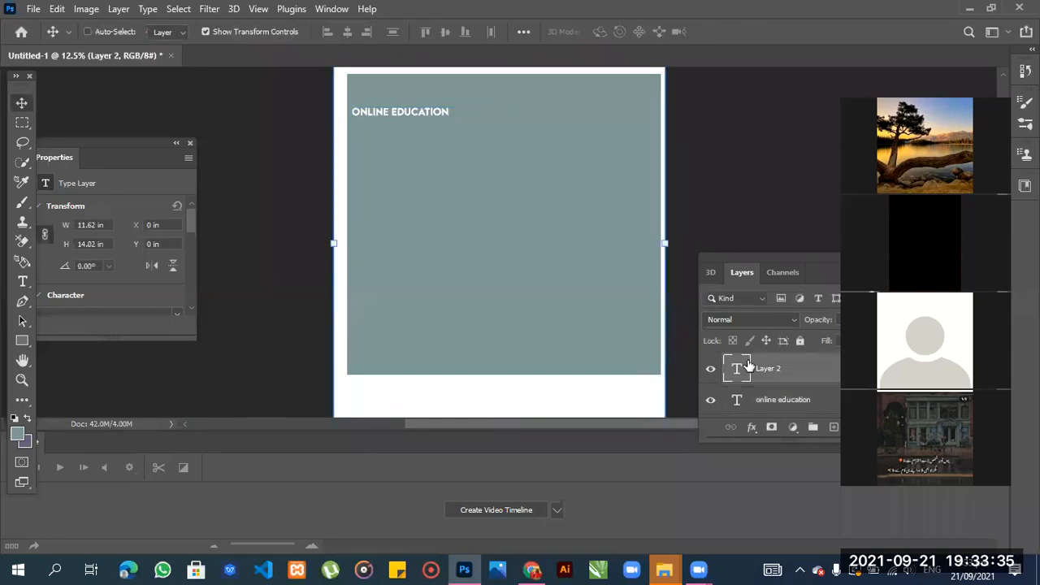
key(Delete)
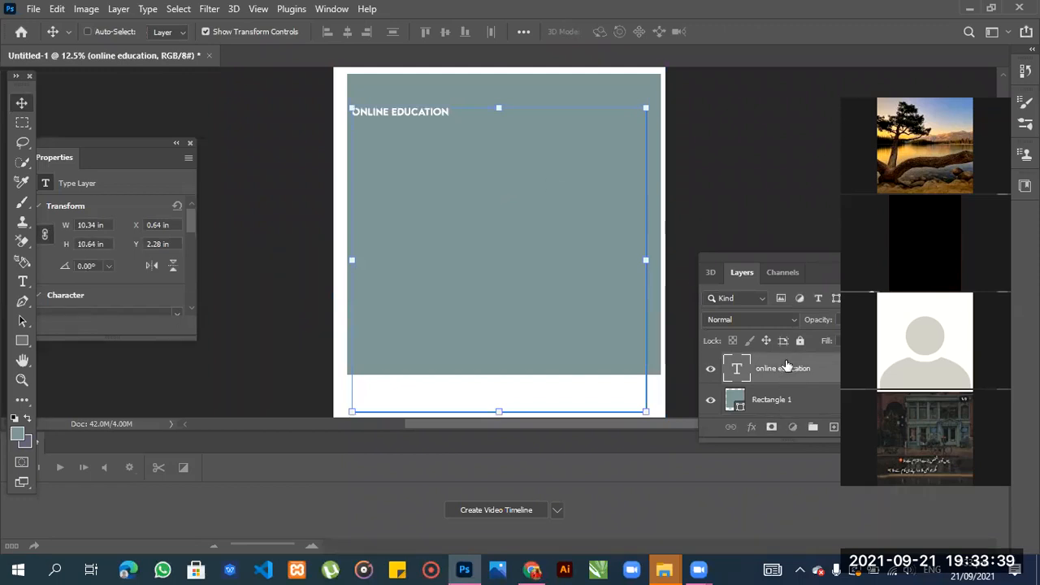
key(Delete)
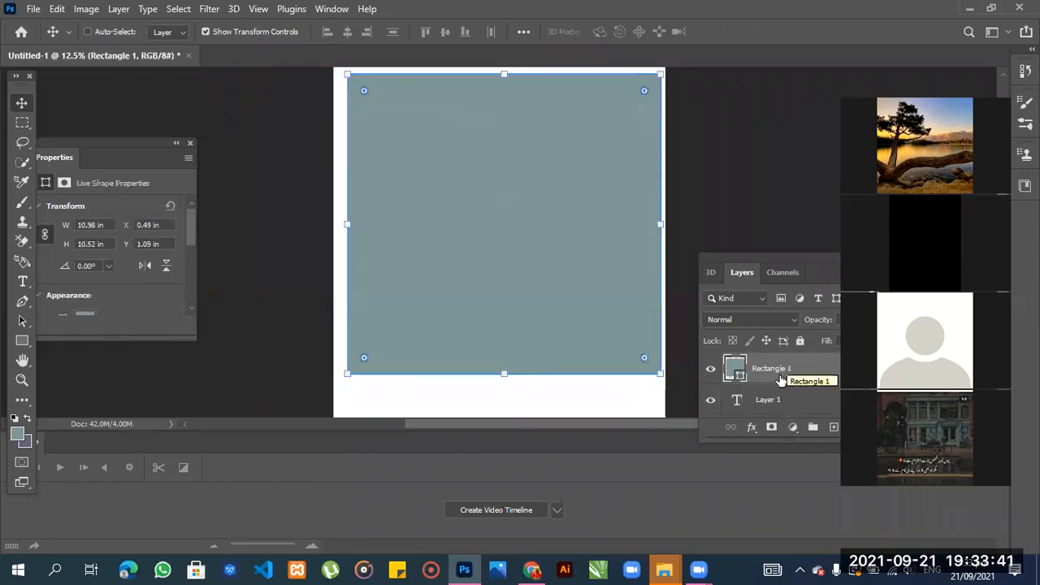
- Shift the rectangle partly off the page to about X -7.46 in and try placing point text on the bare page, discarding its layer
drag(561, 345, 195, 304)
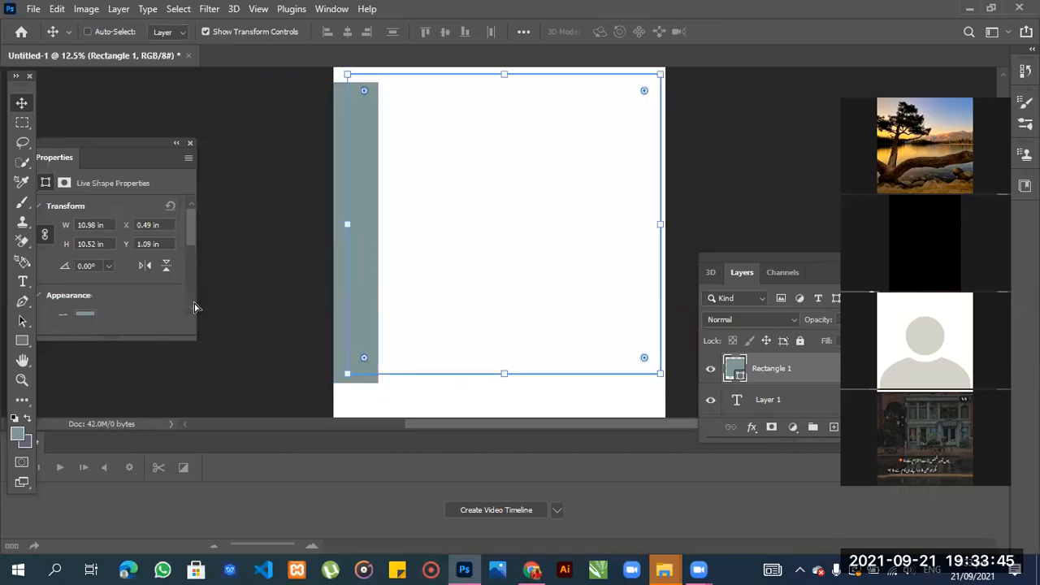
drag(491, 248, 248, 251)
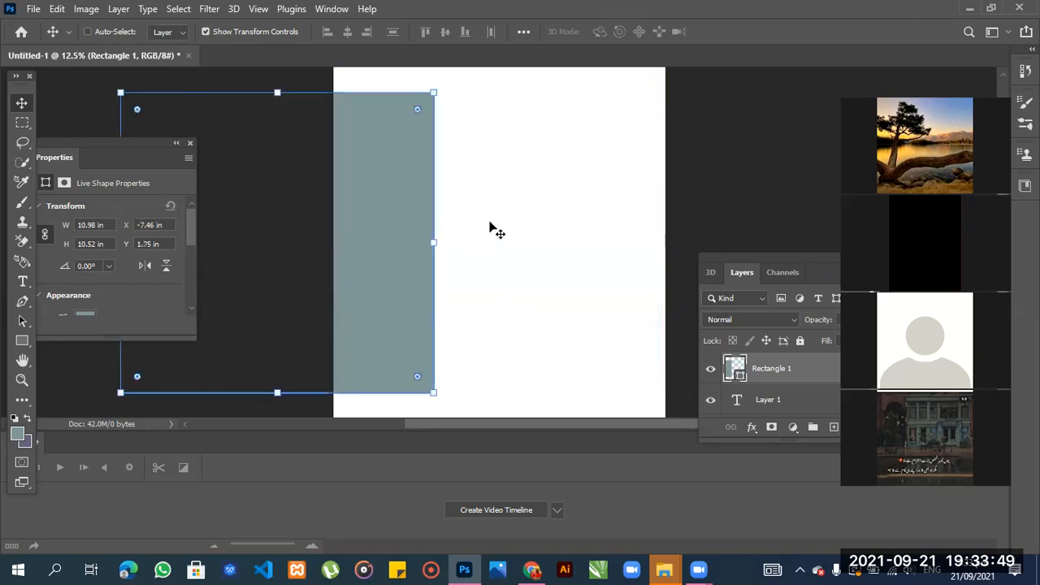
key(t)
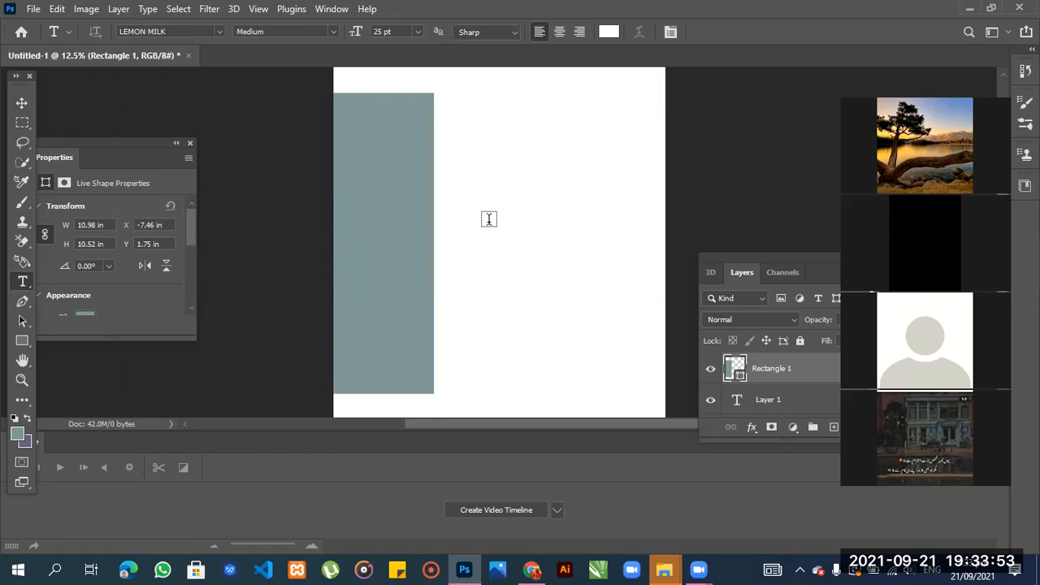
click(488, 220)
key(BackSpace)
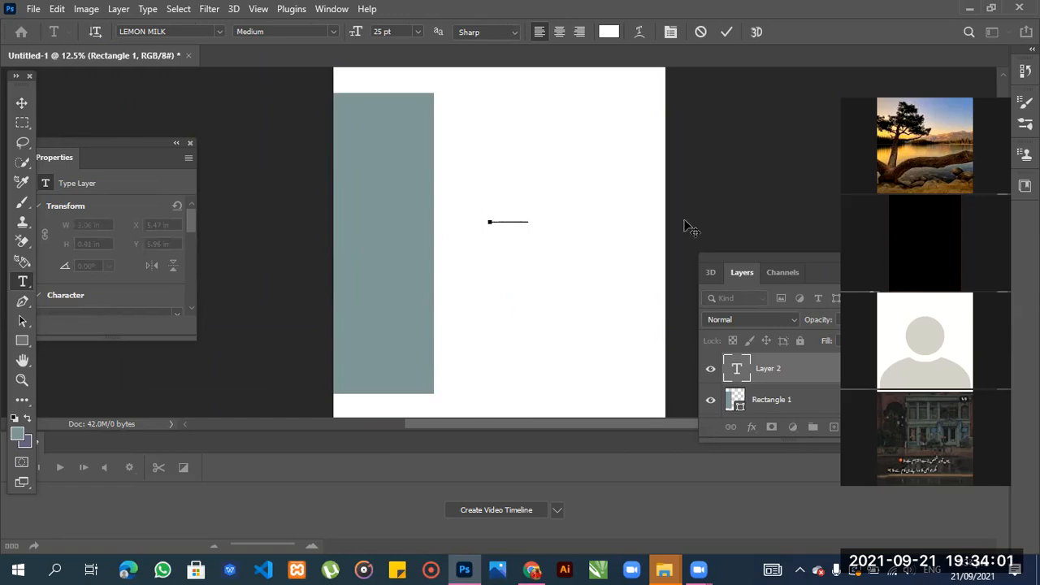
click(804, 382)
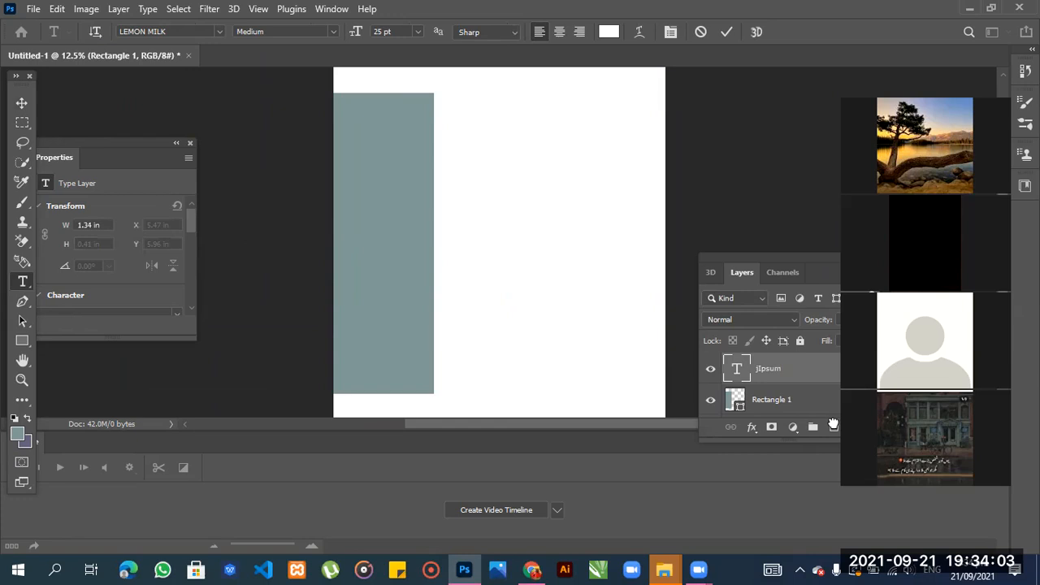
click(835, 429)
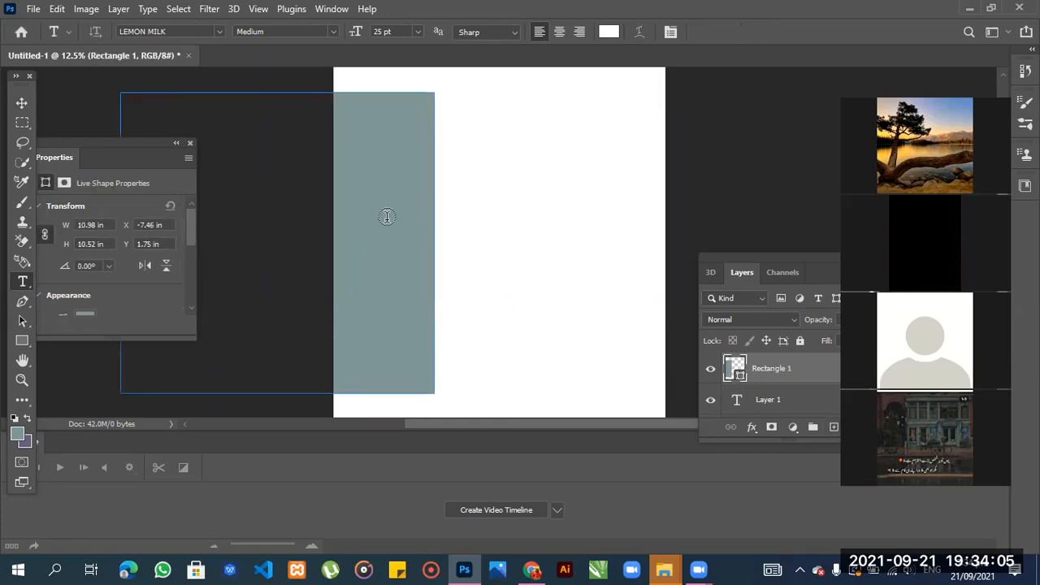
- Move the rectangle back onto the page at about X 0.32 in, Y 2.31 in and enter "ONLINE EDUCATION" in a text frame inside it
click(22, 103)
drag(372, 142, 586, 172)
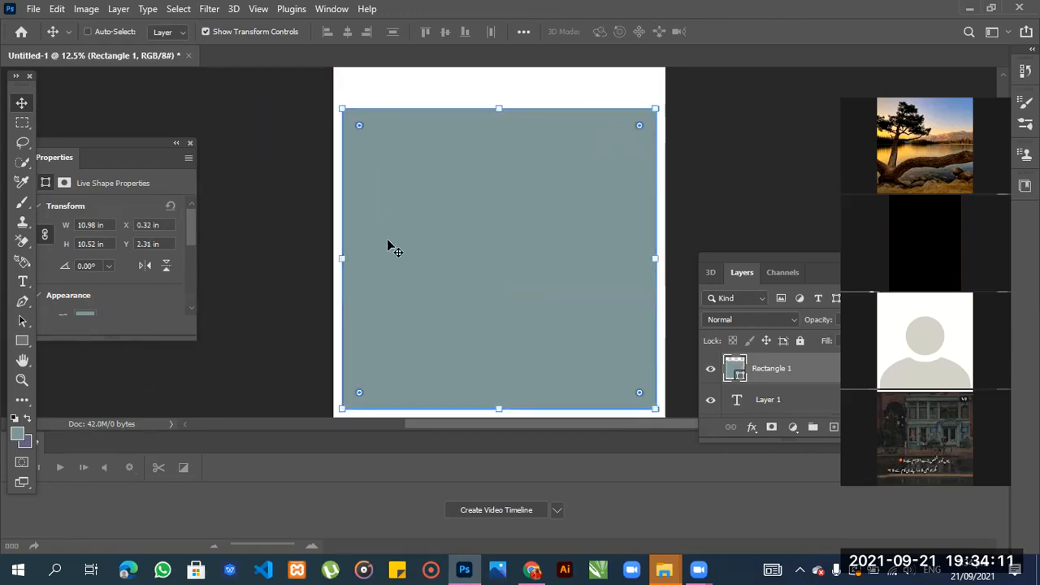
key(t)
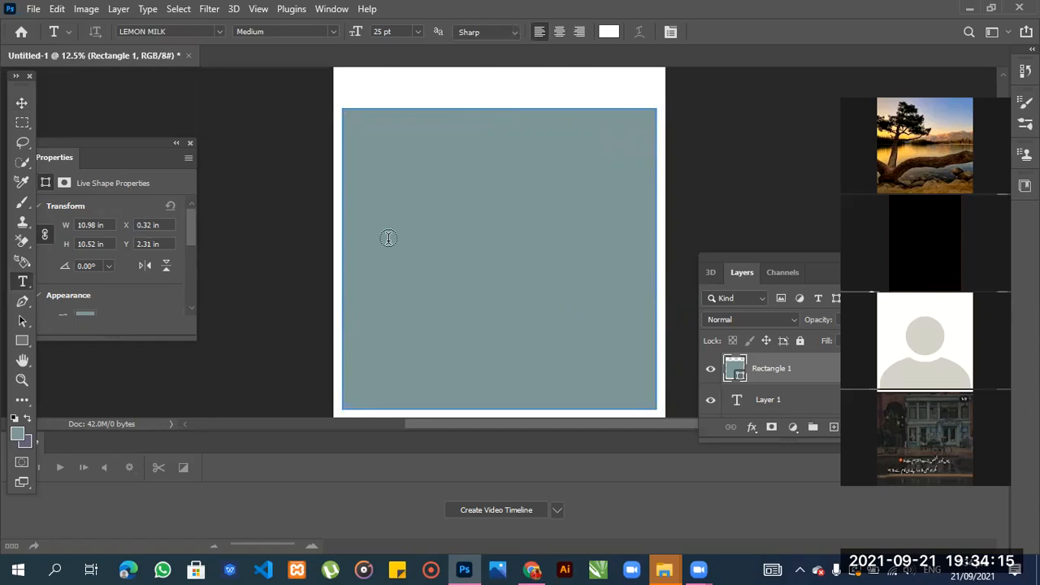
click(388, 238)
click(389, 237)
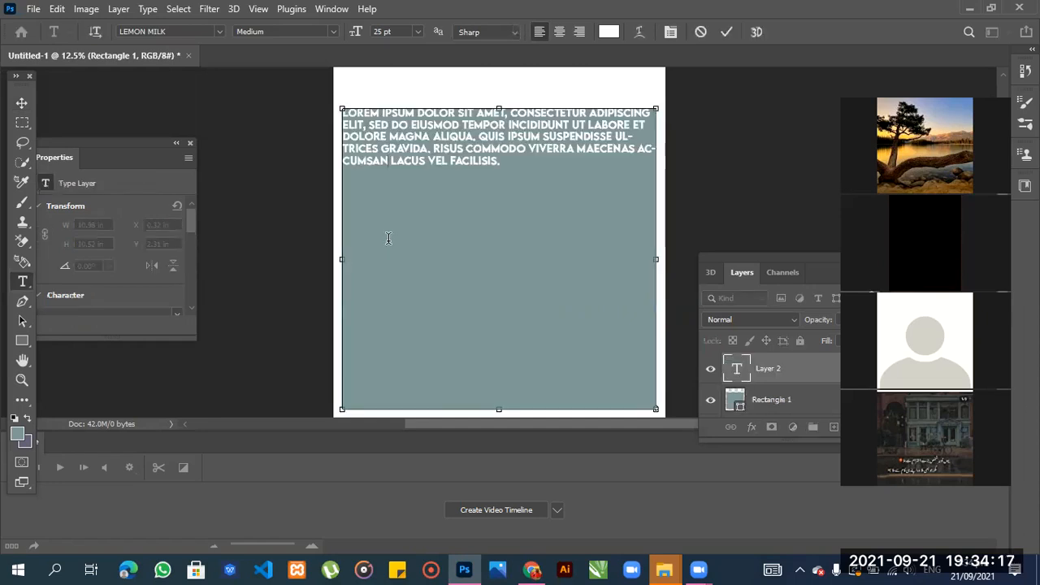
key(BackSpace)
key(ctrl+a)
key(BackSpace)
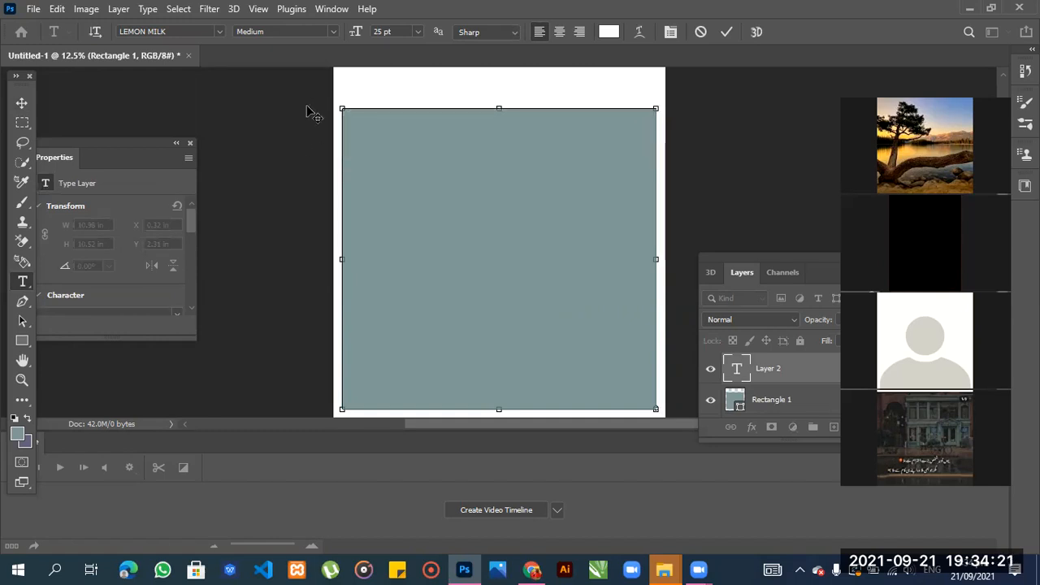
text(ONLINE ED)
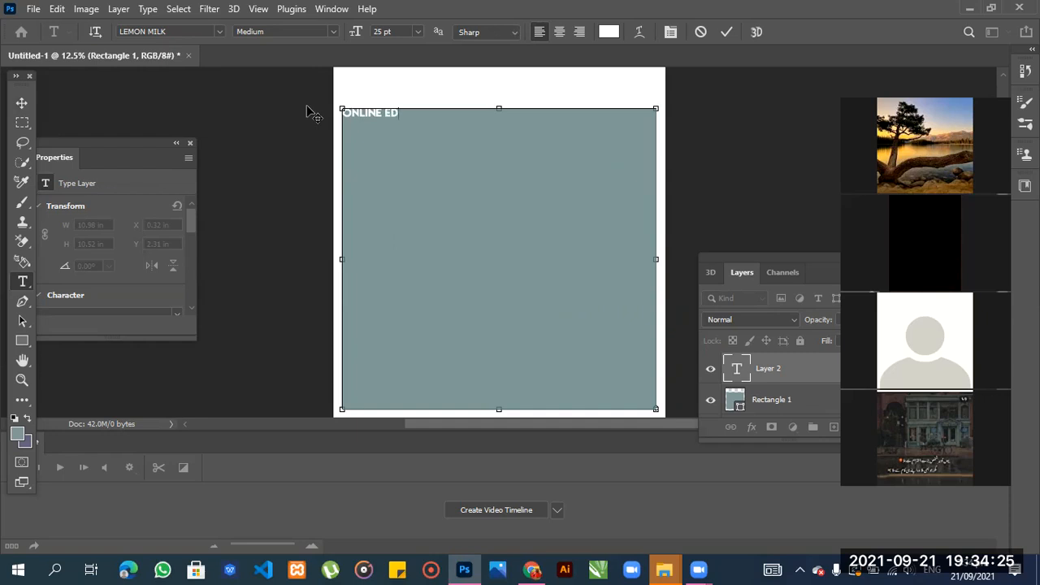
text(UCATION)
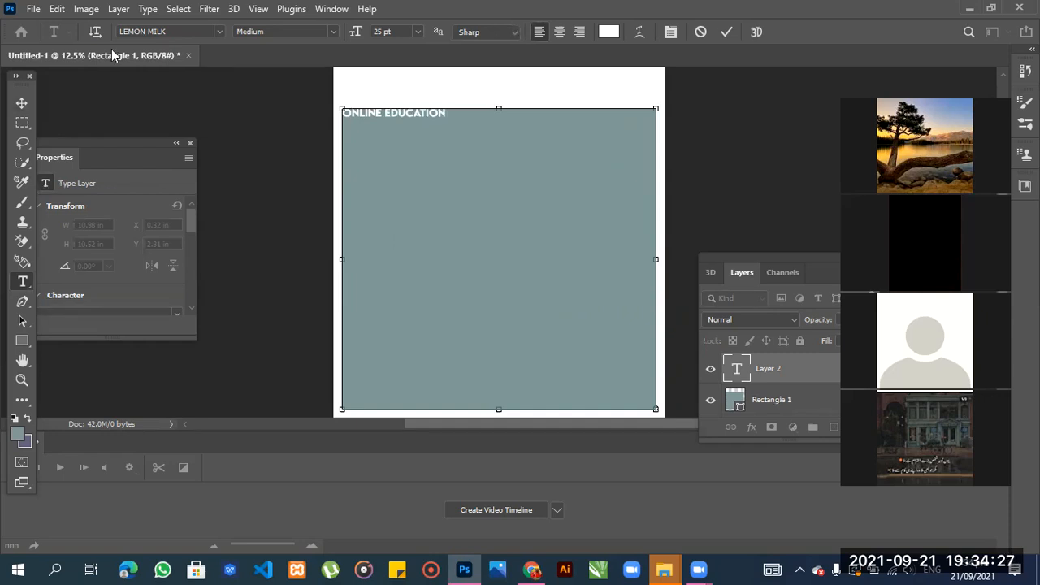
- Move the ONLINE EDUCATION text to about X 0.64 in, Y 4.07 in and set its font style to Bold
click(22, 102)
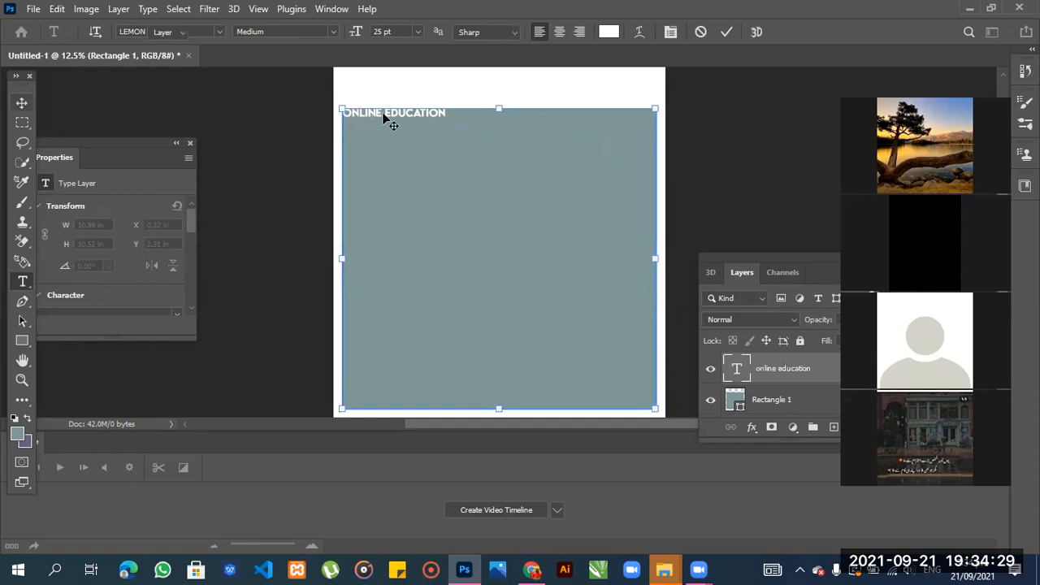
drag(383, 122, 398, 181)
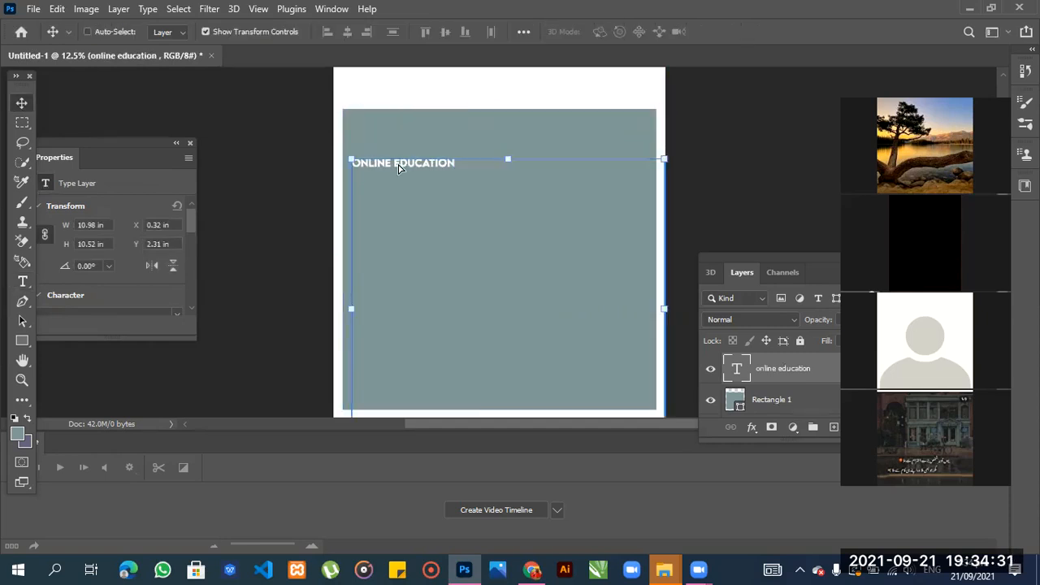
double_click(453, 163)
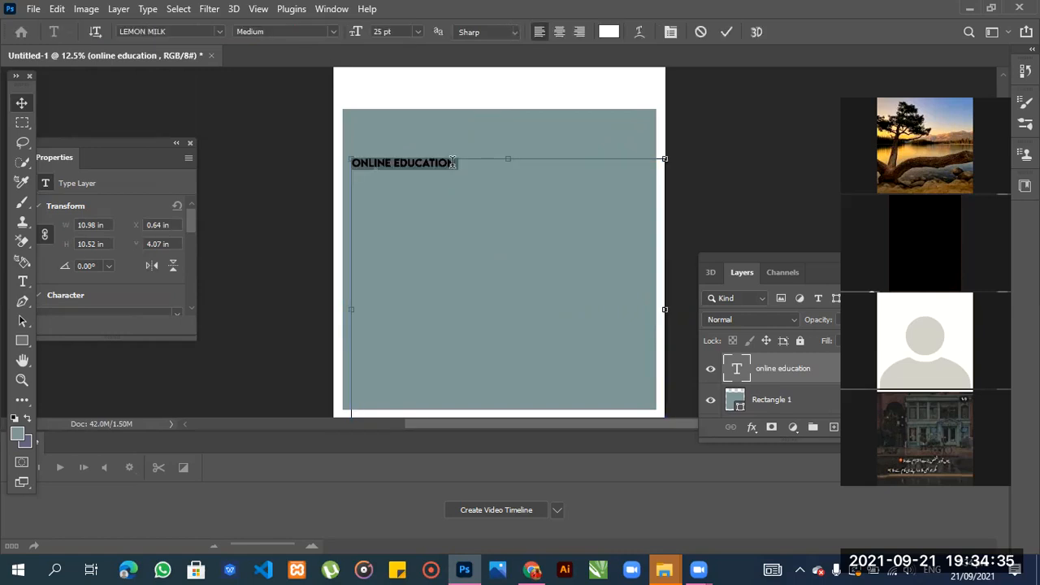
click(333, 33)
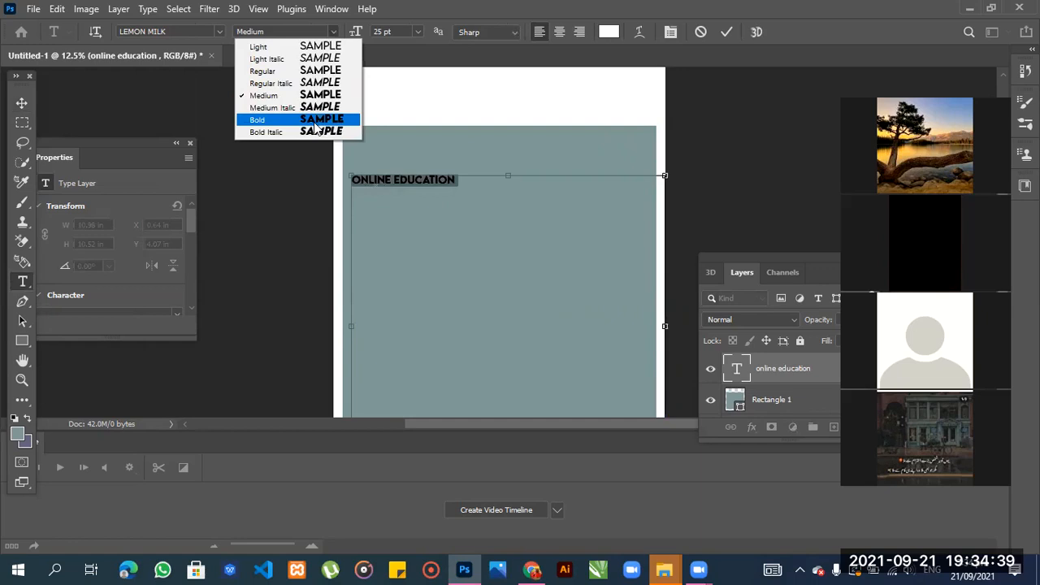
click(316, 128)
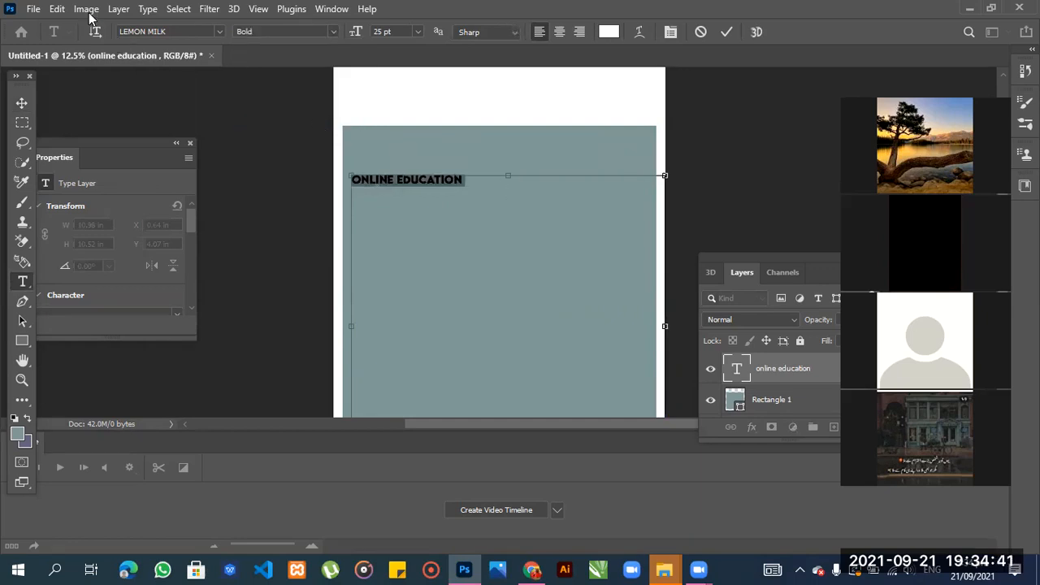
- Try a 60 pt font size on the ONLINE EDUCATION text and undo it
click(418, 31)
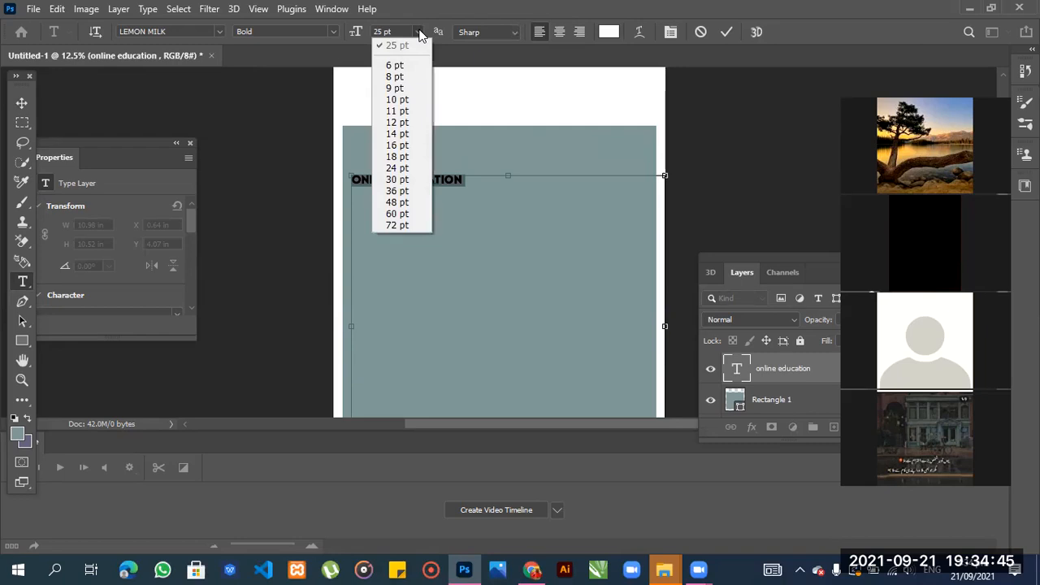
click(393, 214)
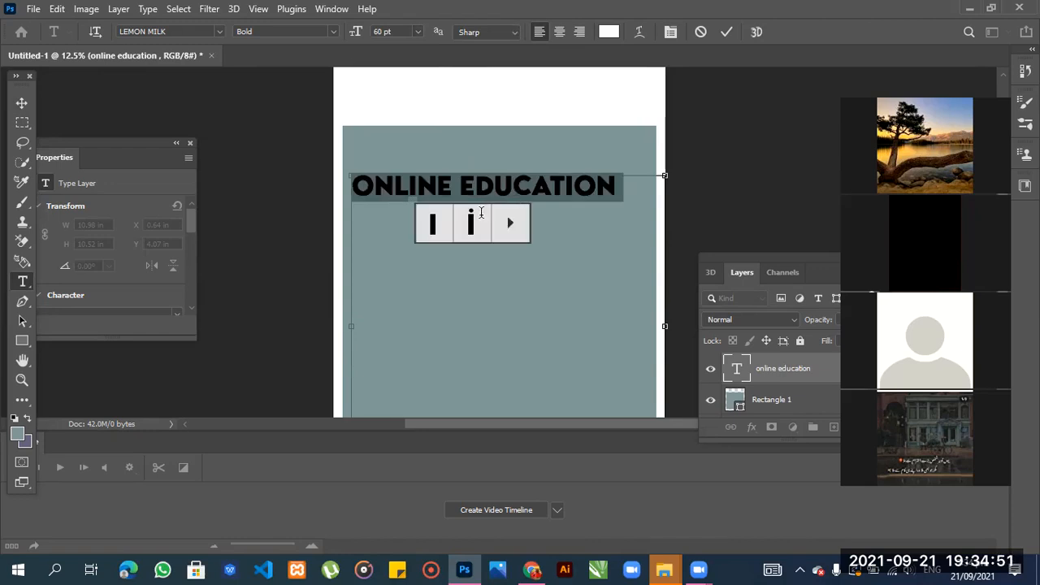
click(471, 221)
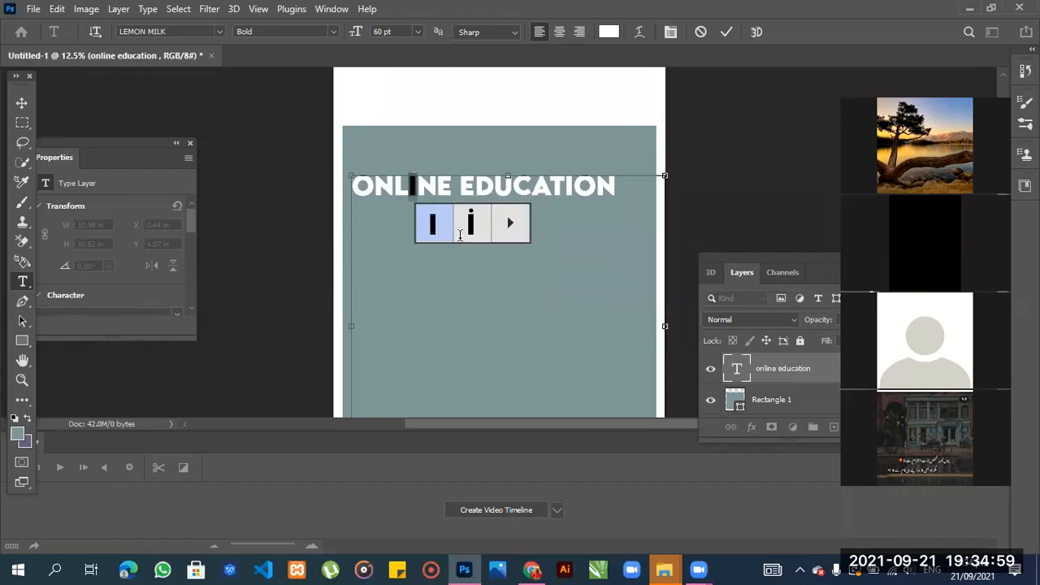
key(ctrl+z)
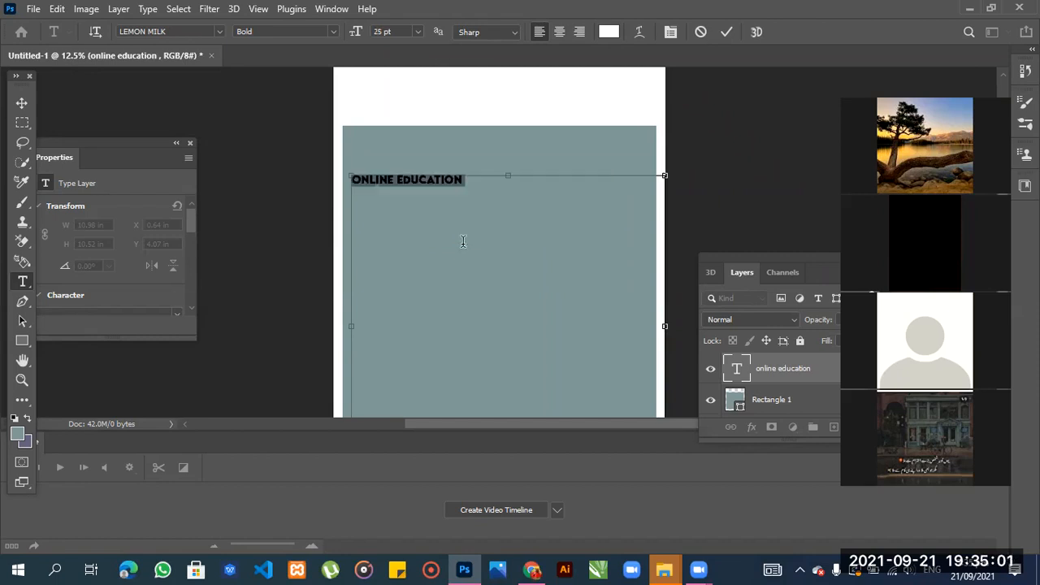
- Set the ONLINE EDUCATION text's font size to 48 pt and its anti-aliasing to None
click(419, 31)
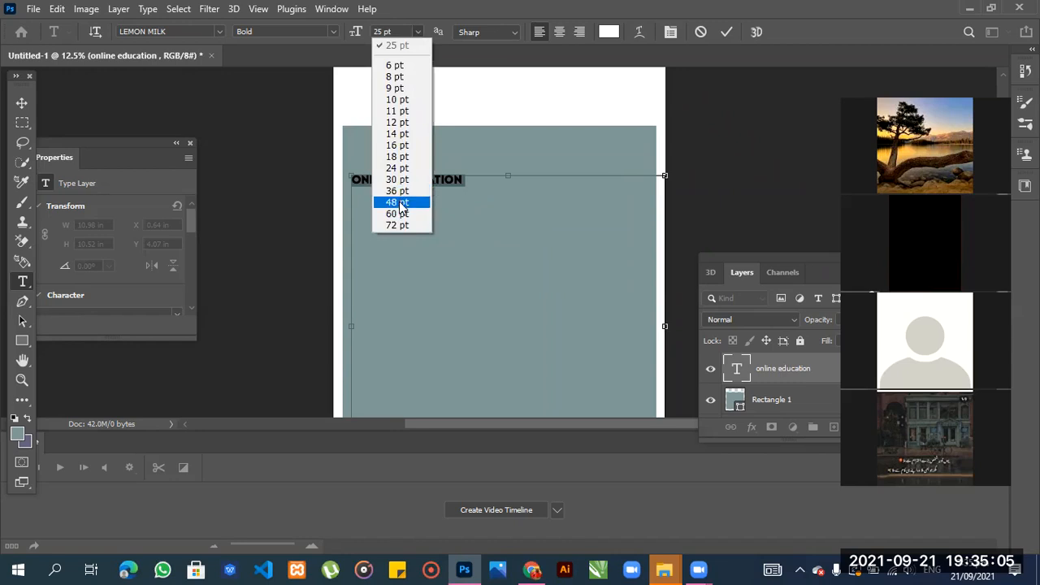
click(400, 203)
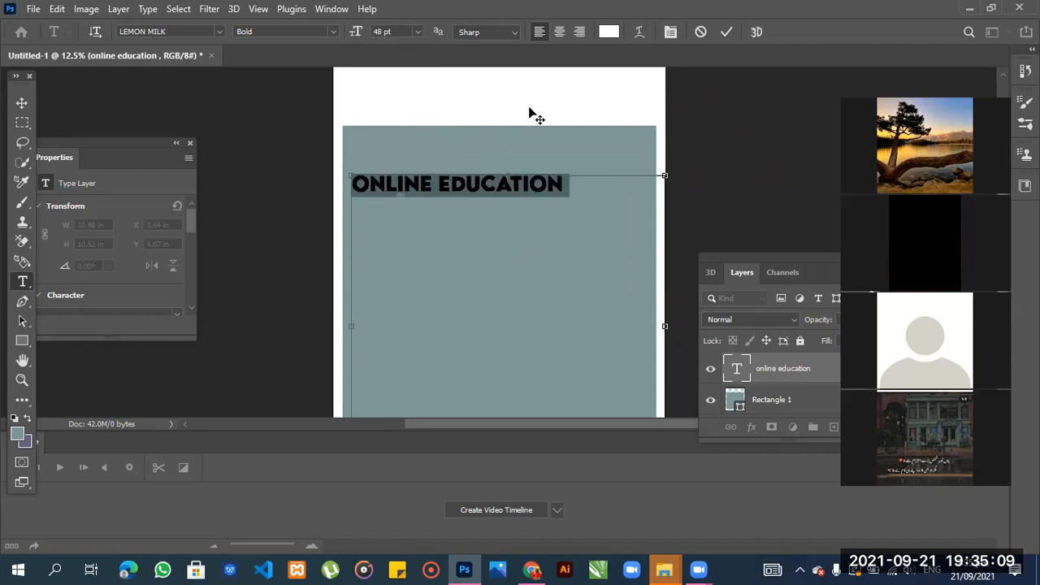
click(514, 34)
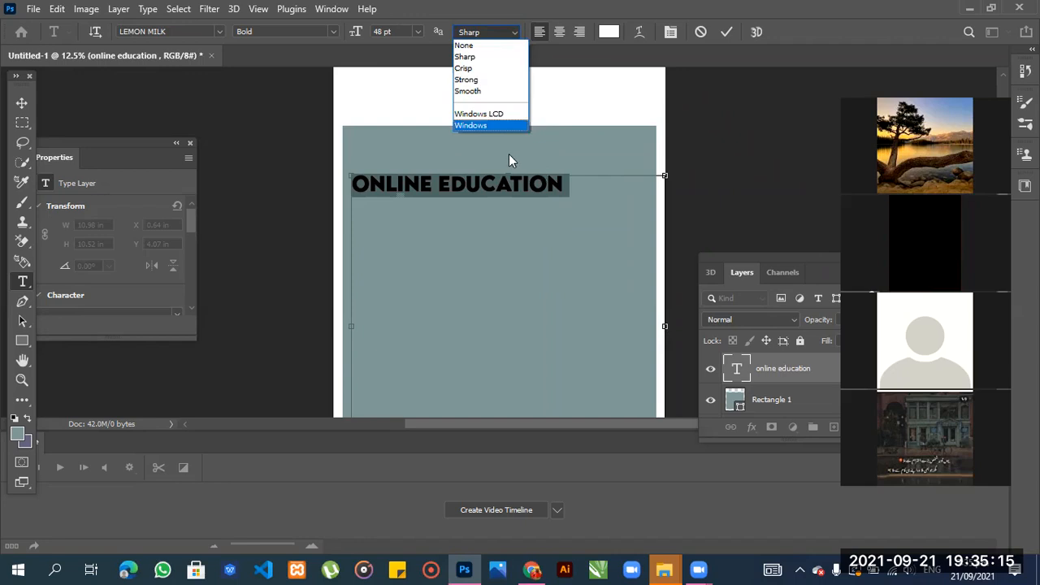
click(479, 45)
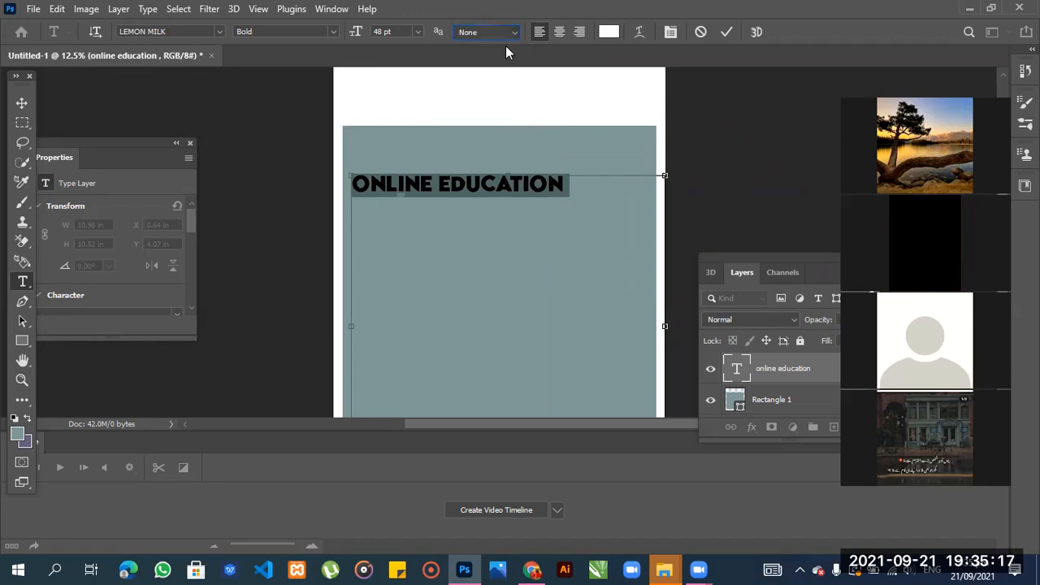
- Extend the ONLINE EDUCATION text frame to about 11.05 in high and shift it slightly up and left within the rectangle
drag(514, 177, 657, 162)
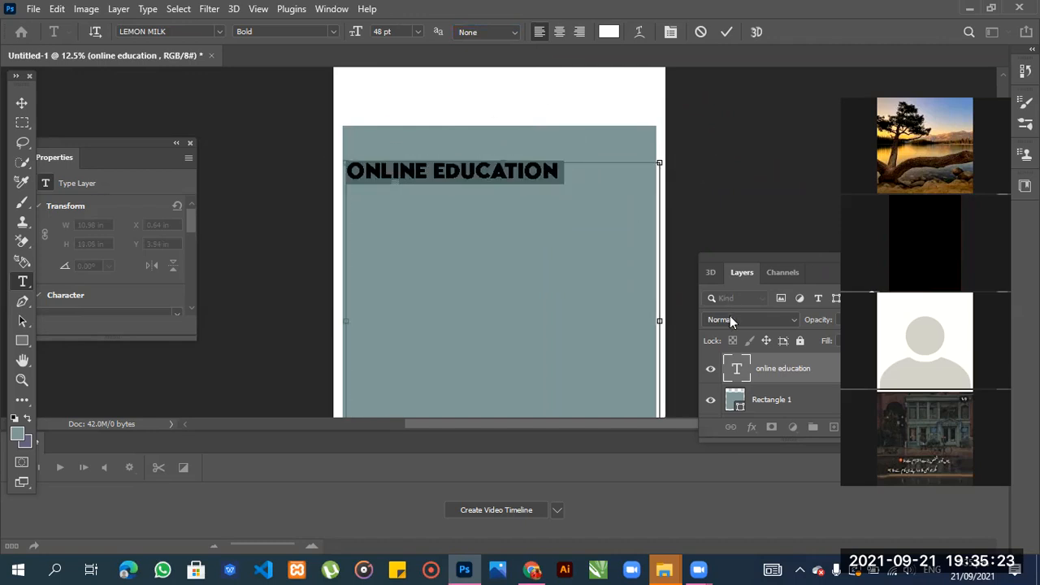
- Change the ONLINE EDUCATION text's color to near-black #171616 and commit the edit
click(755, 399)
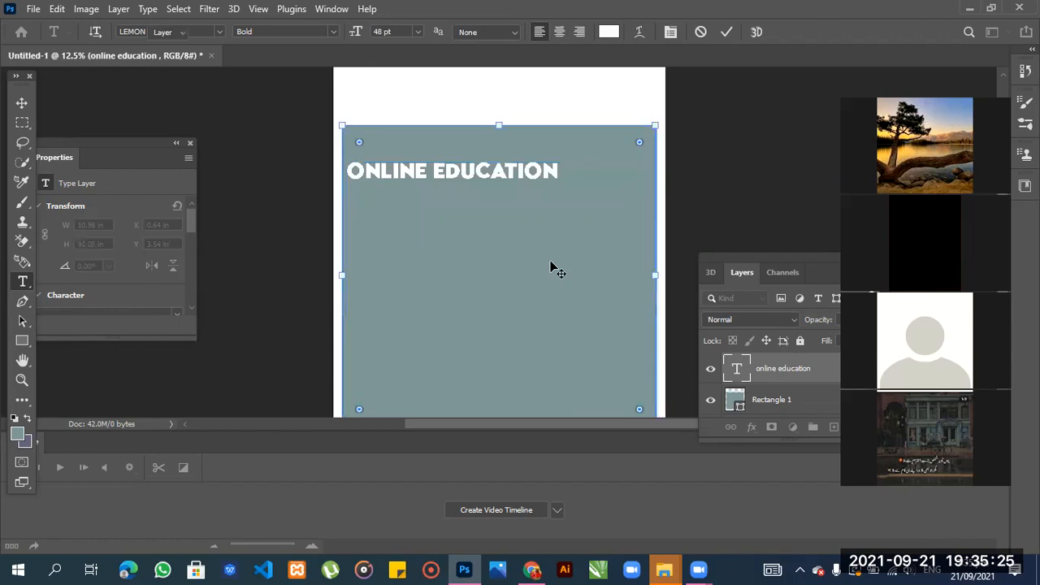
key(v)
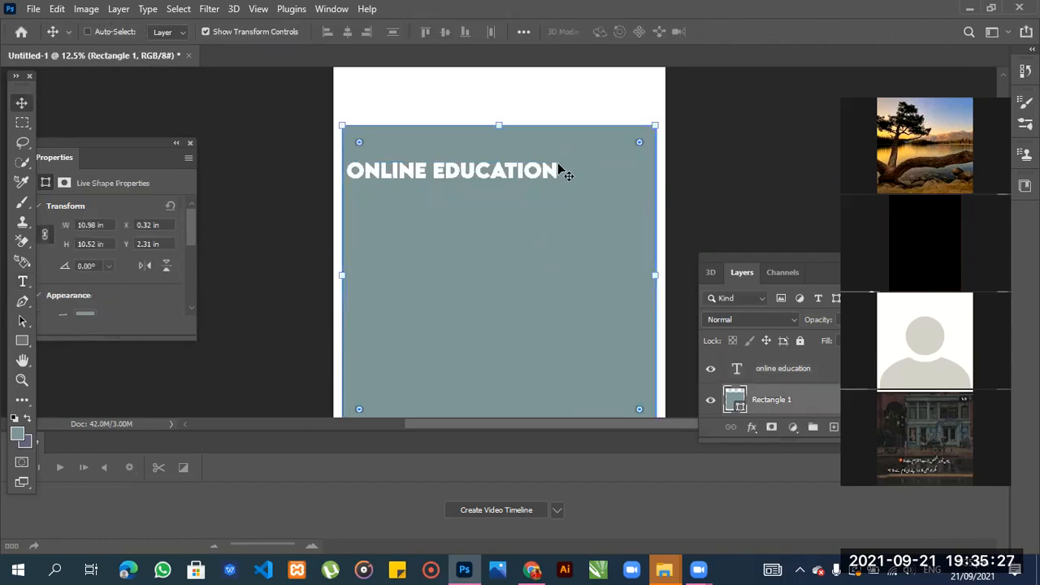
click(779, 372)
double_click(777, 369)
click(555, 171)
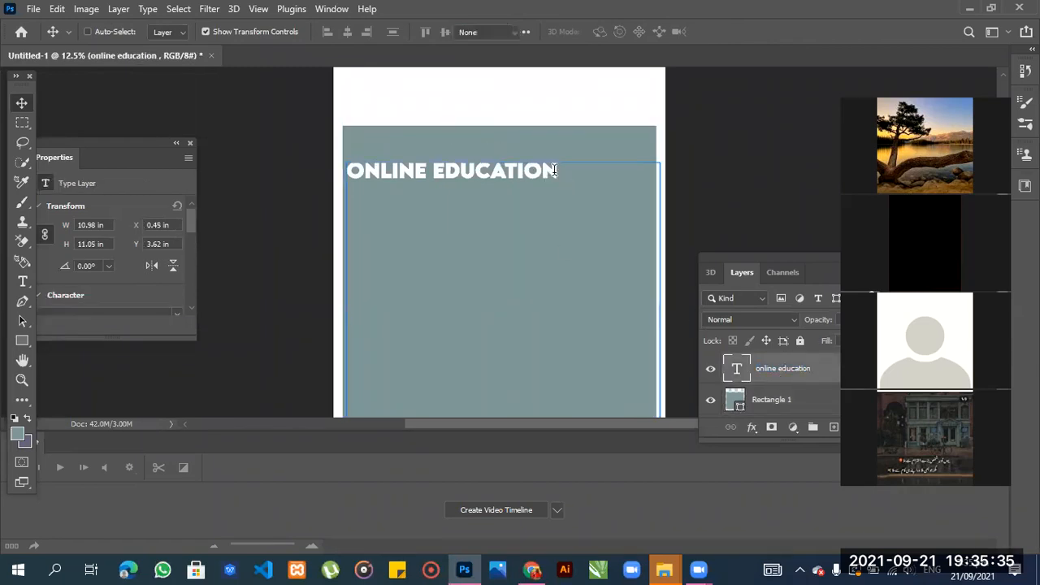
double_click(554, 170)
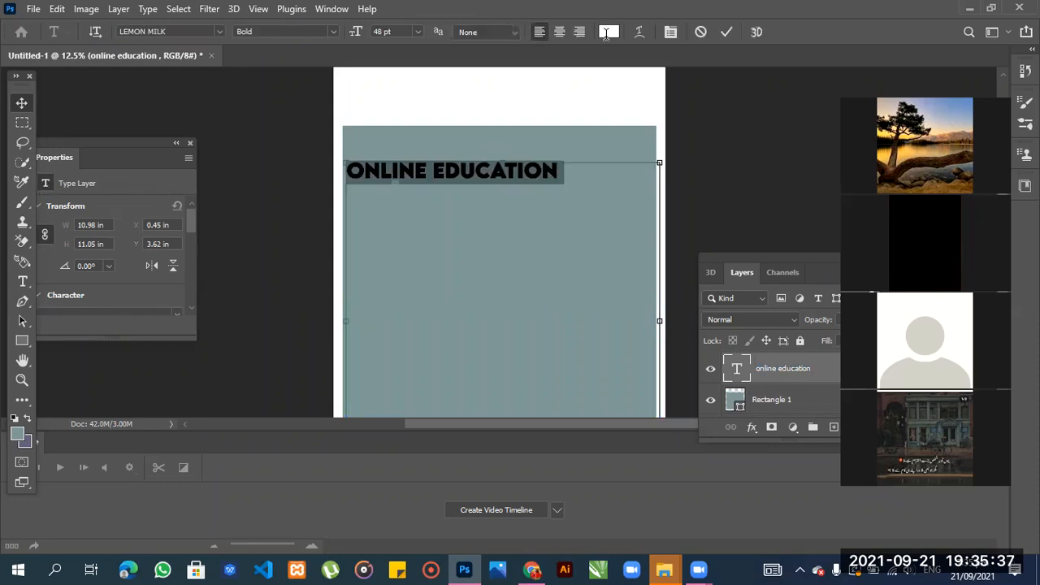
click(608, 31)
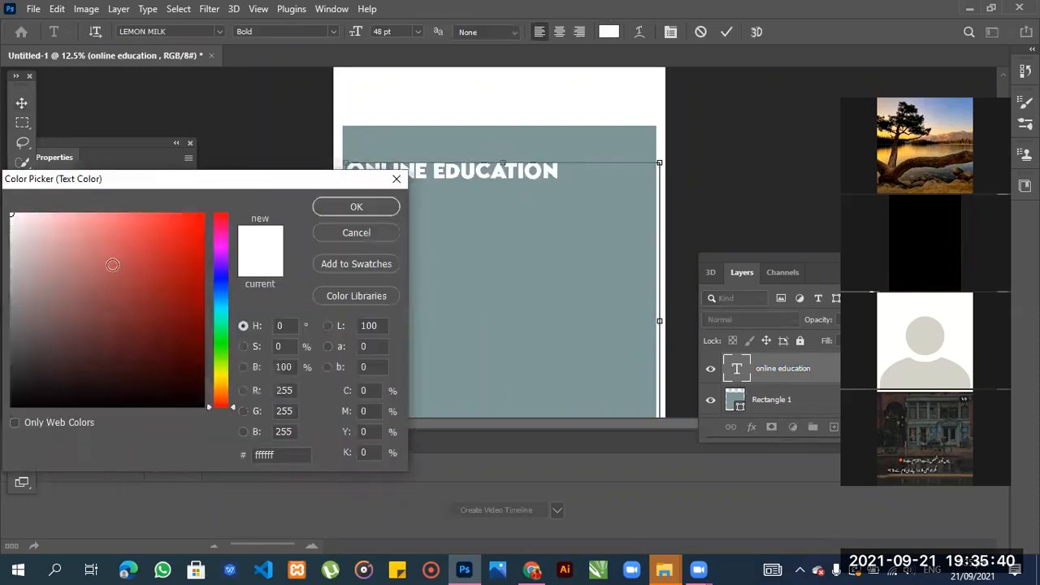
click(16, 388)
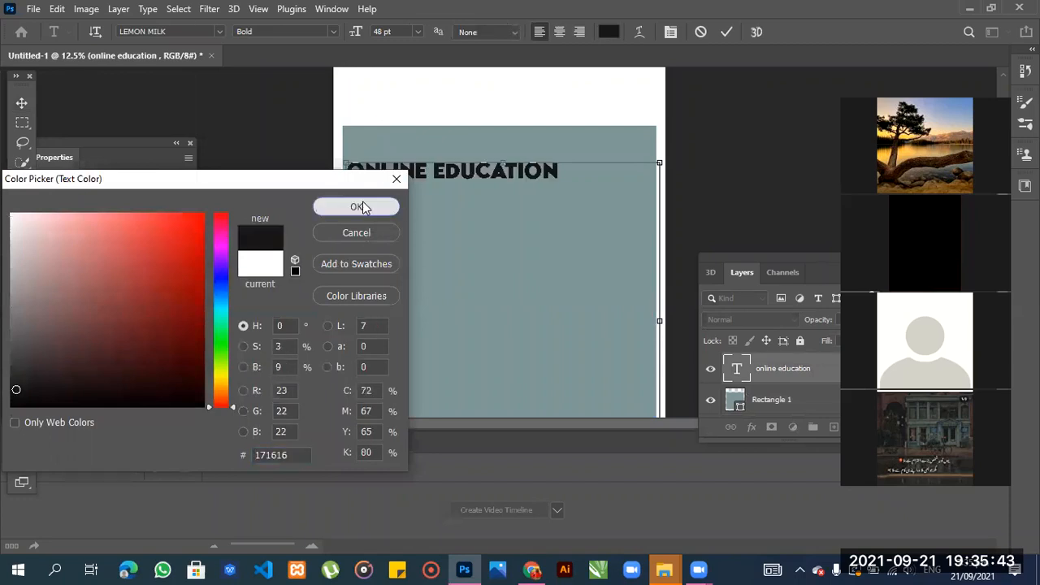
click(365, 207)
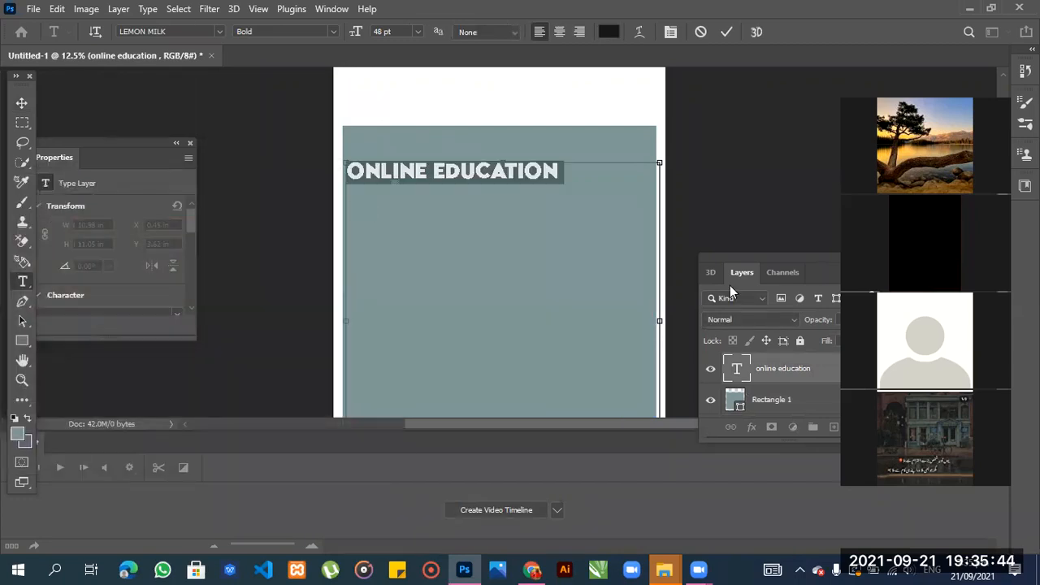
click(757, 401)
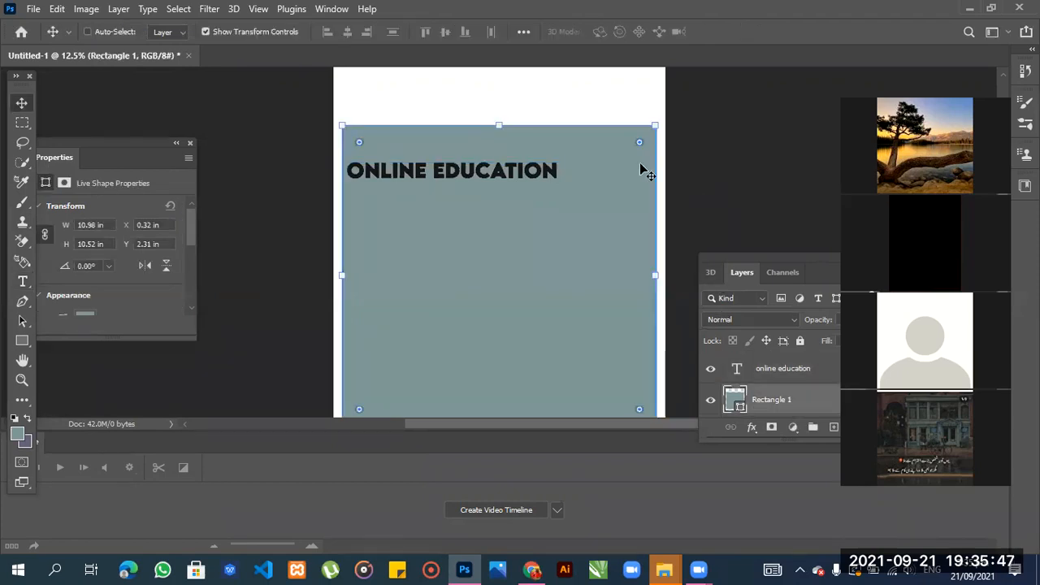
- Nudge the rectangle down to about Y 2.34 in and reapply None anti-aliasing to the ONLINE EDUCATION text
drag(560, 179, 559, 181)
ctrl+click(561, 183)
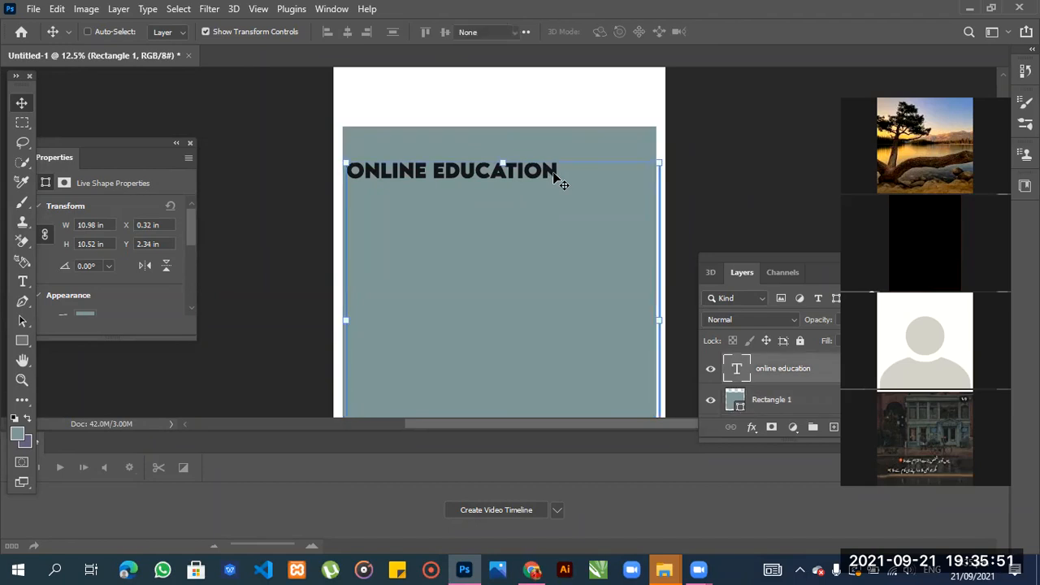
double_click(554, 171)
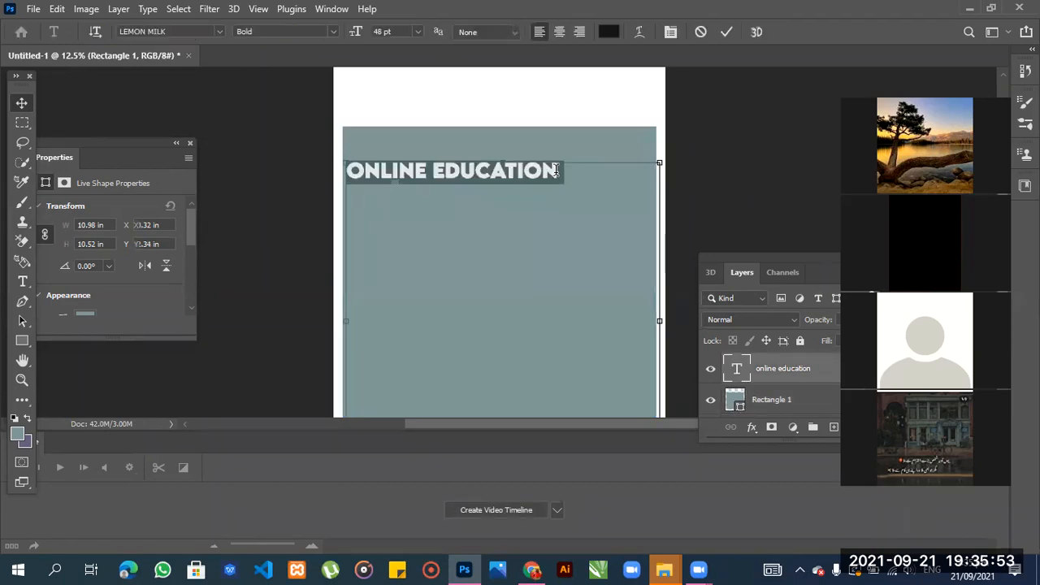
click(514, 32)
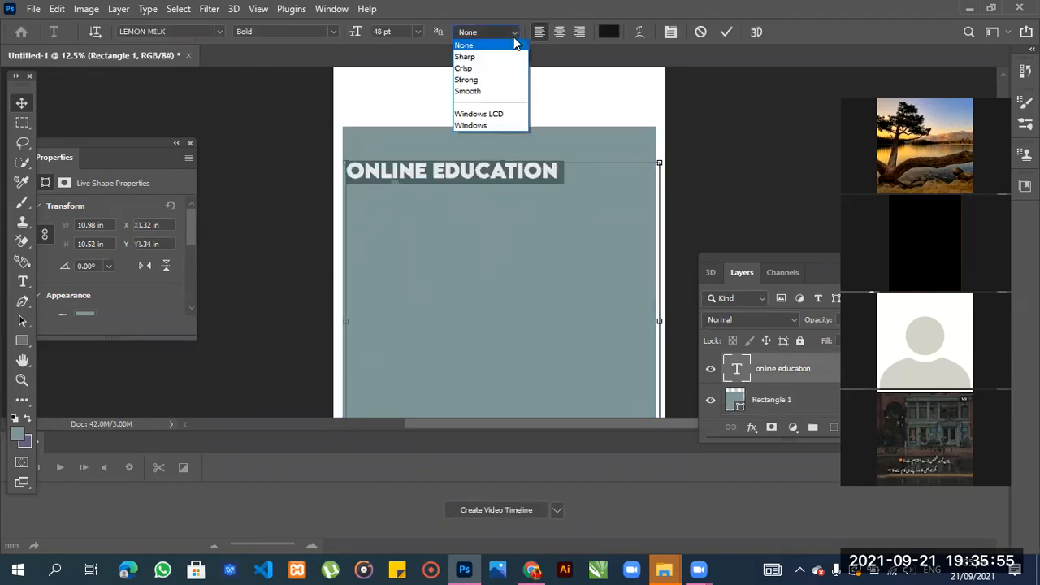
click(514, 47)
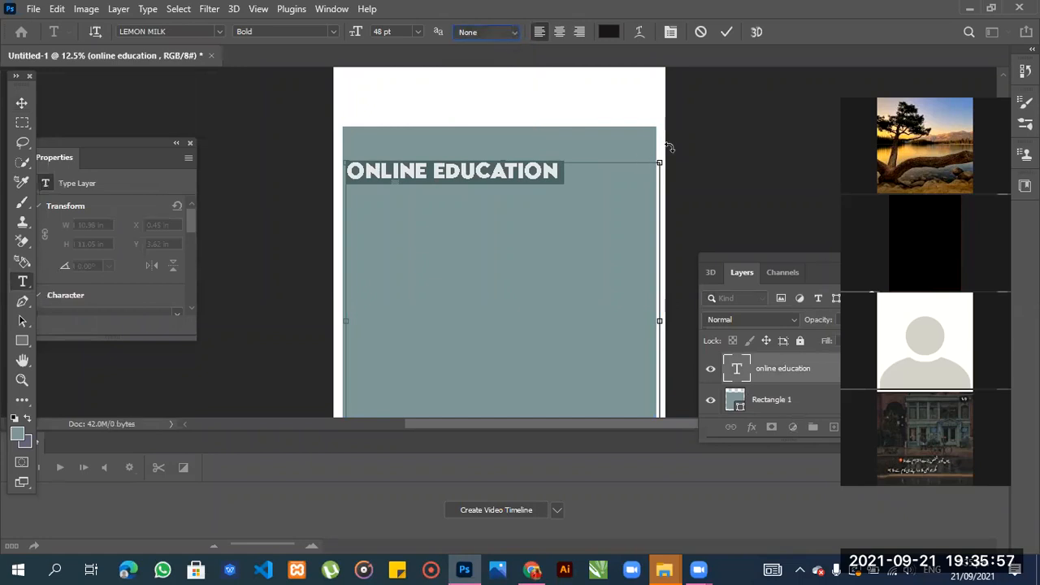
- Inspect the ONLINE EDUCATION lettering up close with its anti-aliasing set to None
click(764, 399)
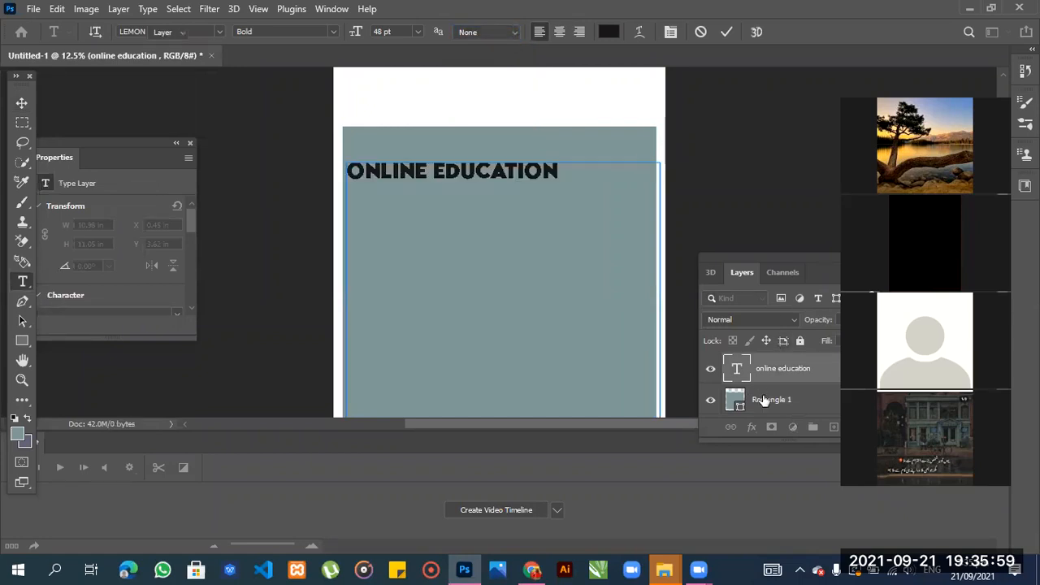
key(v)
key(ctrl+plus)
key(ctrl+plus)
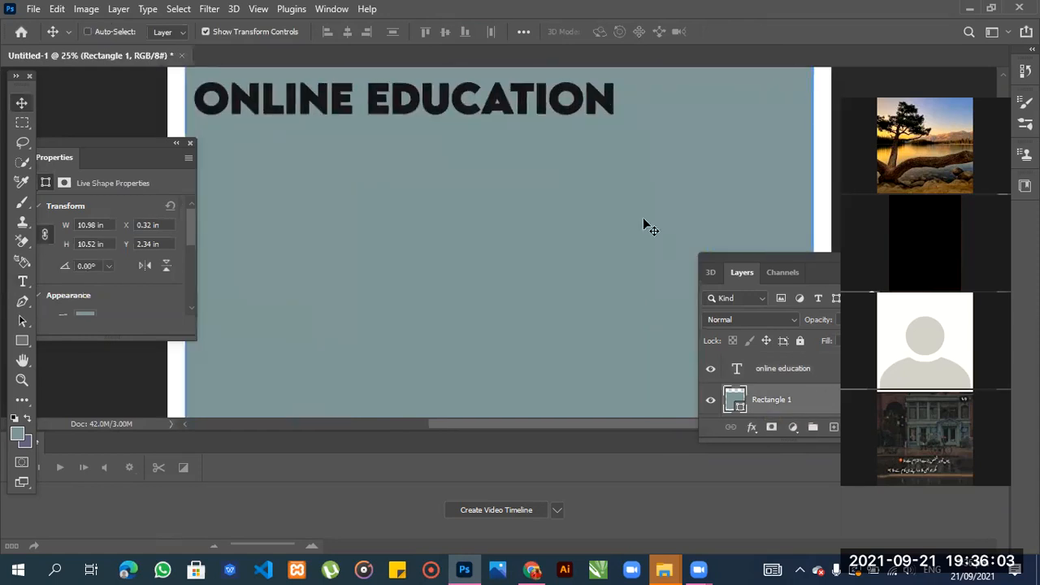
ctrl+click(615, 104)
double_click(615, 104)
click(509, 32)
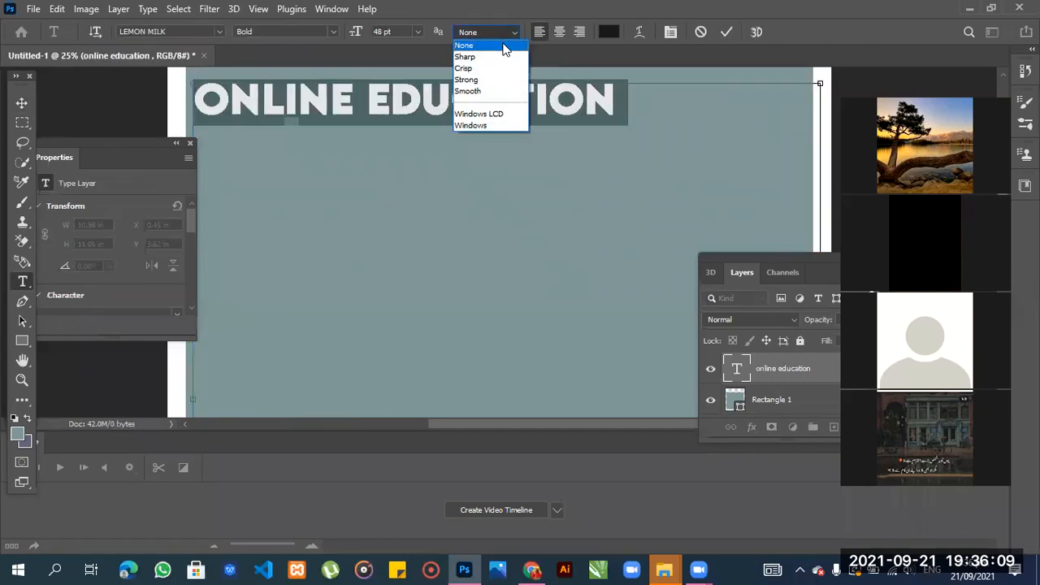
click(504, 47)
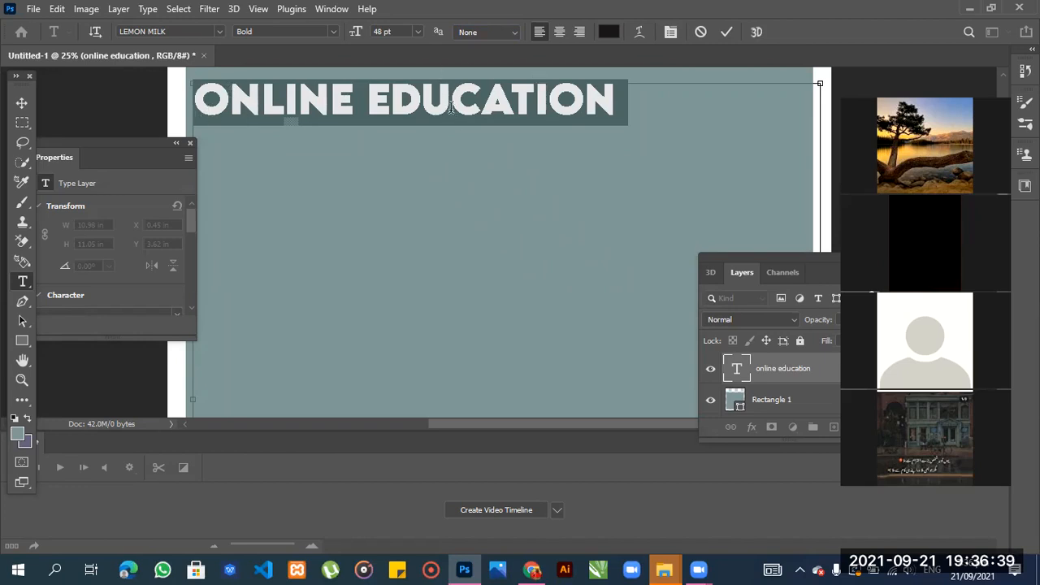
- Try the Sharp, Crisp and Strong anti-aliasing options in turn on the ONLINE EDUCATION text
click(514, 32)
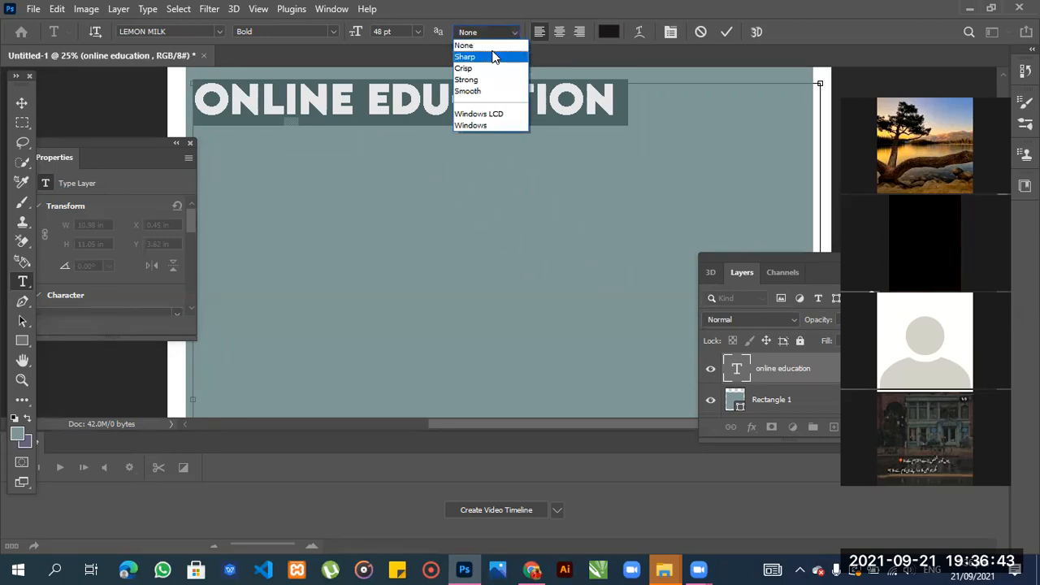
click(489, 57)
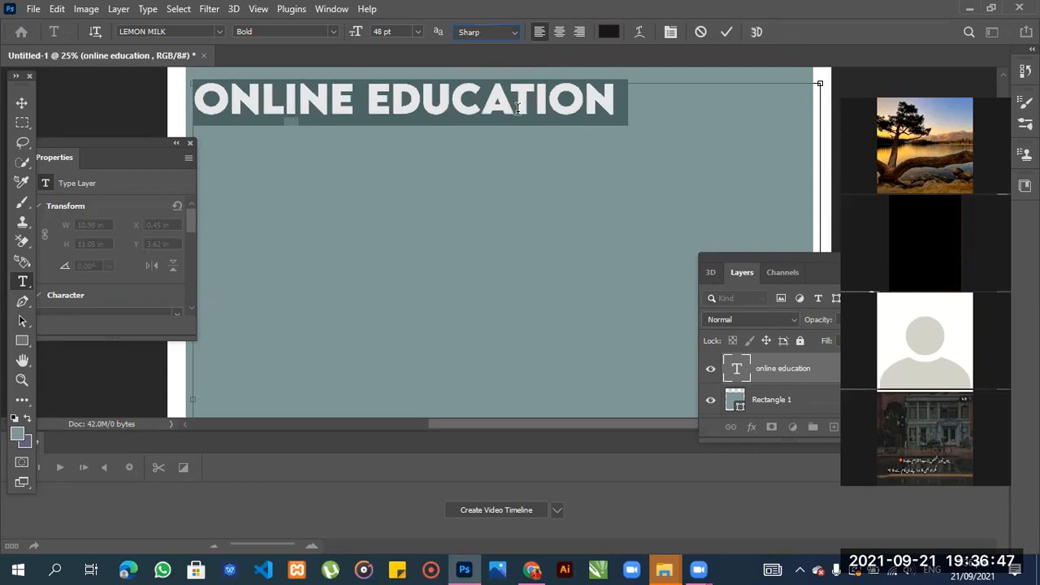
click(513, 32)
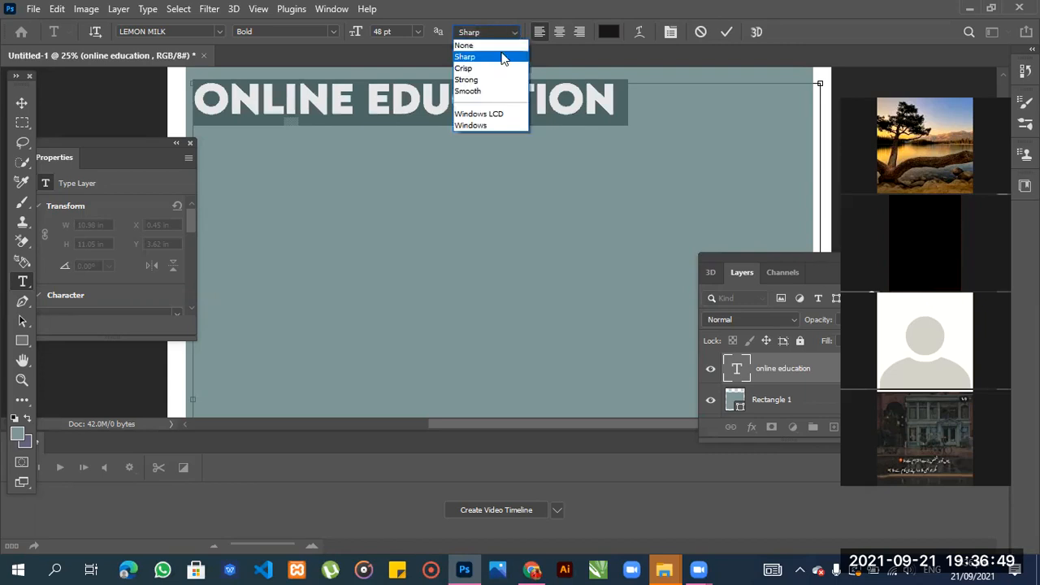
click(488, 68)
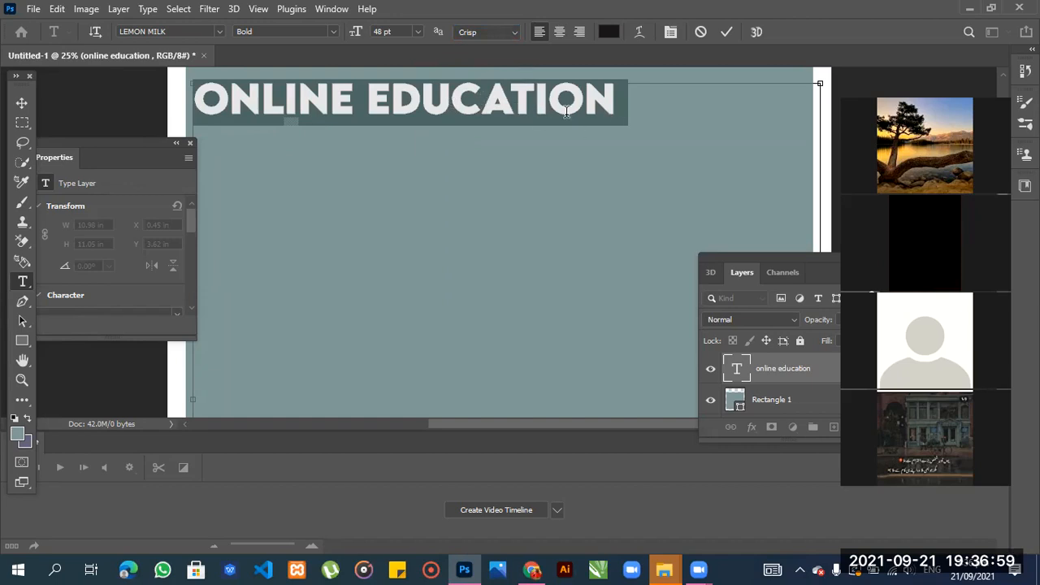
click(517, 32)
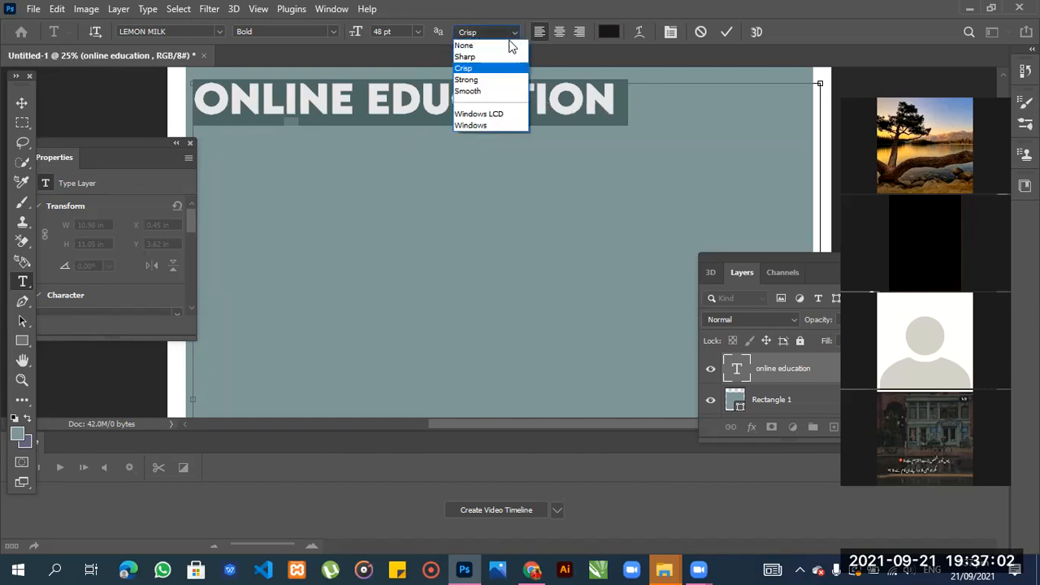
click(486, 81)
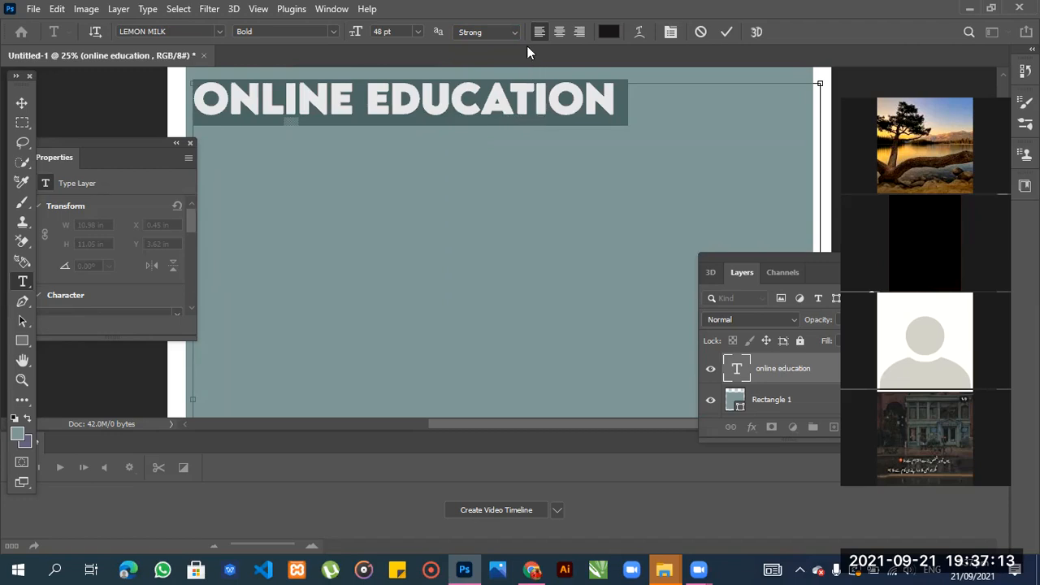
- Set the ONLINE EDUCATION text's anti-aliasing to Smooth, commit it and inspect the lettering
click(512, 31)
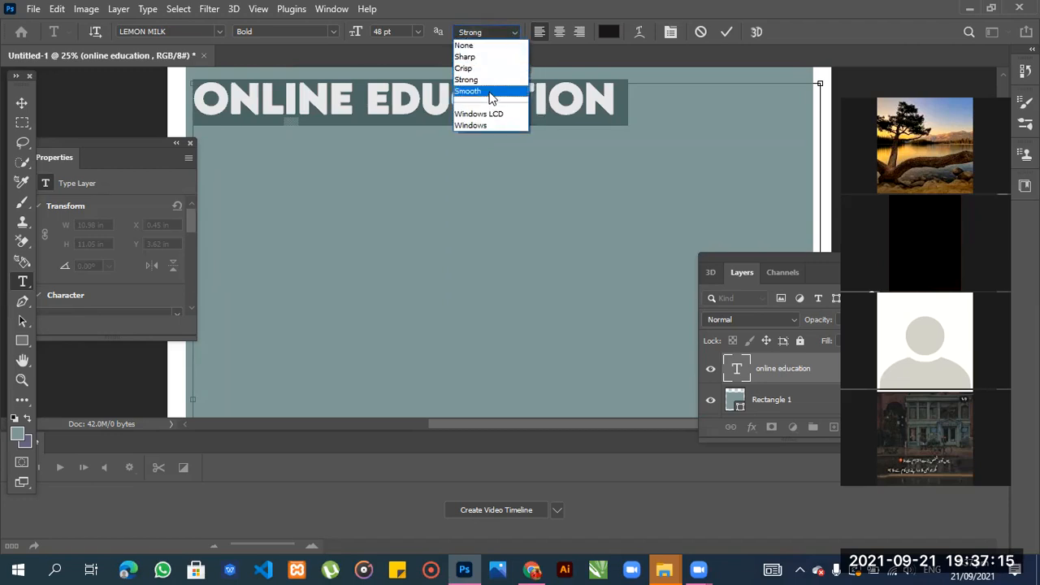
click(491, 92)
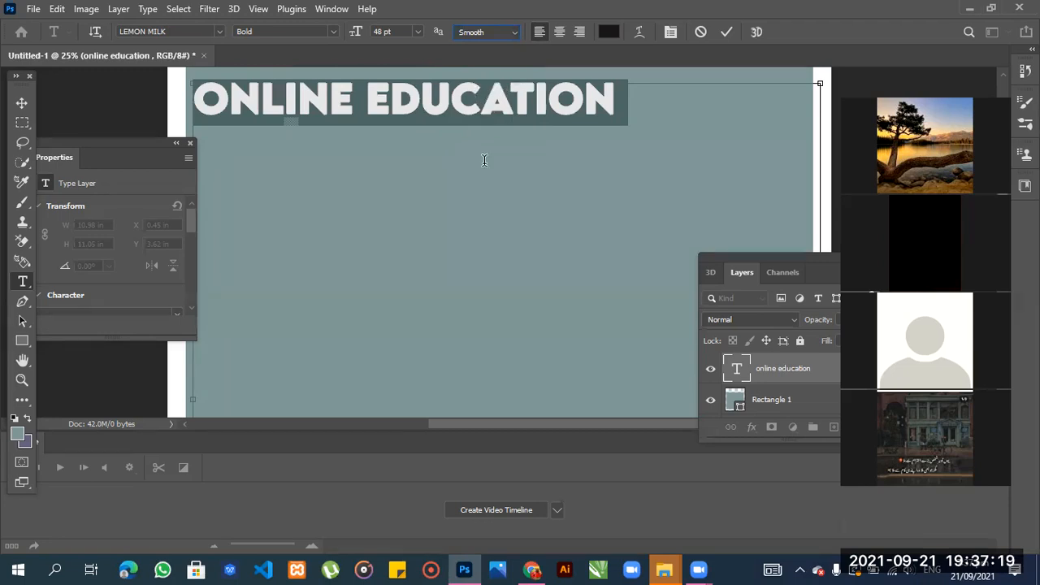
scroll(484, 160, up, 1)
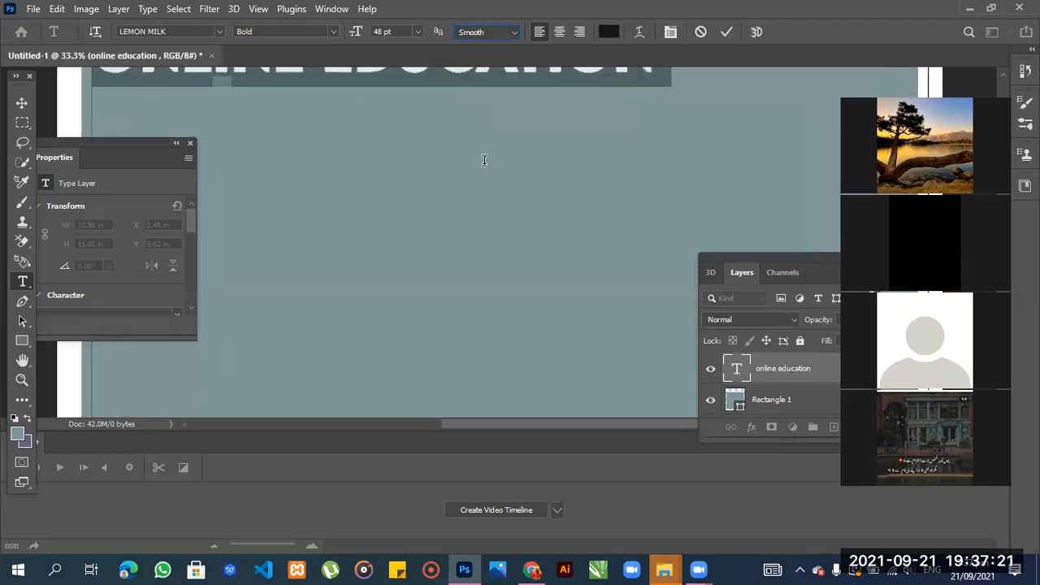
click(22, 361)
drag(496, 190, 609, 342)
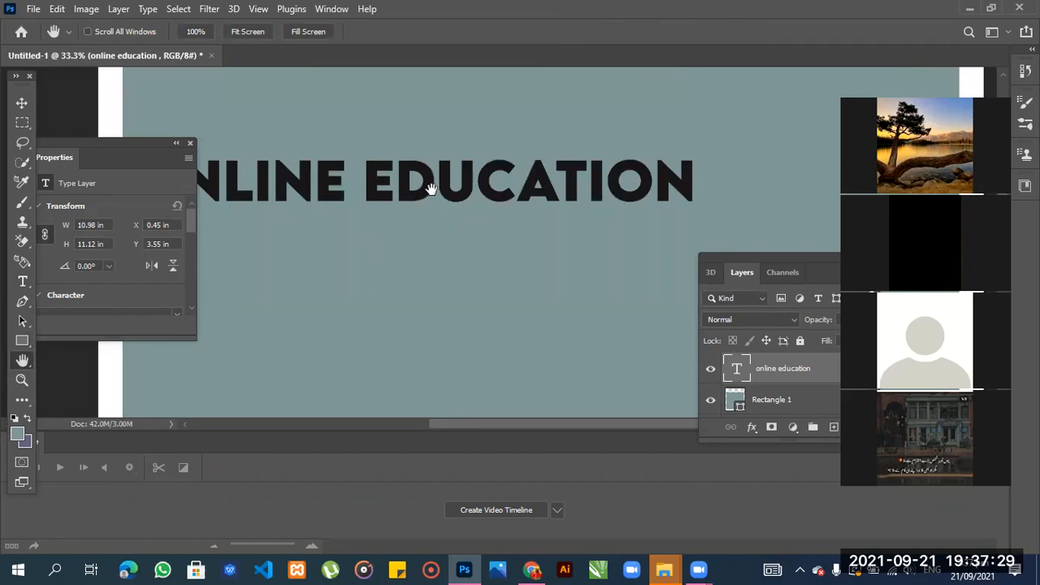
drag(250, 185, 178, 174)
key(ctrl+minus)
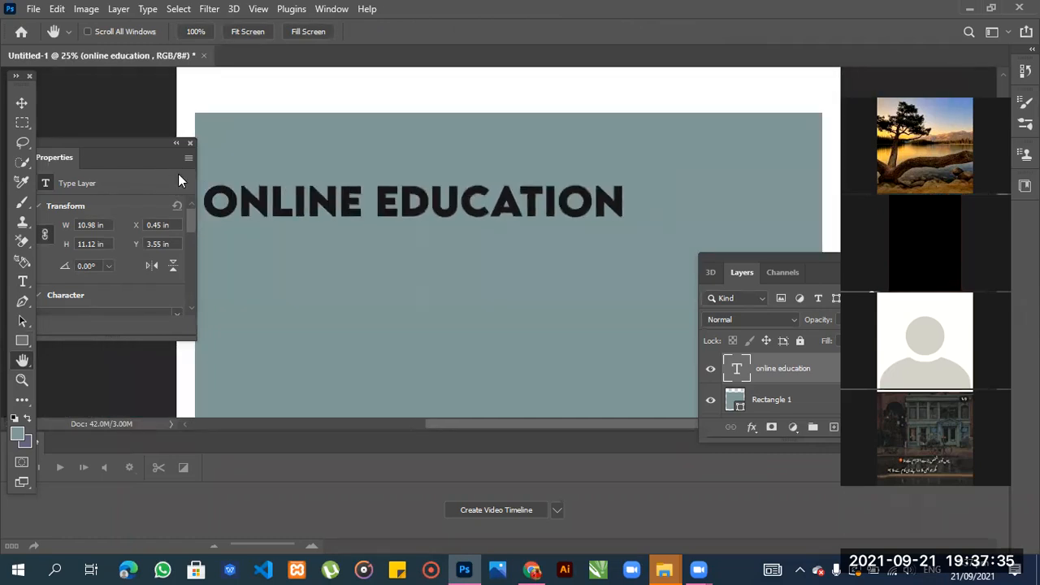
key(ctrl+minus)
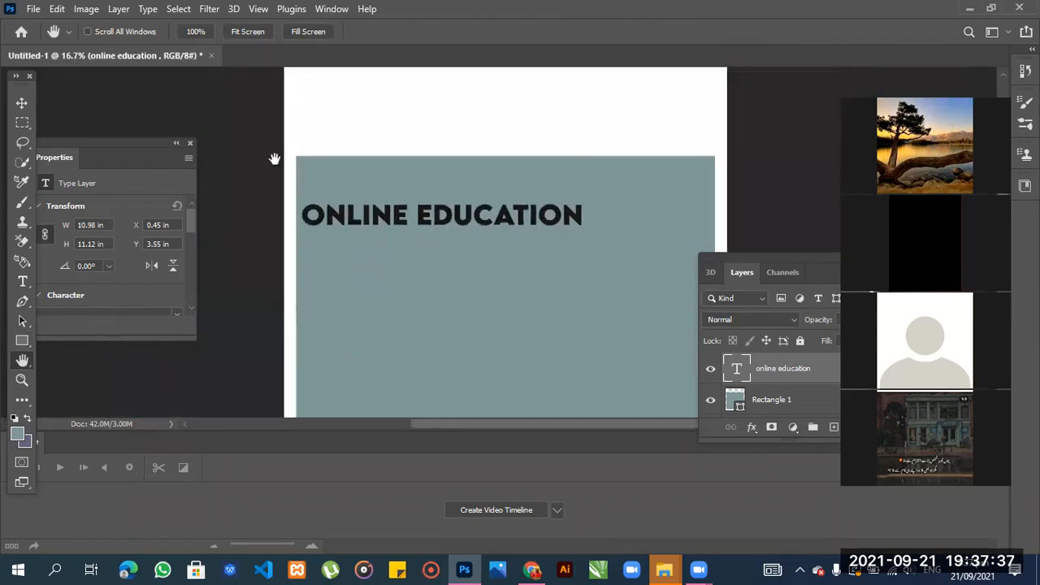
drag(483, 186, 470, 160)
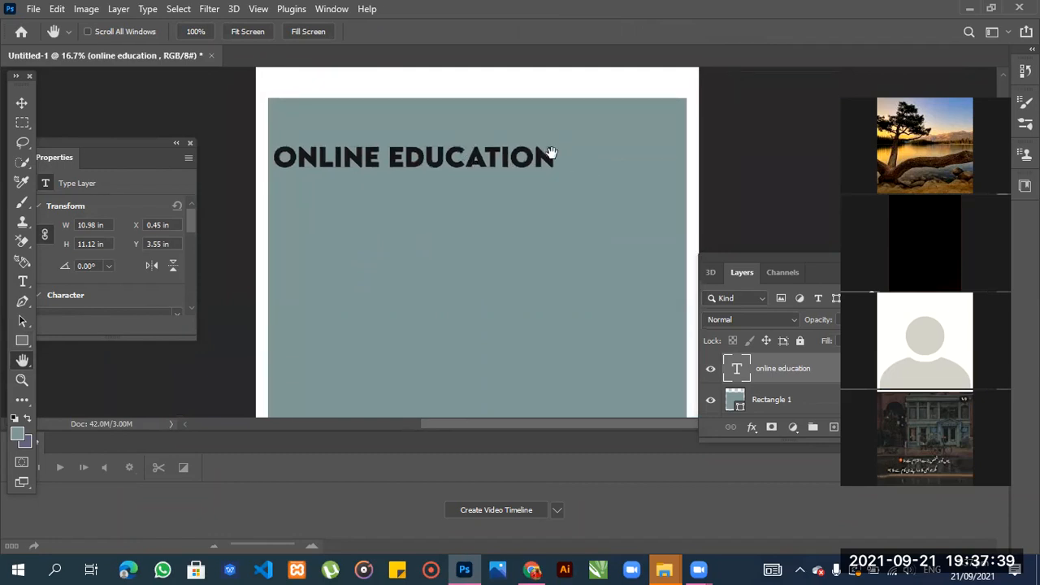
drag(552, 151, 553, 153)
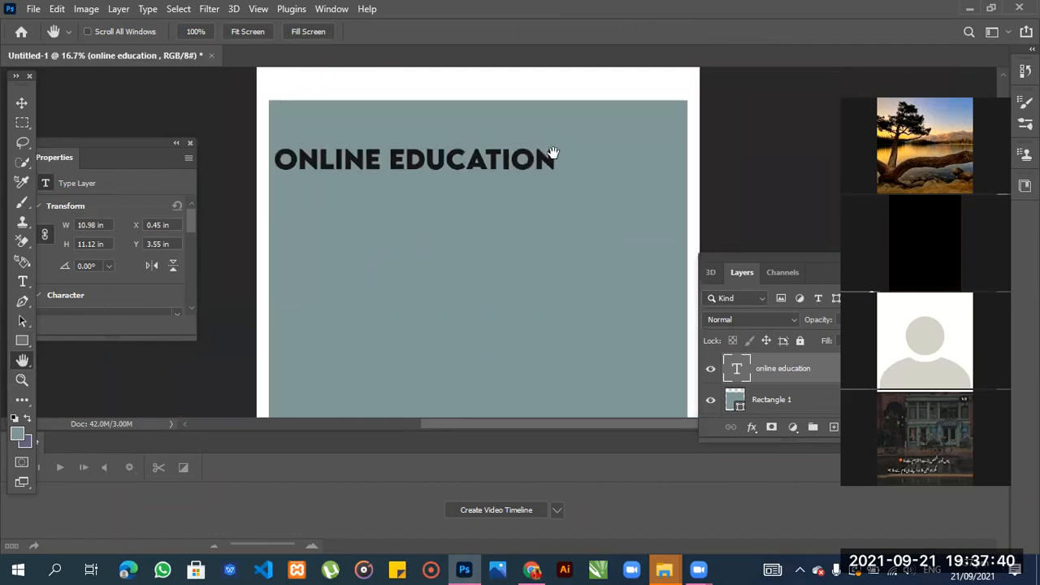
- Try the Windows LCD and Windows anti-aliasing options in turn on the ONLINE EDUCATION text
click(22, 282)
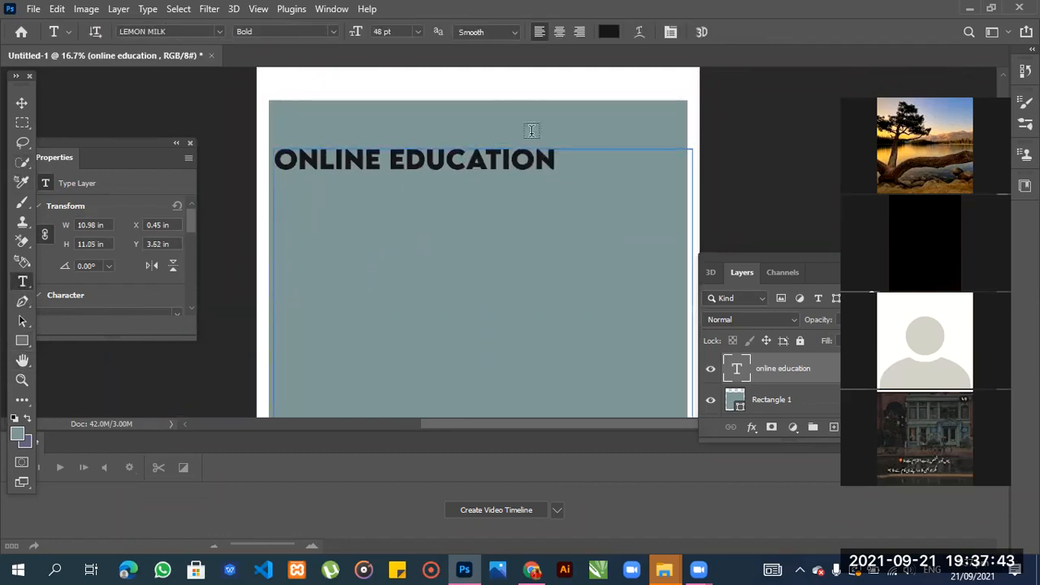
click(513, 33)
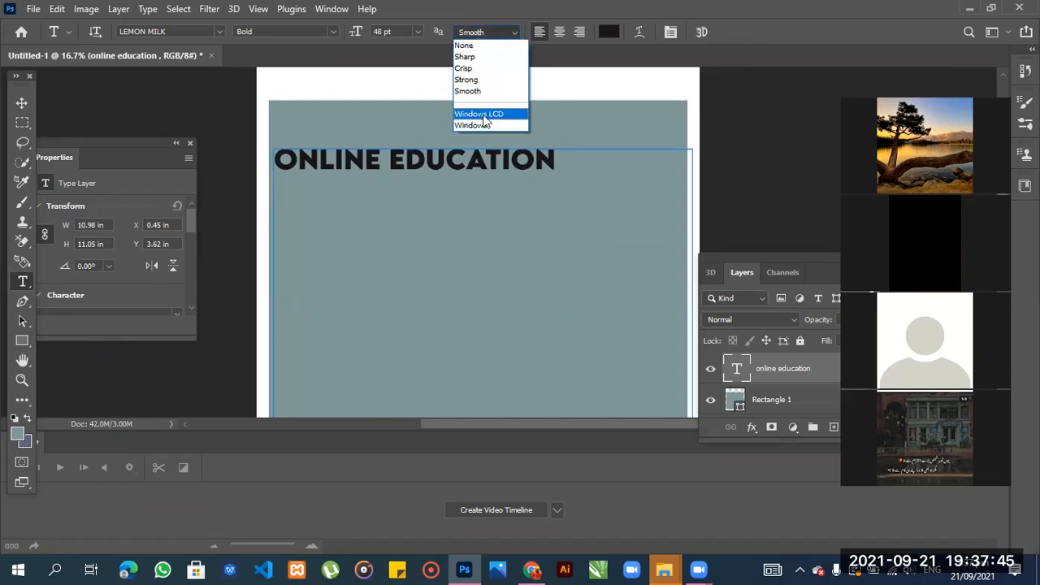
click(545, 164)
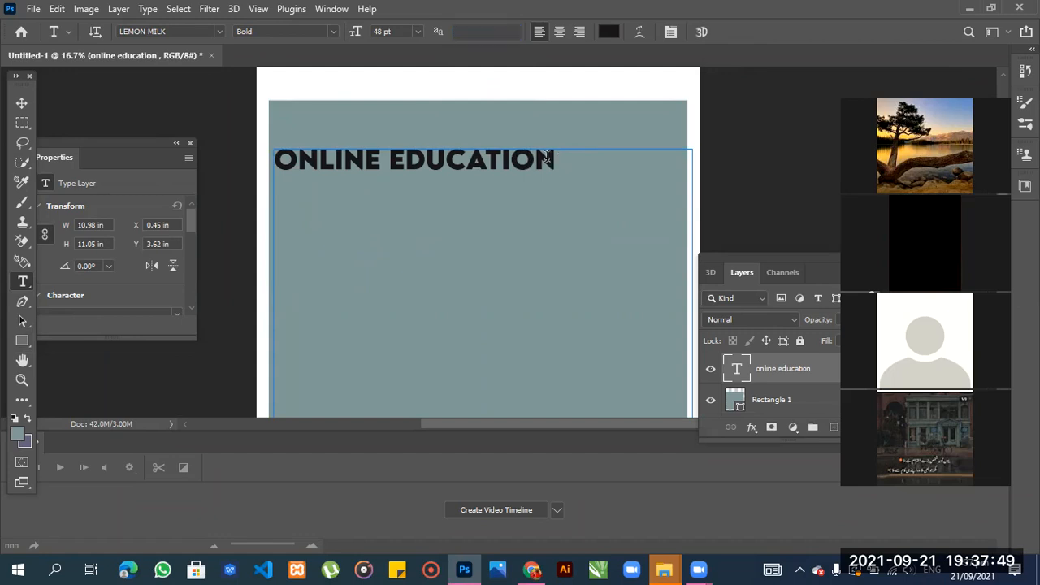
drag(555, 158, 318, 136)
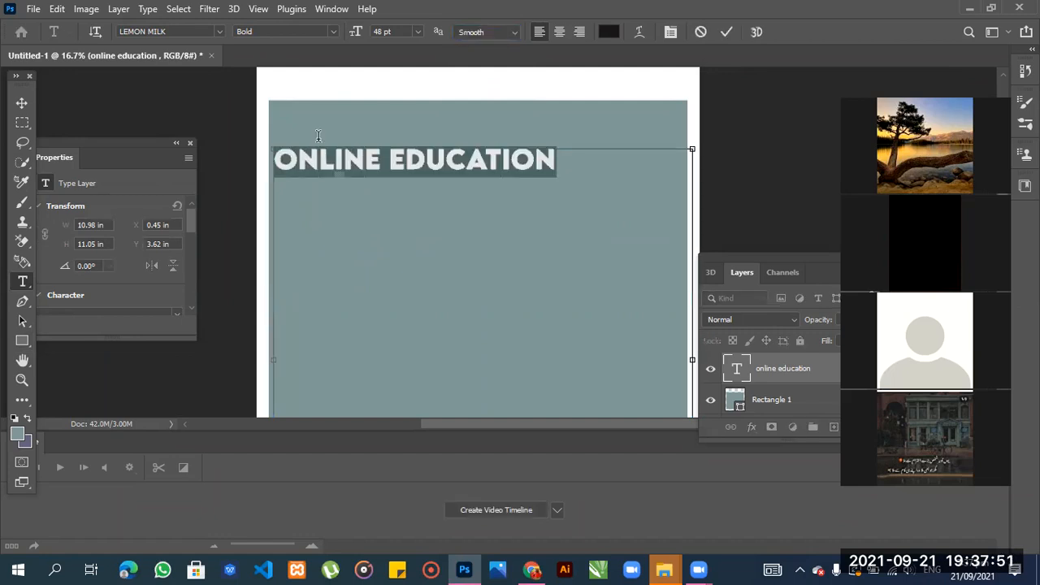
click(512, 28)
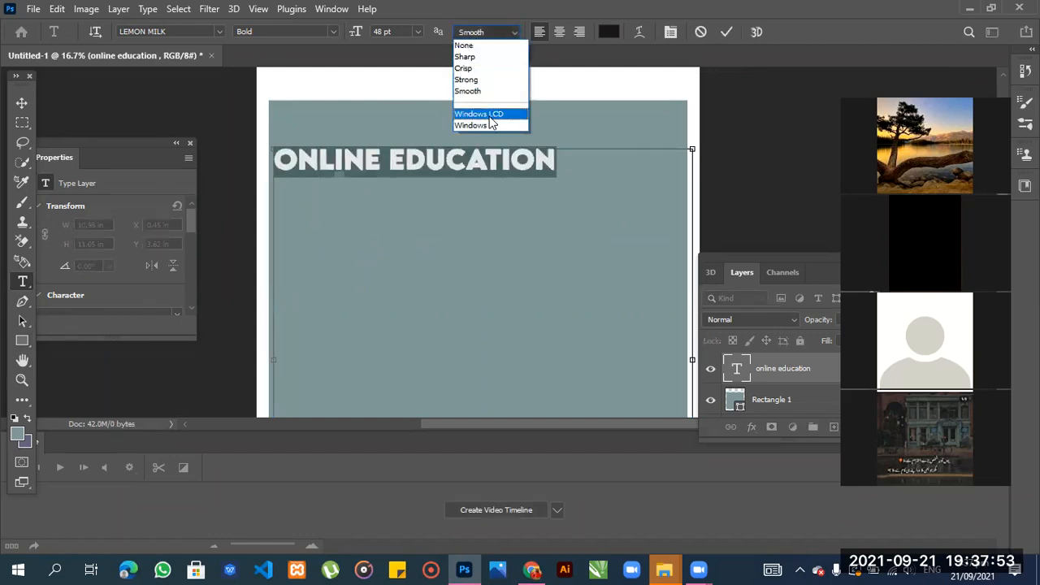
click(490, 117)
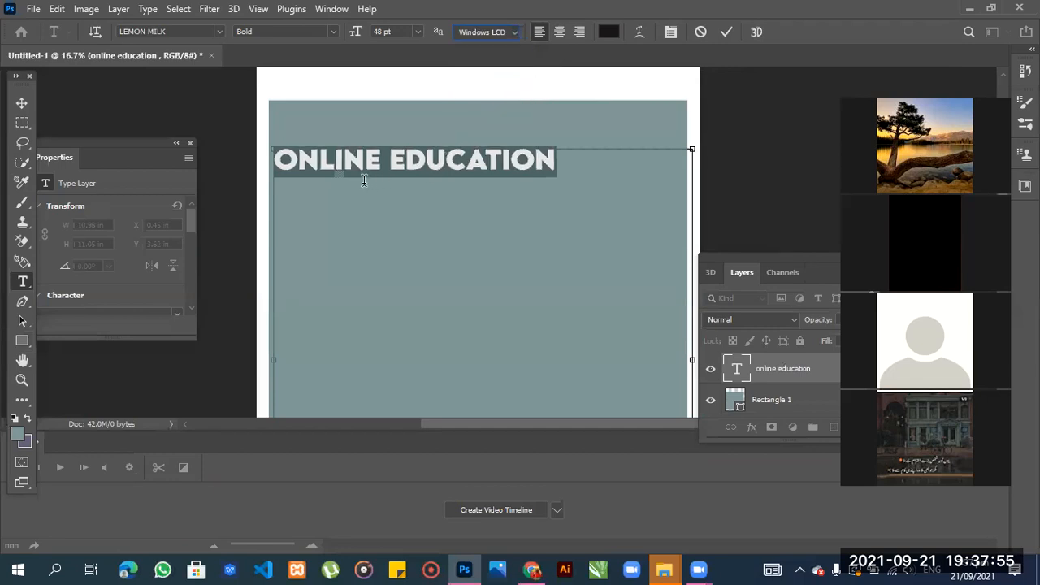
click(513, 33)
click(491, 123)
- Return the ONLINE EDUCATION text's anti-aliasing to Smooth and move the text to about X 0.64 in, Y 3.42 in
click(512, 32)
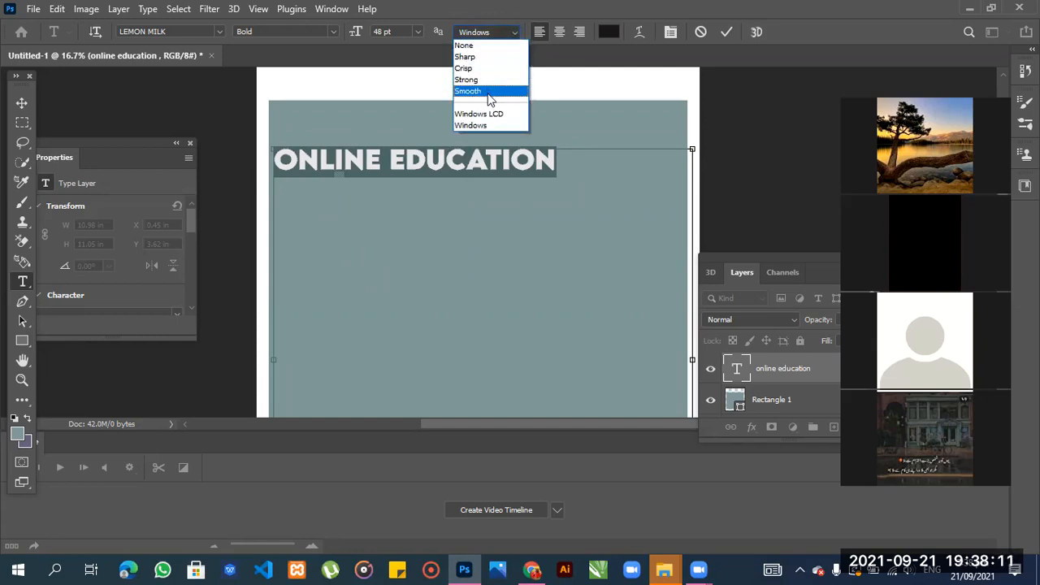
click(487, 92)
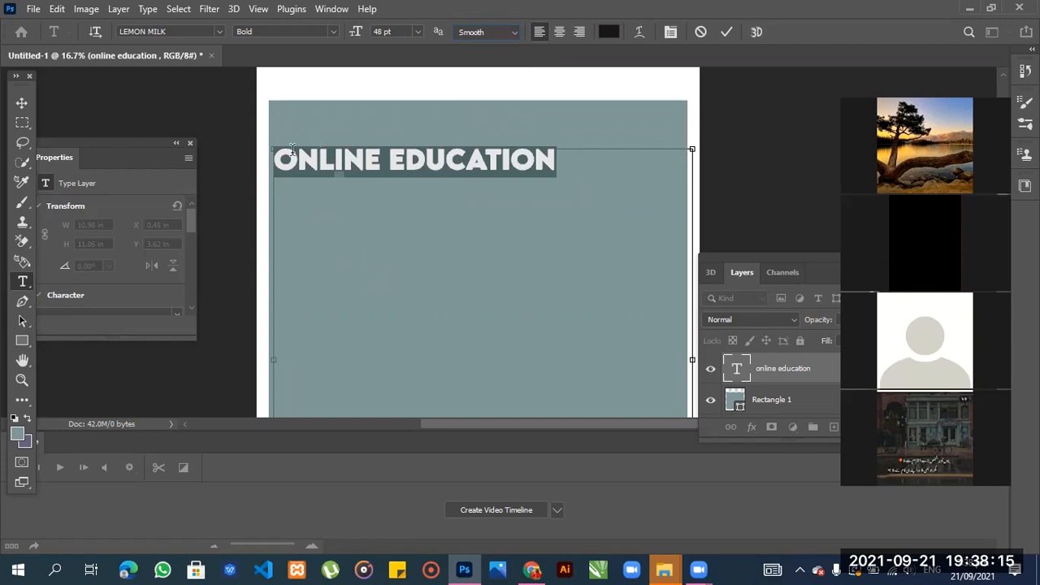
click(22, 103)
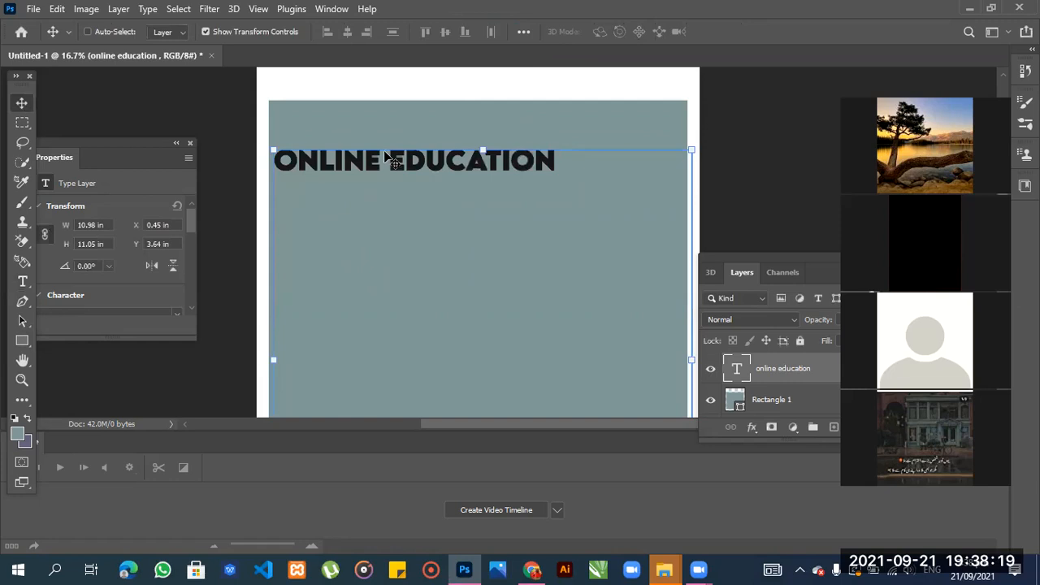
drag(388, 162, 406, 154)
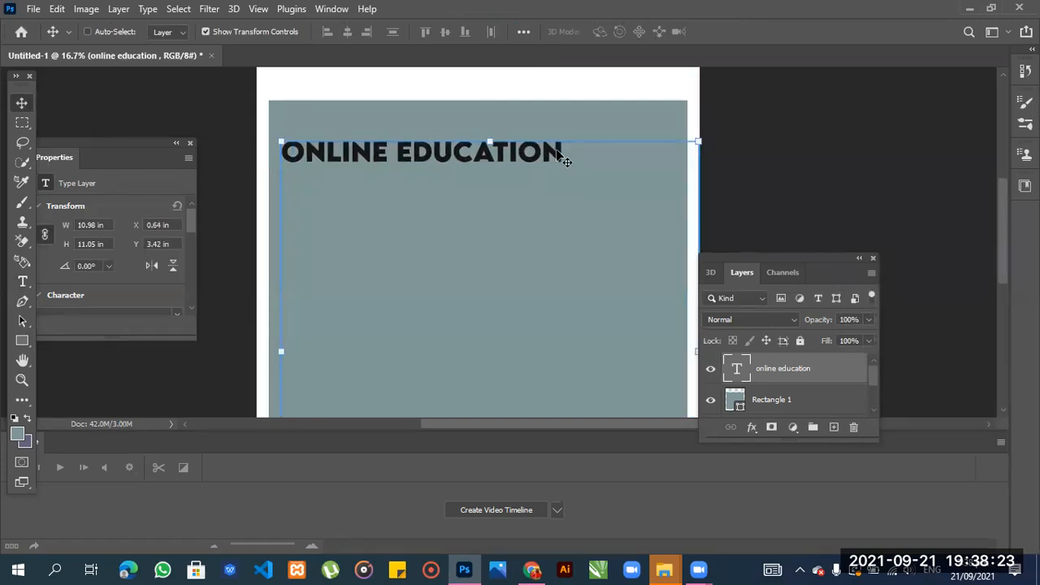
- Recolor the whole ONLINE EDUCATION text bright cyan, commit it and nudge it to about Y 3.3 in
key(ctrl+t)
key(ctrl+a)
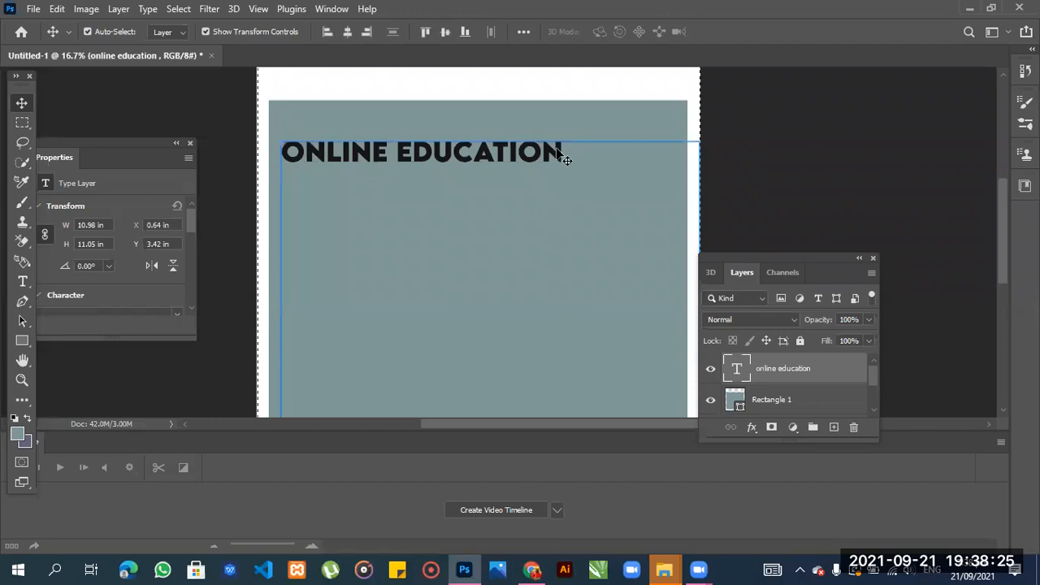
double_click(553, 150)
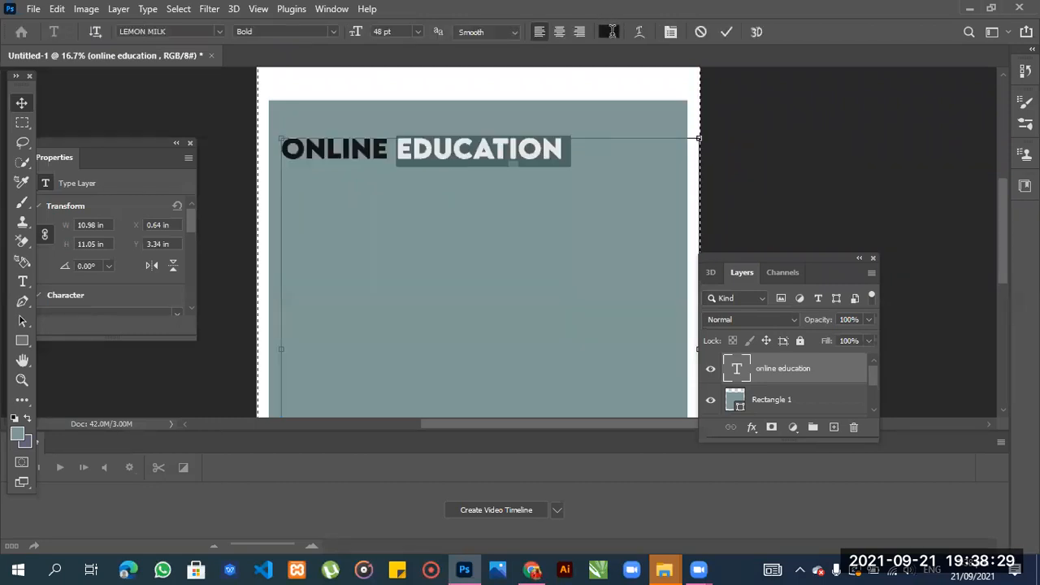
click(609, 32)
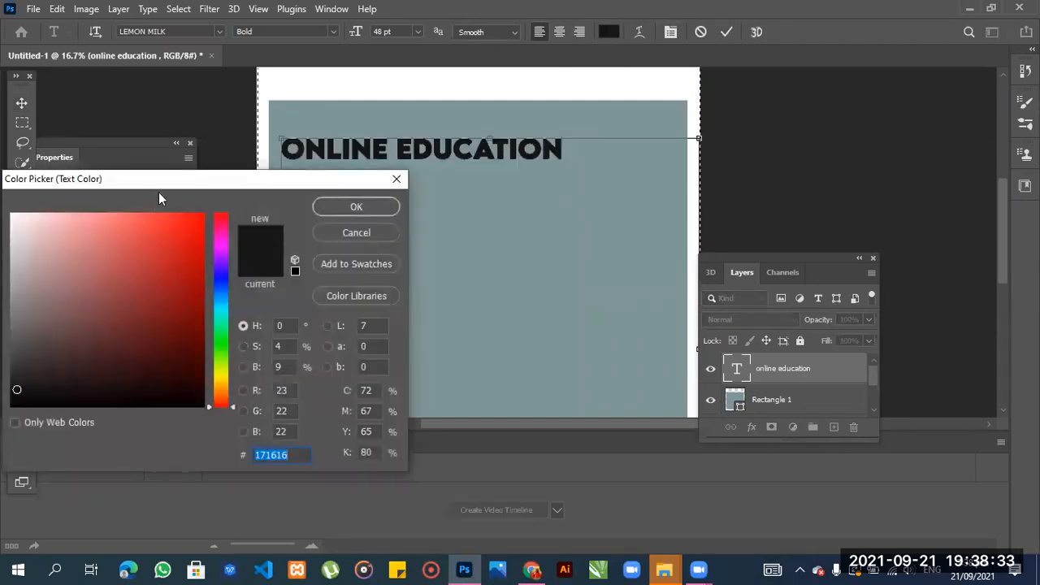
click(209, 217)
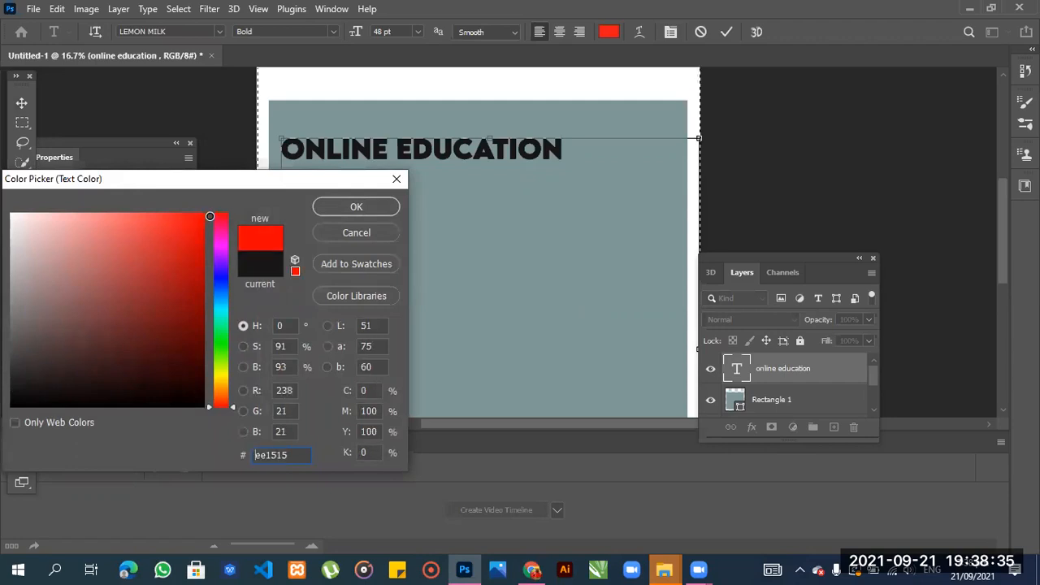
click(219, 274)
click(219, 311)
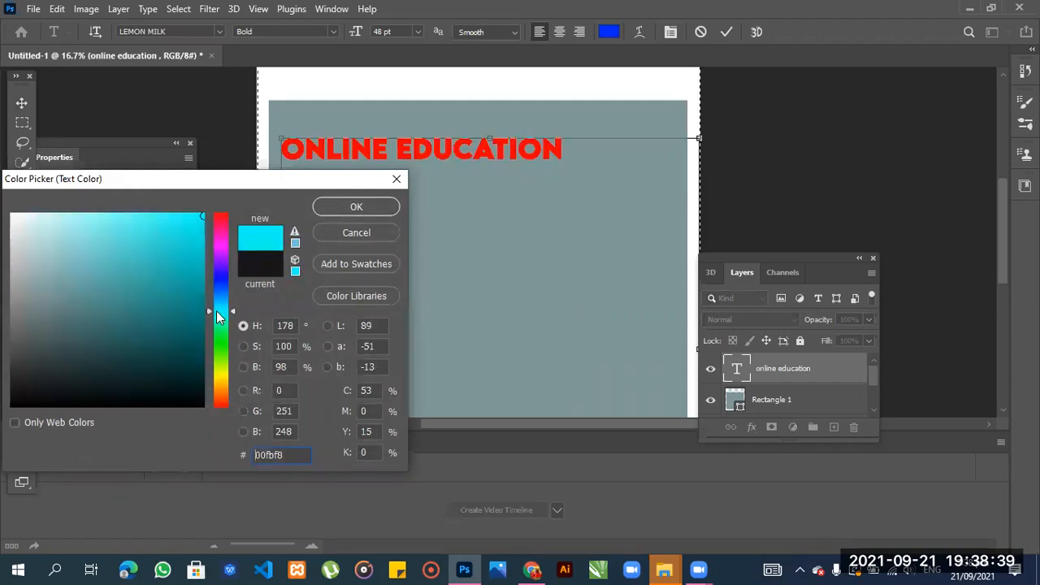
click(203, 214)
click(370, 207)
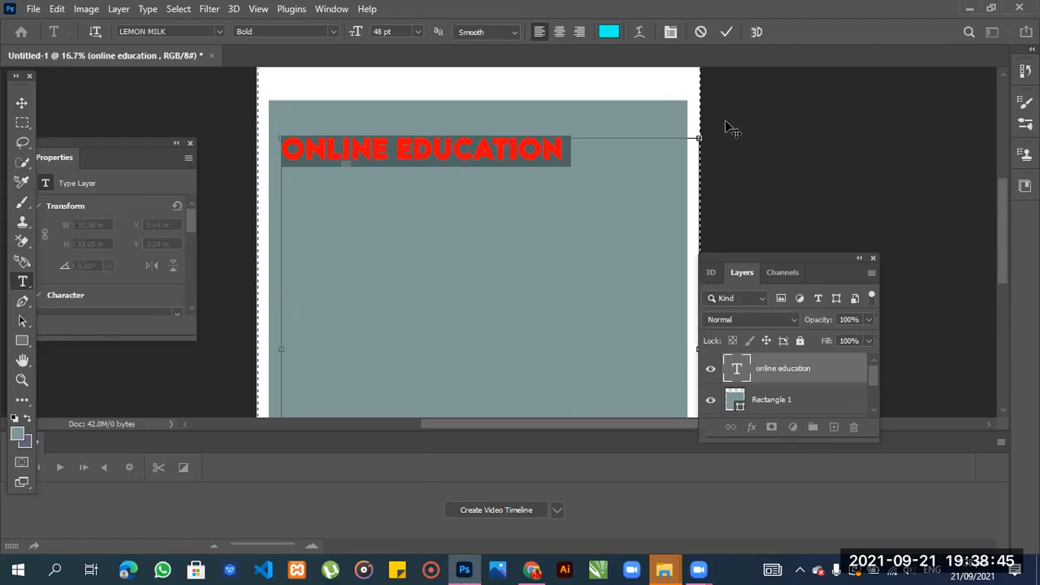
click(22, 102)
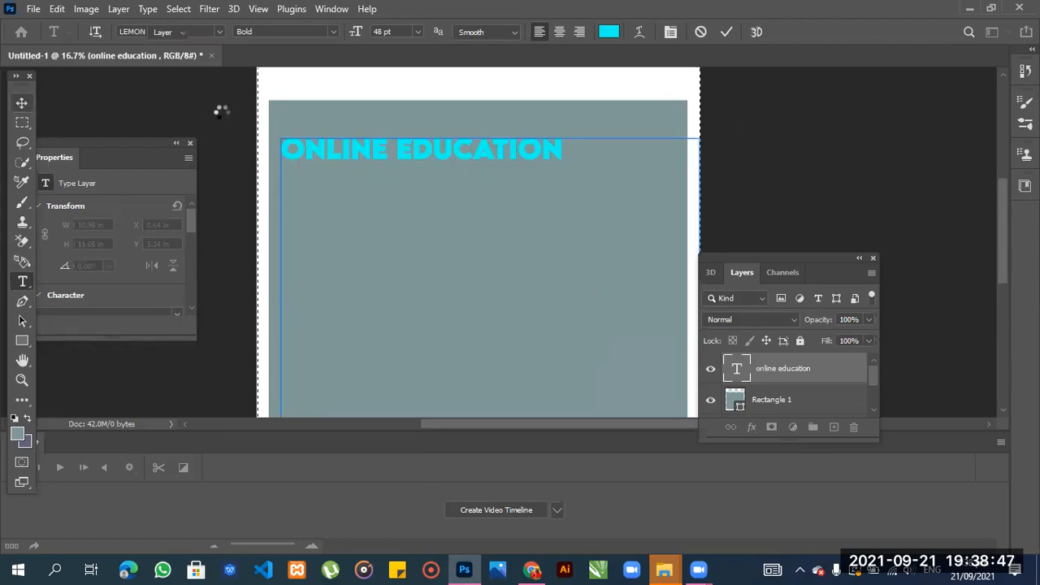
drag(417, 202, 395, 192)
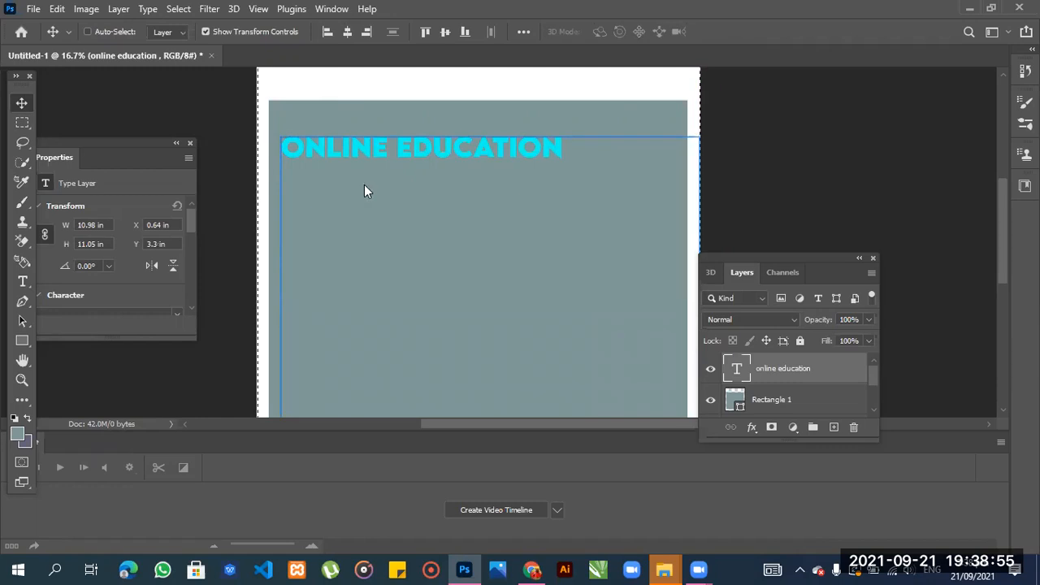
- Add the vertical text hnIpsum with the Vertical Type Tool and move it below the heading to about X 1.97 in, Y 4.23 in
click(23, 282)
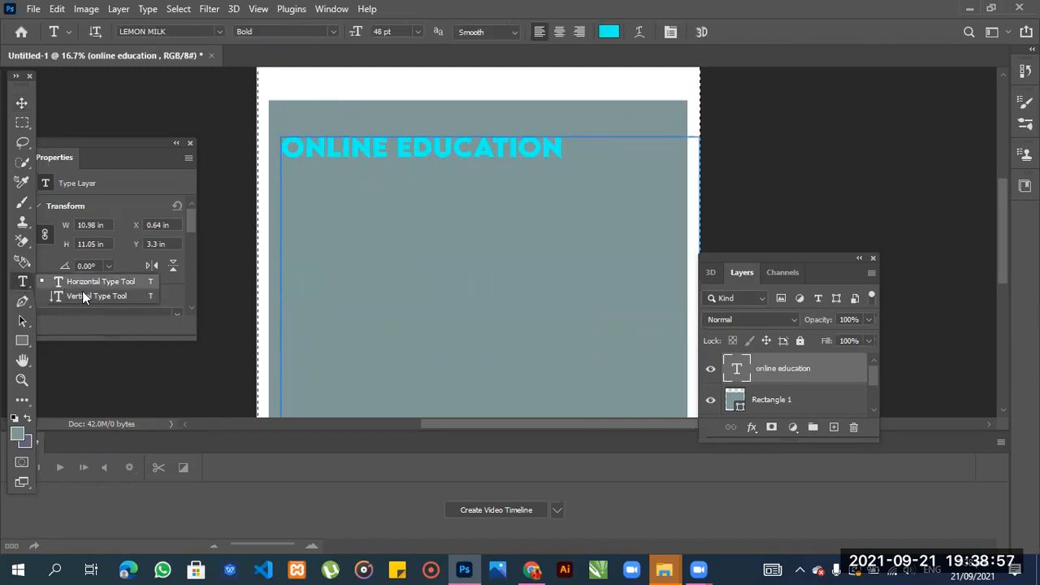
click(87, 295)
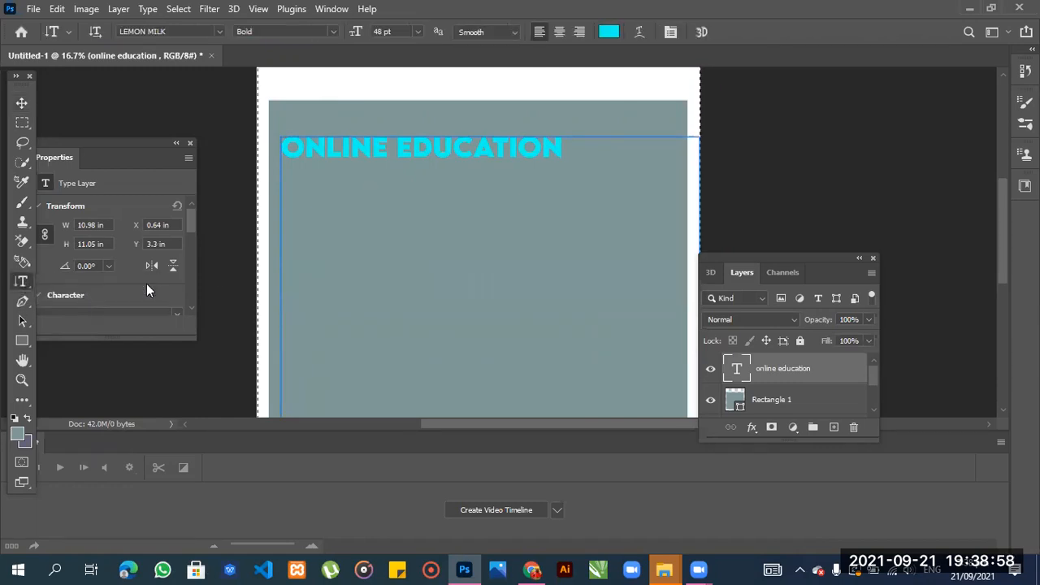
click(423, 254)
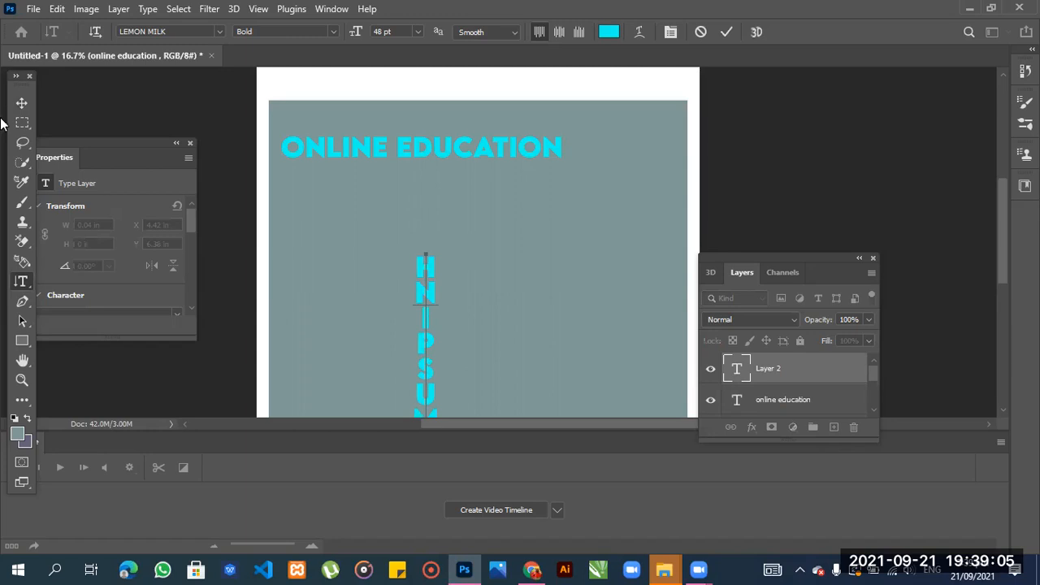
click(22, 102)
drag(425, 243, 349, 242)
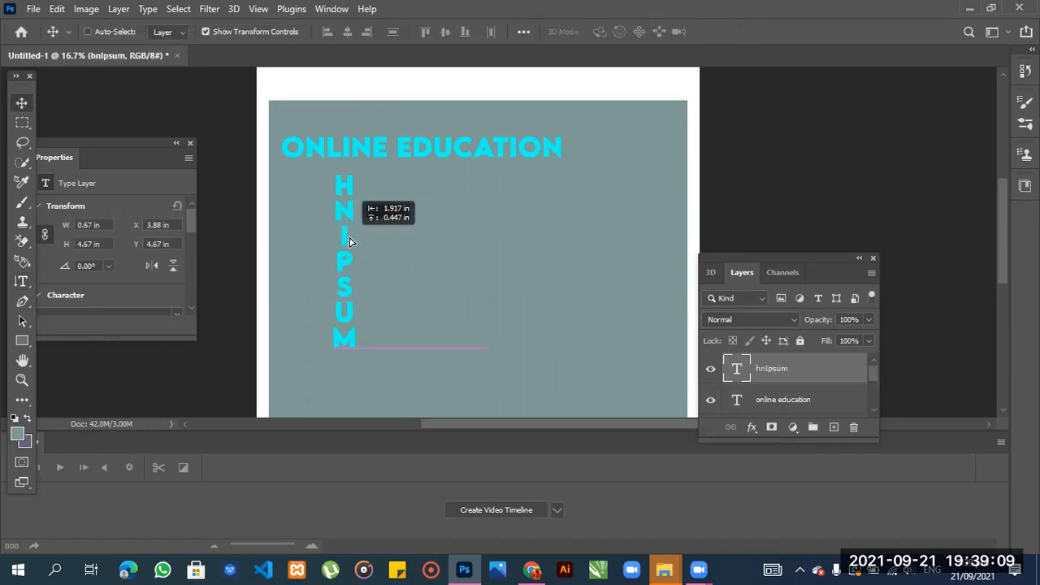
click(22, 282)
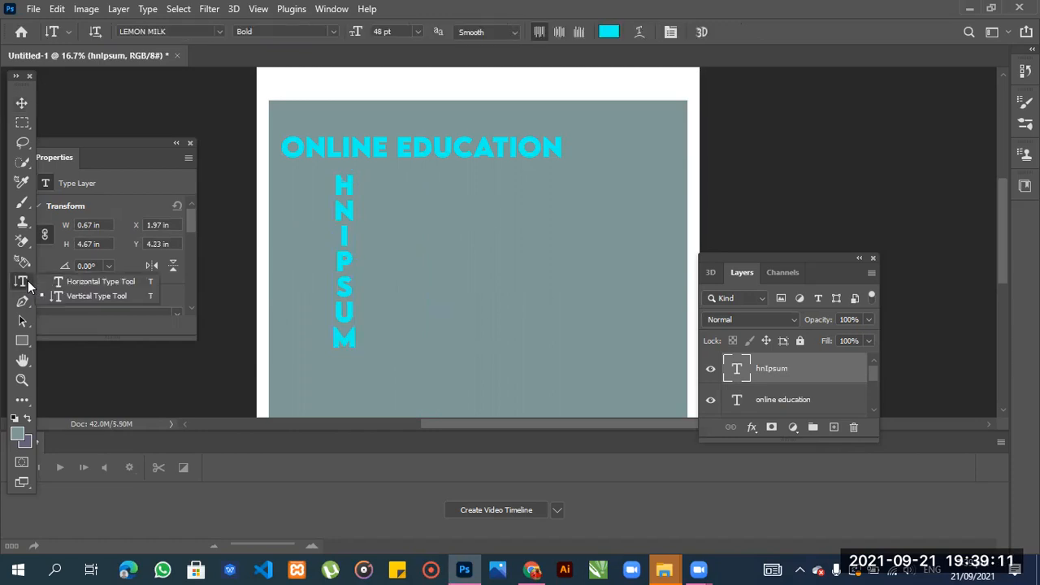
click(75, 296)
click(23, 280)
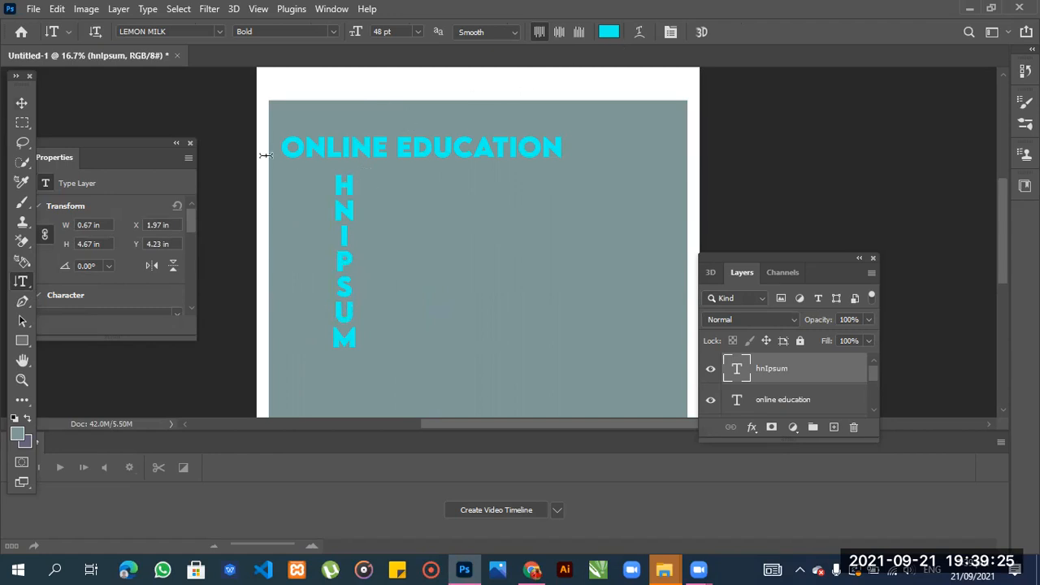
right_click(22, 282)
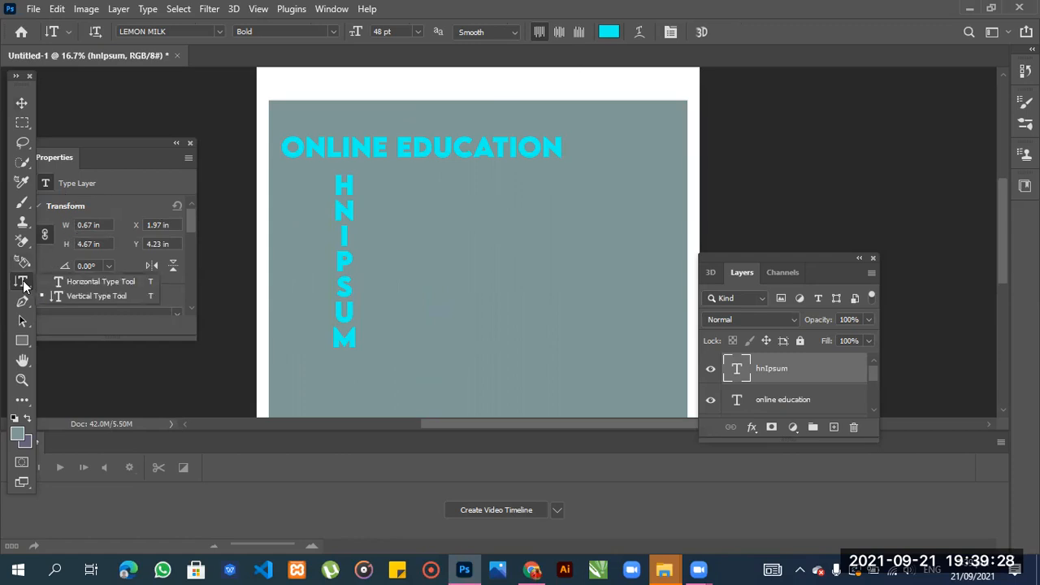
- Try drawing an ellipse of about 875 by 829 px beside the vertical text, and undo it
click(22, 341)
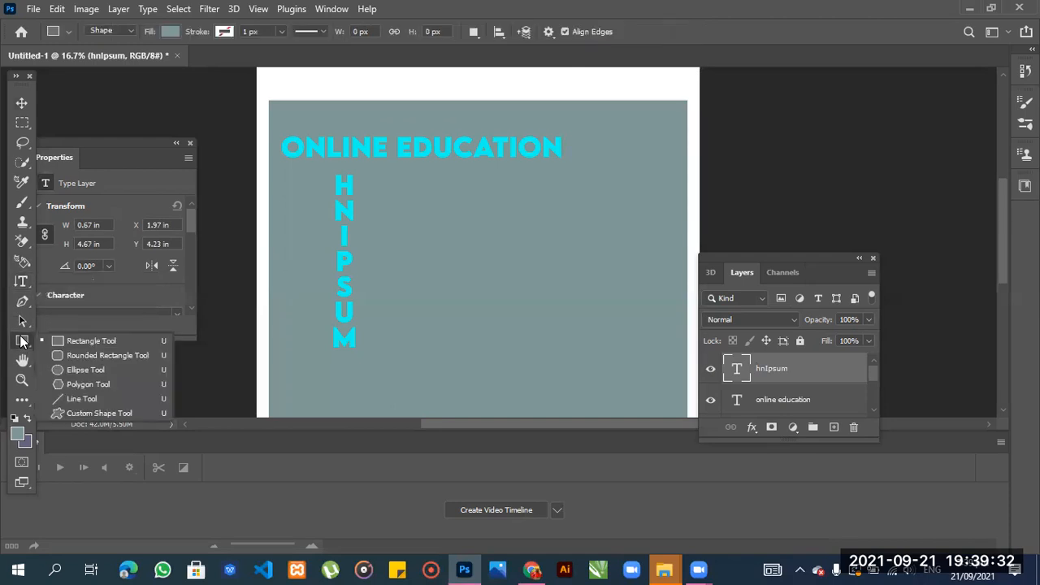
click(87, 370)
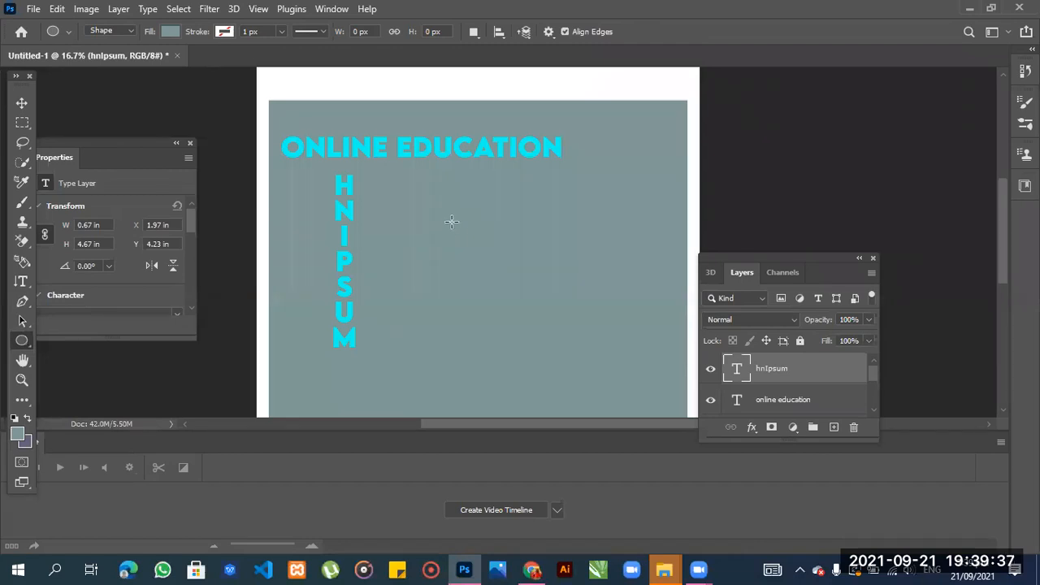
drag(453, 217, 562, 322)
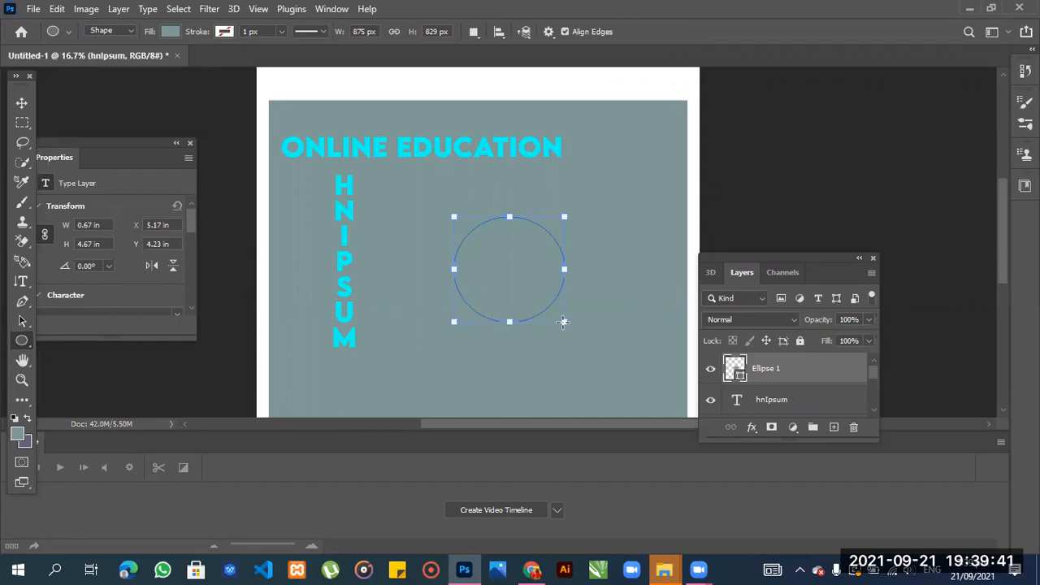
key(ctrl+z)
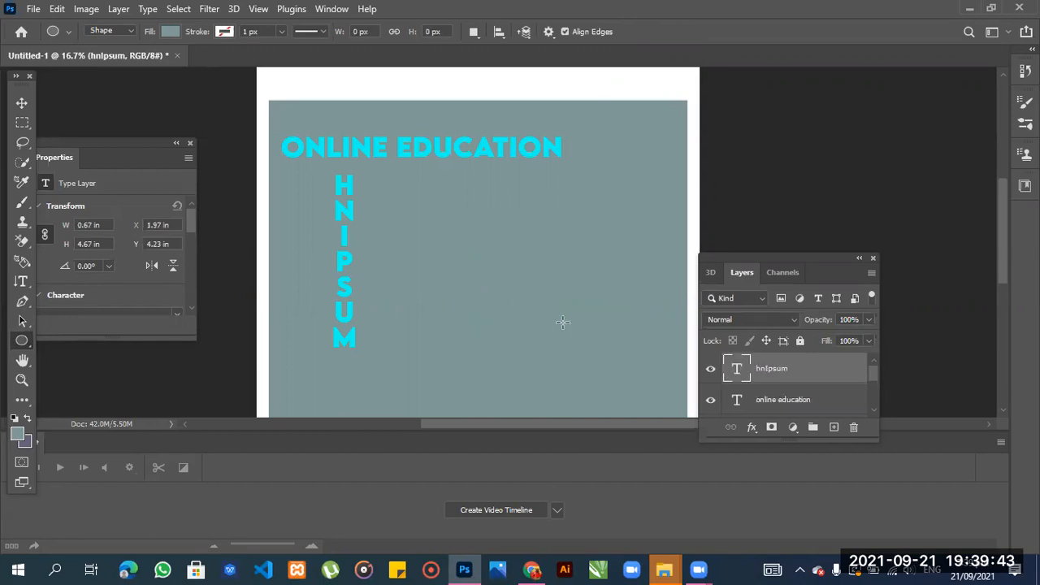
- Draw a horizontal paragraph text box about 4.47 by 4.3 in beside the vertical text, keeping the Lorem Ipsum placeholder
click(24, 281)
click(68, 281)
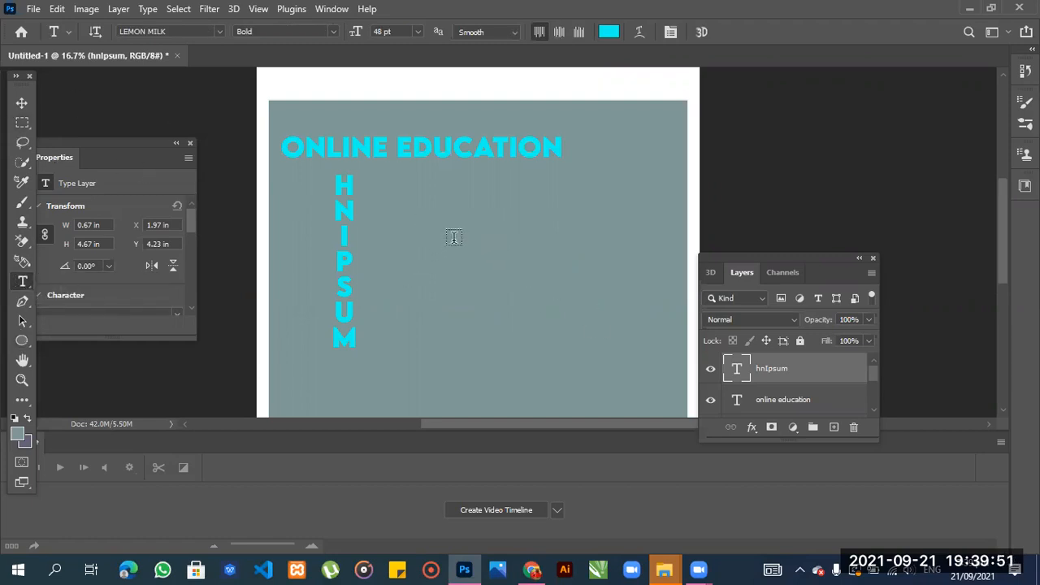
drag(452, 230, 622, 391)
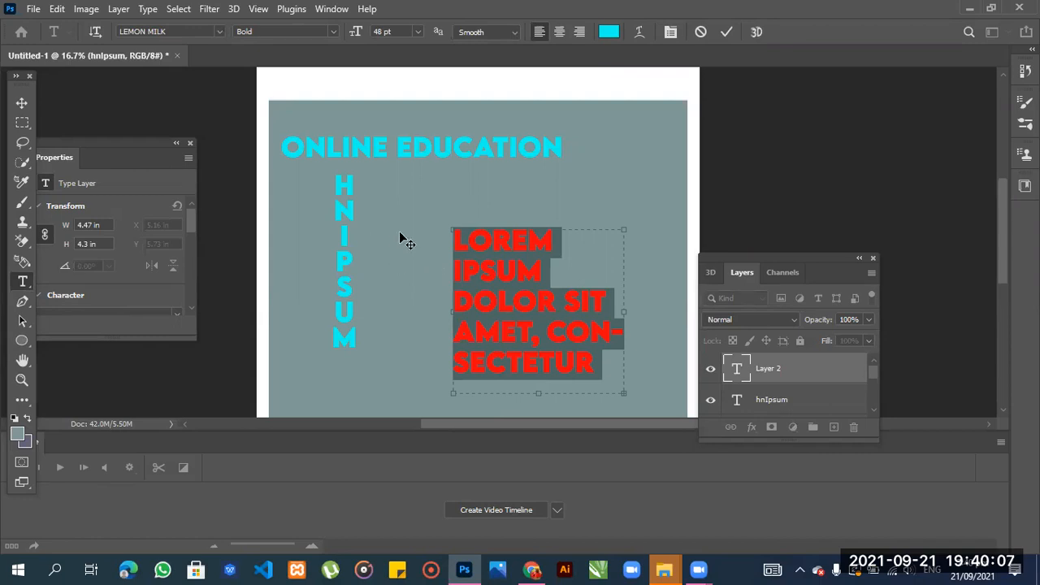
click(24, 282)
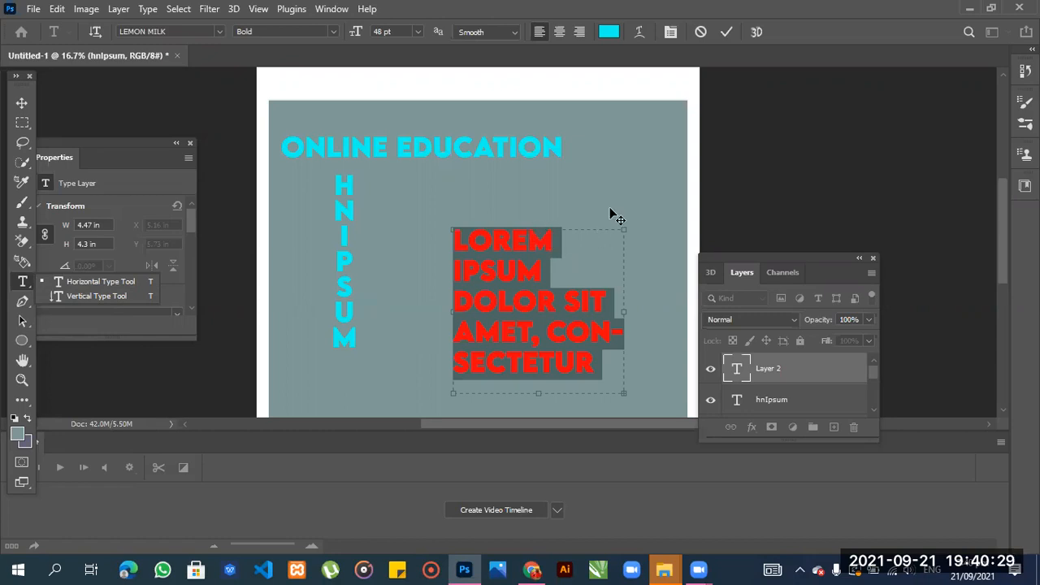
click(563, 223)
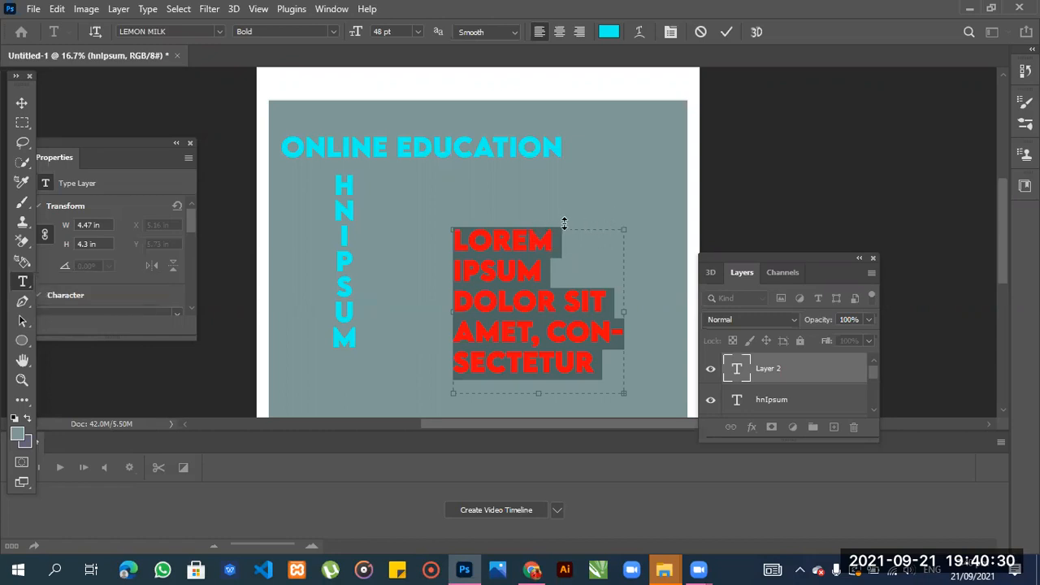
click(23, 281)
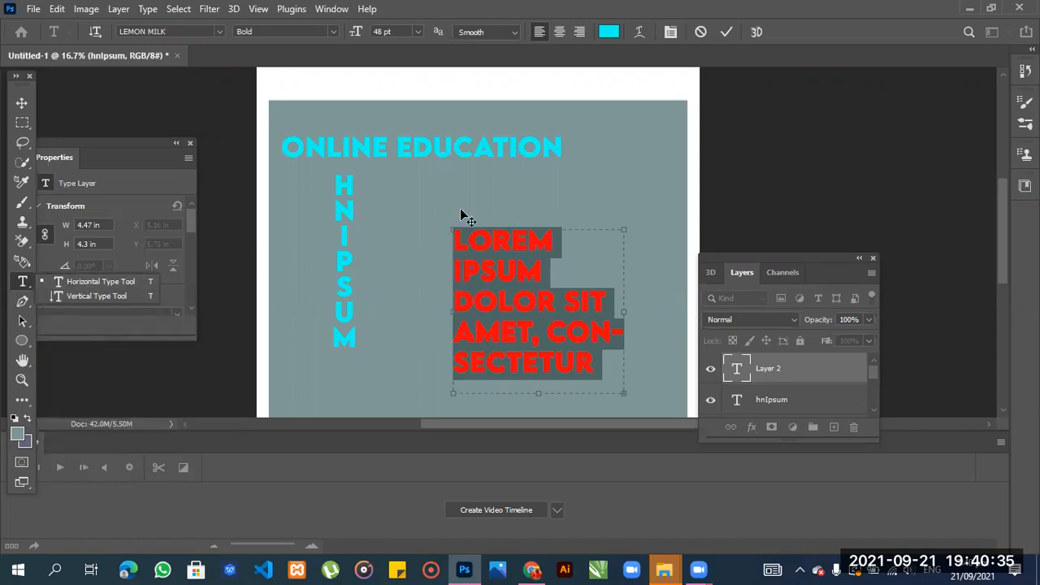
click(615, 383)
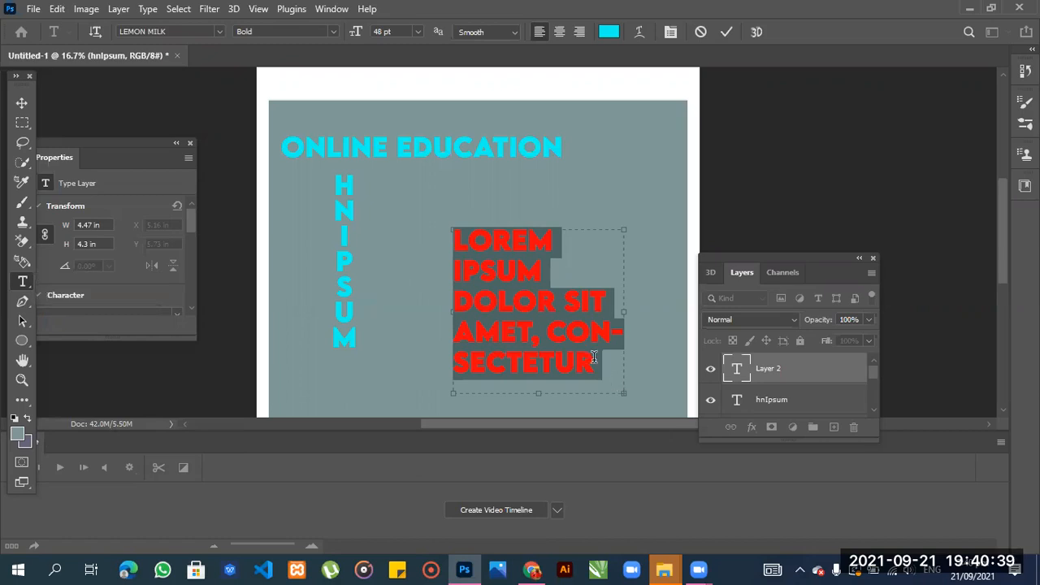
- Shrink the Lorem Ipsum text box to about 4.03 by 3.74 in, commit it and move it to about X 4.98 in, Y 5.16 in
drag(614, 391, 608, 378)
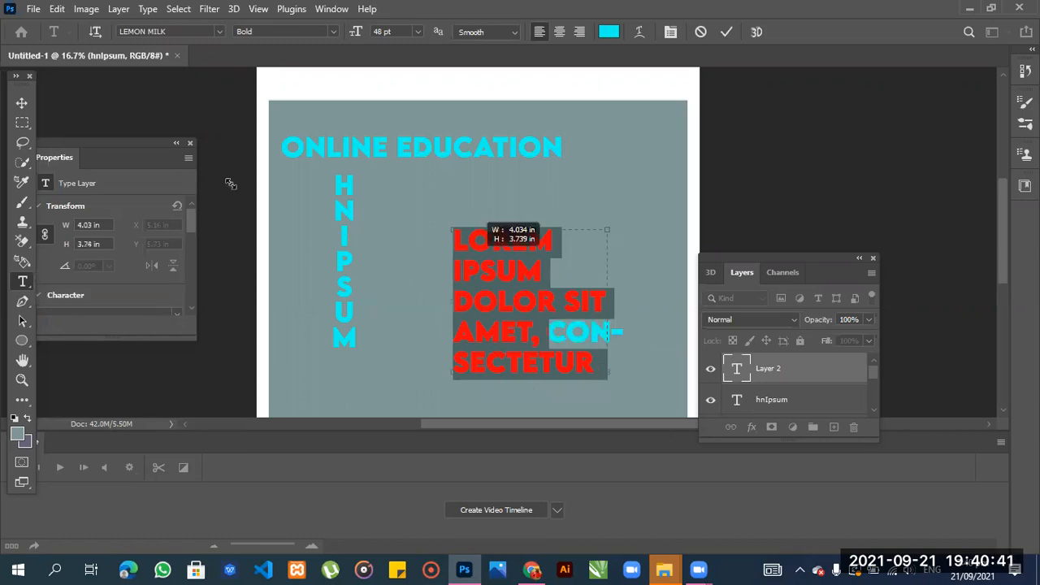
click(22, 98)
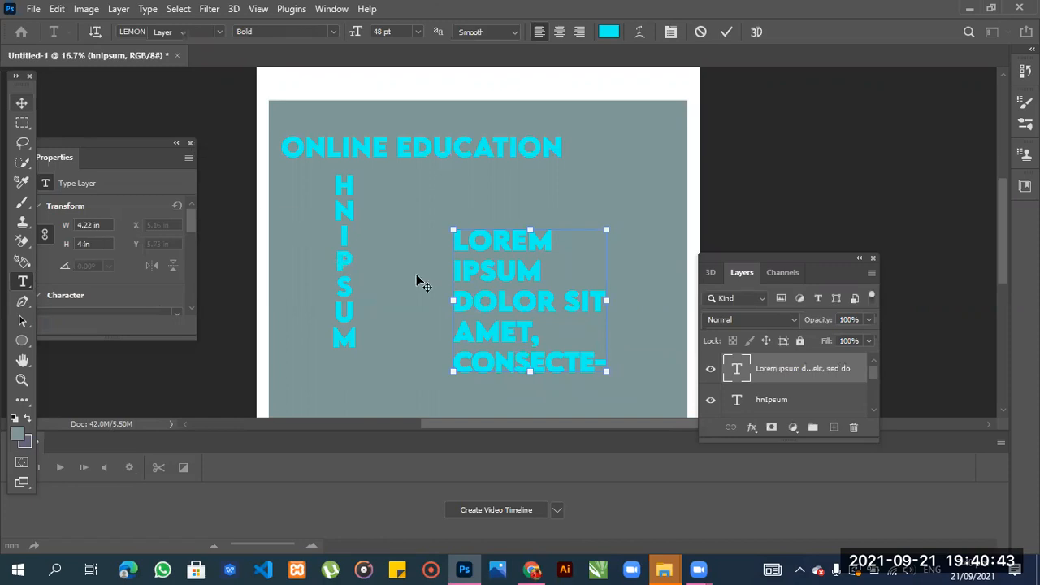
drag(482, 301, 478, 283)
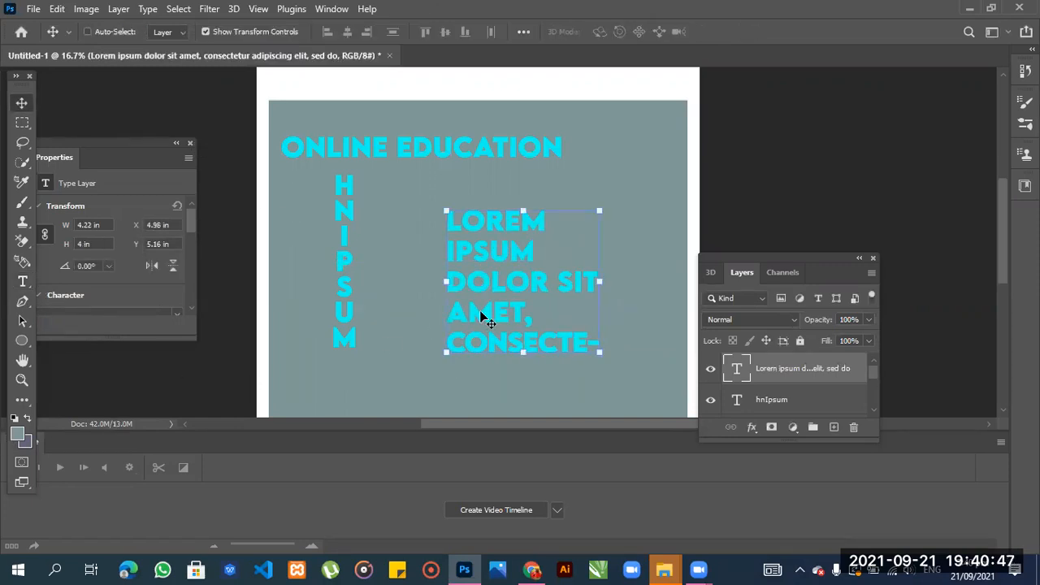
- Set the foreground color to bright red, f60808
click(17, 434)
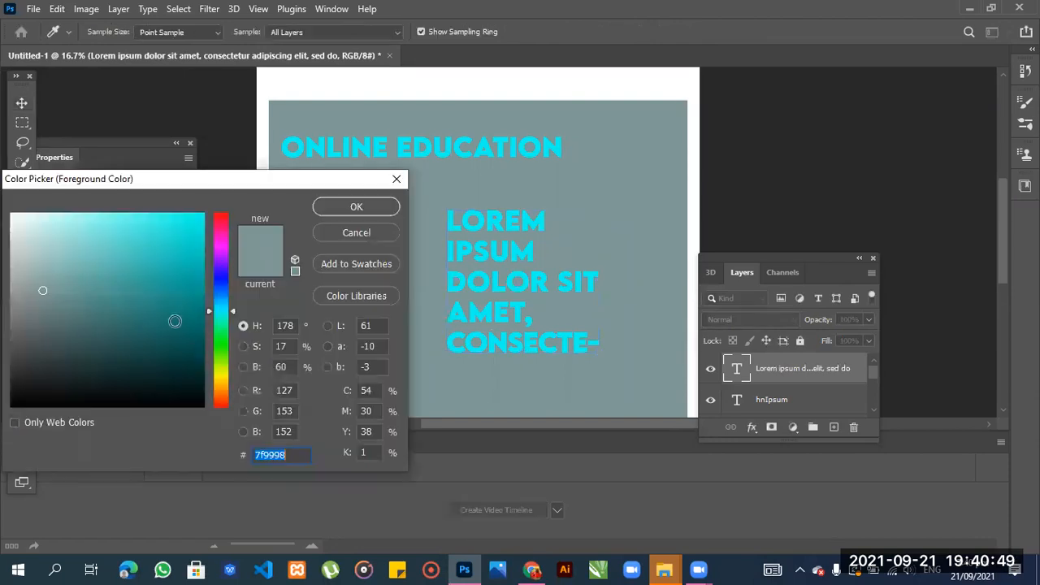
click(221, 270)
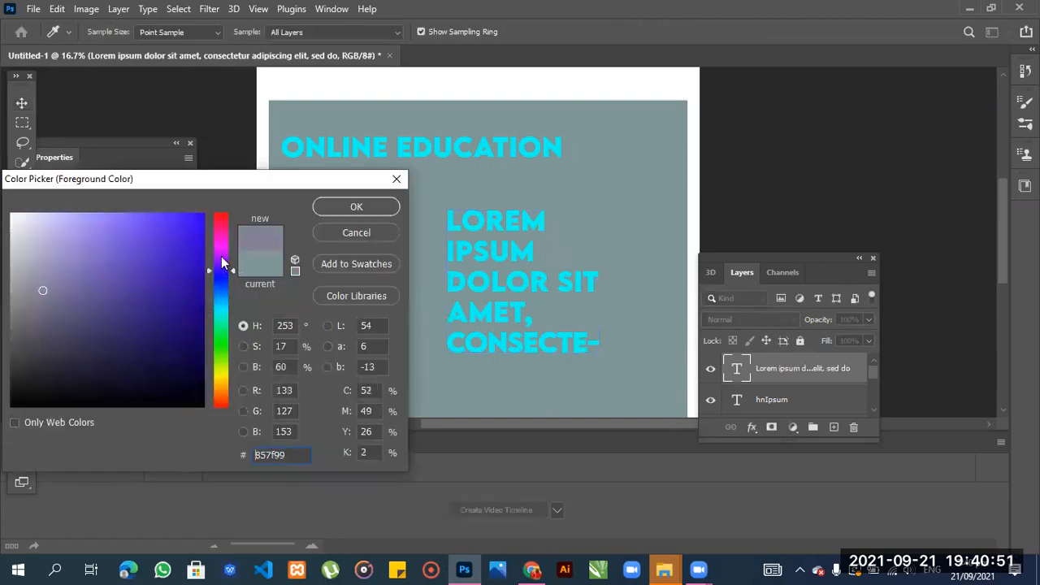
click(222, 215)
click(197, 219)
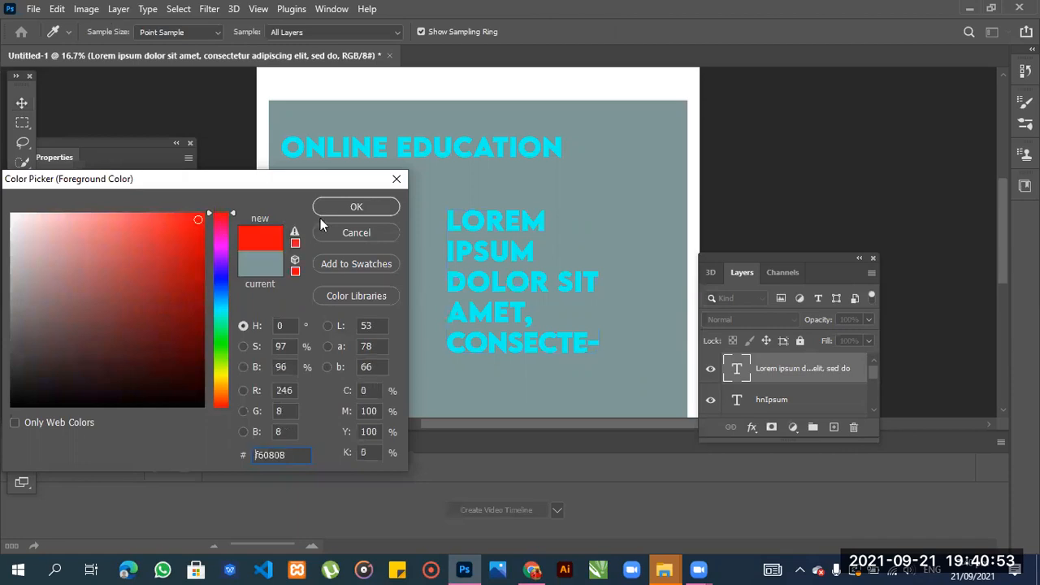
click(343, 207)
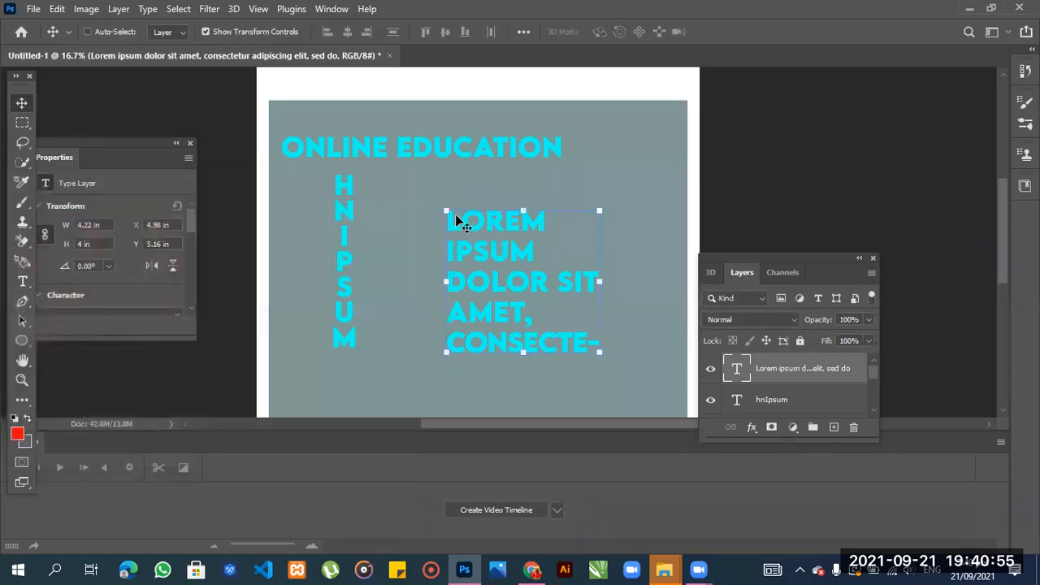
- Reopen the Lorem Ipsum paragraph for editing and shrink its text box to about 3.06 by 3.59 in
triple_click(587, 345)
key(ctrl+a)
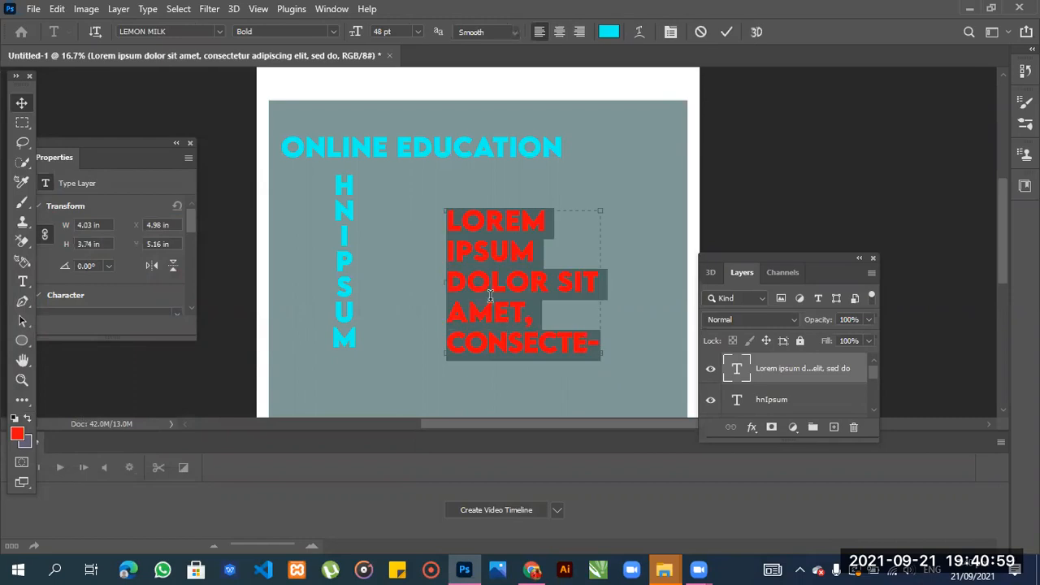
drag(490, 296, 491, 286)
click(582, 323)
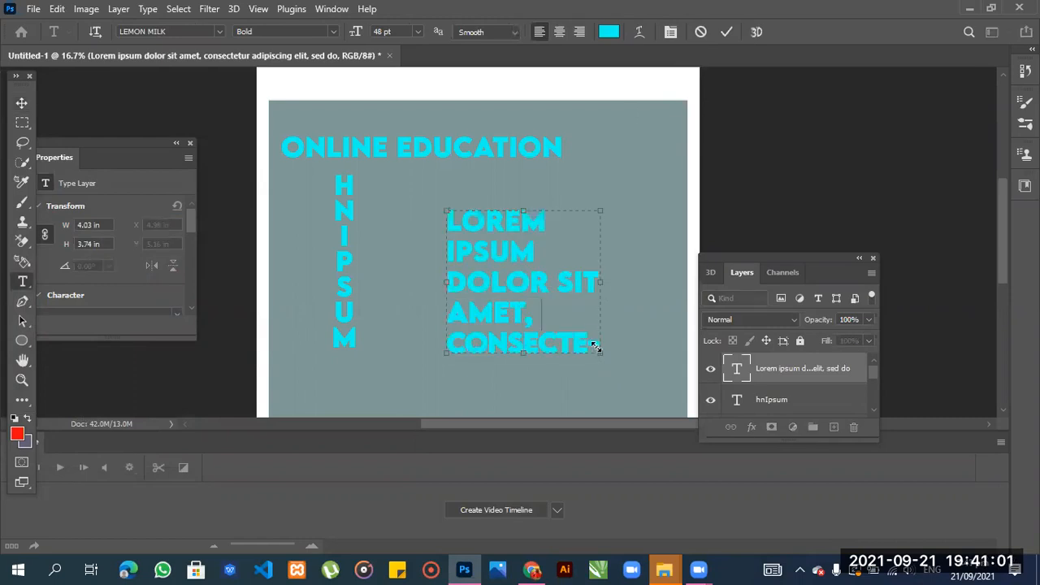
drag(592, 345, 562, 347)
key(ctrl+z)
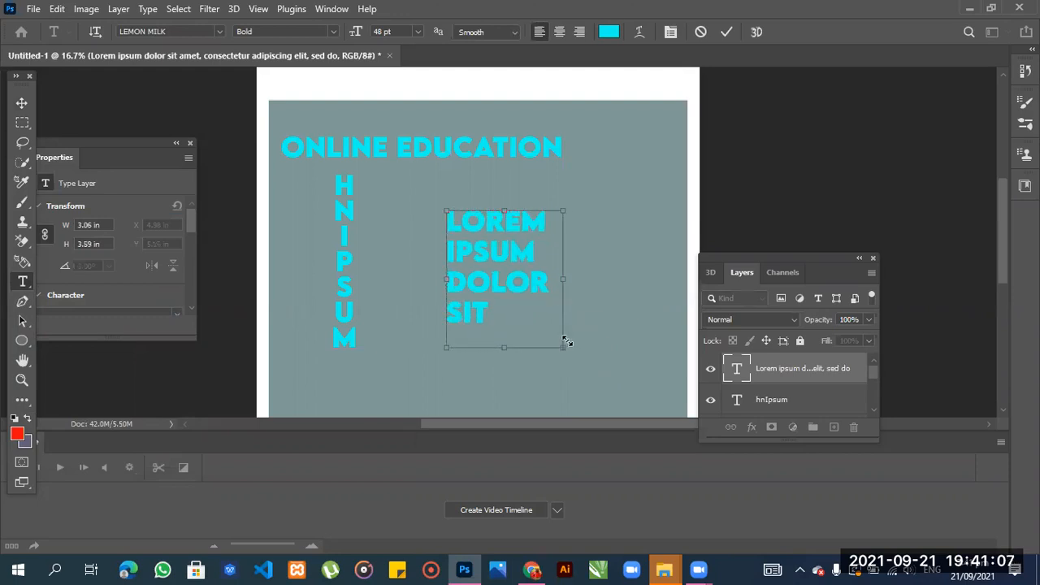
- Recolor the selected Lorem Ipsum paragraph text pink, fd01a7
drag(487, 318, 449, 217)
click(609, 31)
click(220, 233)
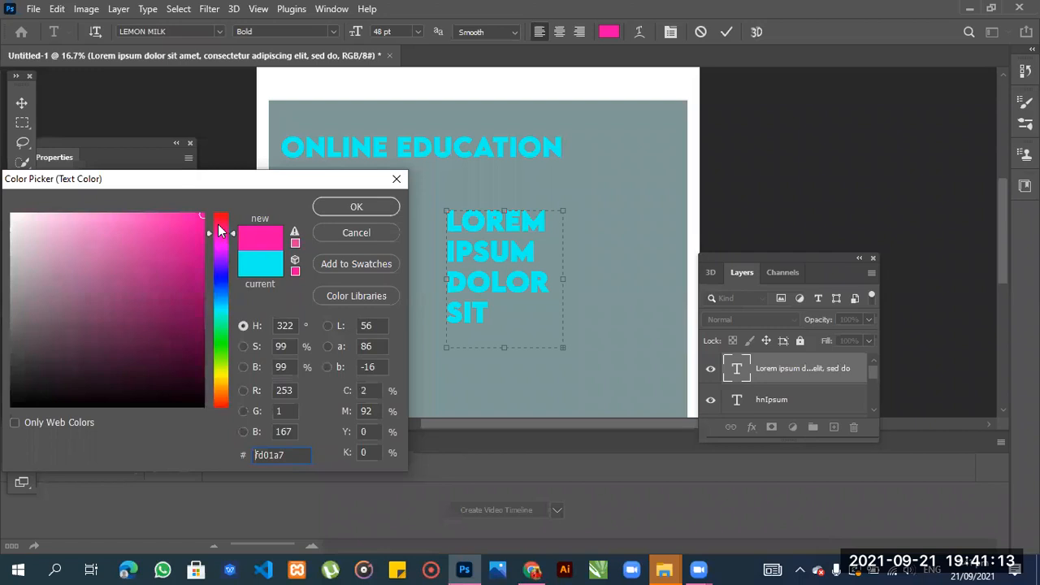
click(357, 206)
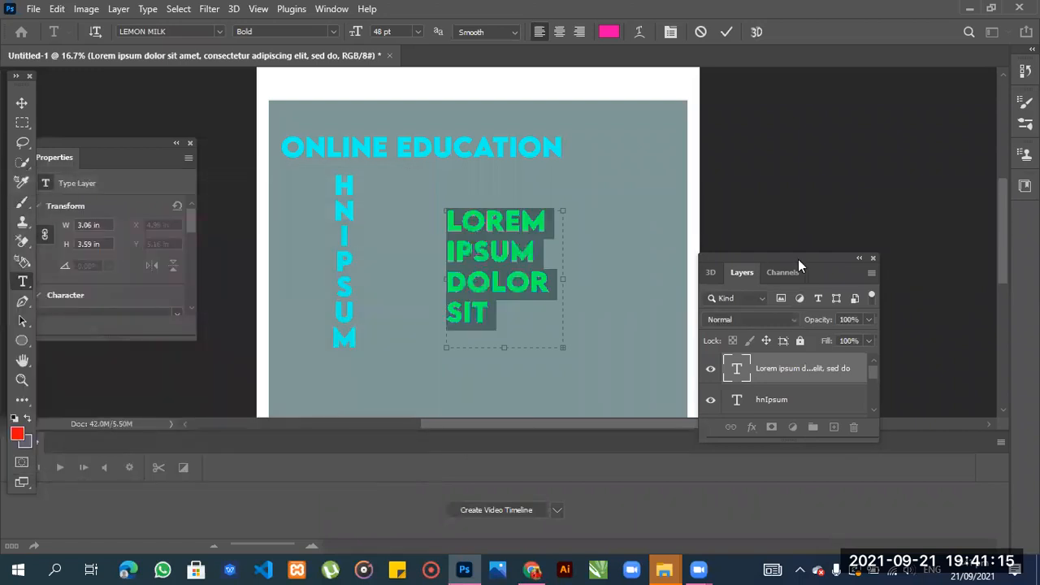
- Commit the pink paragraph and move it beside the ONLINE EDUCATION heading, to about X 8.56 in, Y 3.23 in
key(ctrl+Return)
key(v)
drag(556, 220, 681, 133)
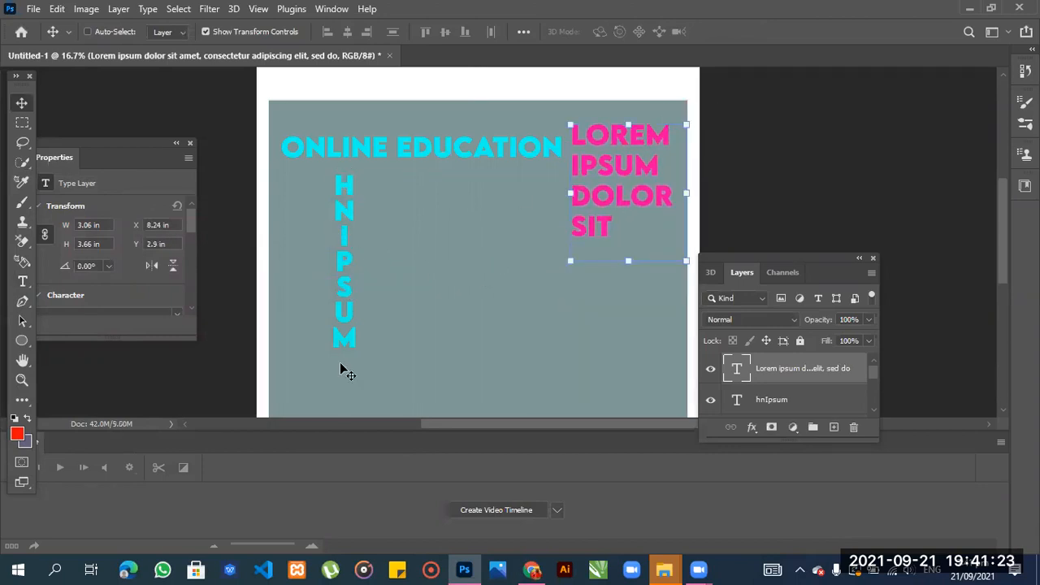
drag(638, 171, 646, 183)
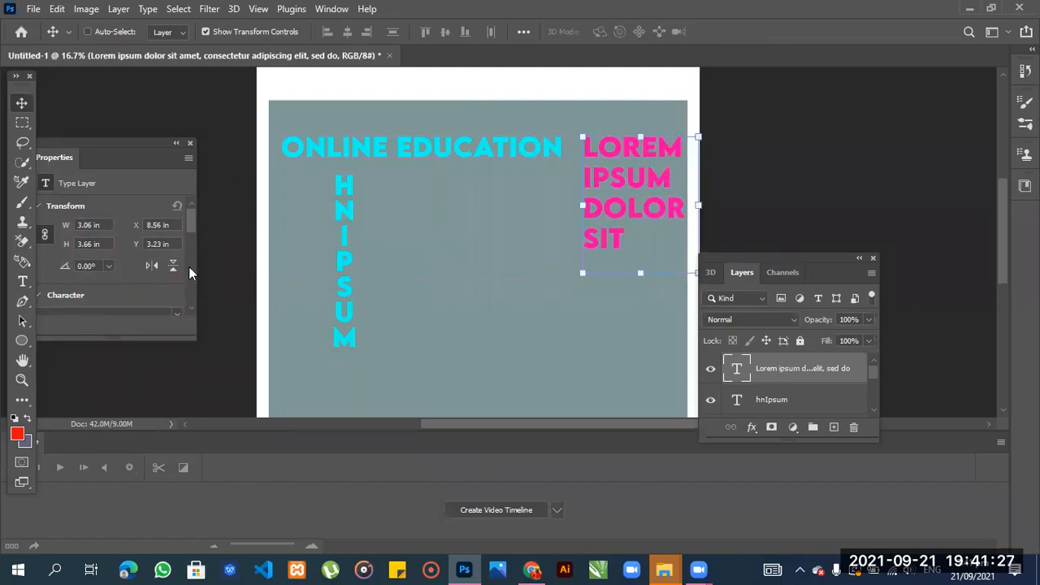
- Draw a vertical paragraph text box about 2.38 by 3.18 in with the Vertical Type Tool and commit the Lorem Ipsum placeholder
click(22, 281)
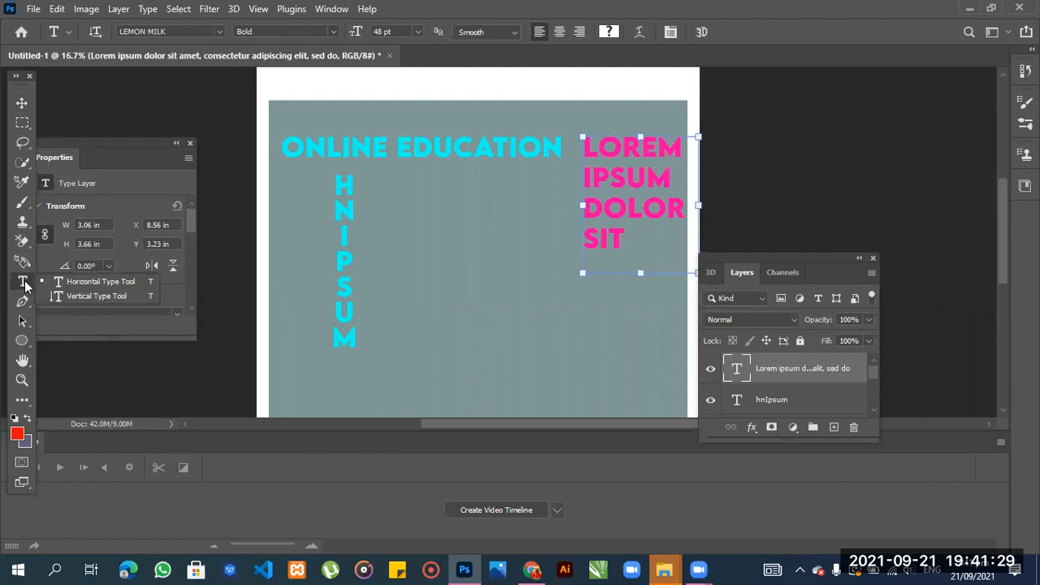
click(71, 296)
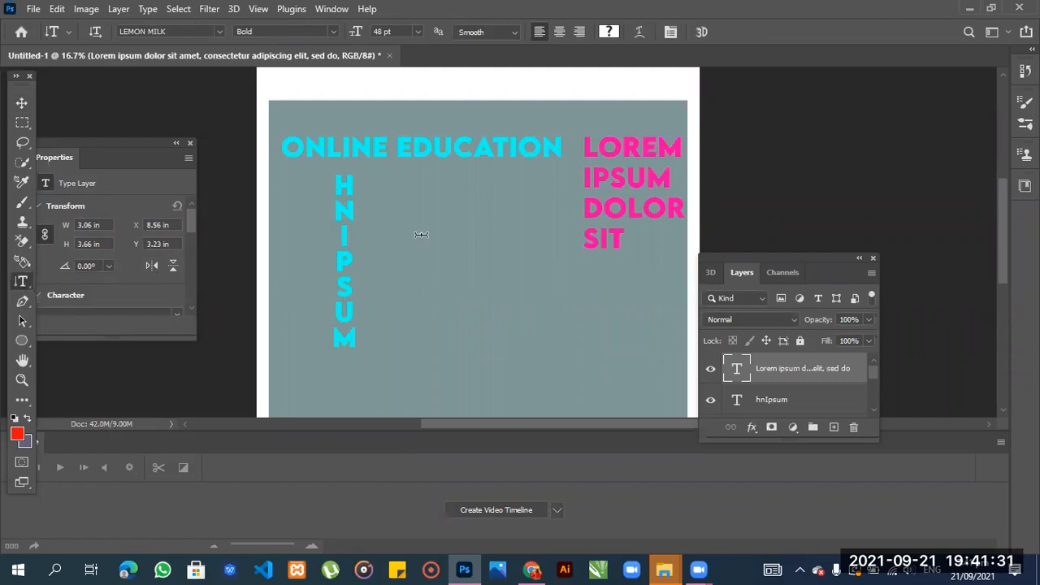
drag(424, 226, 515, 346)
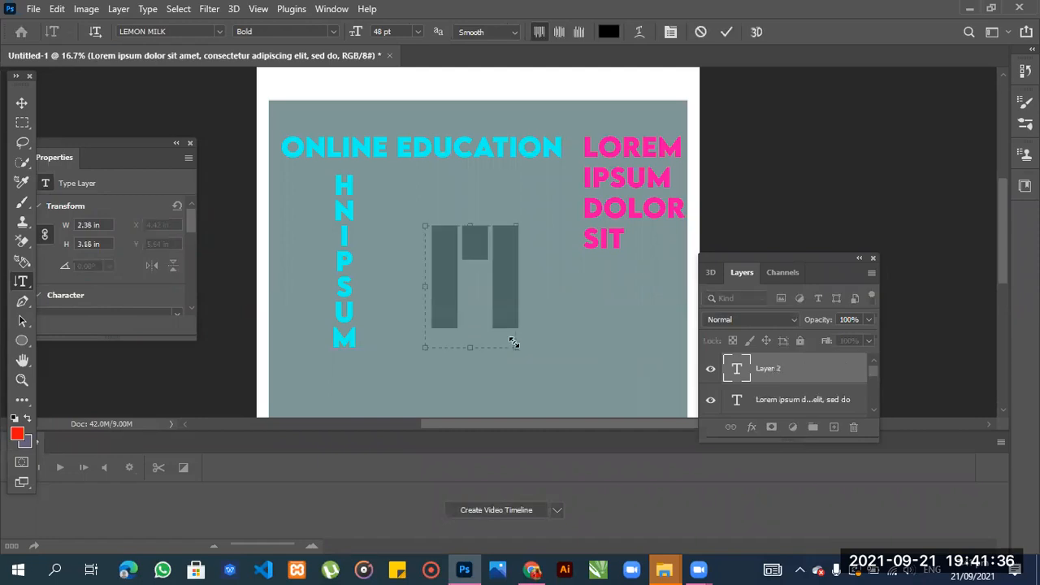
click(22, 102)
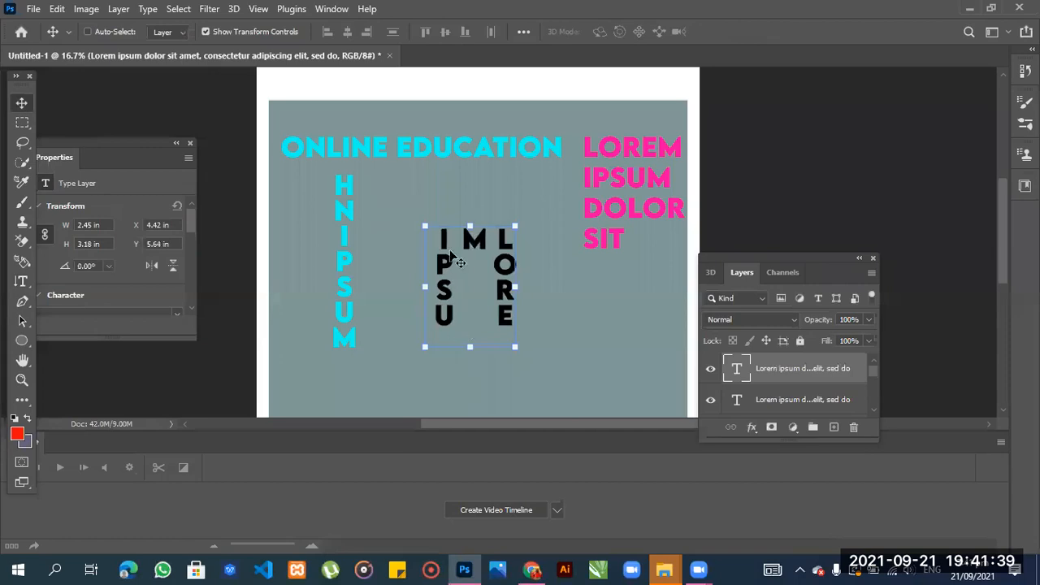
- Edit the black vertical paragraph, deleting part of its opening words so that it begins with Loreadm dolor
double_click(444, 317)
double_click(444, 317)
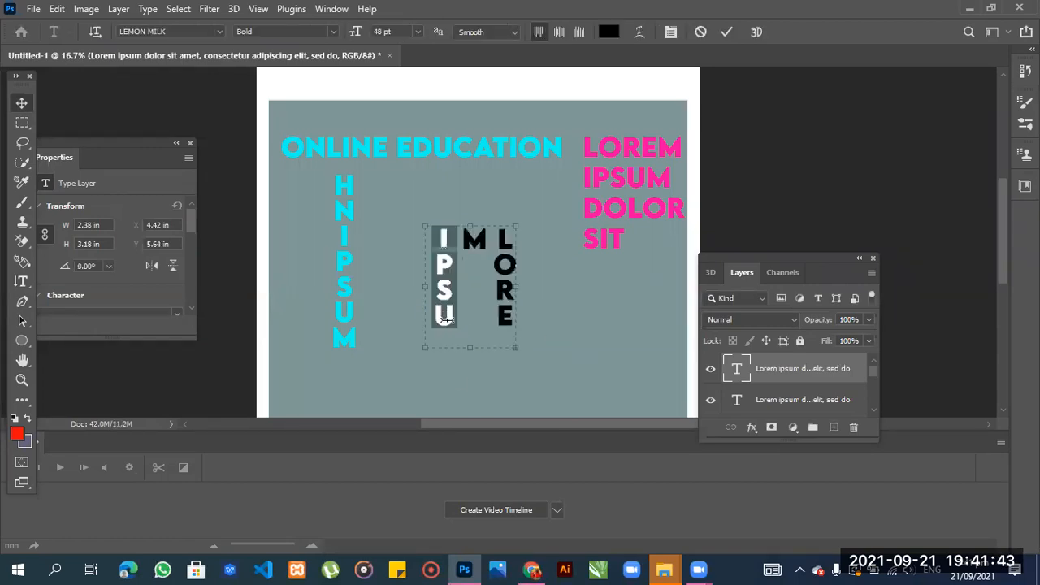
click(446, 326)
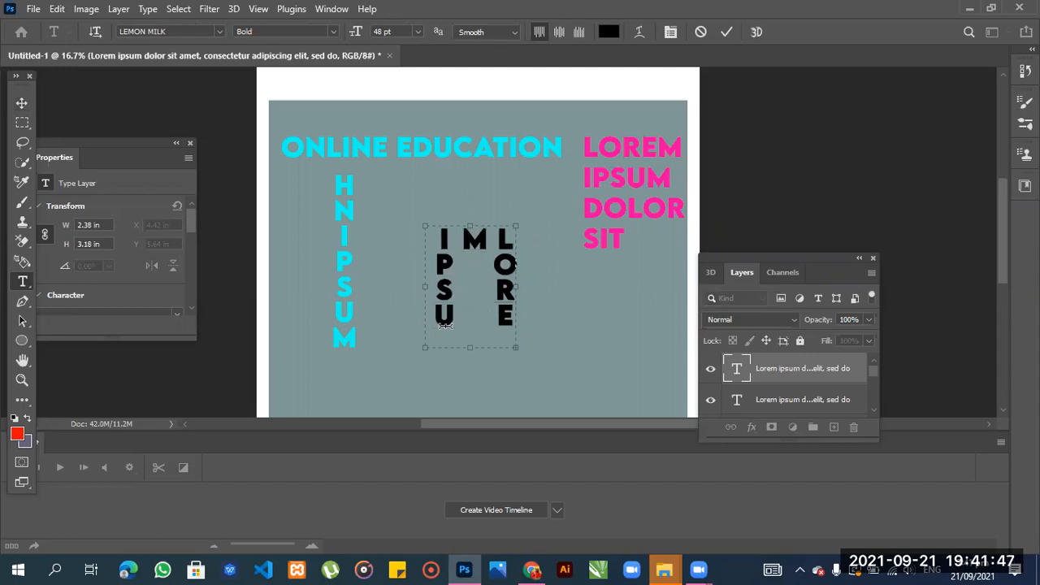
key(BackSpace)
key(BackSpace)
key(BackSpace)
key(BackSpace)
key(BackSpace)
key(BackSpace)
key(BackSpace)
key(BackSpace)
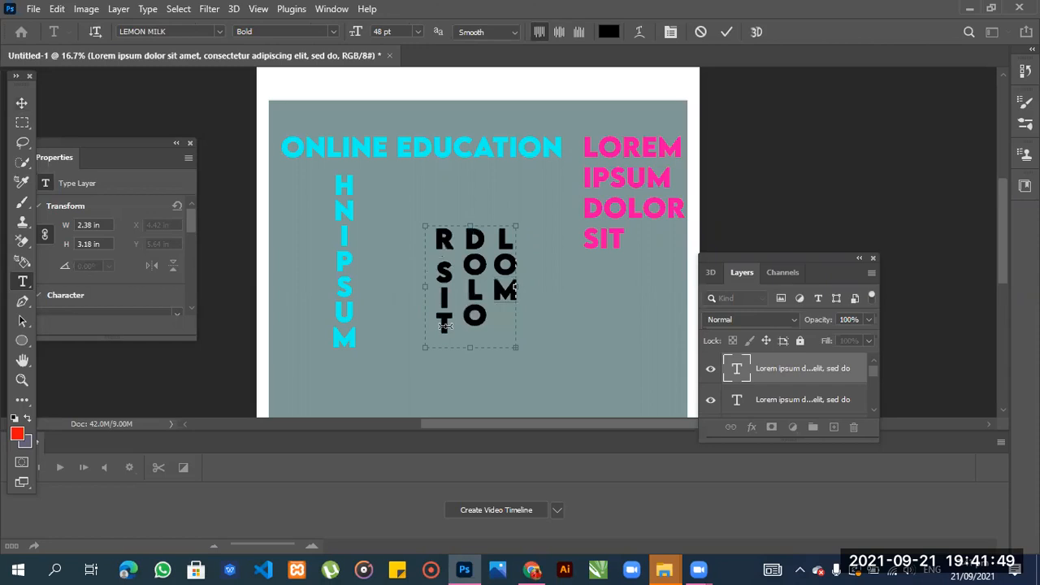
text(read)
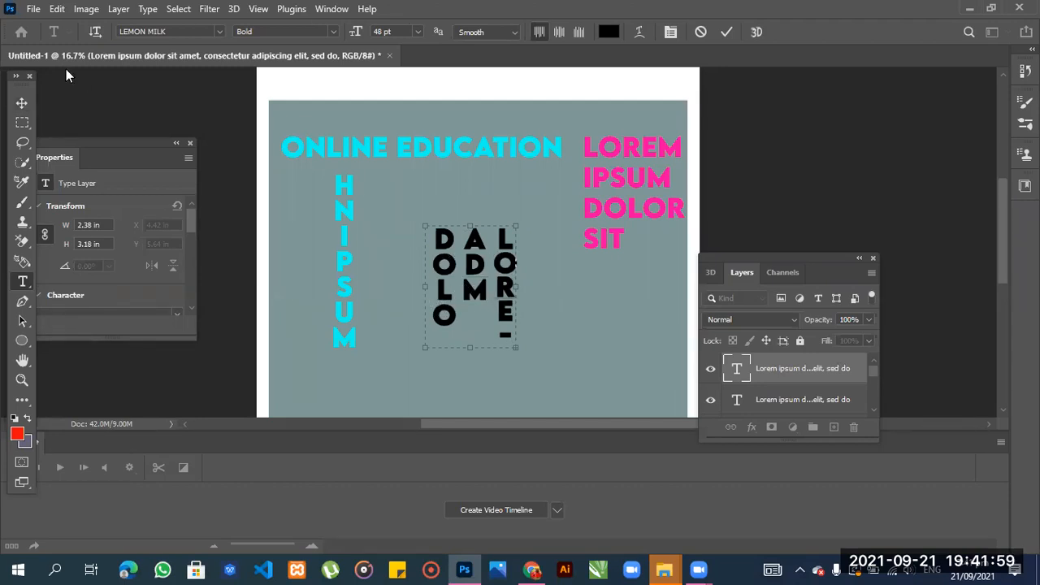
- Scale the black vertical paragraph to about 74.47% and place it below the pink paragraph, at about X 8.75 in, Y 6.89 in
click(21, 103)
drag(472, 291, 435, 244)
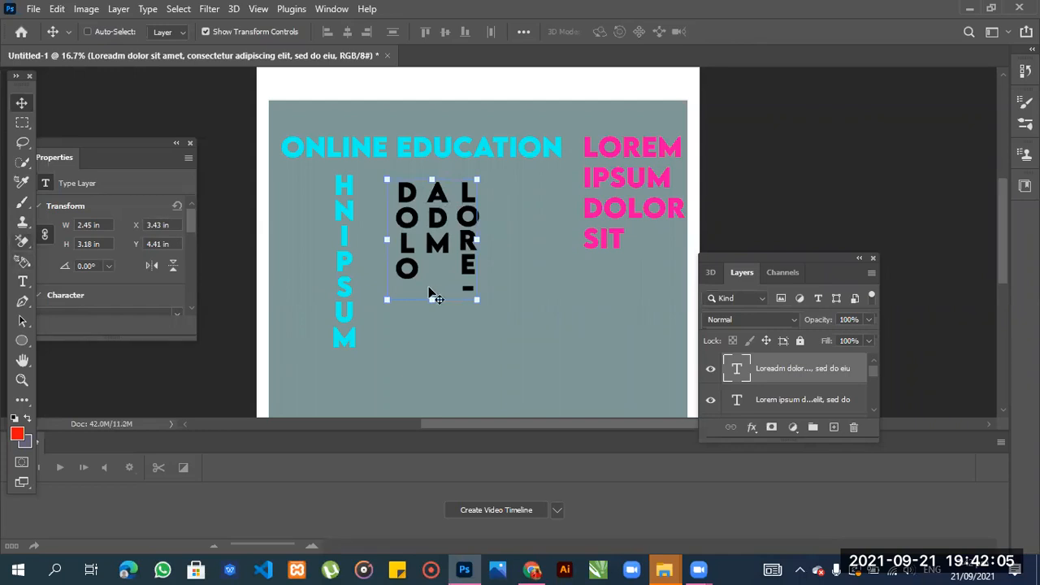
drag(433, 232, 468, 169)
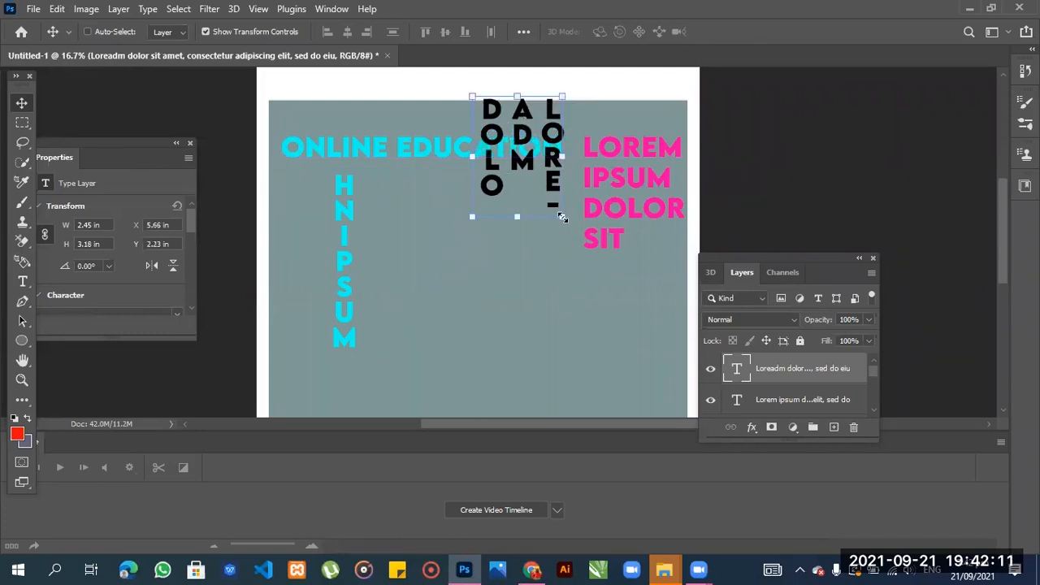
drag(562, 216, 622, 302)
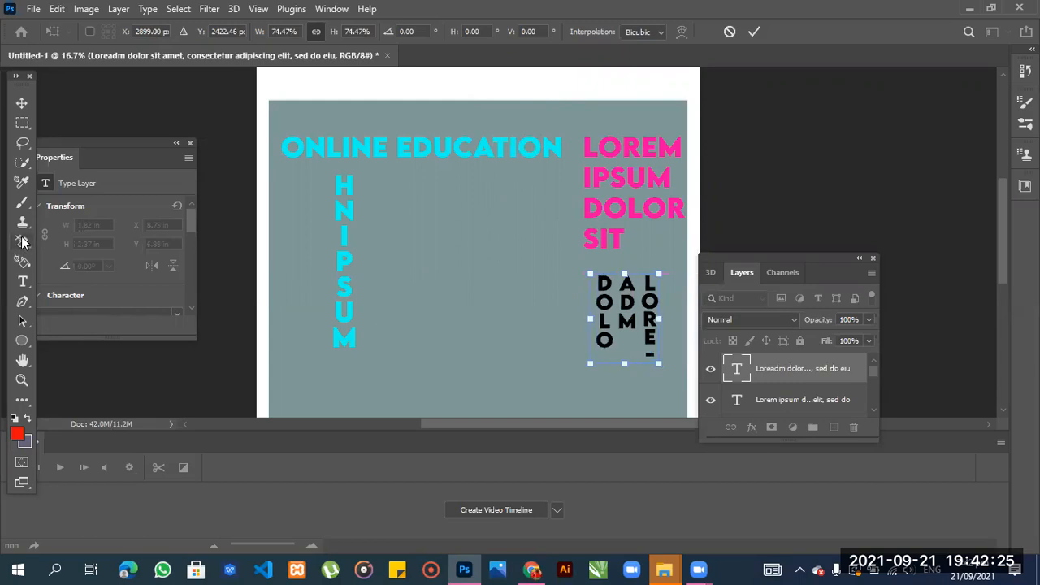
click(25, 282)
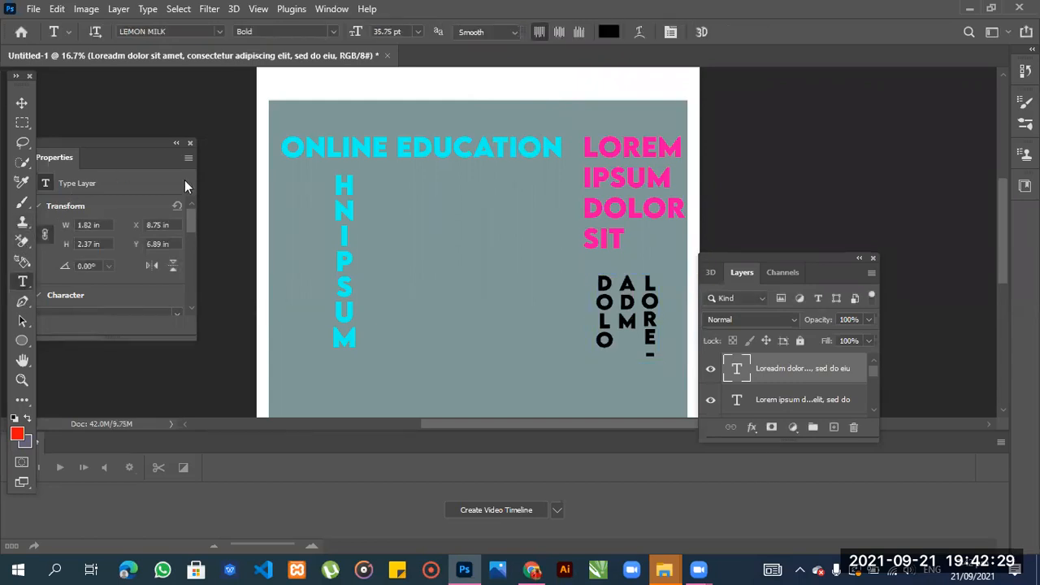
- Add a new layer and draw a red ellipse of about 826 by 853 px between the vertical texts
drag(23, 342, 72, 370)
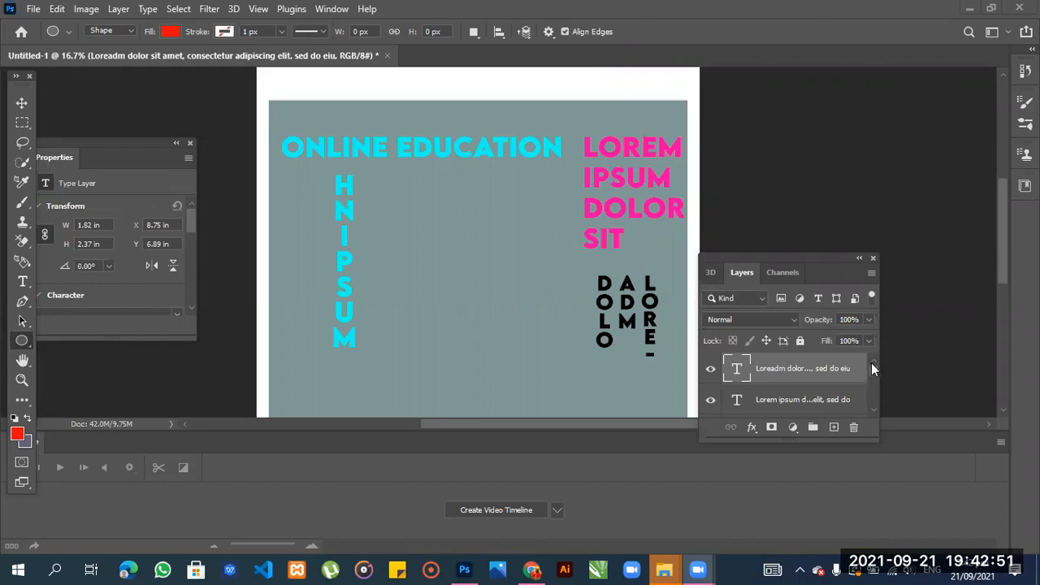
click(834, 427)
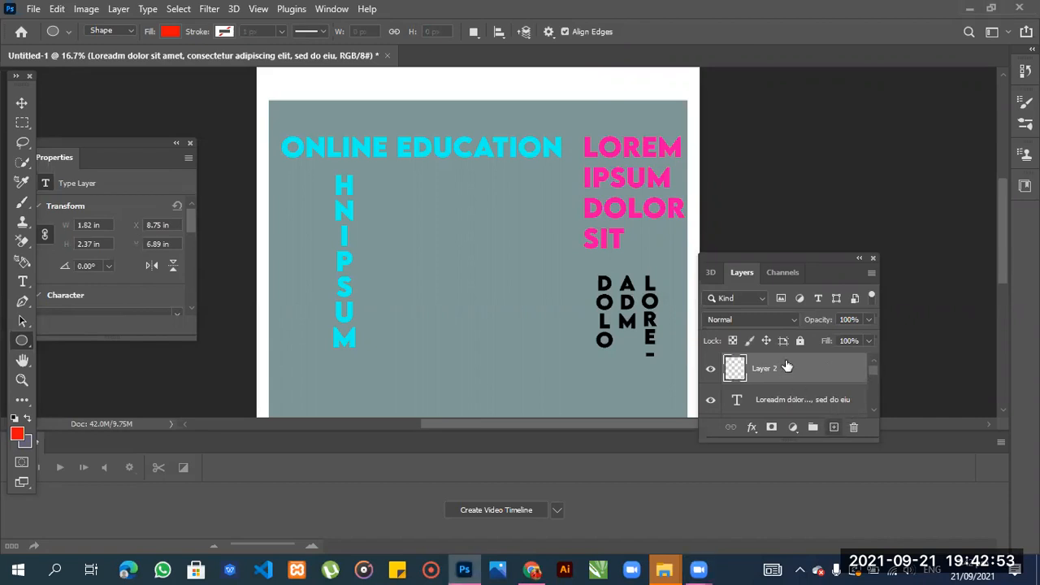
drag(431, 238, 533, 345)
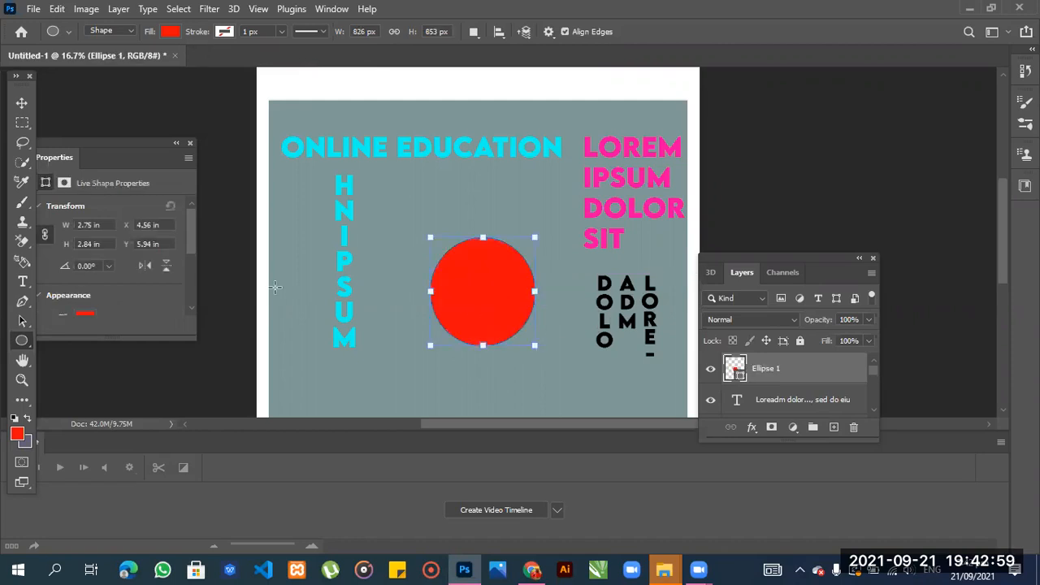
- Set the foreground color to a dark orange-brown
click(17, 435)
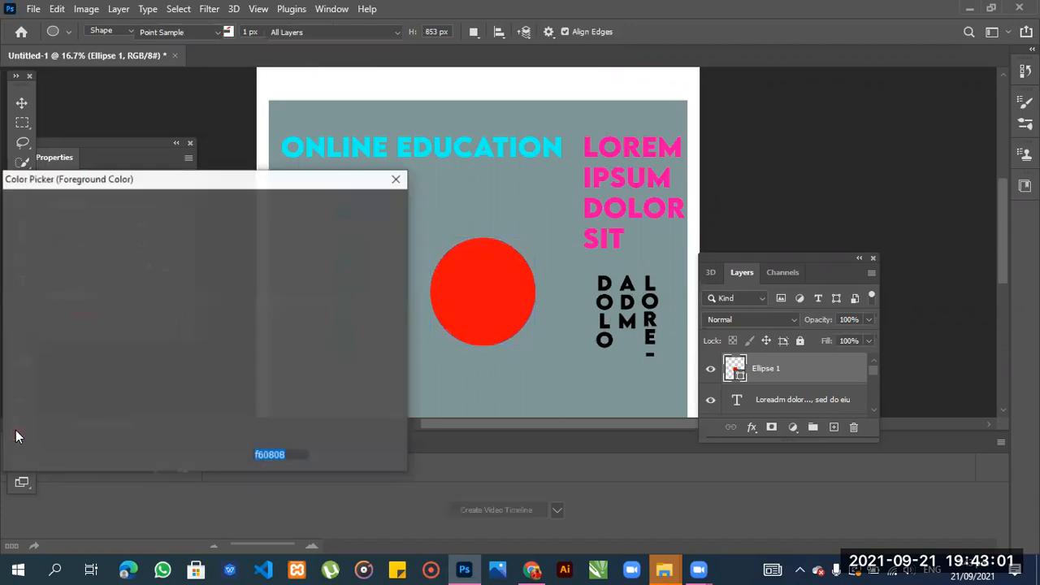
click(214, 364)
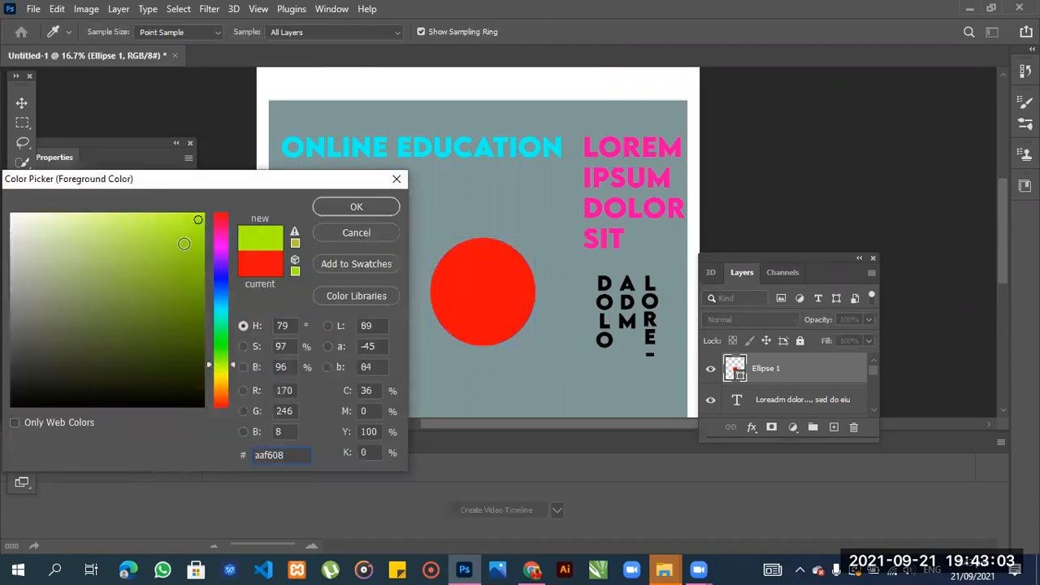
drag(215, 378, 217, 388)
click(187, 285)
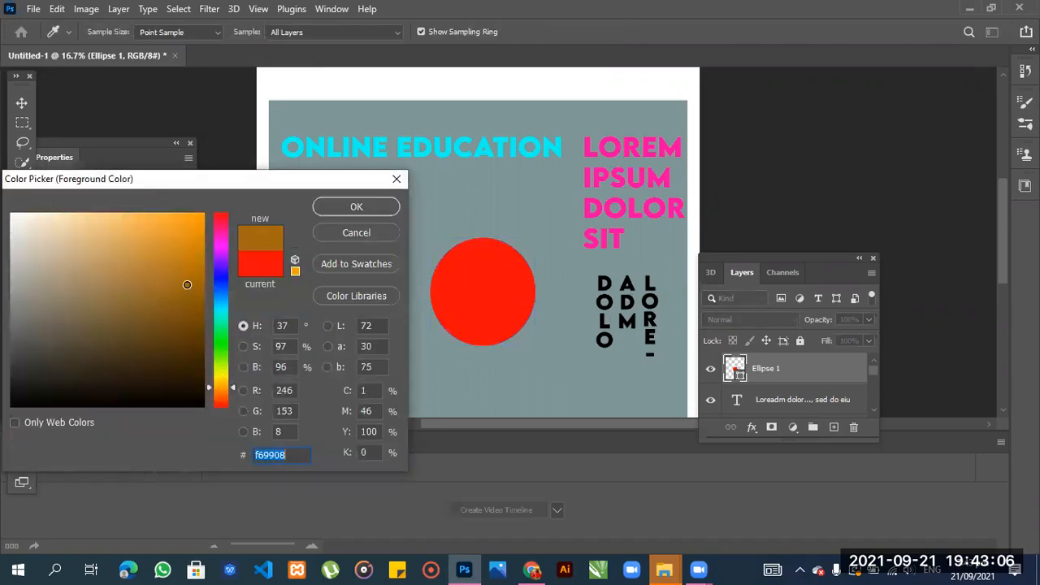
click(375, 207)
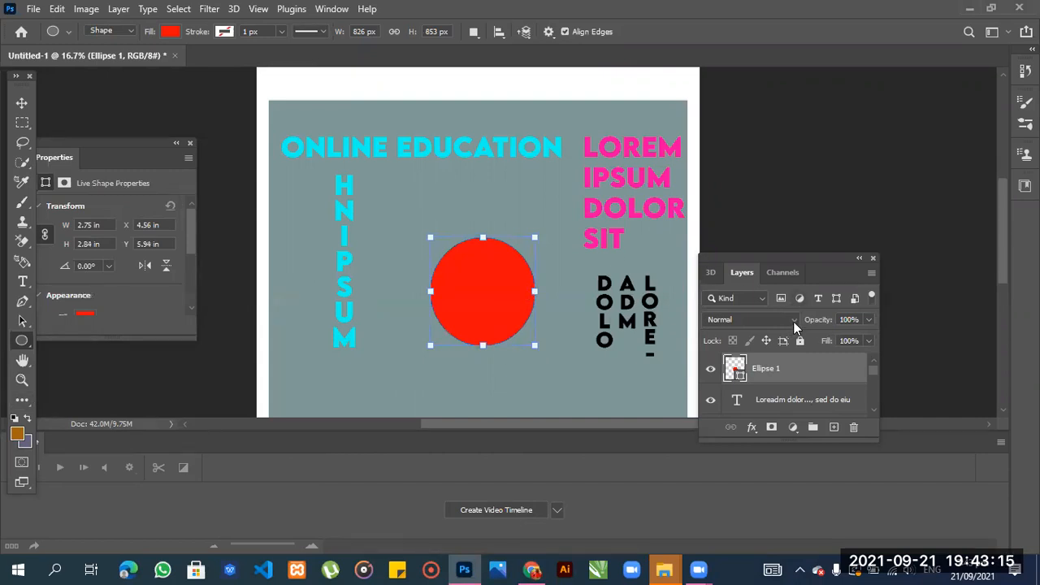
- Set the background color to near-black, hex 010003
click(23, 443)
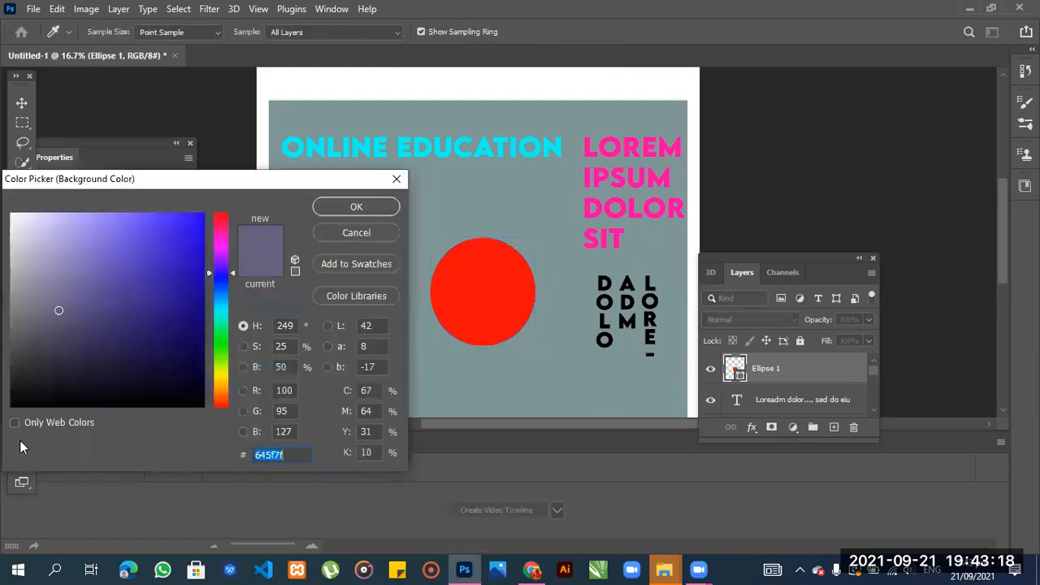
click(199, 404)
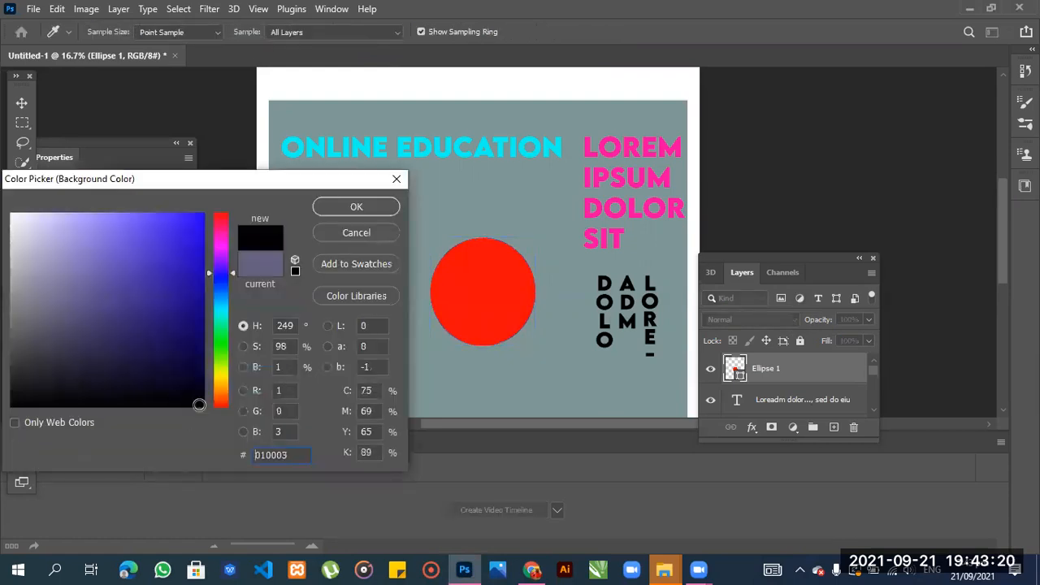
click(367, 209)
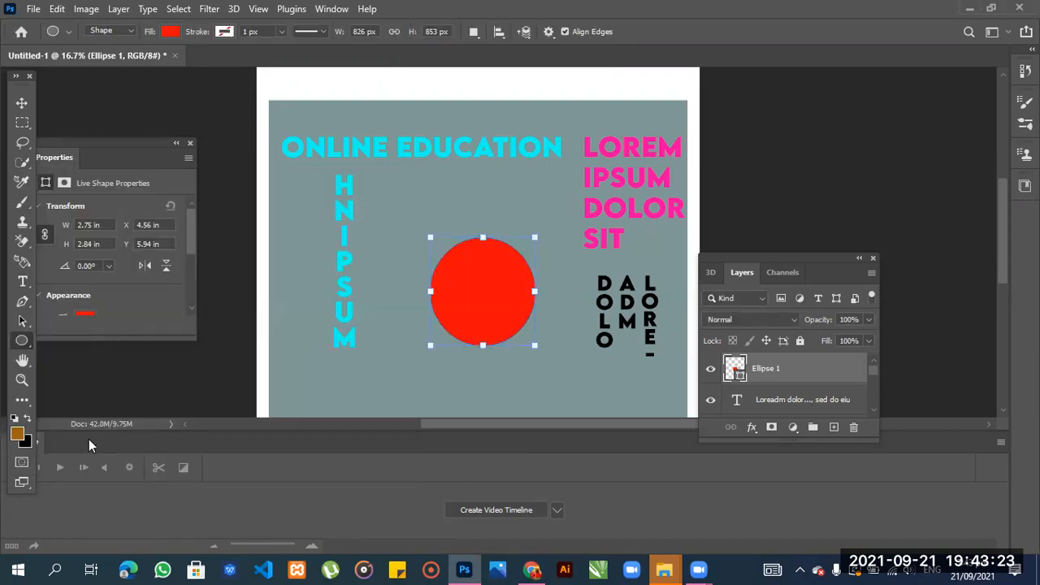
click(29, 442)
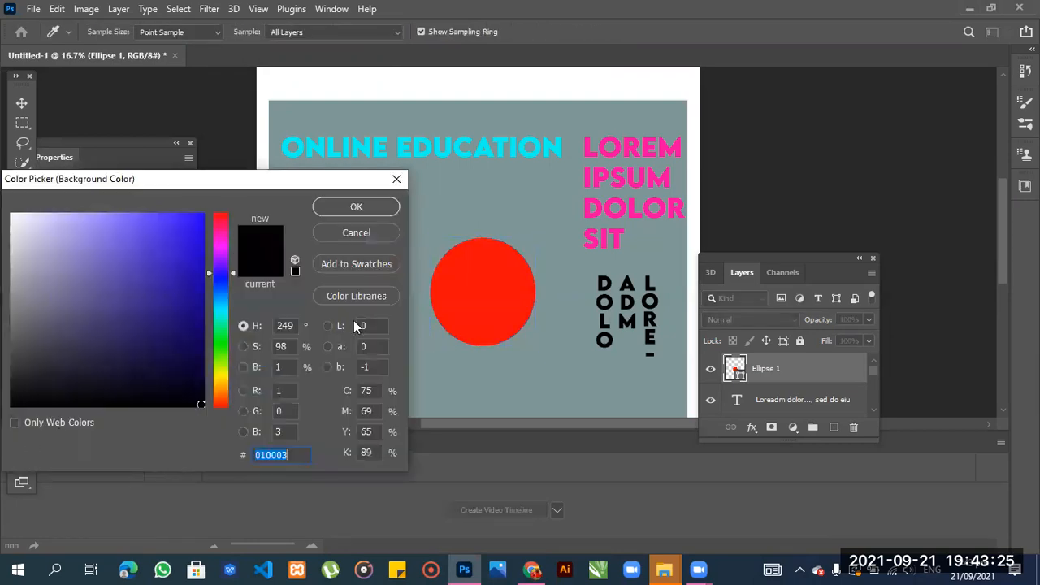
click(362, 210)
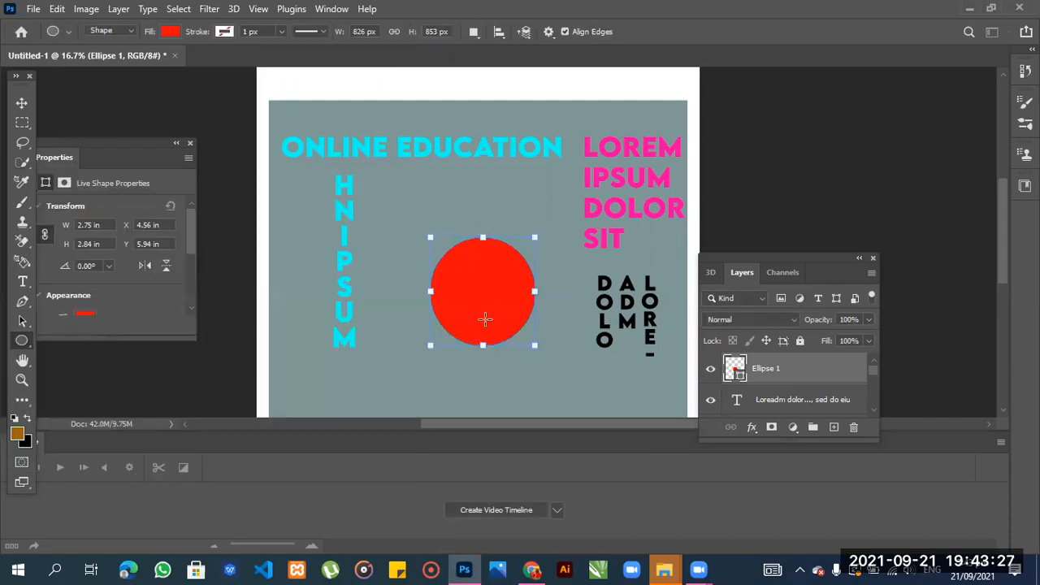
- Give the red ellipse a black stroke 20 px wide
right_click(494, 339)
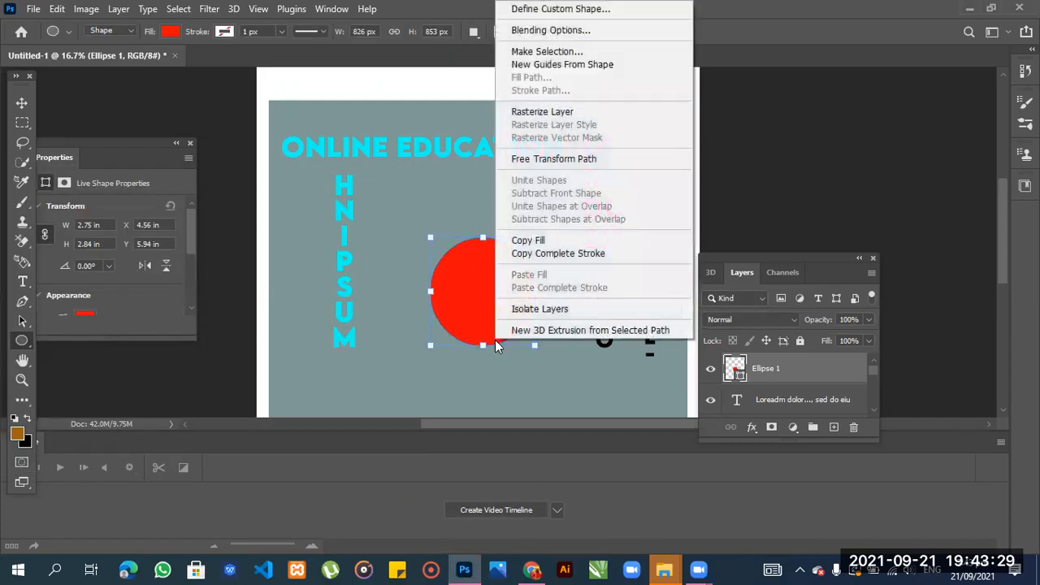
click(780, 102)
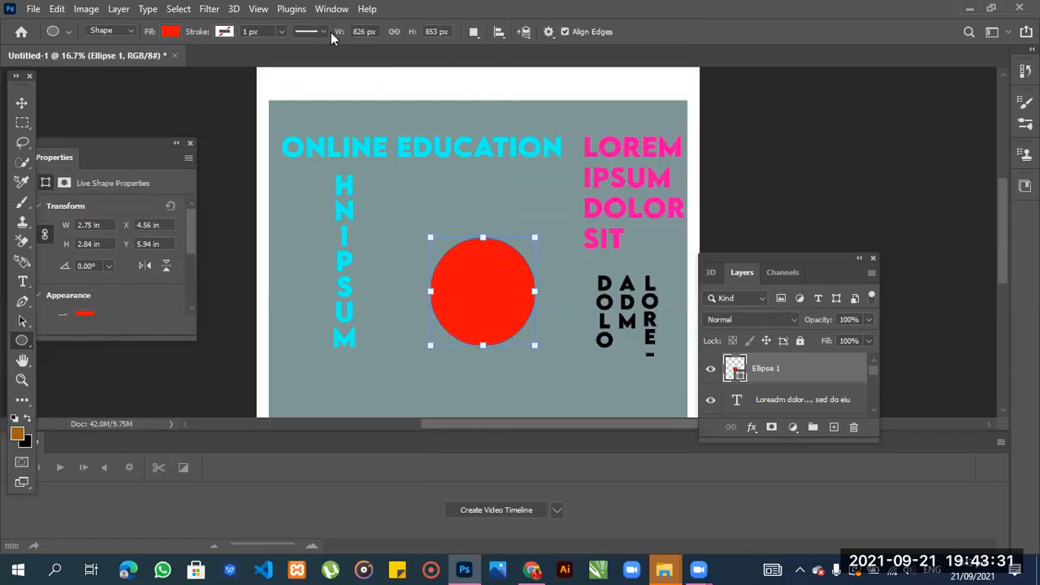
click(224, 32)
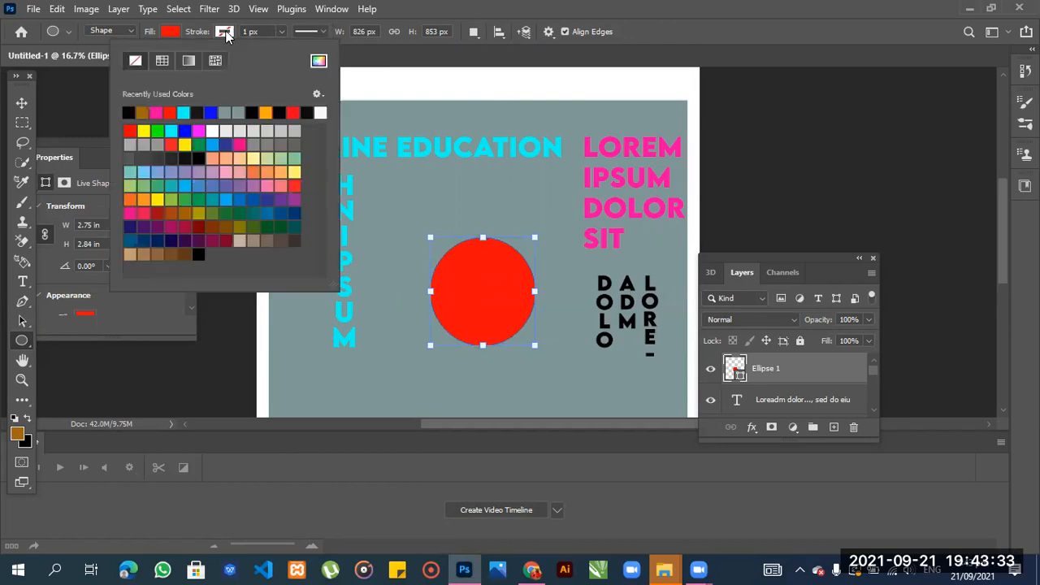
click(282, 113)
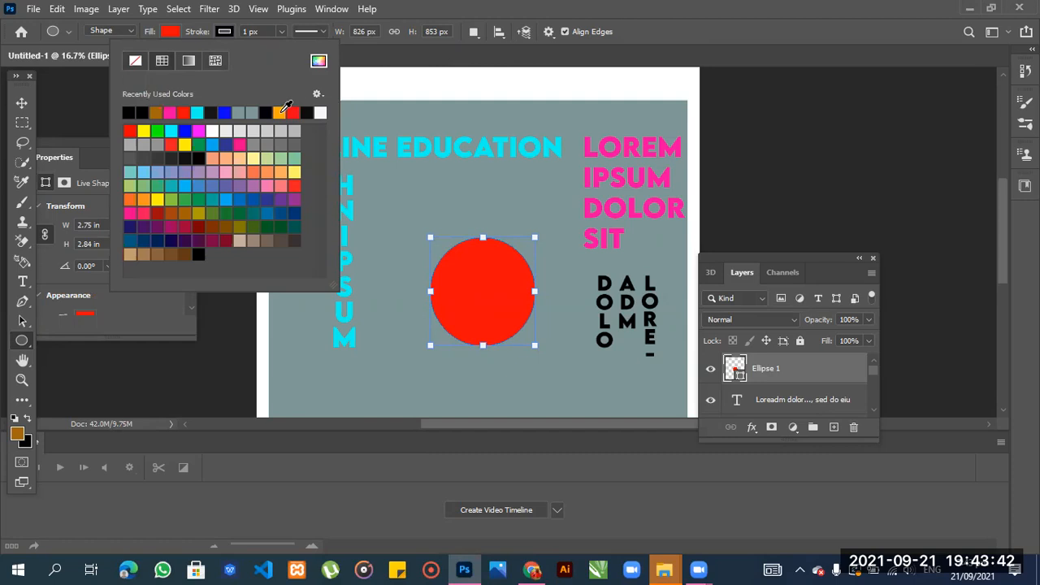
click(246, 32)
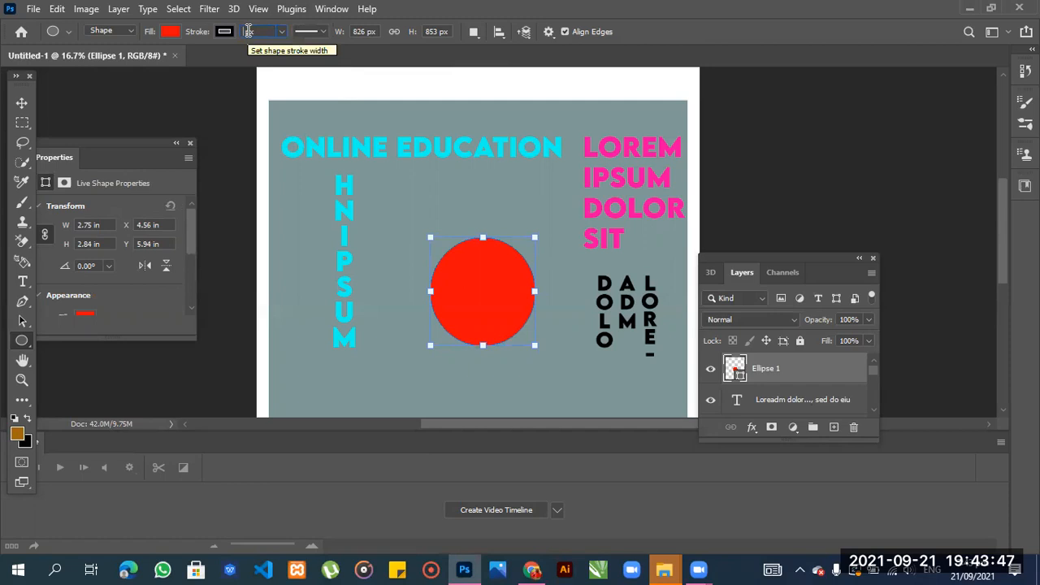
text(2)
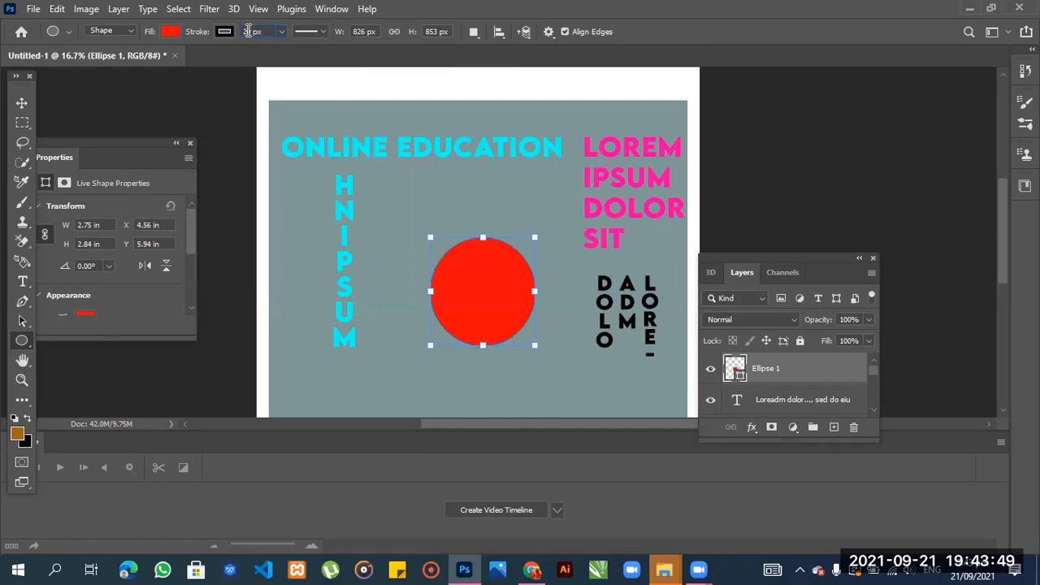
text(0)
key(Return)
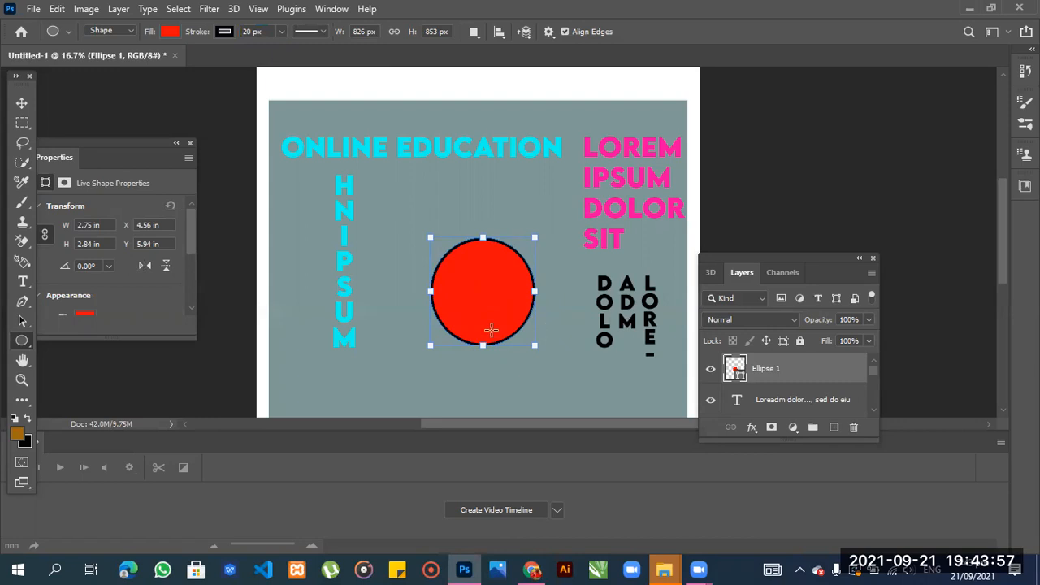
- Move the Properties panel clear of the tools and set the ellipse's stroke width to 40 px
drag(122, 150, 142, 150)
click(252, 32)
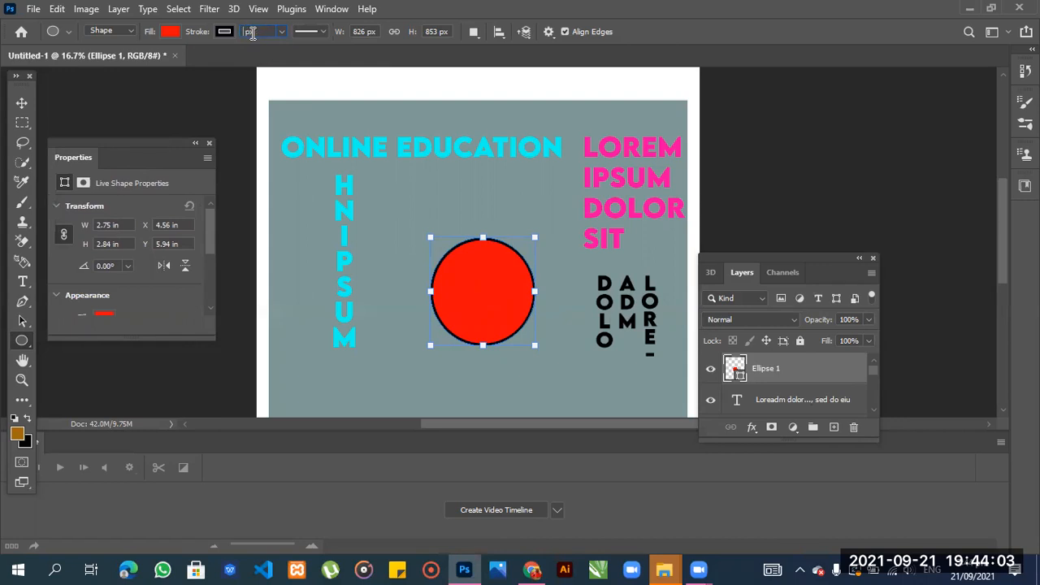
text(40)
key(Return)
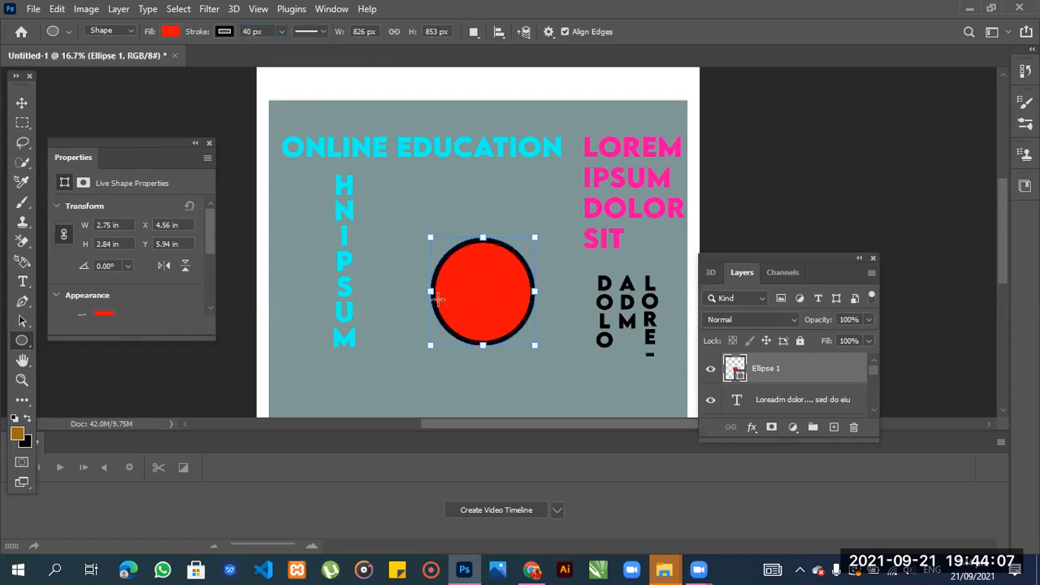
- Change the ellipse's fill to a custom orange, hex ee9e05
click(169, 33)
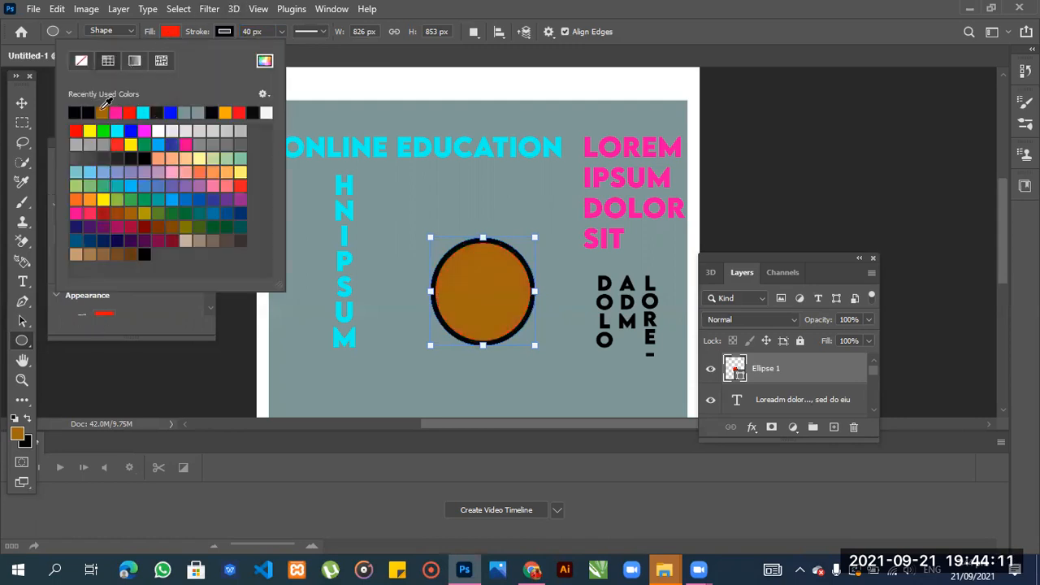
click(101, 111)
click(226, 113)
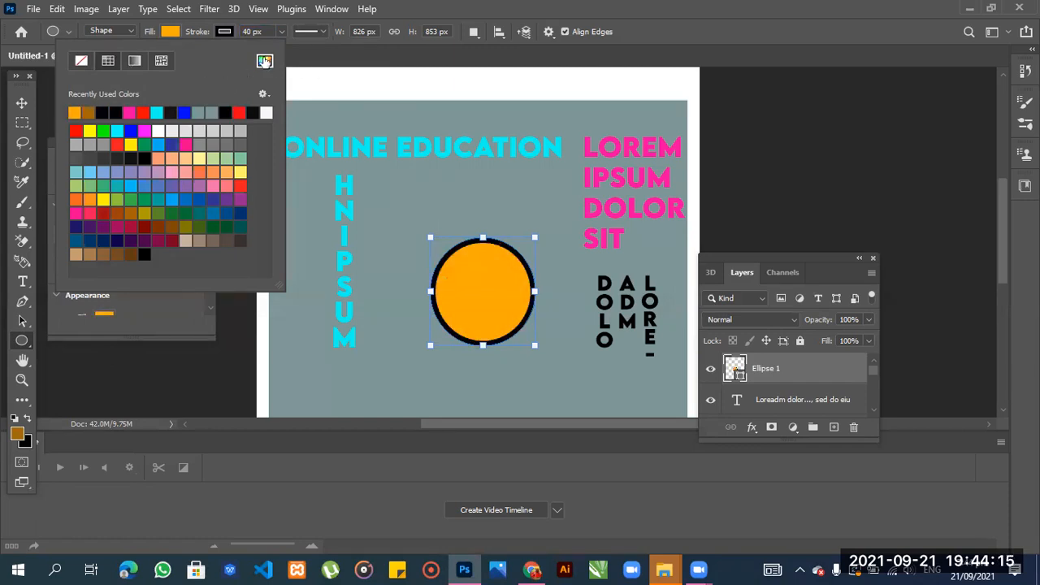
click(265, 61)
drag(207, 281, 199, 225)
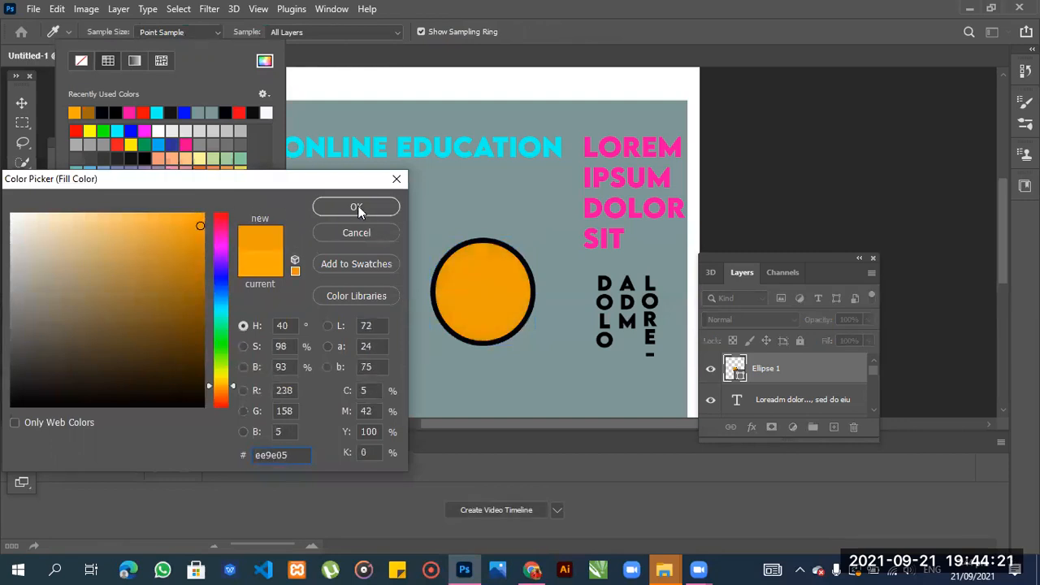
click(358, 207)
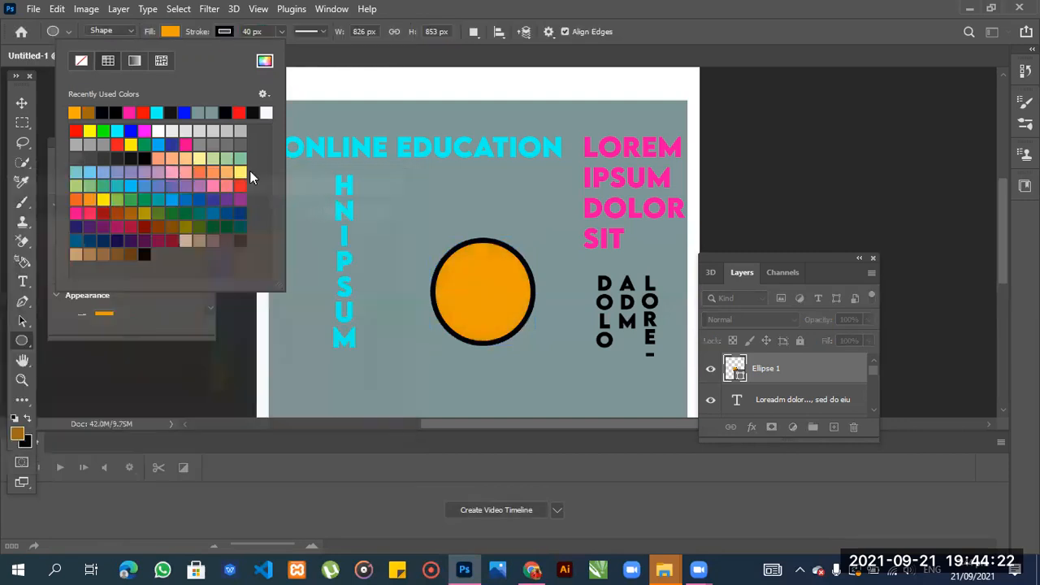
- Fill the ellipse with a black-to-white linear gradient at 90 degrees and view the gradient styles
click(135, 62)
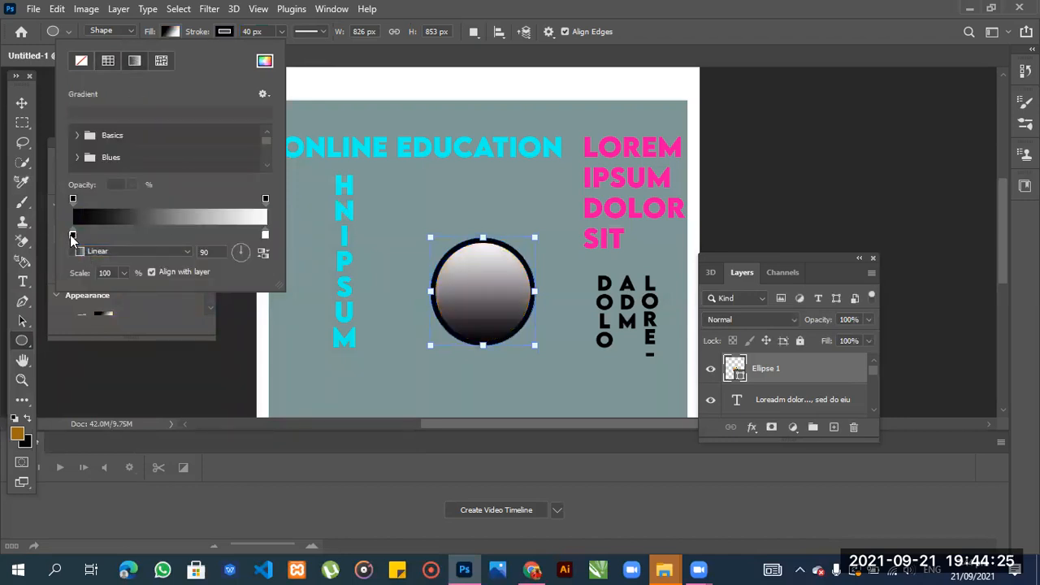
mouse_move(74, 236)
mouse_down()
mouse_move(127, 233)
mouse_move(71, 233)
mouse_up()
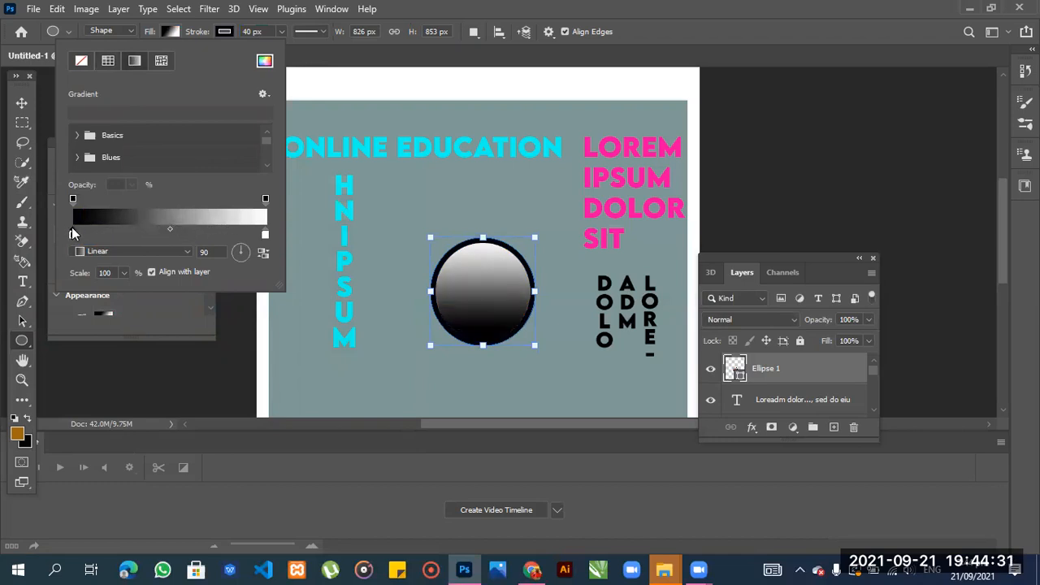
click(87, 252)
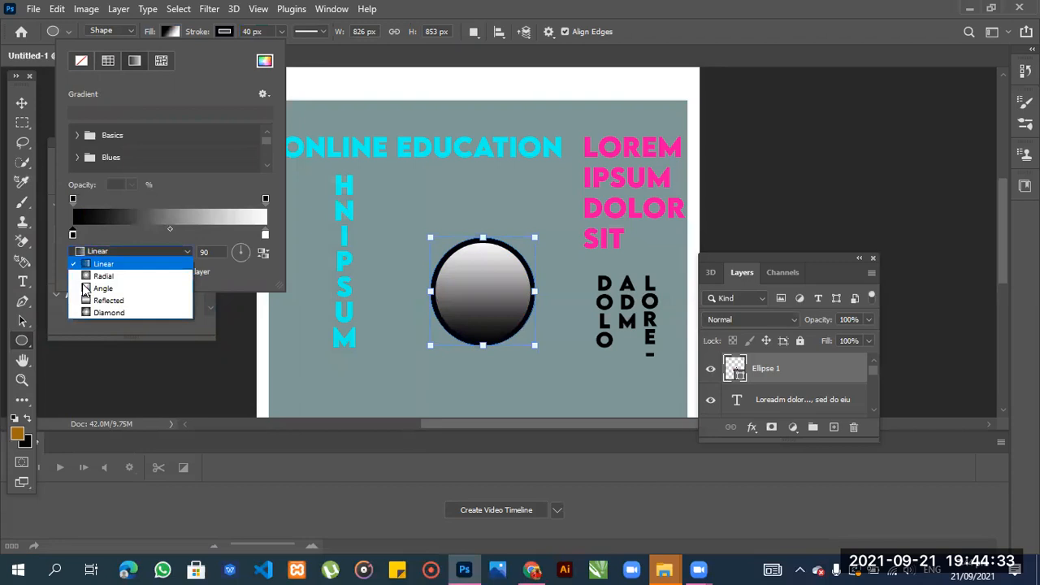
click(87, 251)
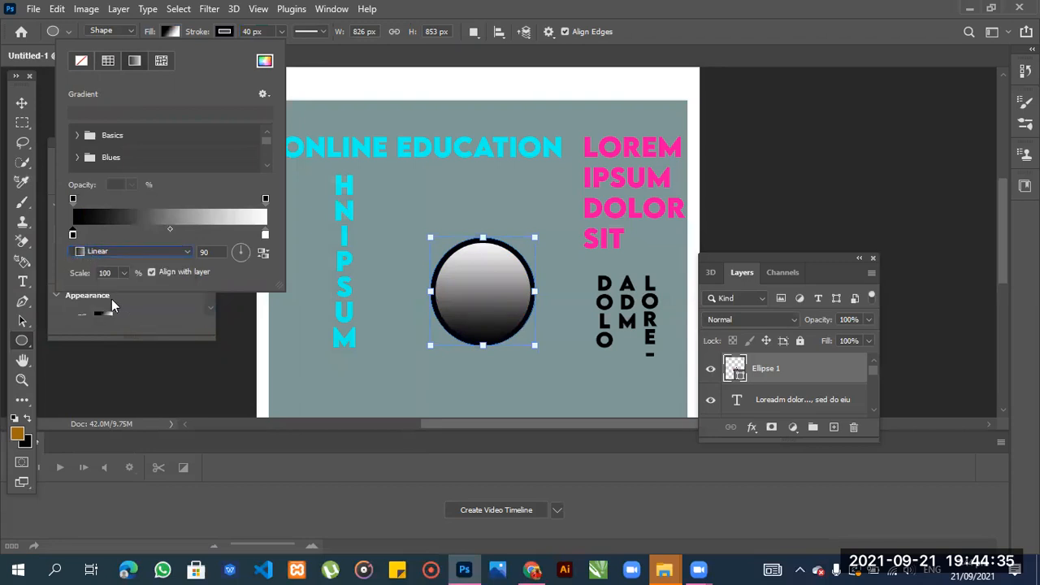
- Replace the ellipse's gradient with a solid red fill, hex eb1111
click(105, 311)
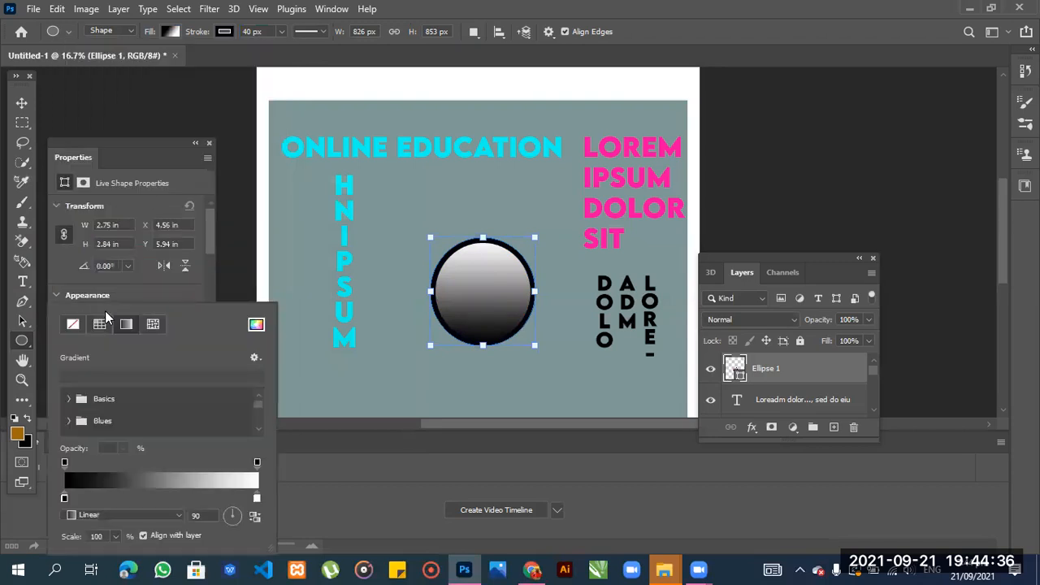
click(256, 326)
drag(170, 330, 176, 277)
click(190, 229)
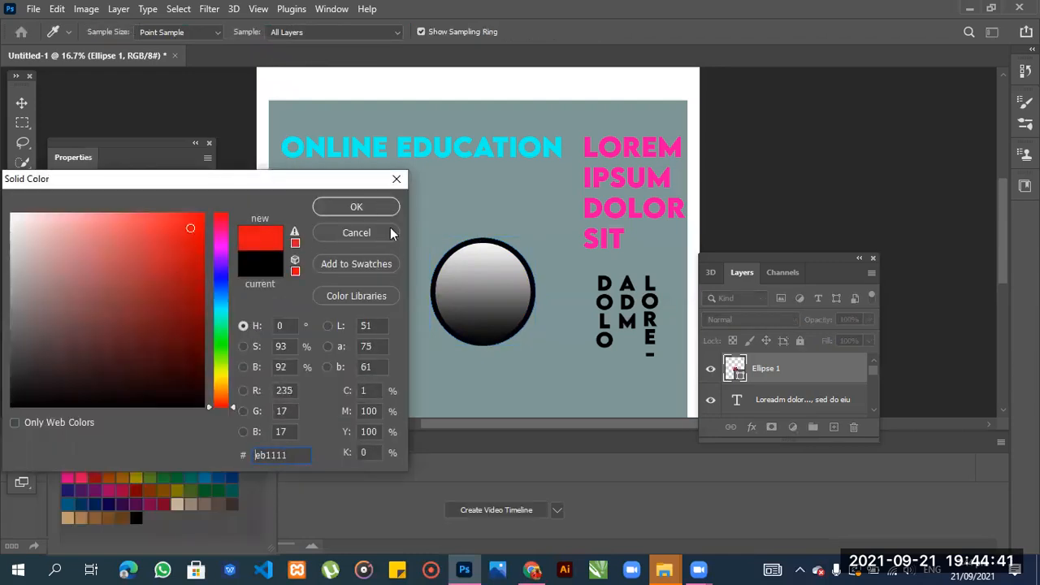
click(366, 206)
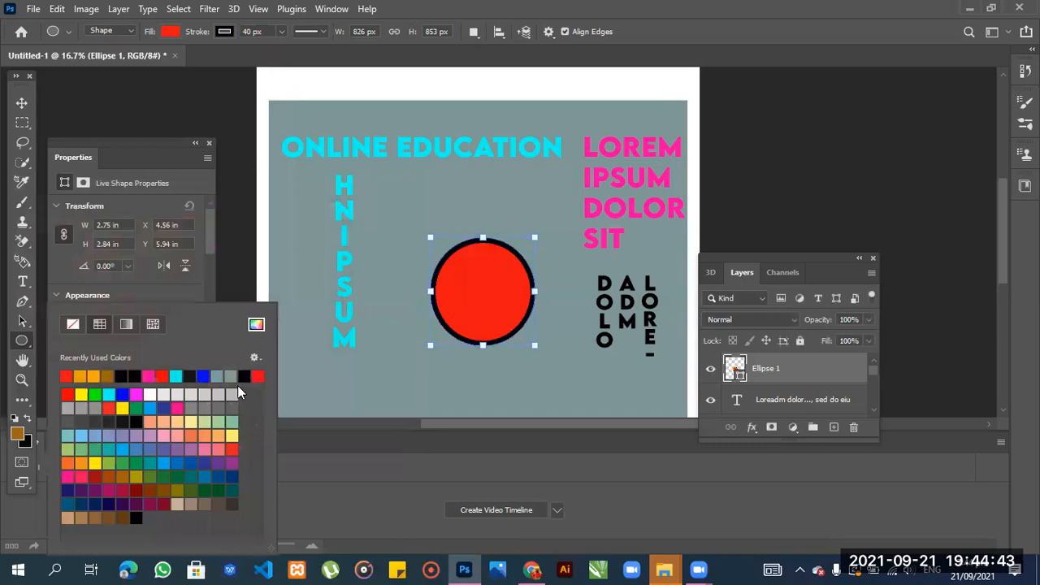
- Fill the ellipse with the recently used bright orange and shrink it to about 790 by 817 px
click(94, 375)
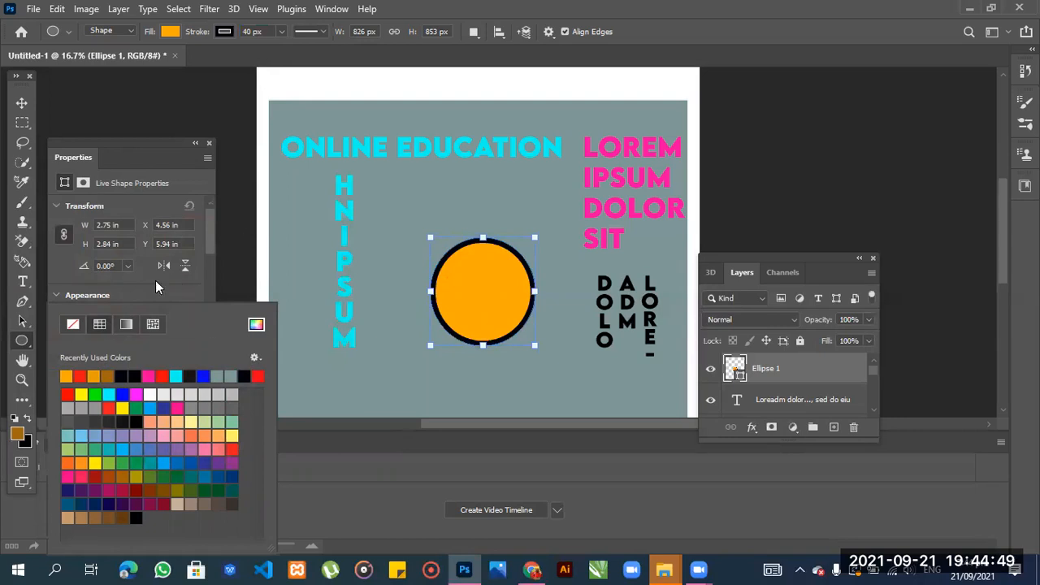
drag(534, 345, 529, 340)
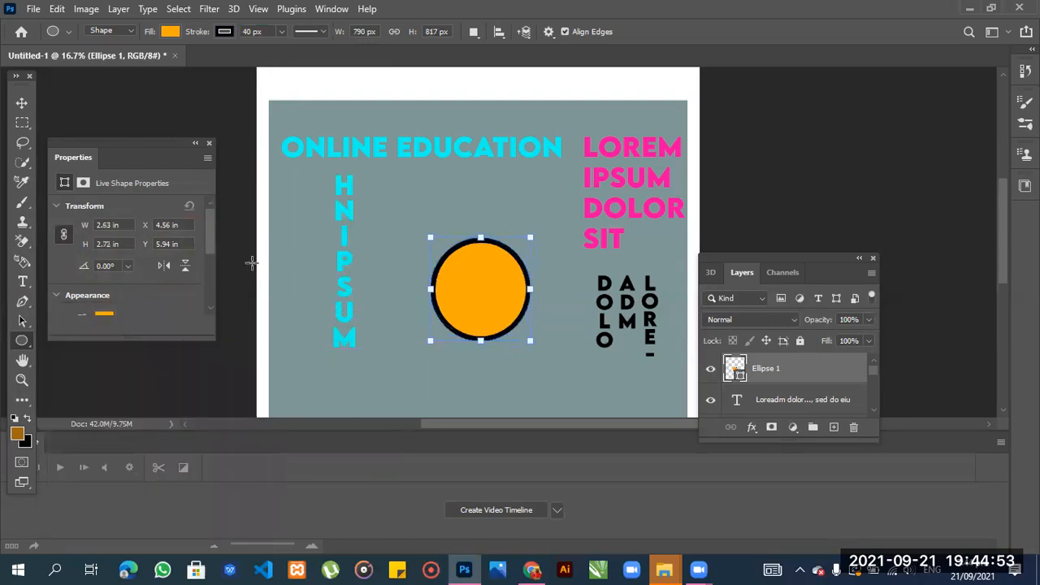
right_click(24, 341)
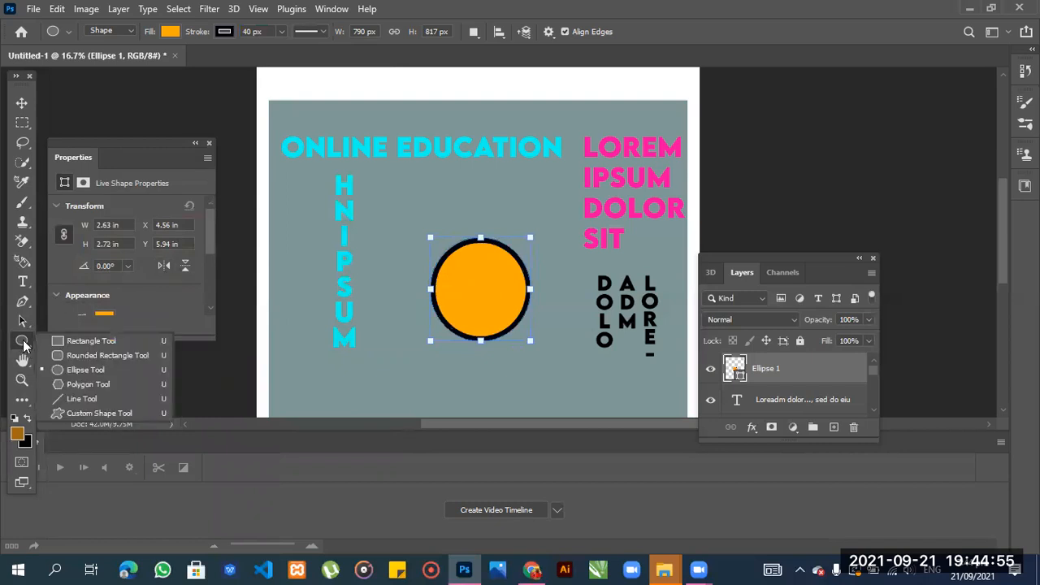
click(69, 366)
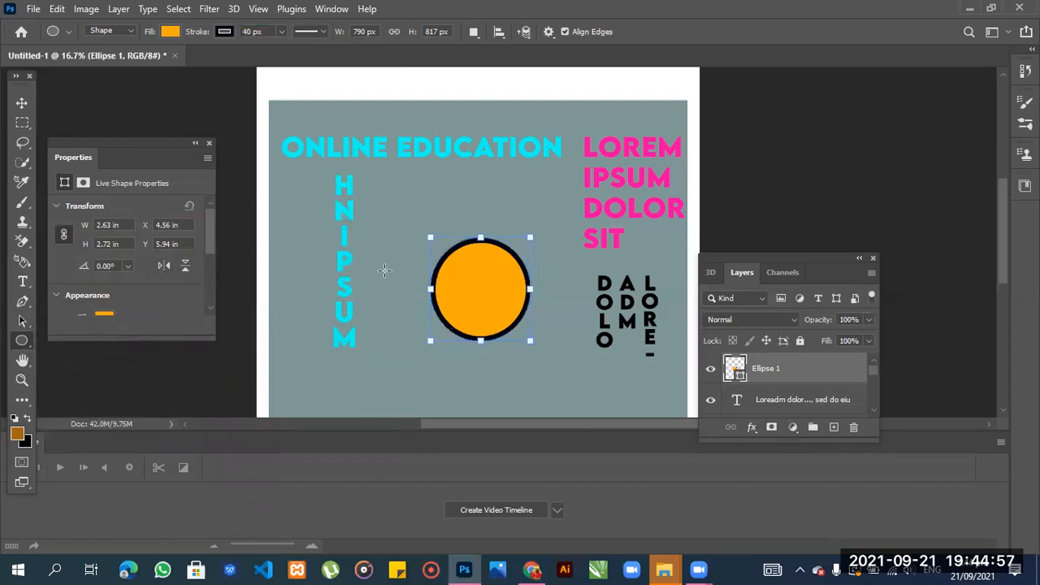
drag(423, 228, 417, 237)
key(ctrl+z)
- Draw a second, larger ellipse of about 1204 by 1159 px over the first one
right_click(22, 341)
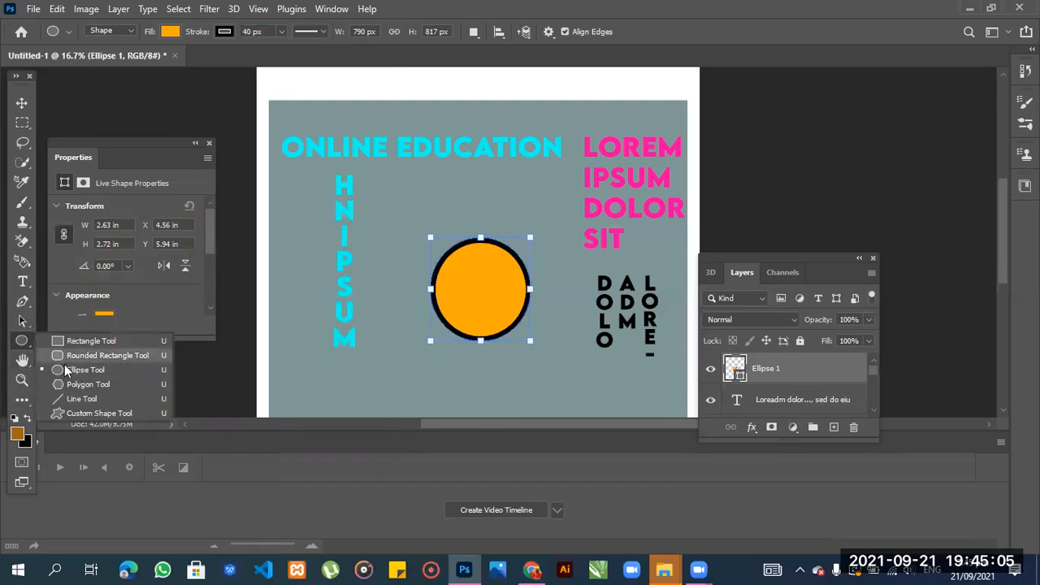
click(69, 367)
drag(407, 230, 558, 375)
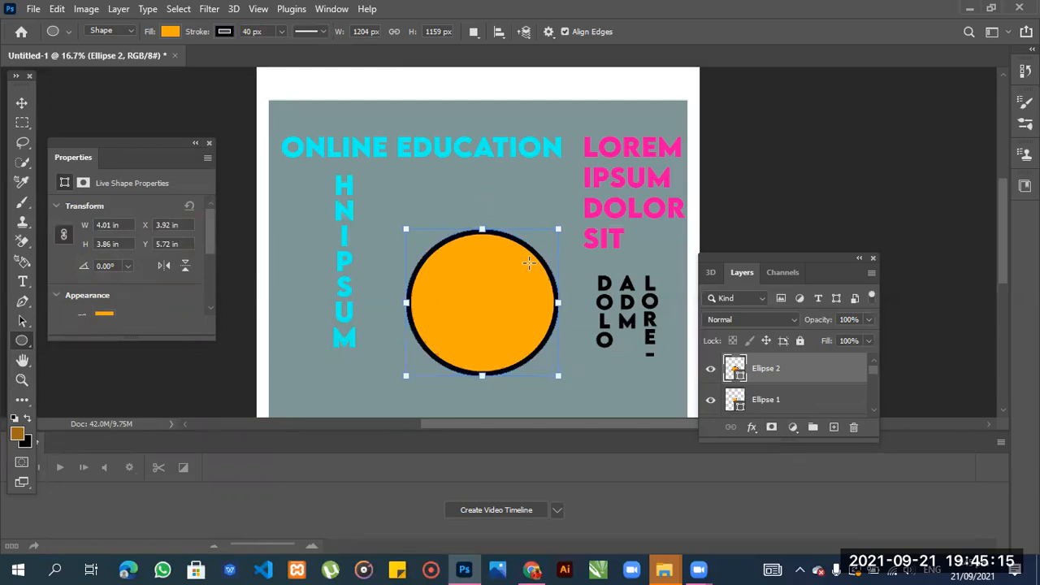
- Move the larger ellipse up and to the left, to about X 3.4 in, Y 4.63 in
click(17, 99)
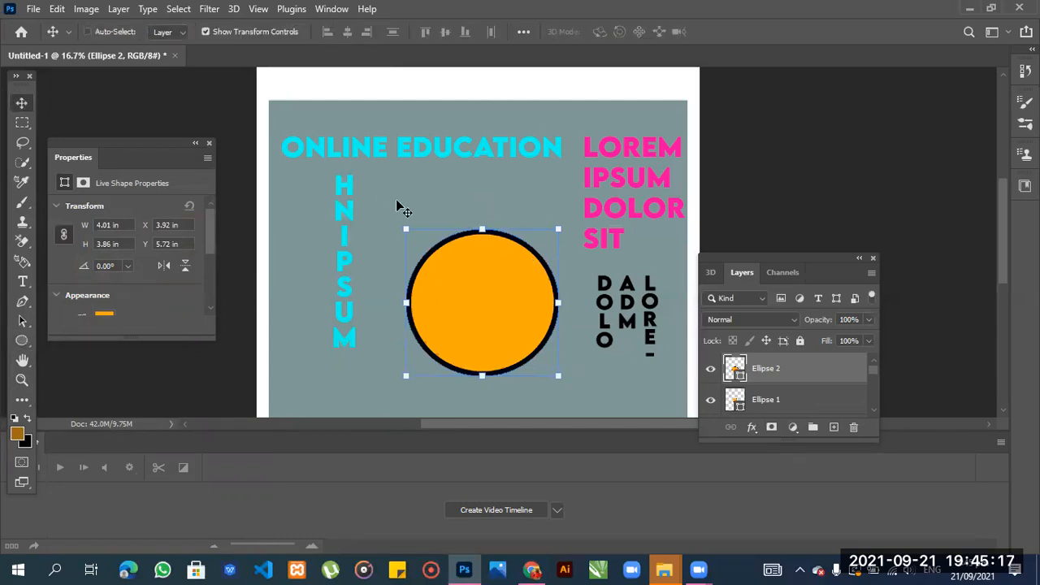
right_click(475, 252)
click(436, 284)
drag(435, 285, 415, 232)
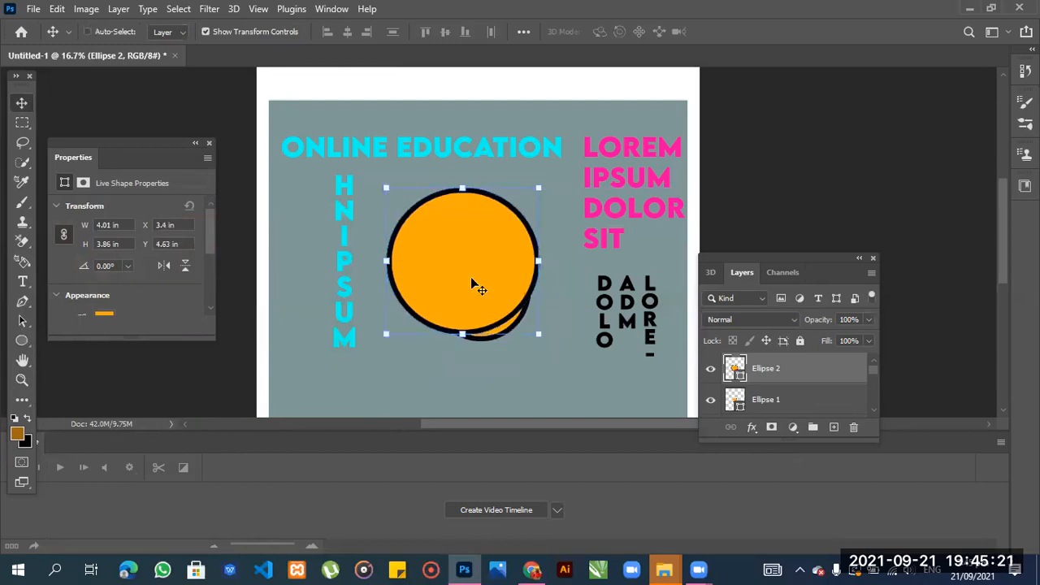
- Move the larger ellipse down to about X 3.87 in, Y 6.23 in
right_click(472, 283)
click(446, 251)
drag(470, 282, 469, 345)
- Rotate the larger ellipse to about -22.91° and place it over the smaller one, at about X 3.82 in, Y 6.23 in
drag(536, 247, 513, 304)
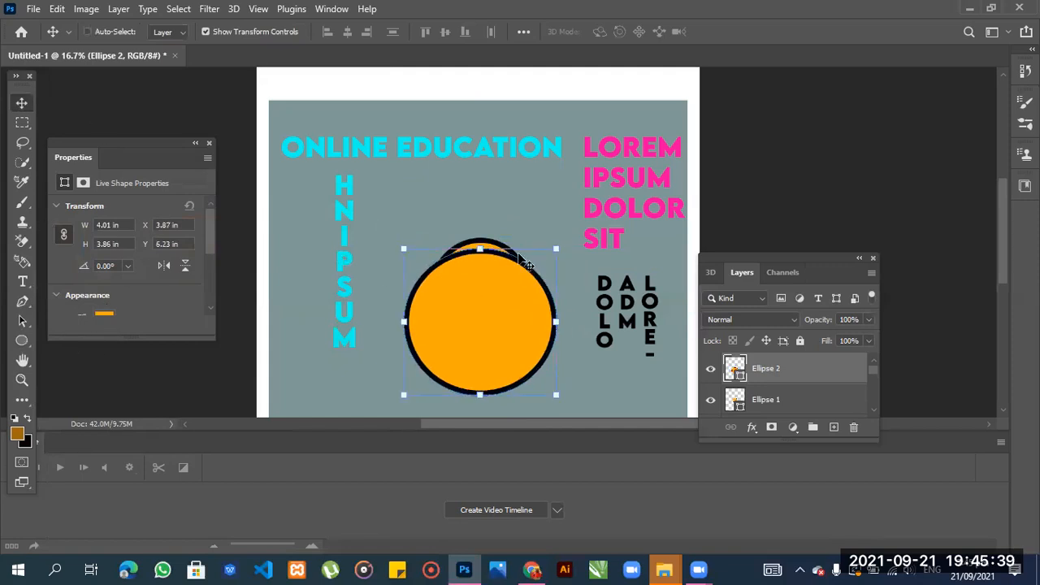
drag(480, 284, 463, 313)
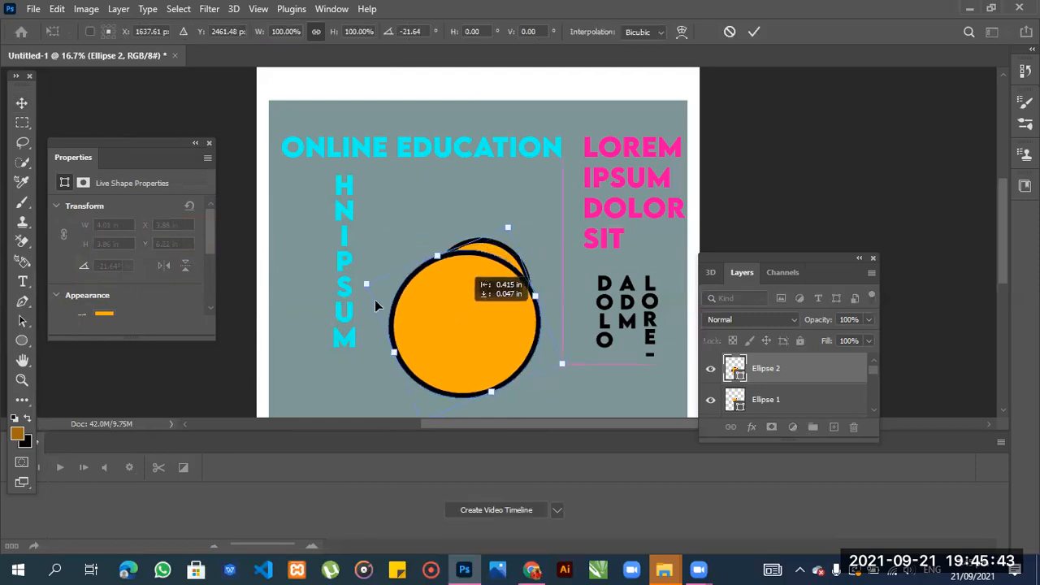
drag(375, 301, 343, 303)
drag(509, 280, 506, 275)
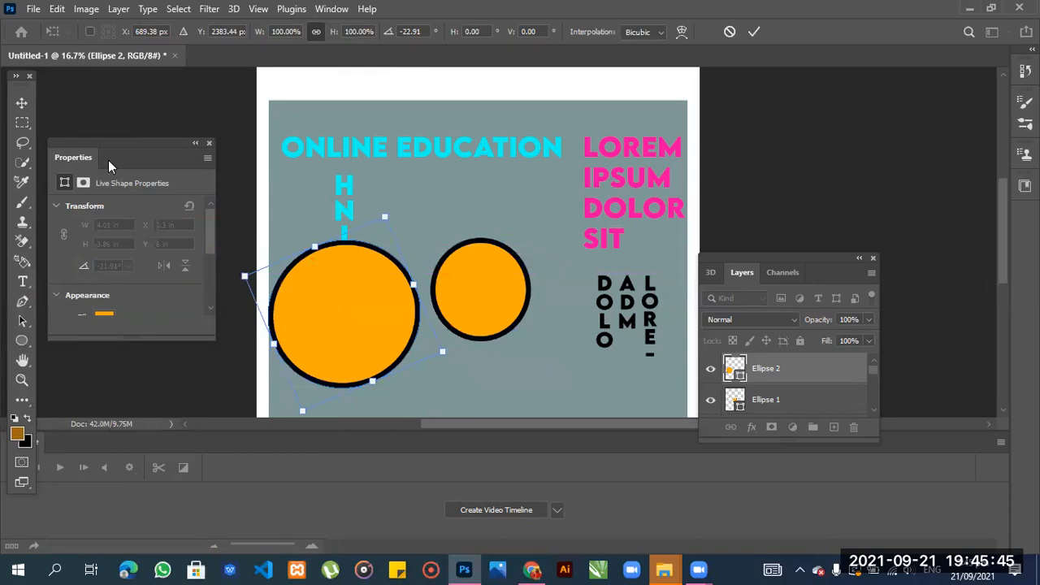
key(Return)
drag(501, 284, 496, 282)
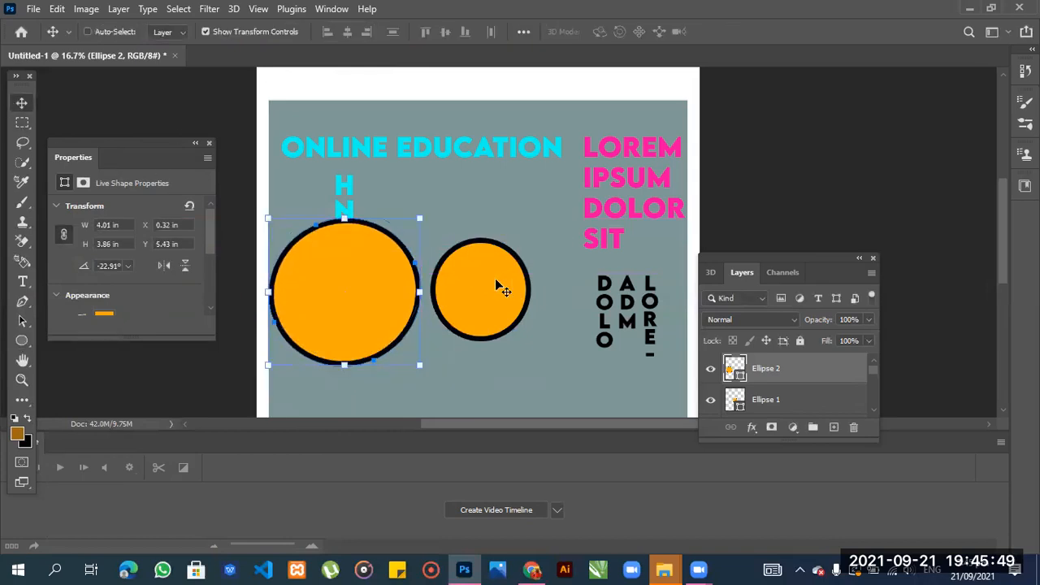
drag(364, 289, 498, 322)
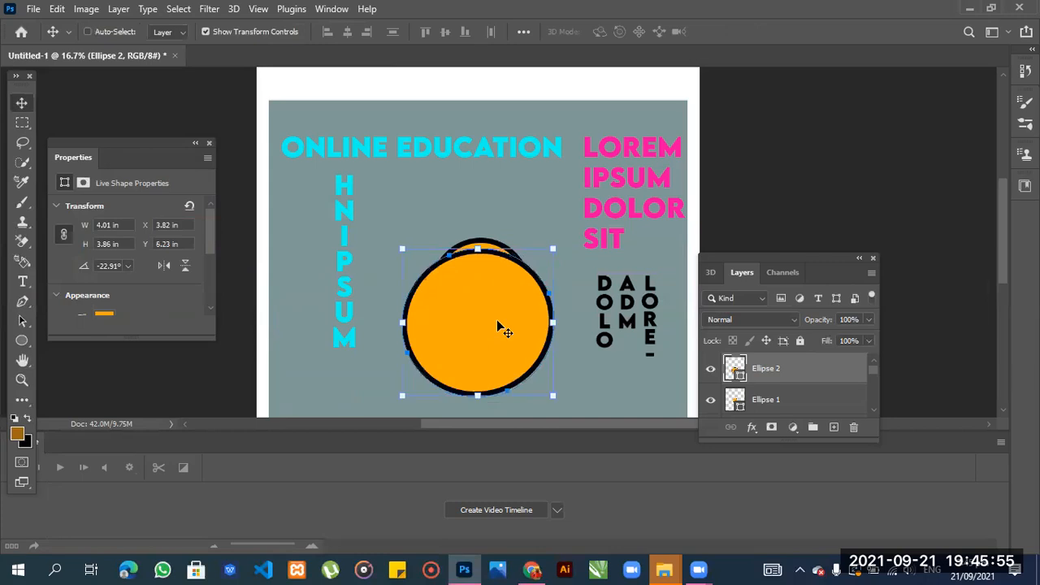
- Set the foreground color to dark blue, hex 0a508b
click(17, 434)
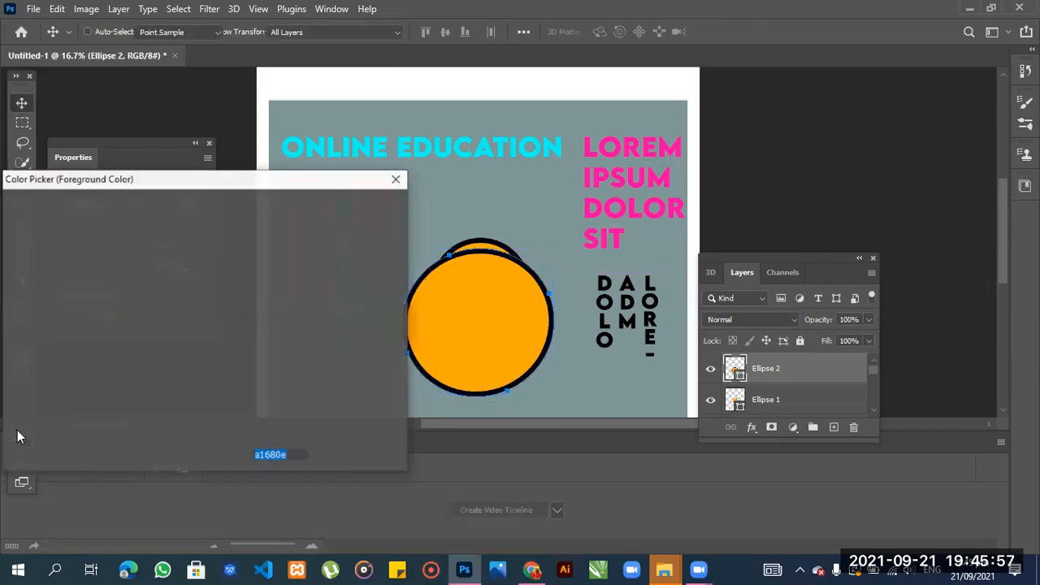
drag(221, 328, 216, 400)
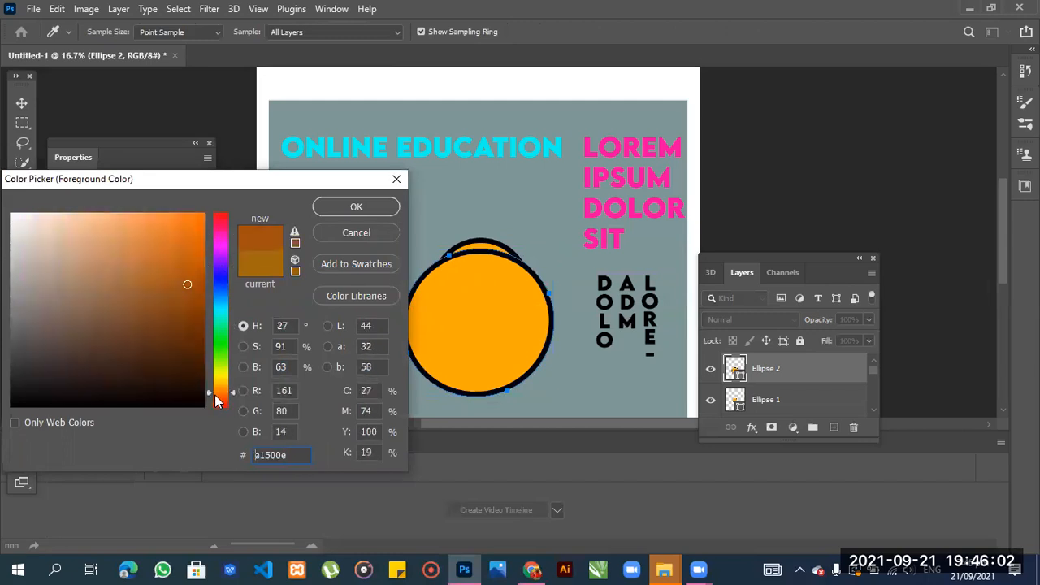
click(218, 295)
drag(195, 286, 190, 303)
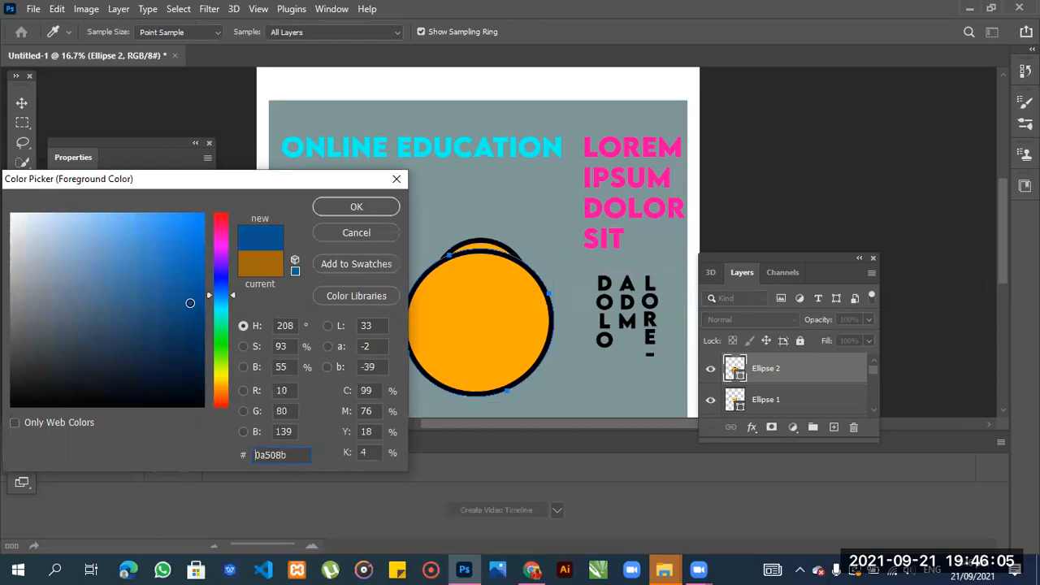
click(356, 208)
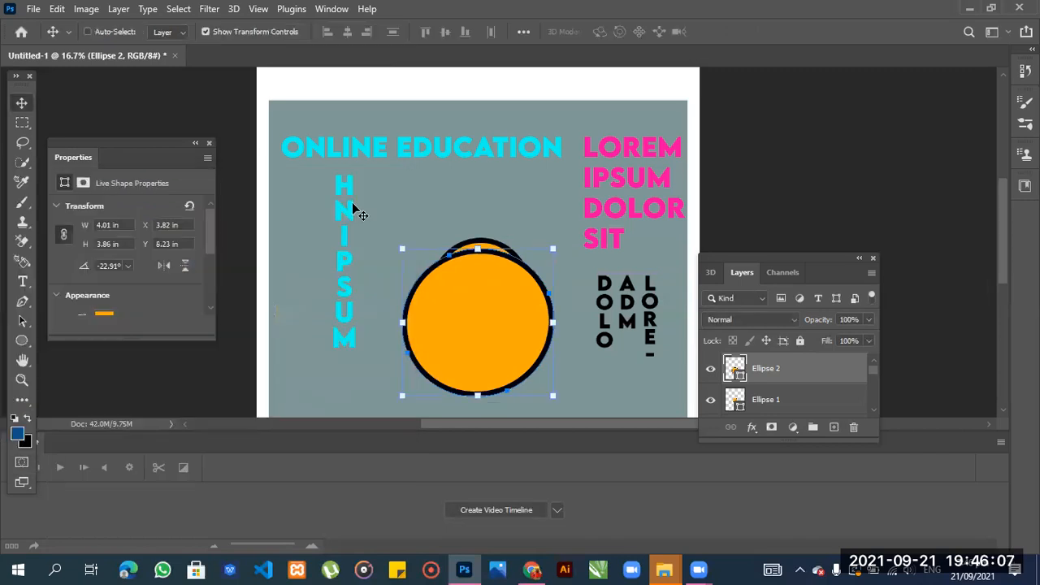
- Move the larger orange ellipse up and to the right, to about X 4.14 in, Y 5.94 in
right_click(488, 333)
click(431, 316)
mouse_move(513, 351)
mouse_down()
mouse_move(568, 341)
mouse_move(525, 336)
mouse_up()
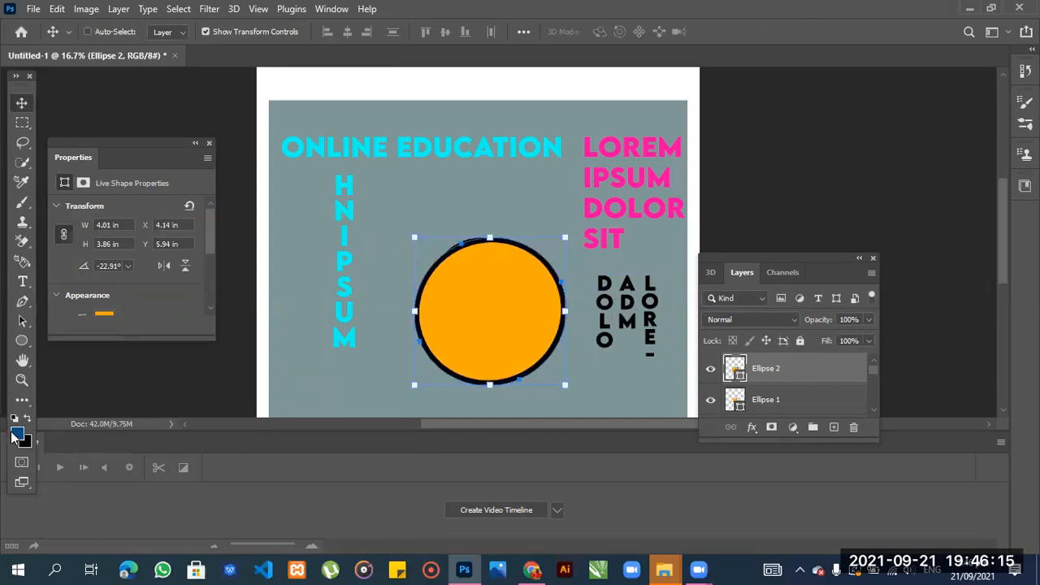
- Set the foreground color to a muted blue, hex 2d5b82
click(13, 436)
click(136, 308)
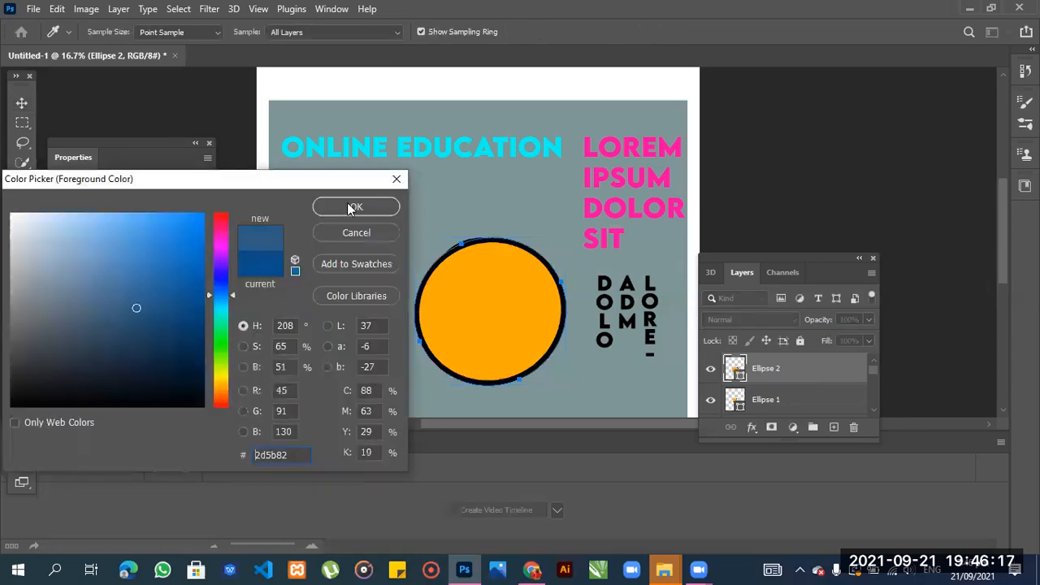
click(350, 208)
- Delete the Ellipse 2 layer holding the larger orange ellipse
drag(519, 275, 511, 280)
drag(872, 371, 873, 366)
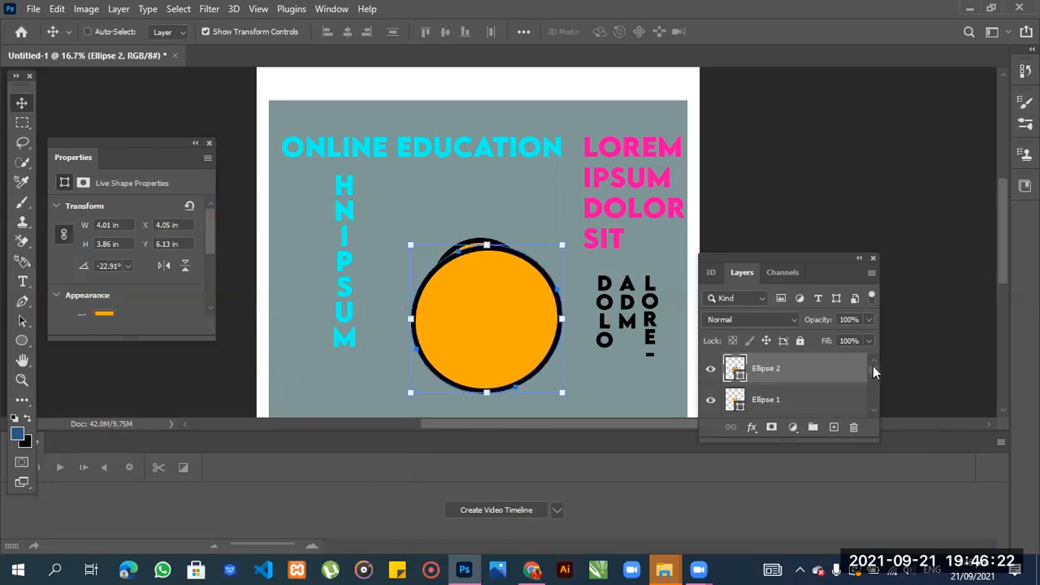
click(853, 428)
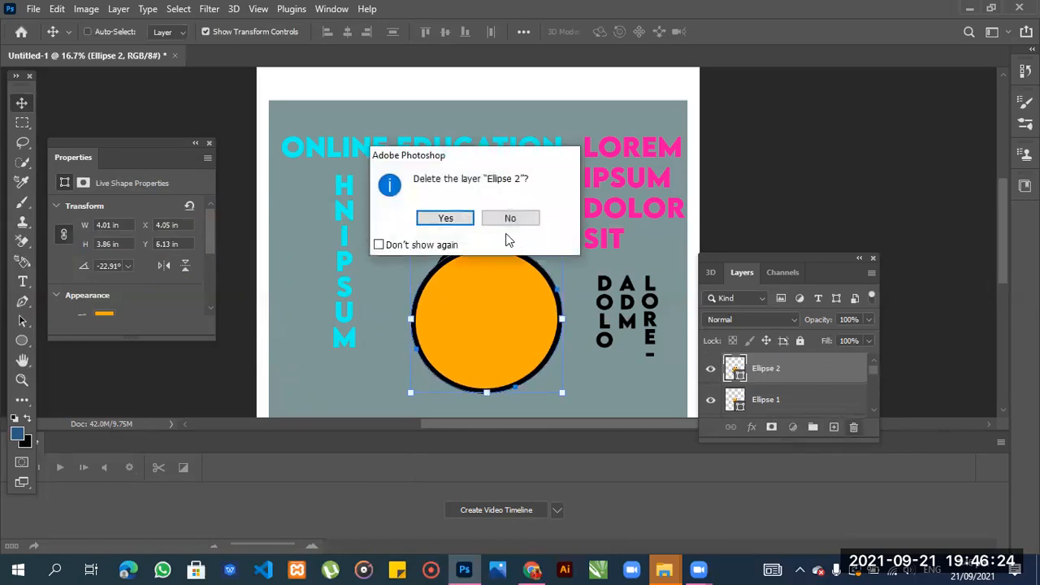
click(462, 218)
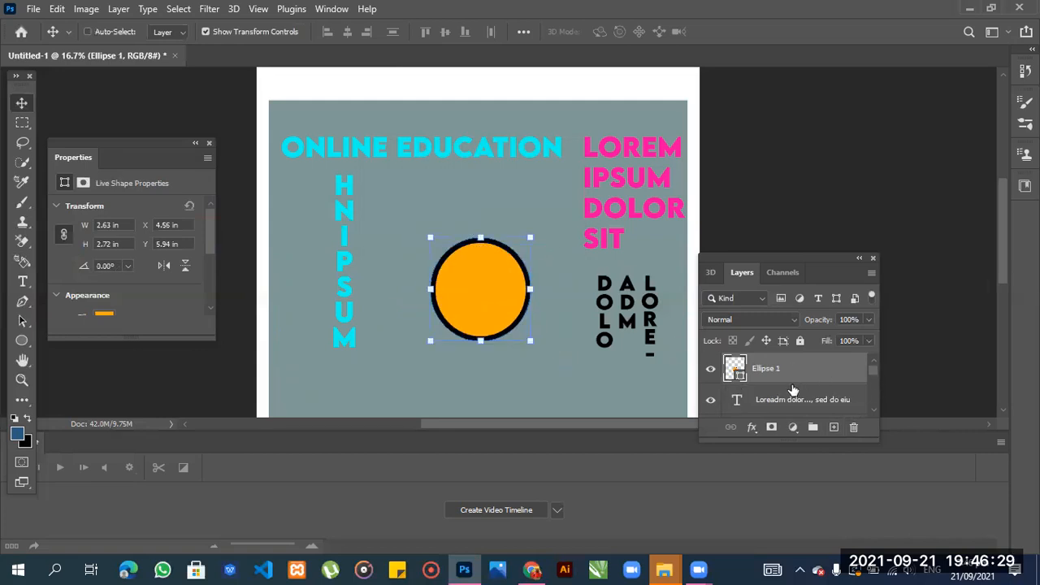
- Add a new layer and draw a brown ellipse of about 1012 by 1057 px over the orange one
click(835, 427)
click(22, 340)
drag(434, 221, 556, 361)
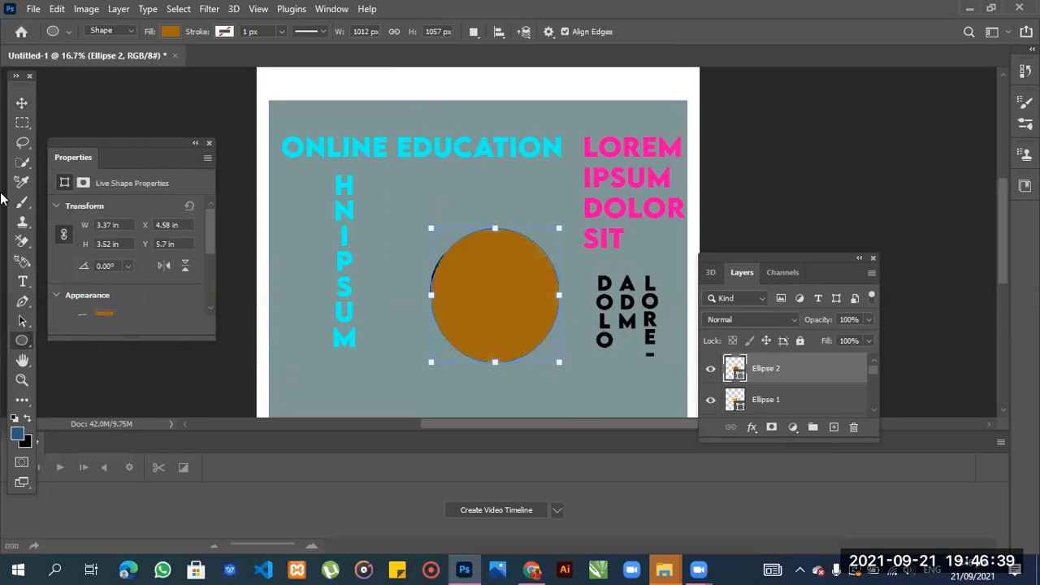
- Move the brown ellipse down and to the left, to about X 4.12 in, Y 6.31 in
click(22, 102)
drag(488, 314, 470, 329)
right_click(466, 310)
key(Escape)
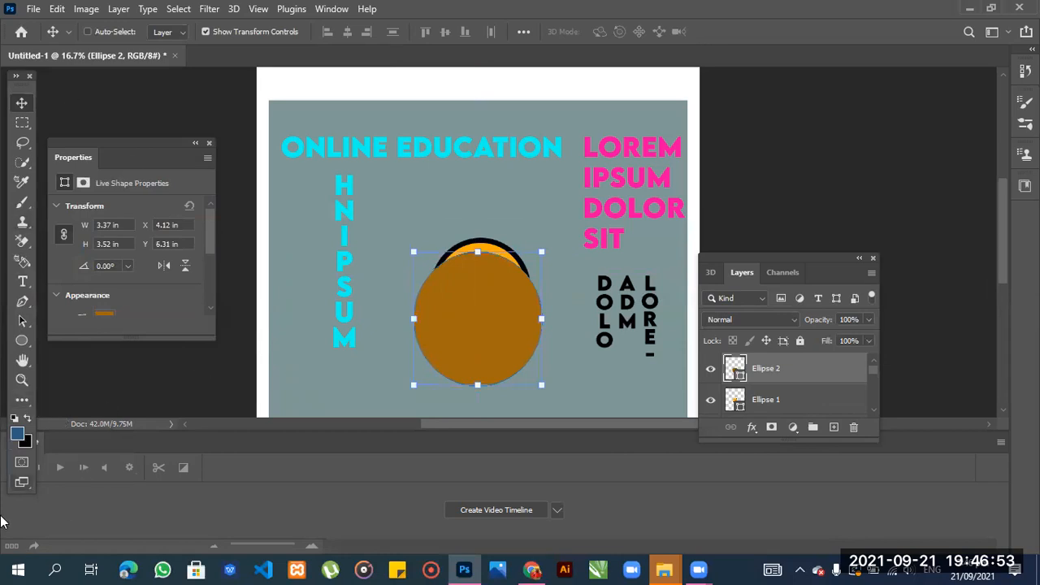
- Check the background color in the Color Picker and keep it as it is
click(26, 443)
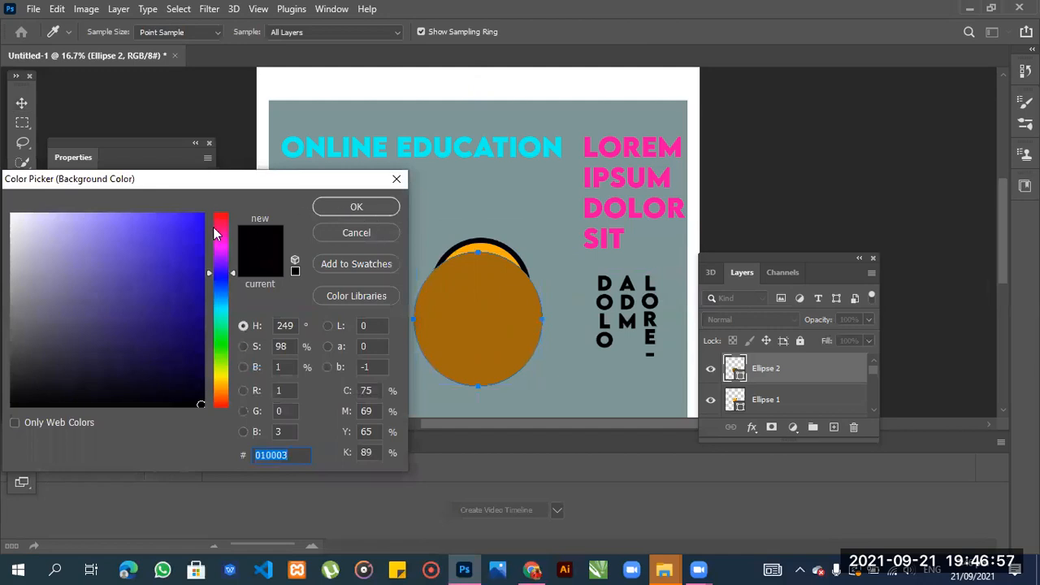
click(359, 208)
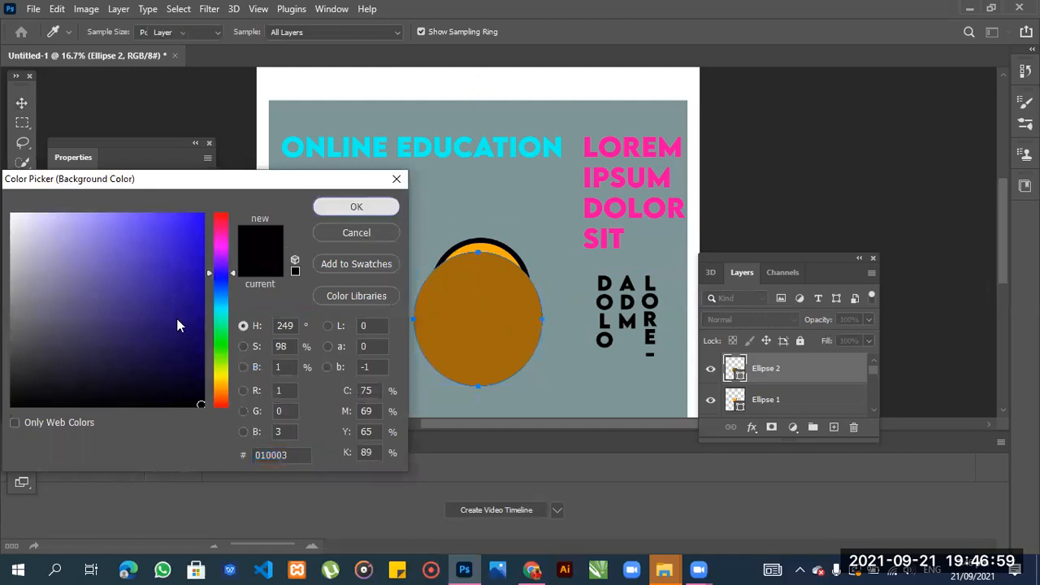
click(25, 444)
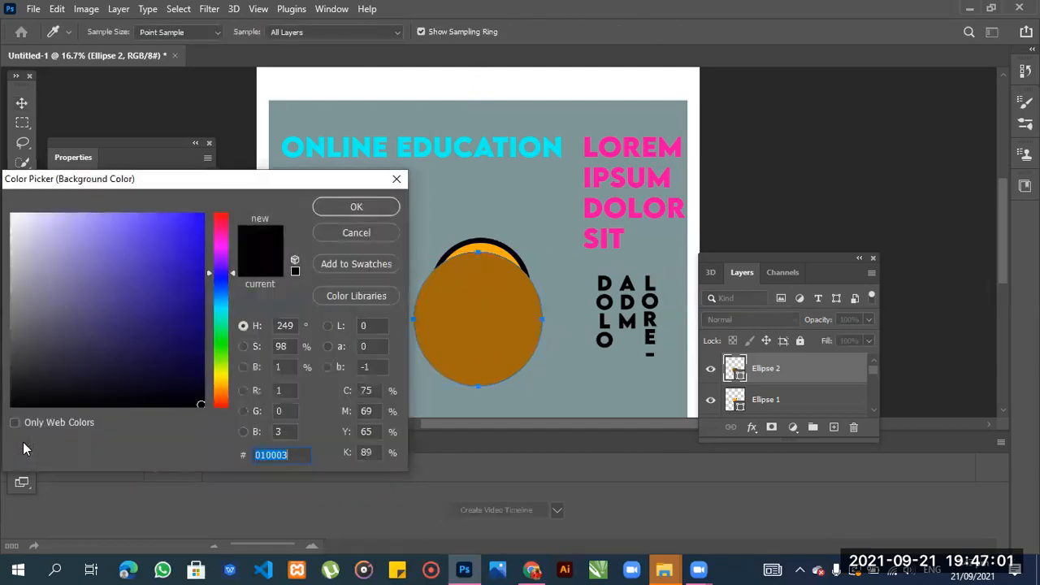
click(366, 207)
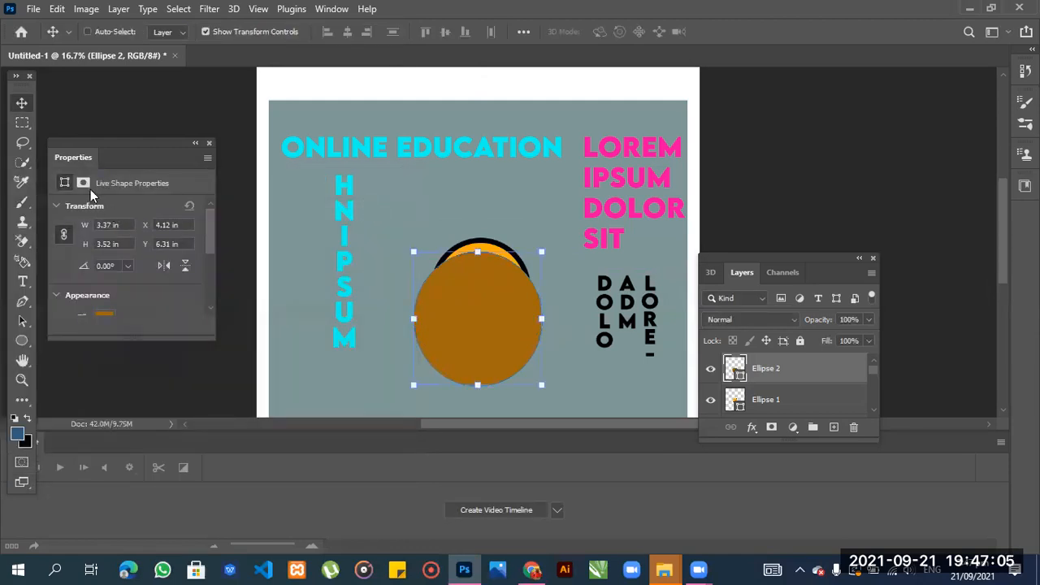
- Give the brown ellipse a black stroke 20 px wide
scroll(206, 248, down, 3)
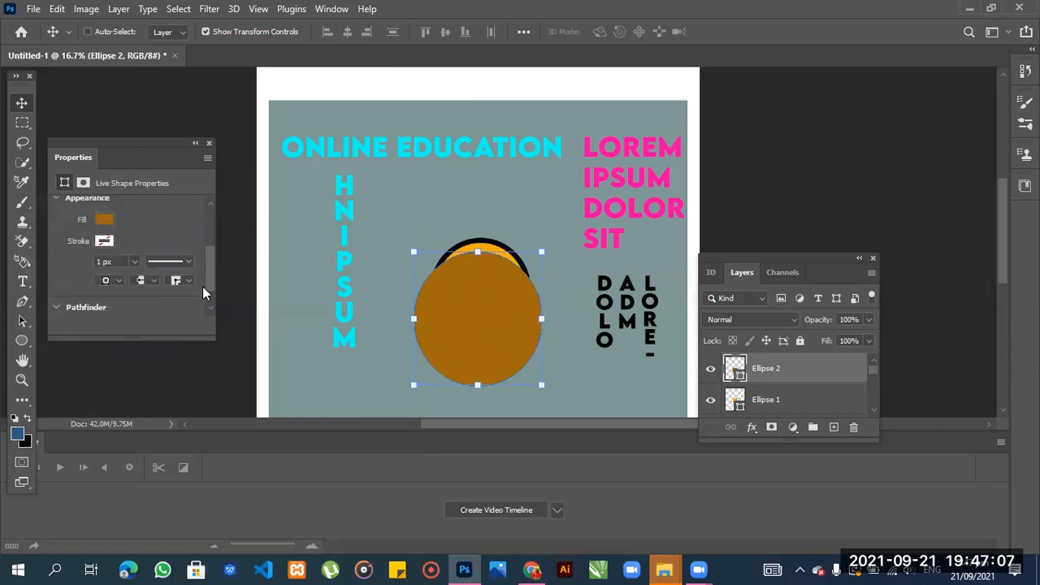
click(104, 211)
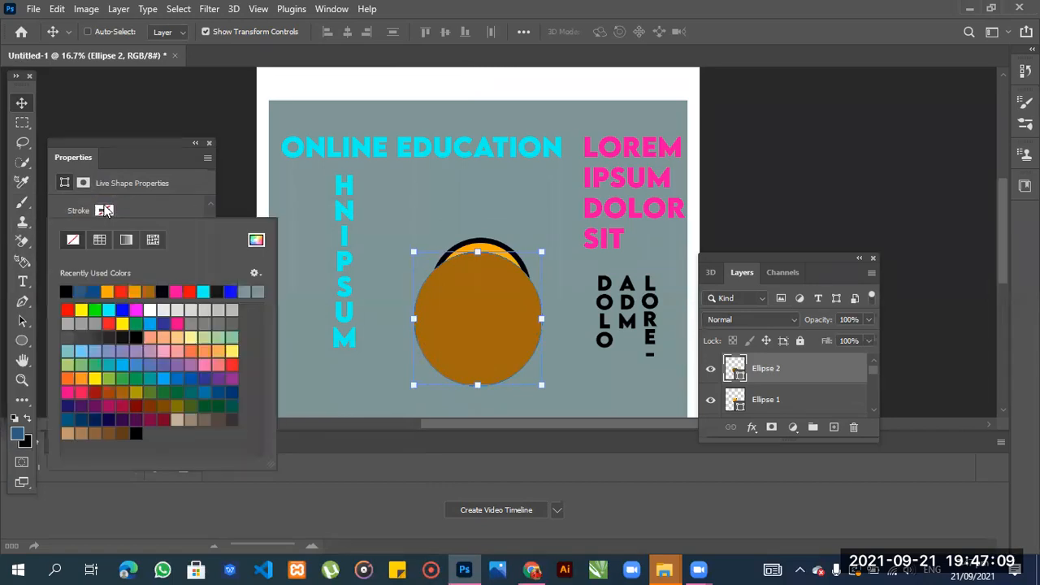
click(164, 290)
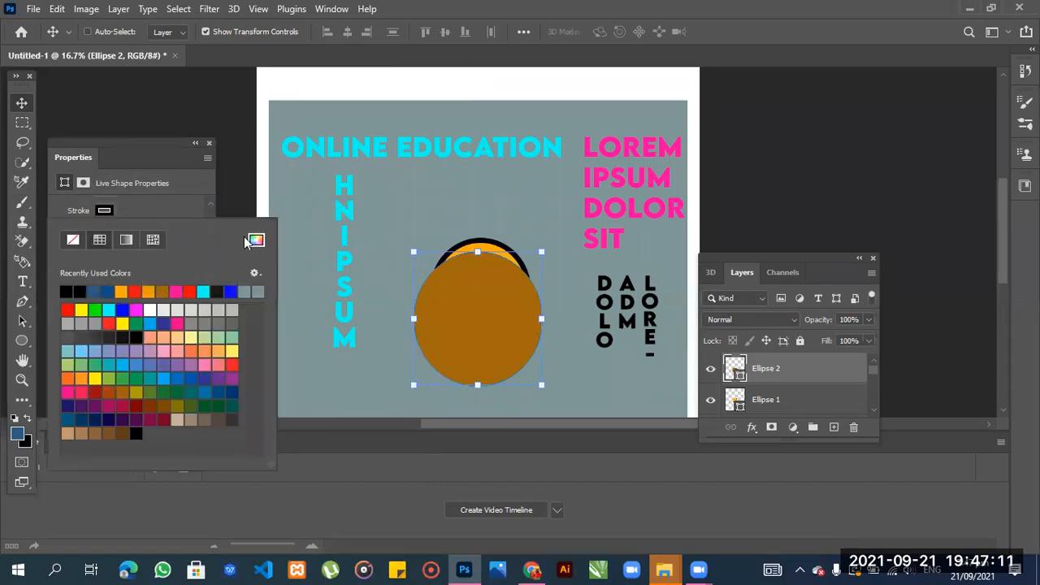
click(248, 182)
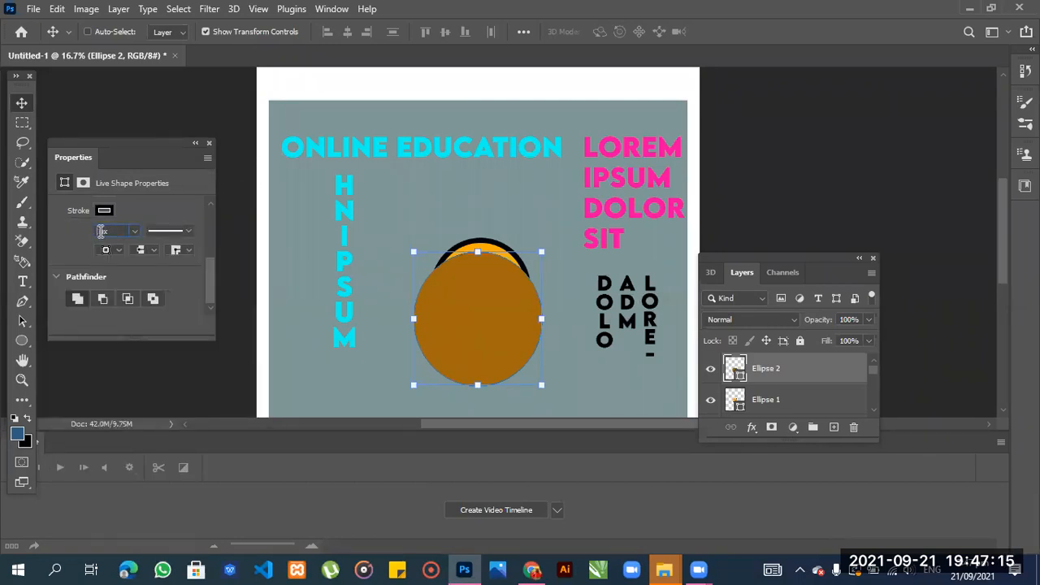
text(30)
- Try the dashed and dotted stroke styles on the brown ellipse and return to the solid line
click(187, 232)
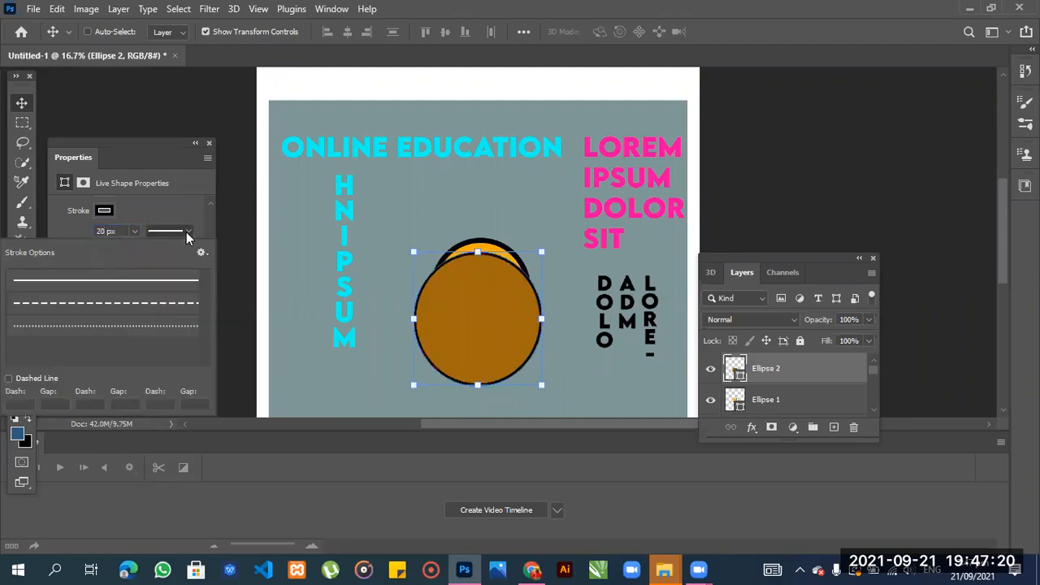
click(175, 305)
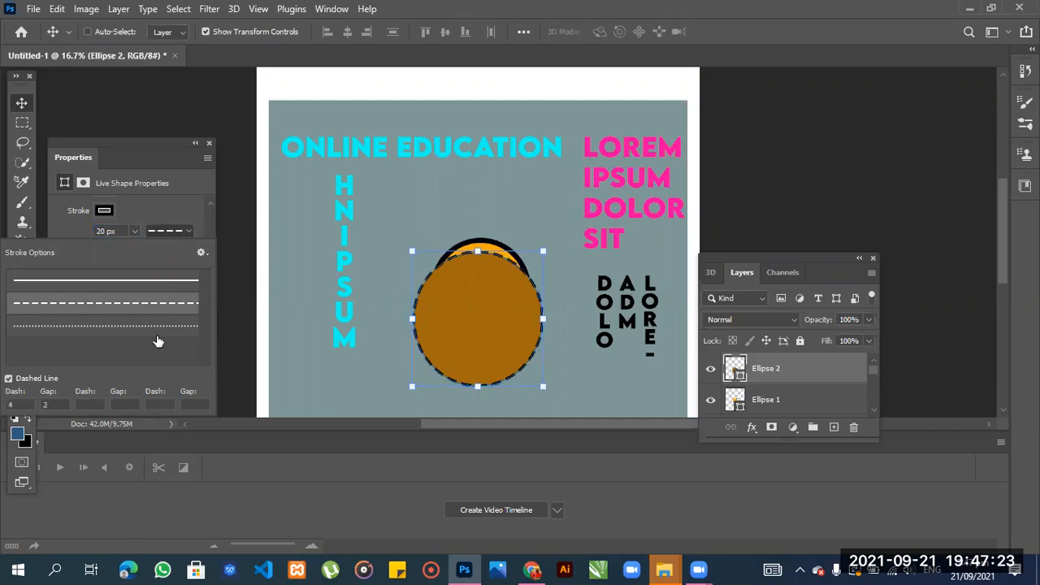
click(161, 328)
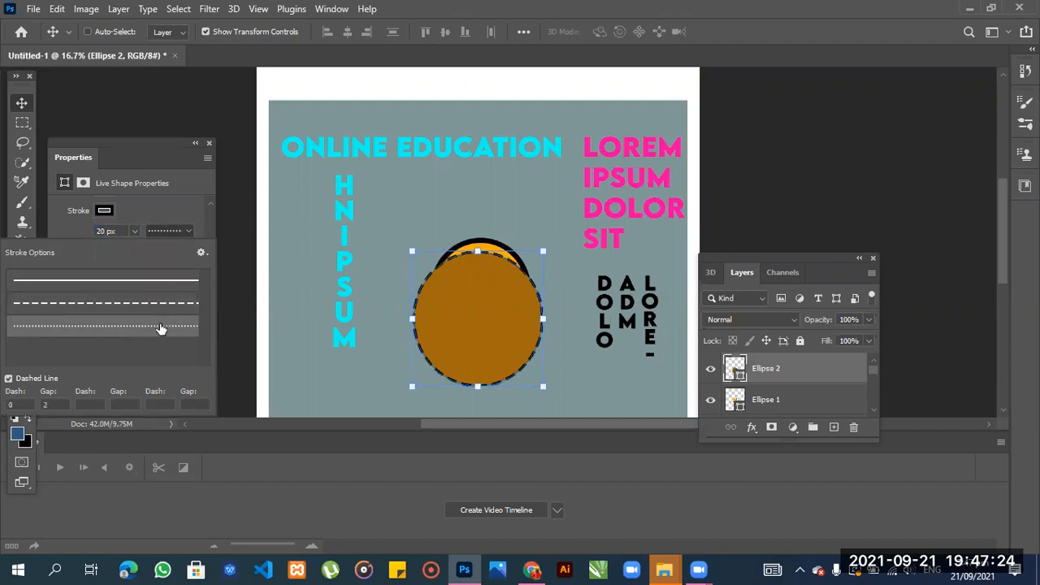
click(172, 282)
click(230, 216)
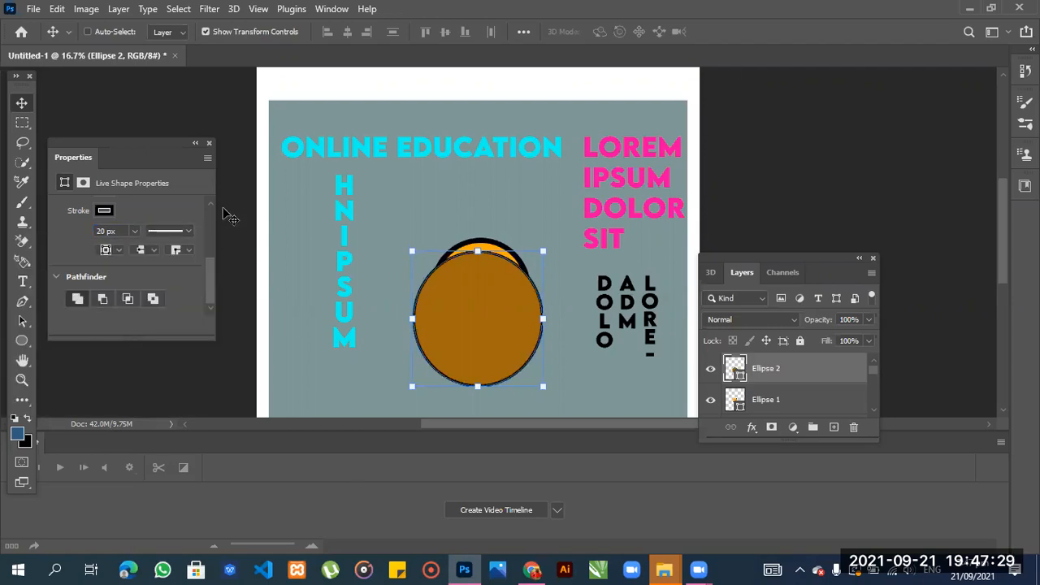
- Nudge the brown ellipse slightly right and try the Subtract and Exclude Pathfinder operations on it, ending on Exclude
drag(486, 300, 490, 301)
mouse_move(207, 291)
mouse_down()
mouse_move(207, 271)
mouse_move(209, 305)
mouse_up()
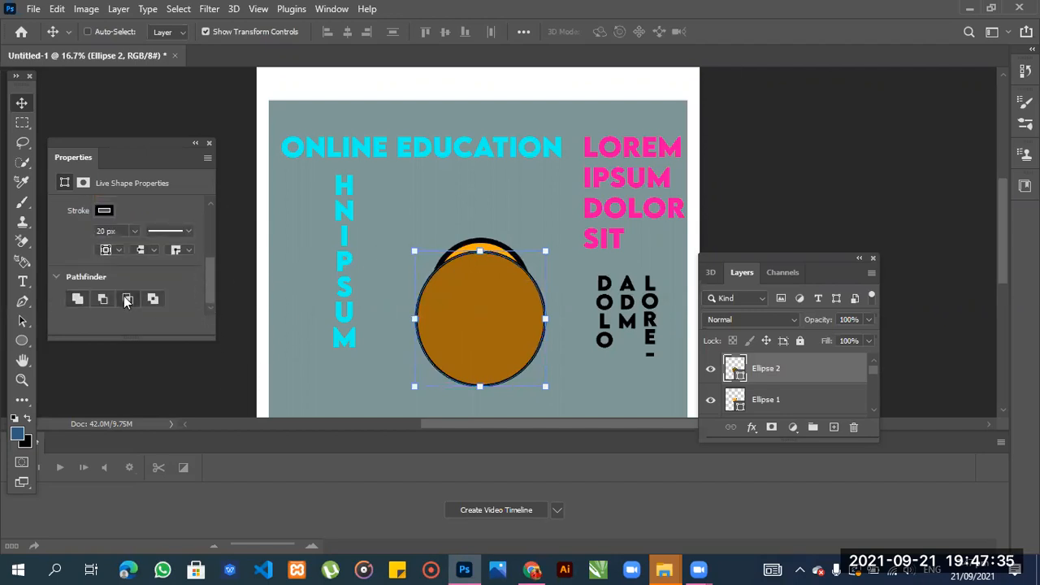
click(152, 300)
click(151, 300)
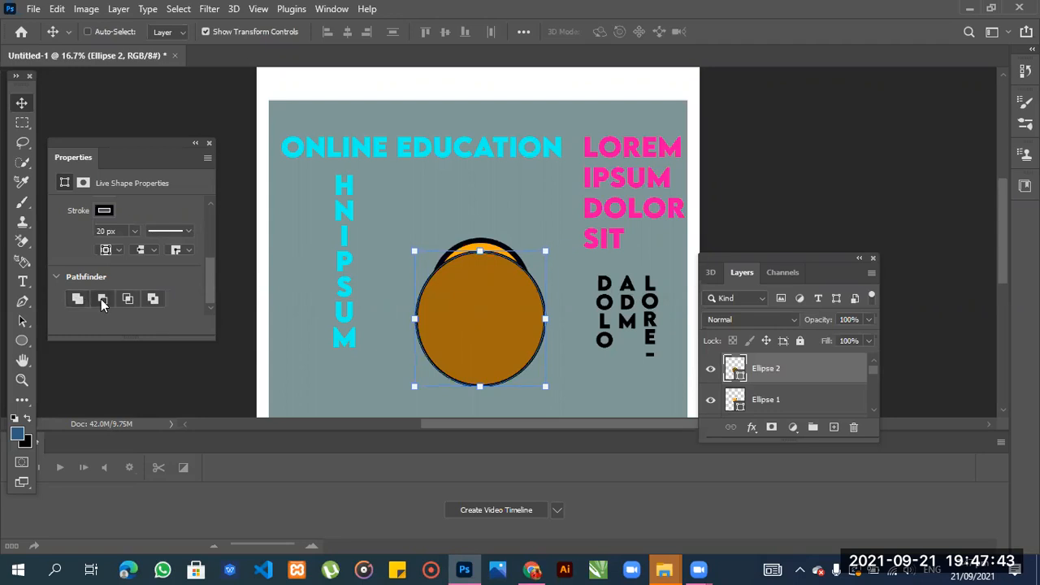
click(102, 299)
click(154, 299)
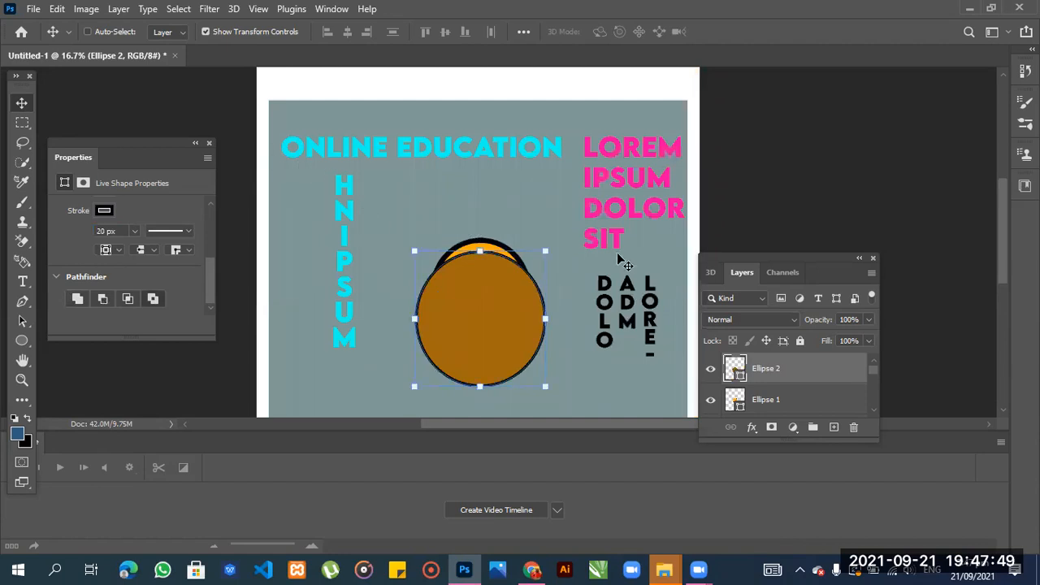
drag(161, 143, 172, 110)
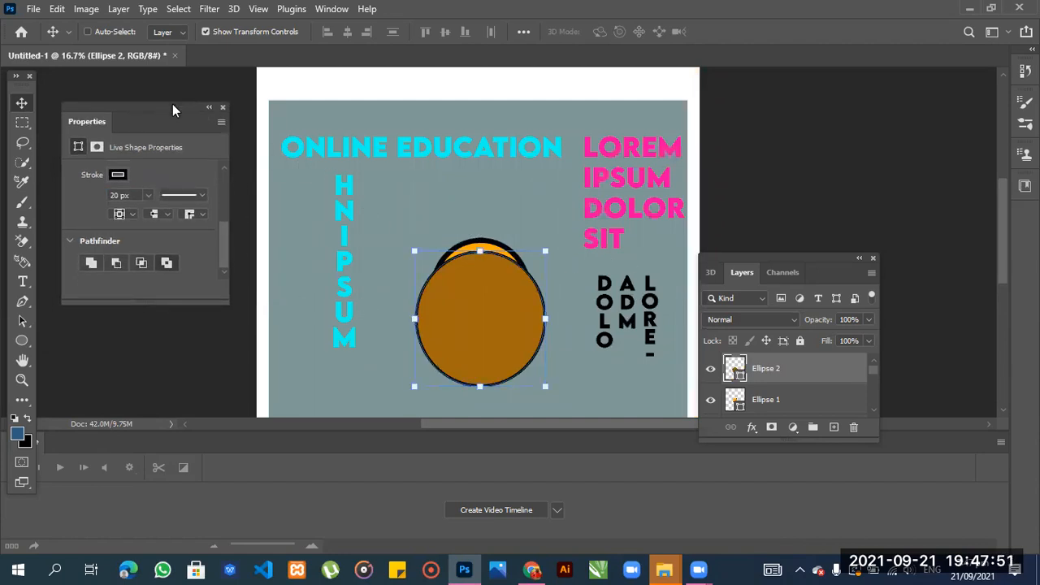
- Place text inside the brown ellipse with the Type tool and trim the placeholder so CONSECTETUR fills the shape
click(22, 282)
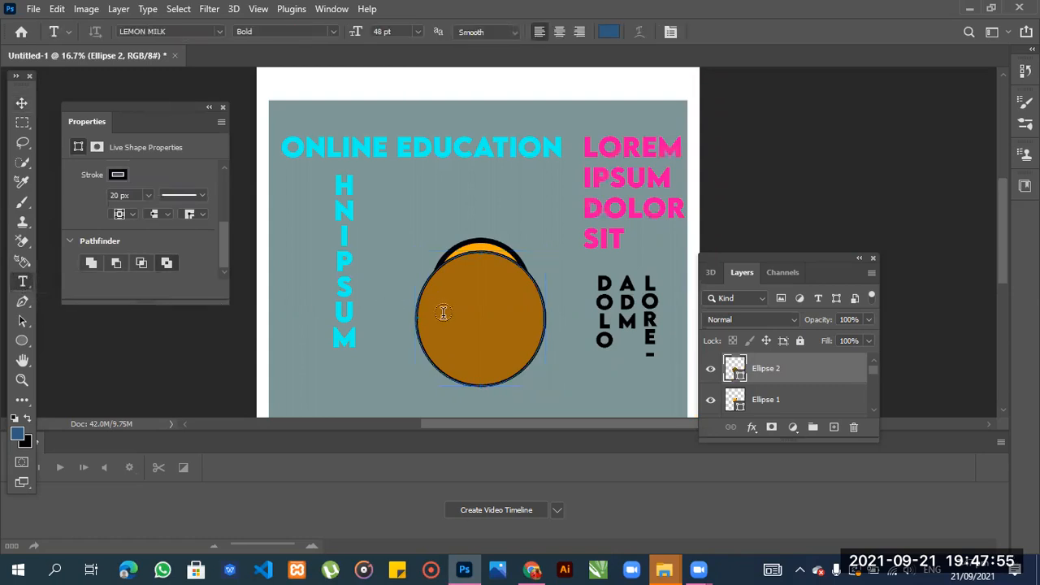
click(443, 314)
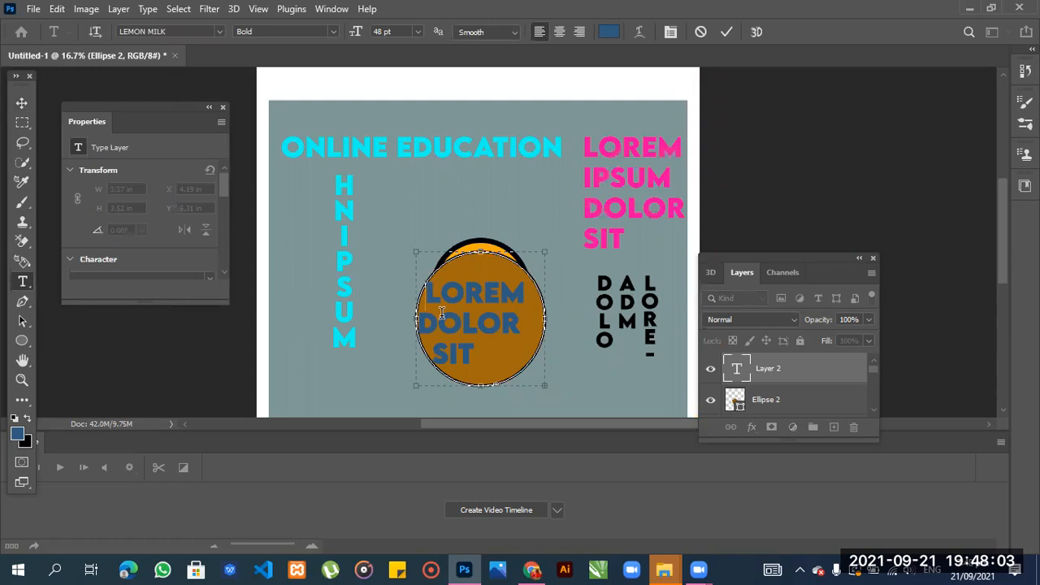
key(Delete)
key(Delete)
key(Delete)
key(Delete)
key(Delete)
key(Delete)
drag(524, 358, 422, 302)
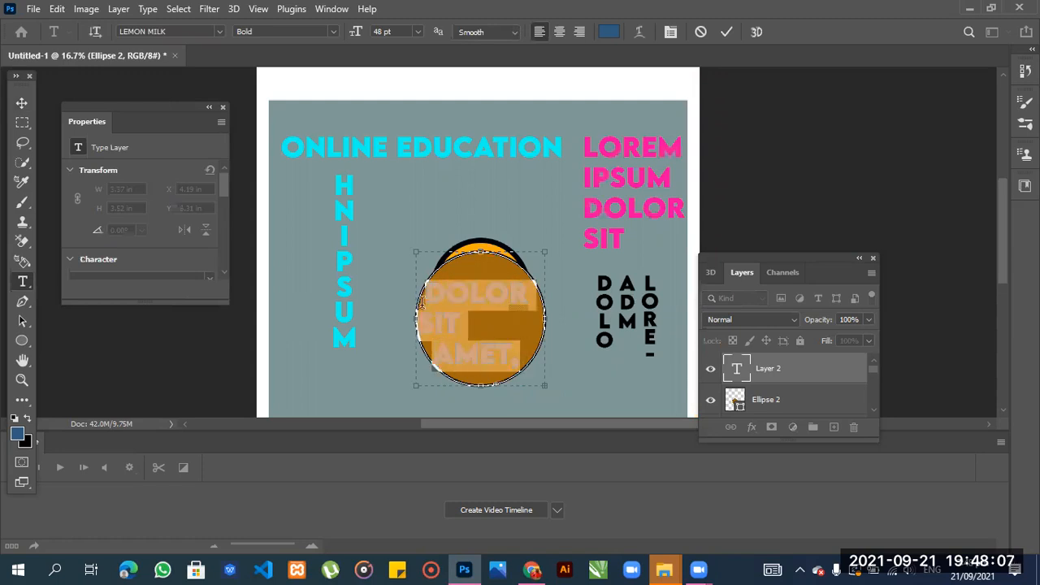
text(CONSECTETUR)
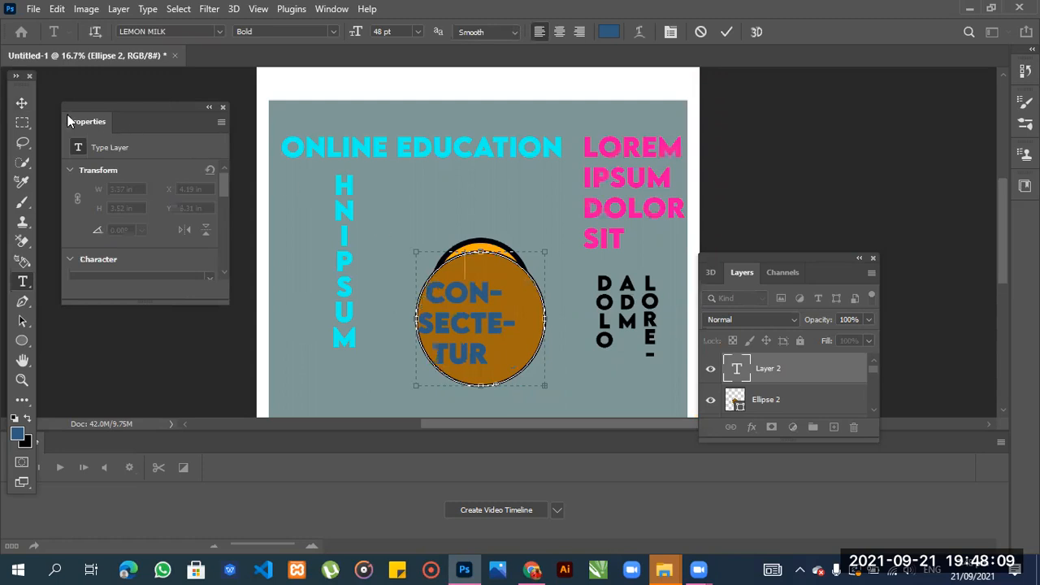
- Move the text off the brown ellipse onto the vertical text and delete the text layer
click(22, 102)
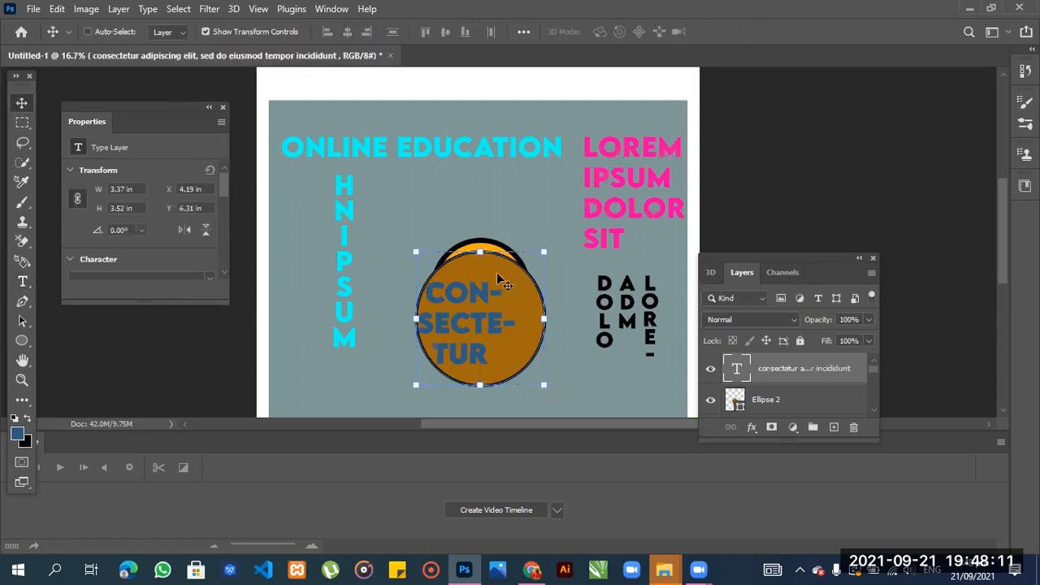
drag(386, 278, 395, 277)
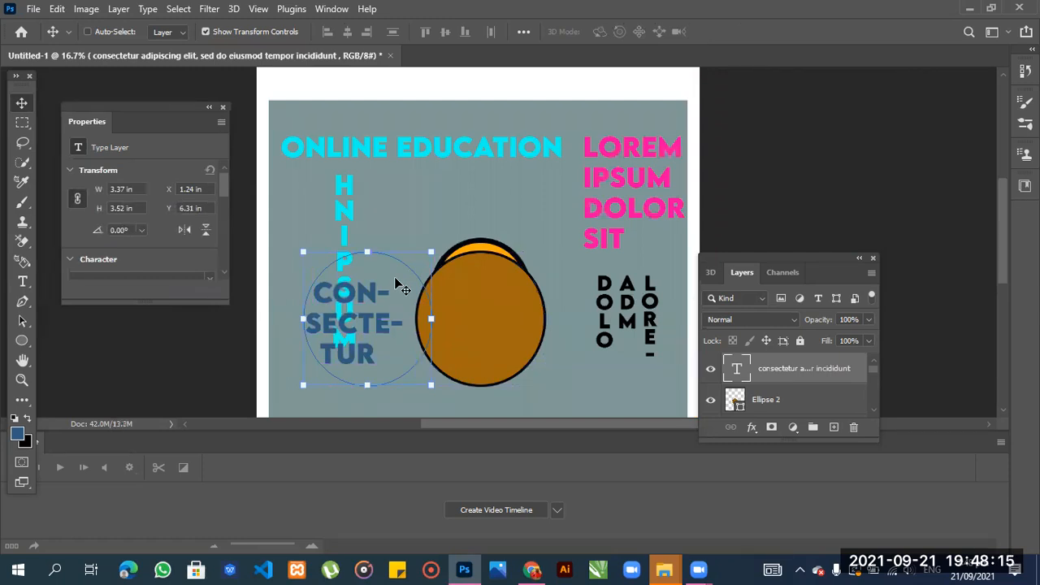
key(Delete)
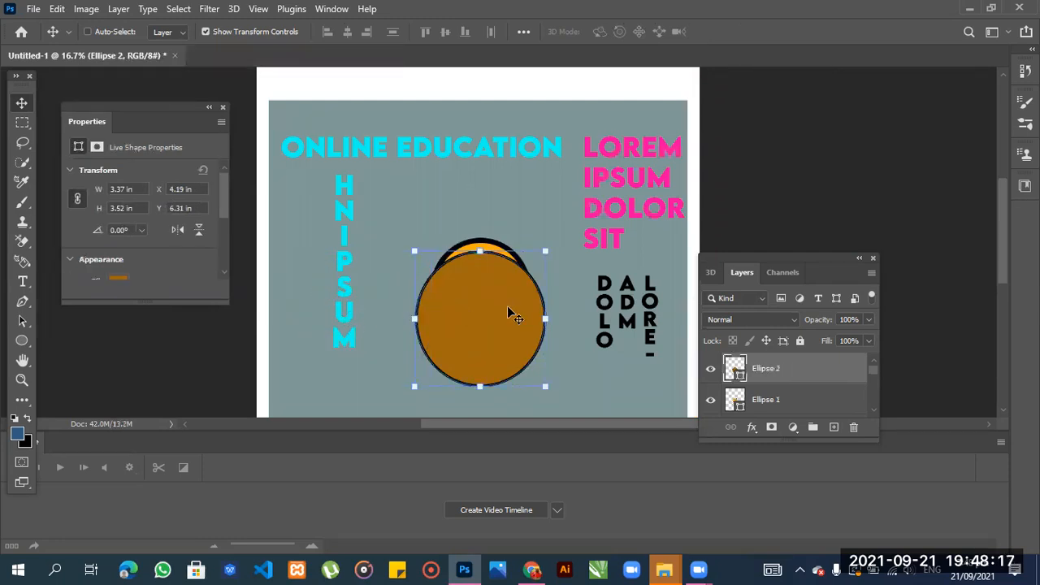
- Delete the brown ellipse's layer and shift the orange ellipse slightly left
click(854, 431)
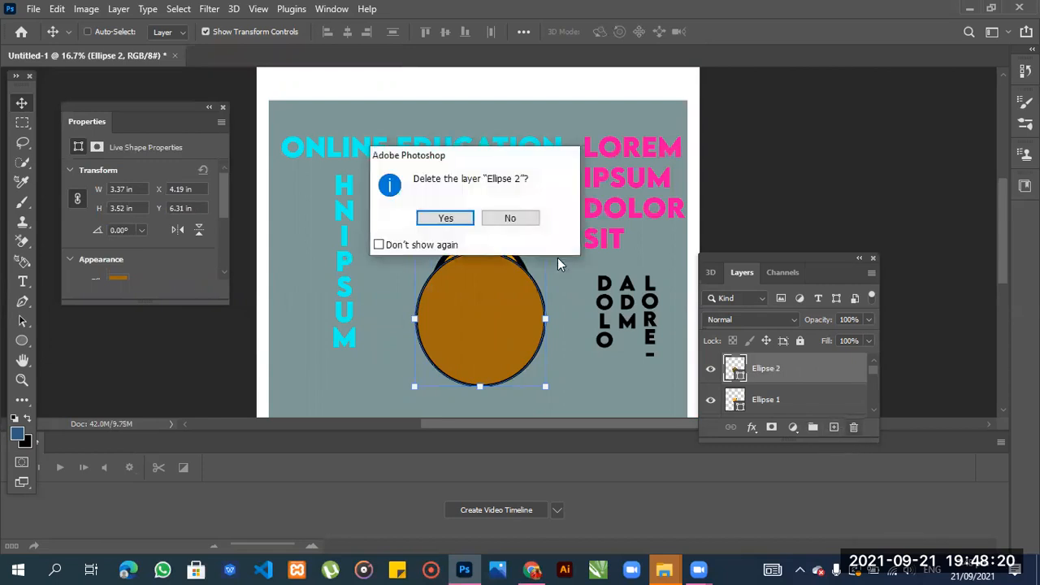
click(461, 220)
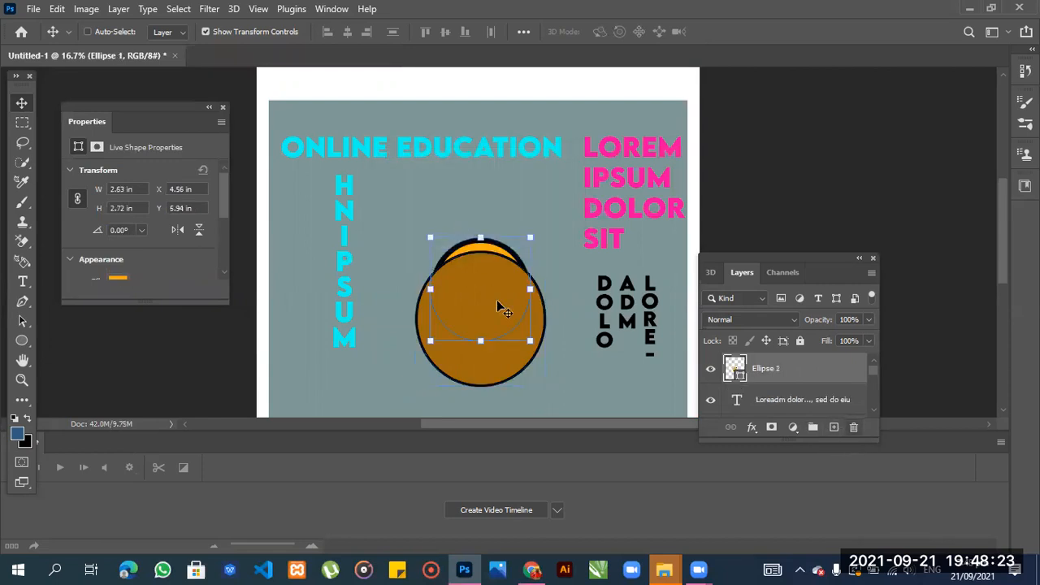
drag(486, 307, 461, 301)
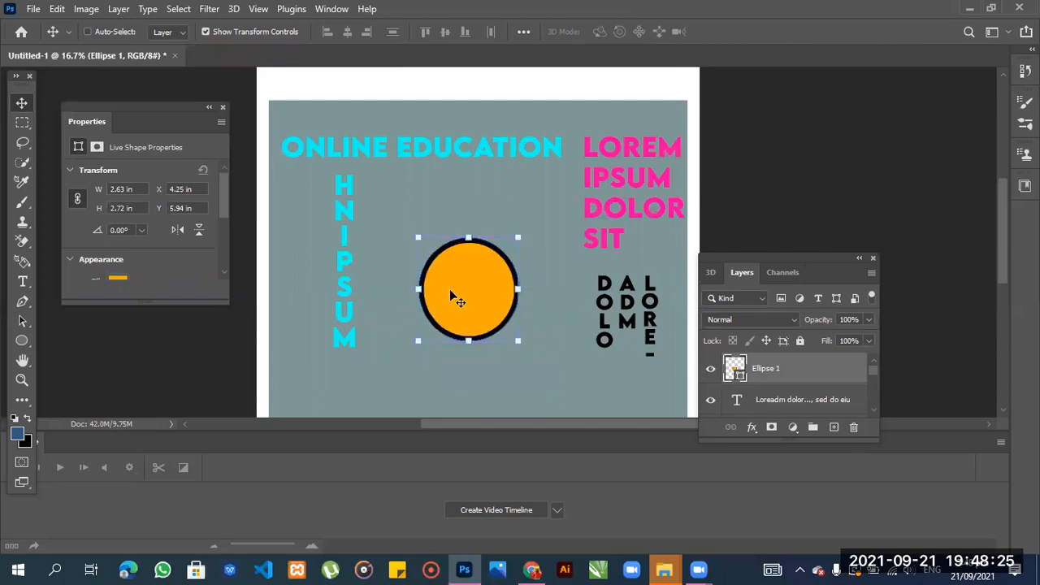
- Write "online education" inside the orange ellipse, replacing the placeholder text
click(21, 281)
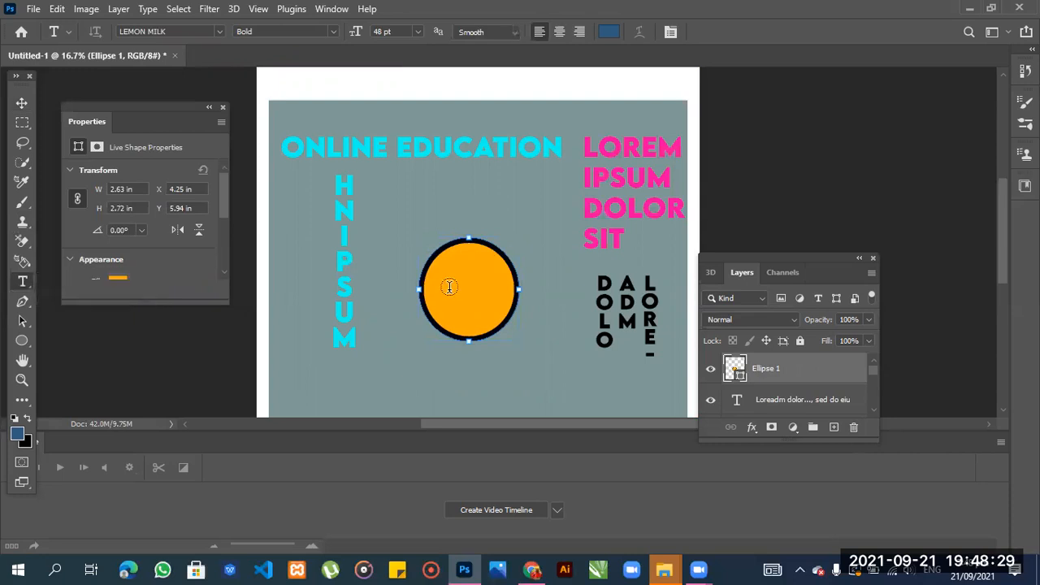
click(449, 286)
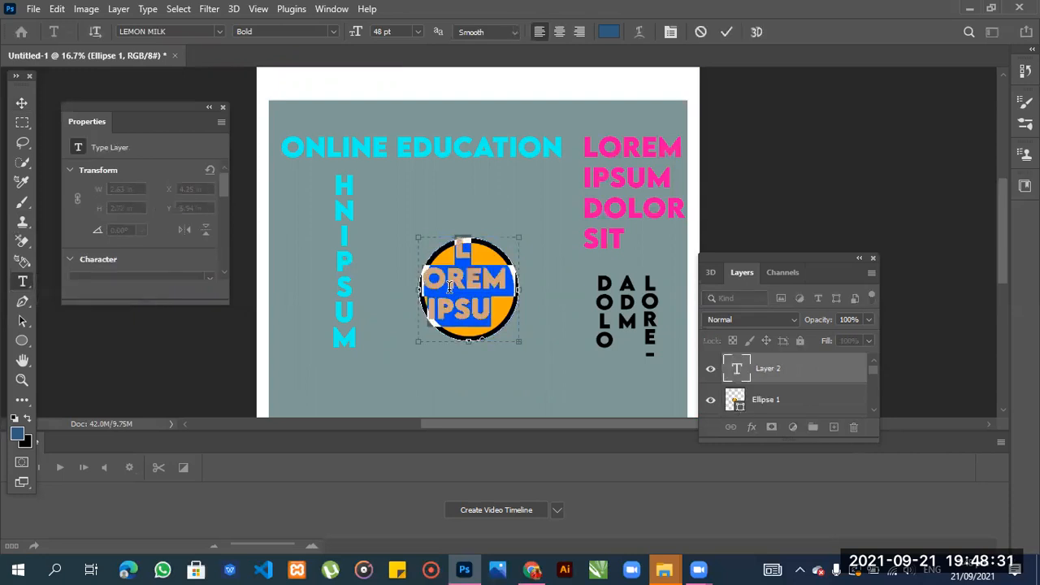
key(BackSpace)
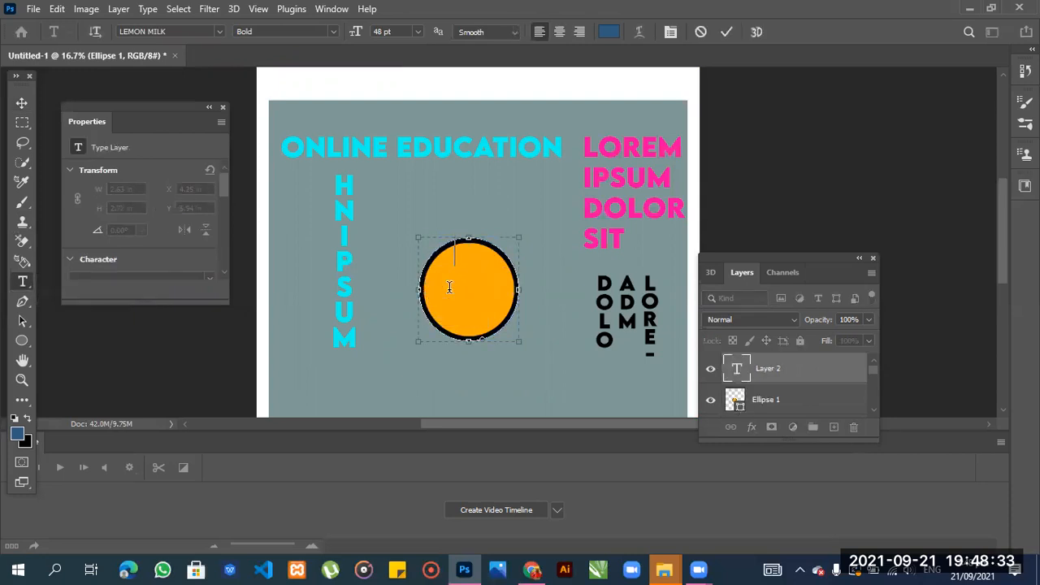
text(ONLINE)
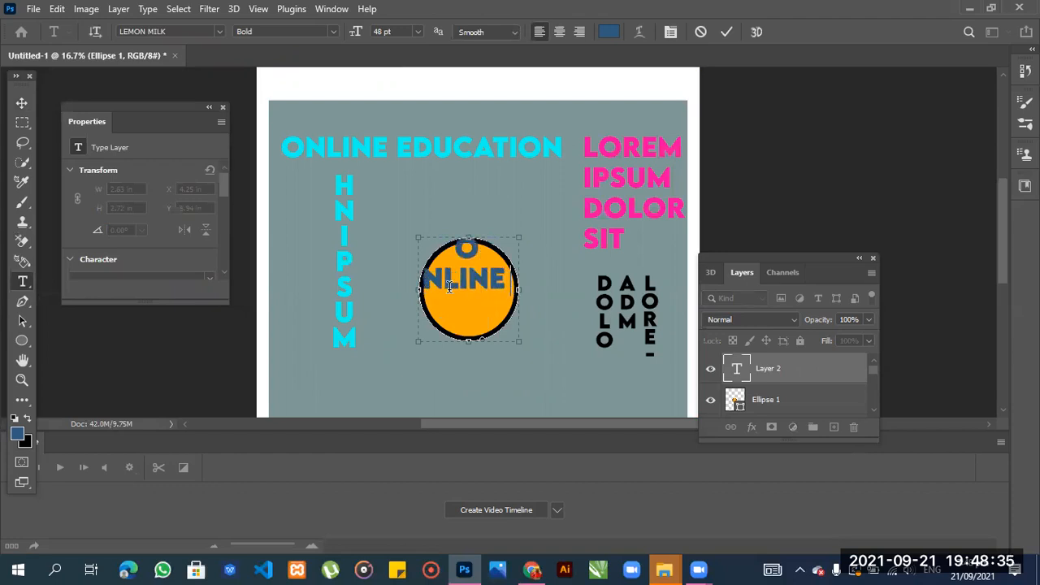
text( EDUC)
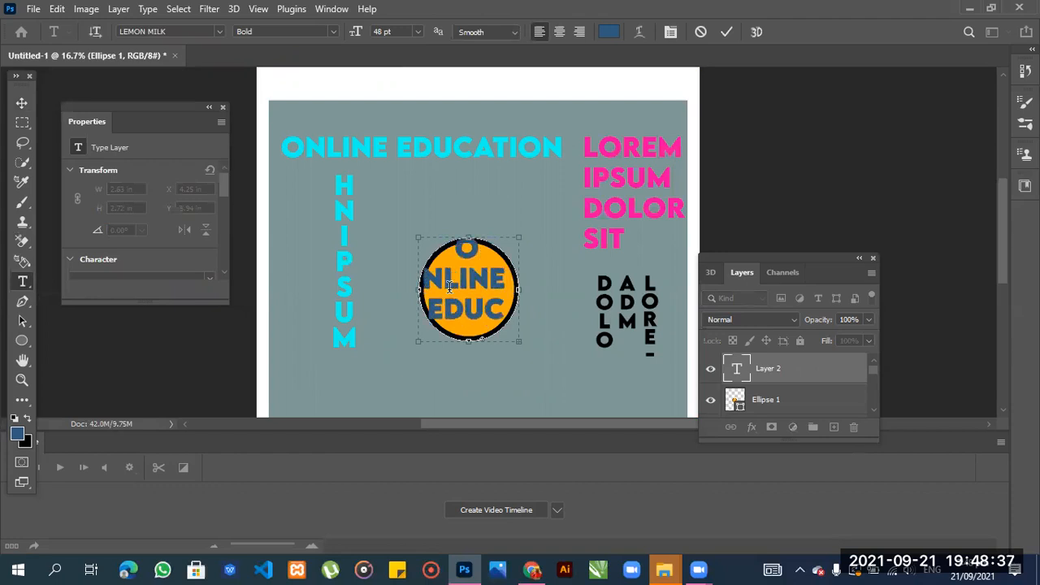
key(BackSpace)
text(-)
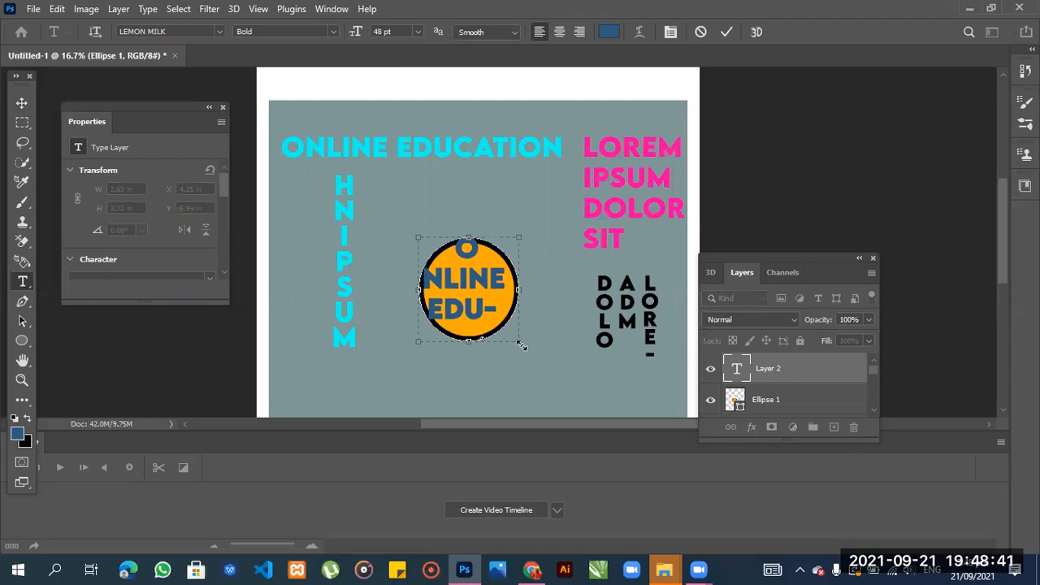
- Shrink the text area to about 2.22 × 2.14 in, center it in the orange ellipse, and delete the text layer
mouse_move(502, 324)
mouse_down()
mouse_move(508, 286)
mouse_move(480, 302)
mouse_move(490, 311)
mouse_up()
drag(444, 283, 506, 321)
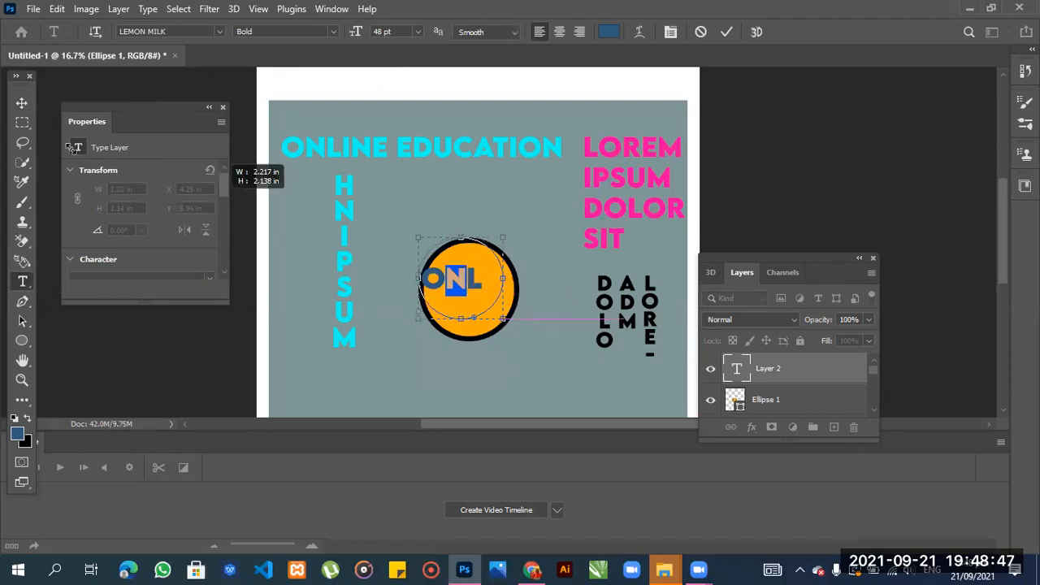
click(22, 102)
drag(452, 283, 483, 290)
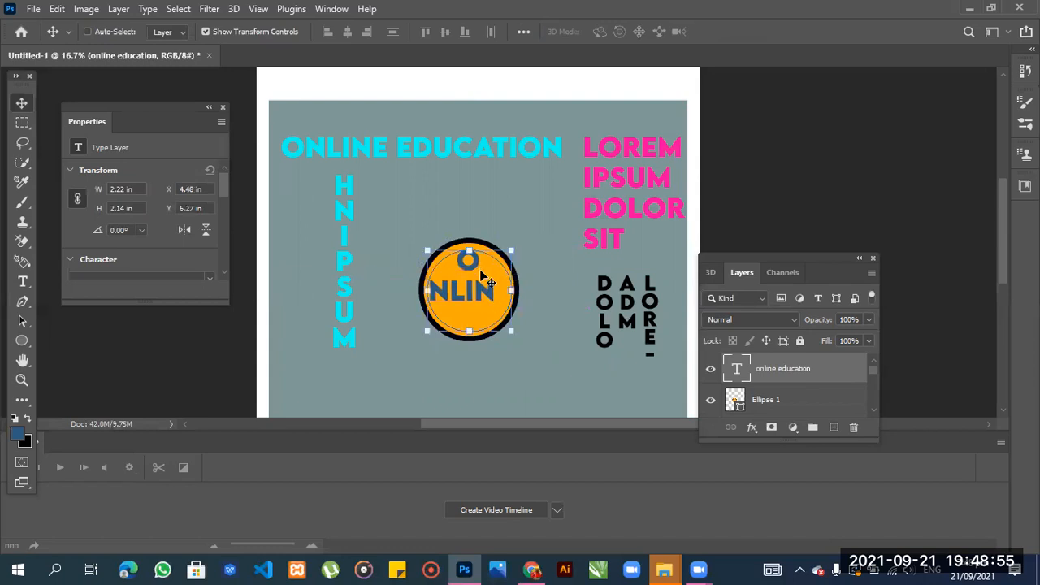
click(483, 284)
key(Delete)
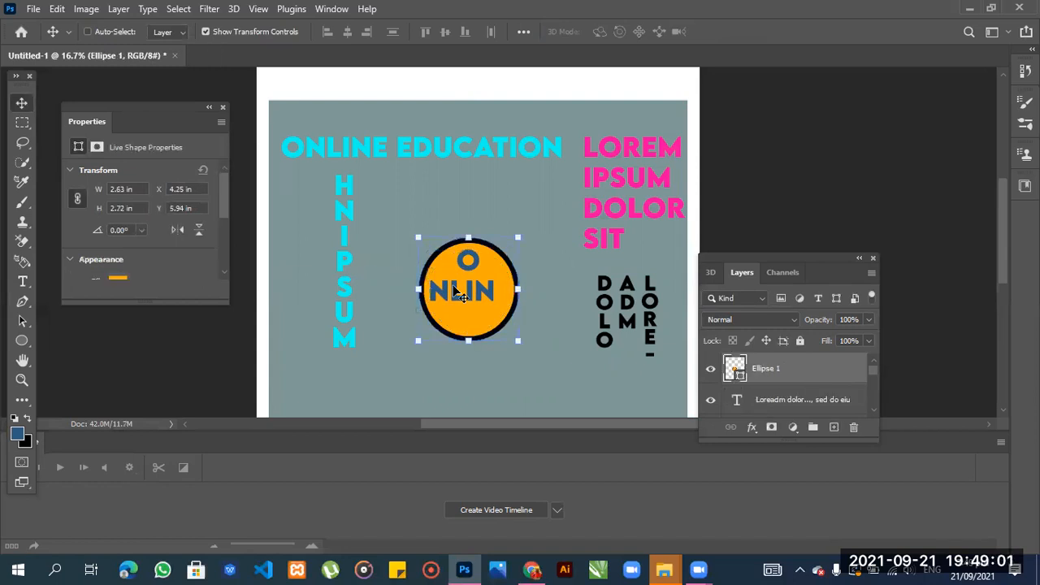
- Write "online education" along the outline of the orange ellipse with the Horizontal Type Tool
click(25, 285)
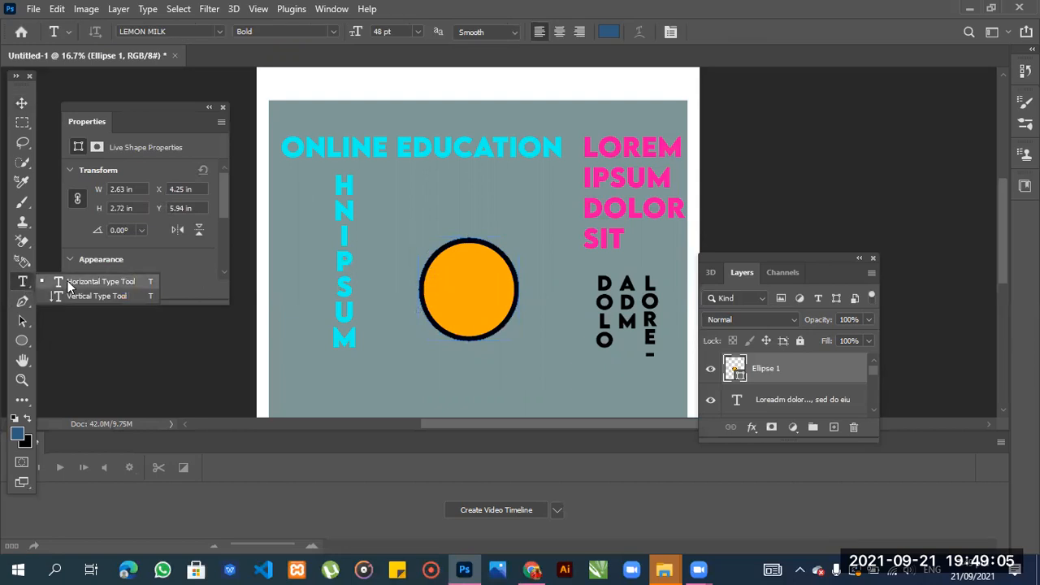
click(69, 286)
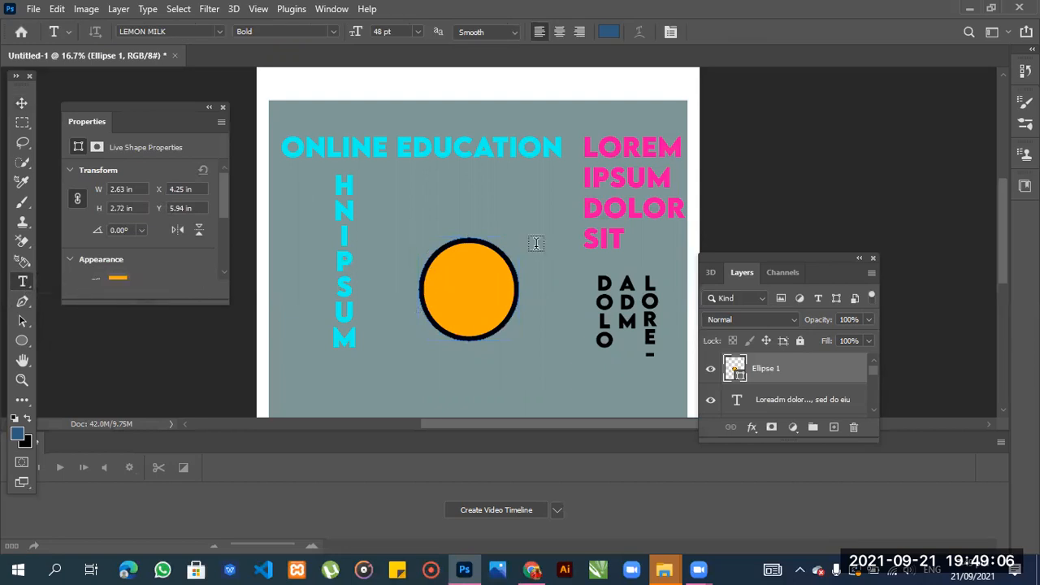
click(421, 286)
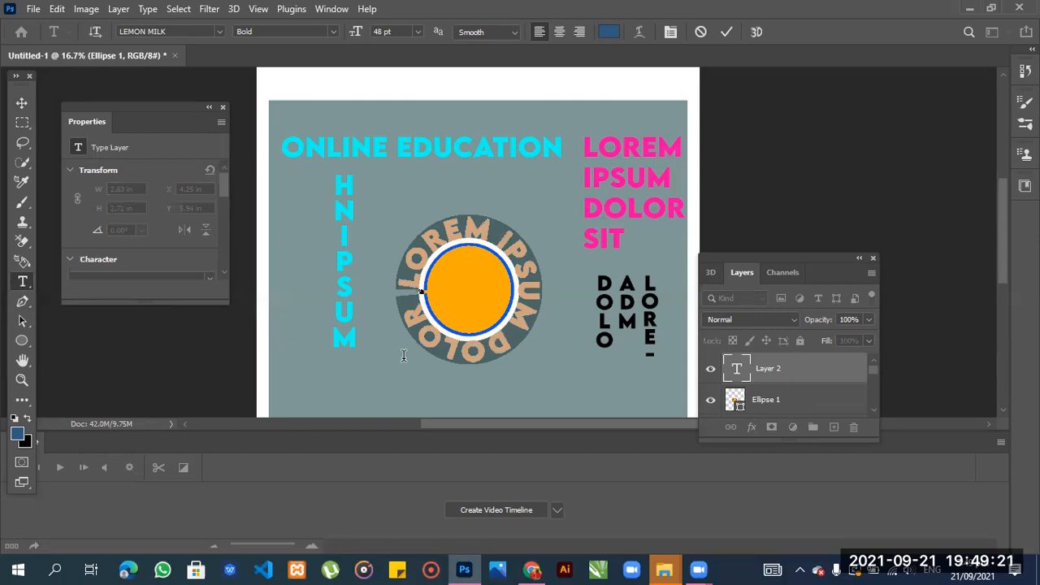
text(online)
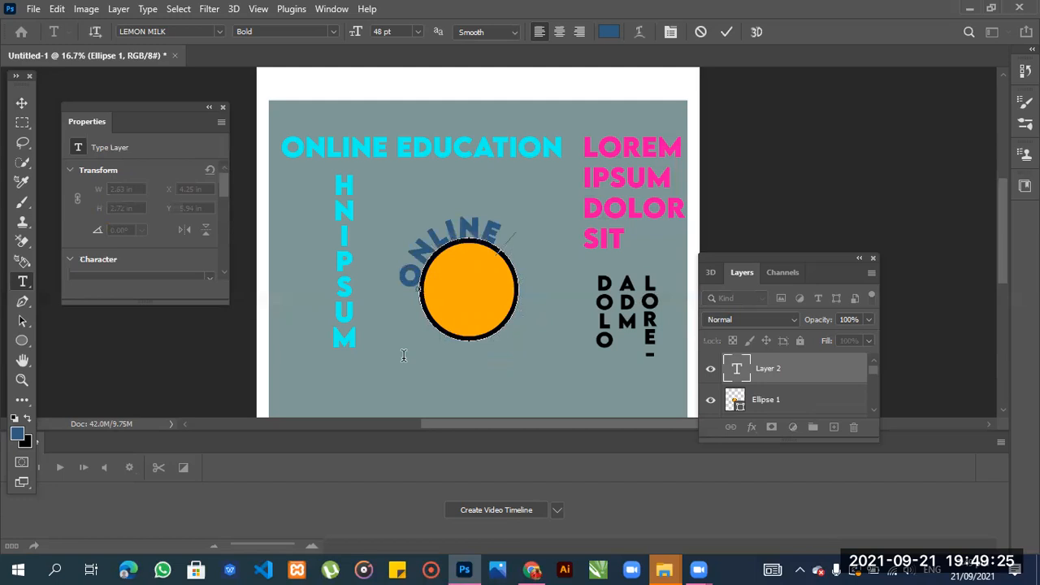
text( educati)
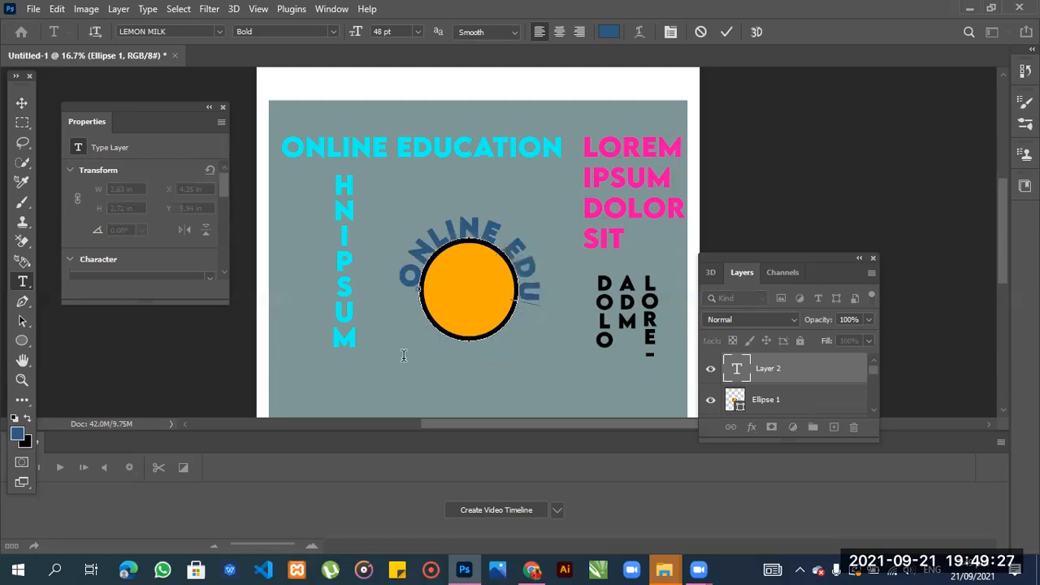
text(on)
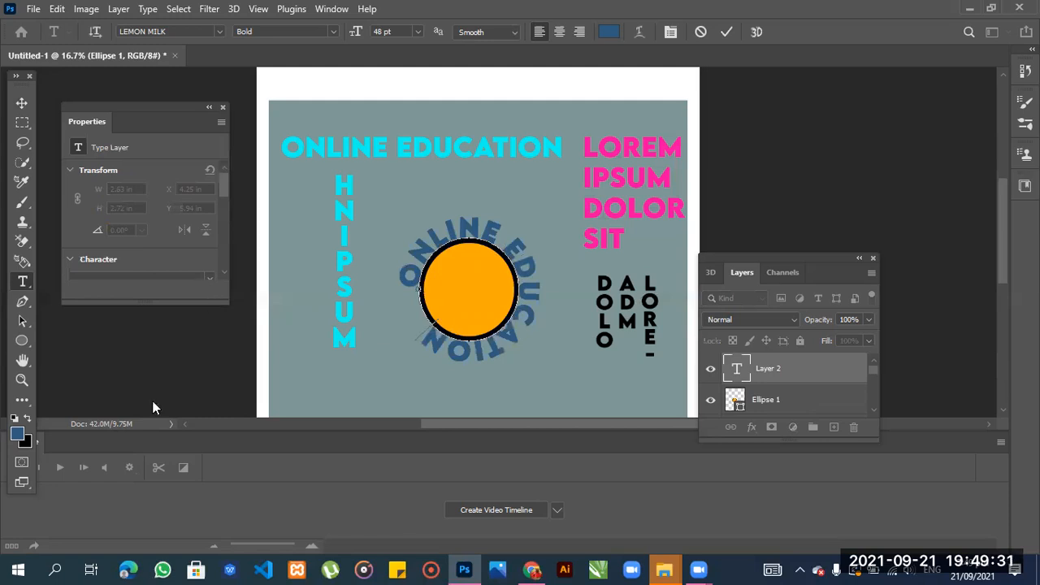
- Set the foreground color to off-white eff2f5, accept the same text color, and finish editing the circular text
click(17, 433)
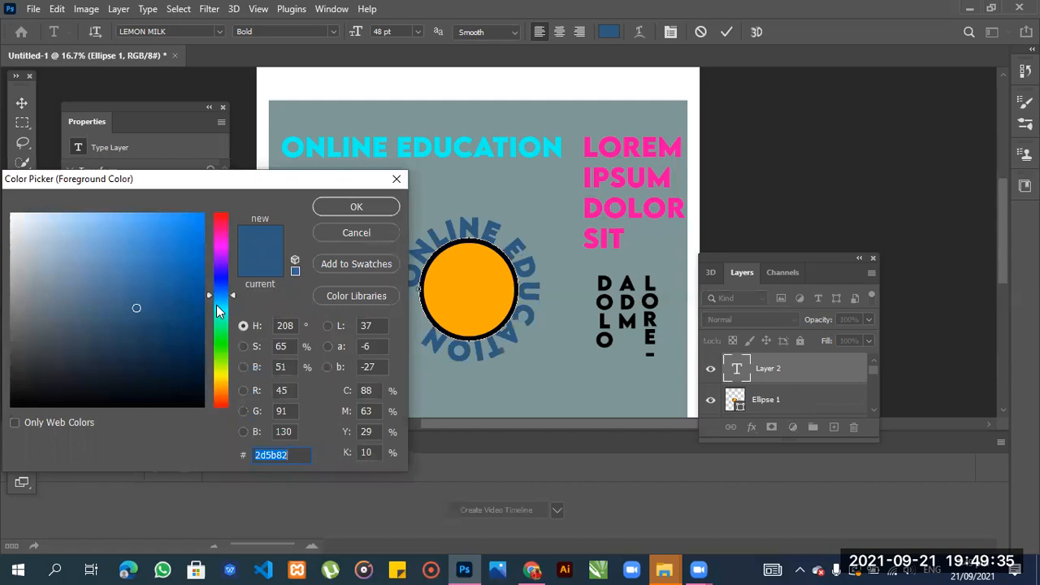
click(15, 221)
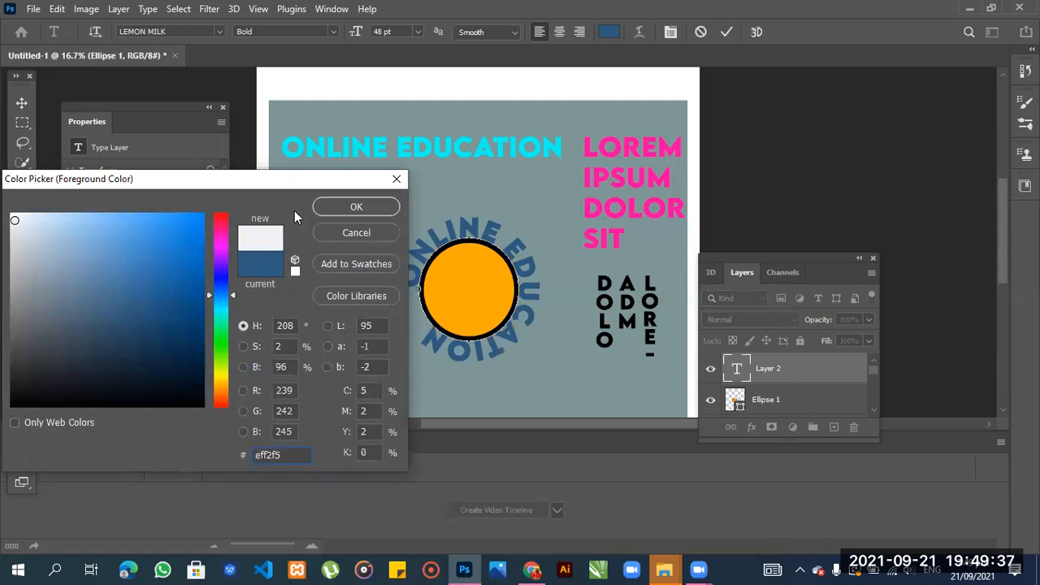
click(355, 207)
click(608, 32)
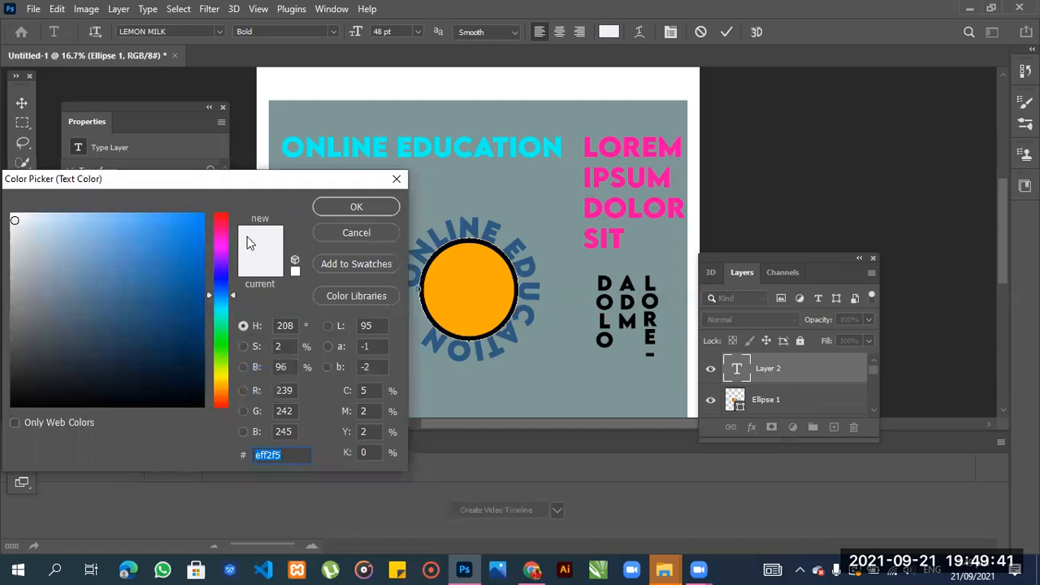
click(355, 205)
click(22, 103)
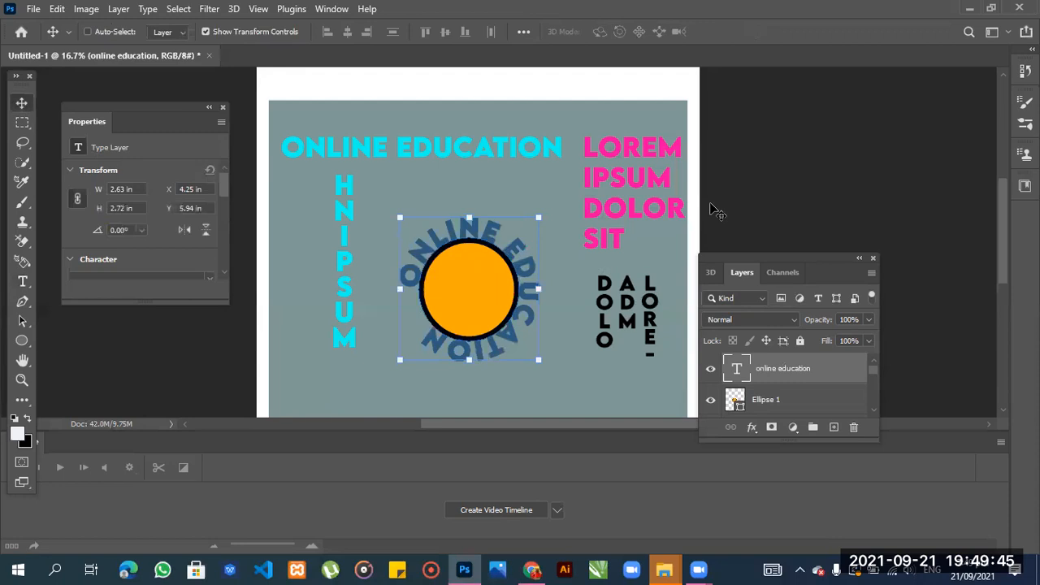
- Scale the circular text to about 61.55% and place it over the lower-right part of the orange ellipse
drag(518, 288, 518, 269)
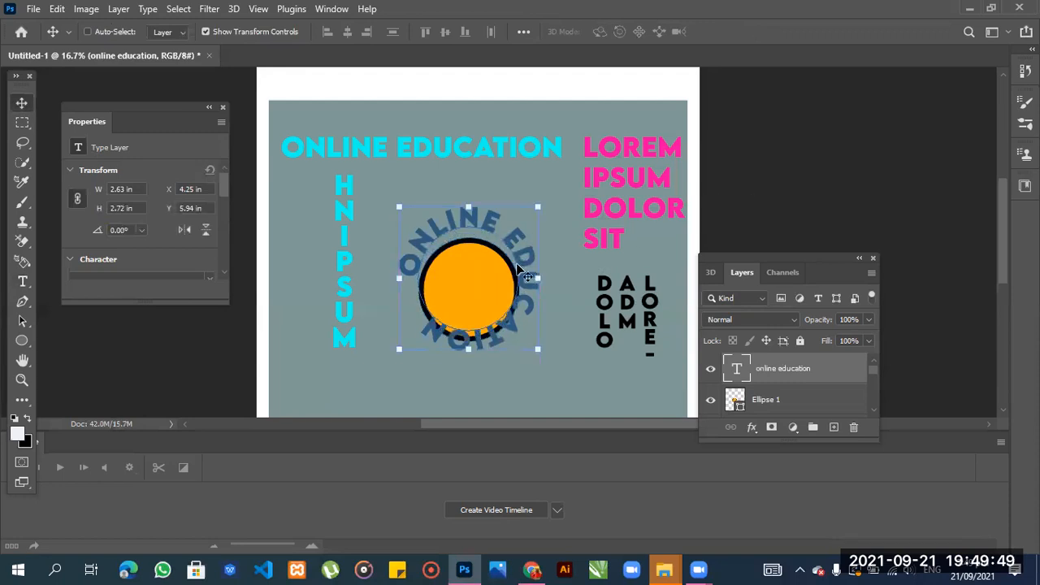
drag(498, 317, 499, 331)
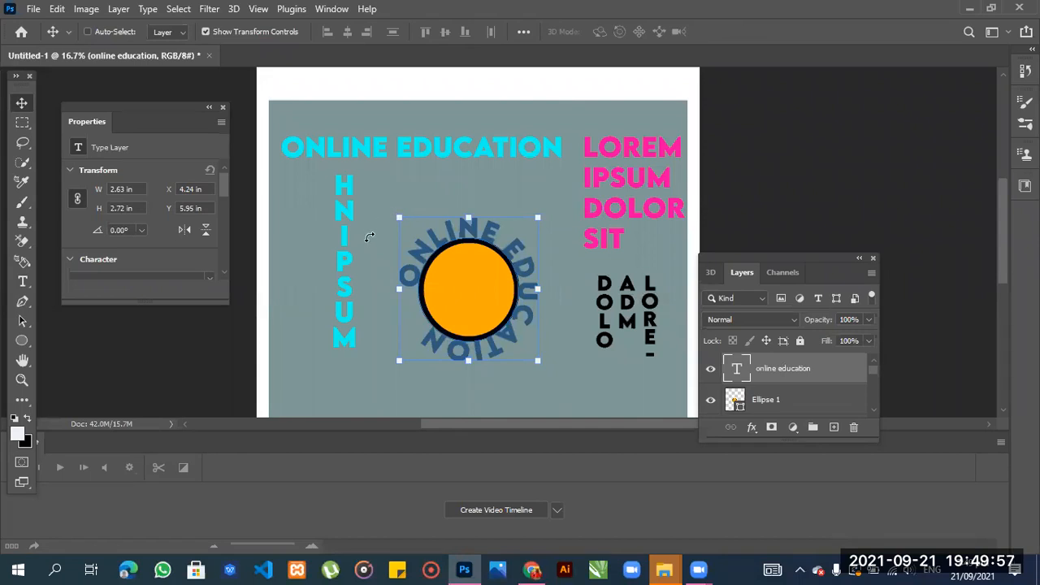
drag(397, 218, 450, 273)
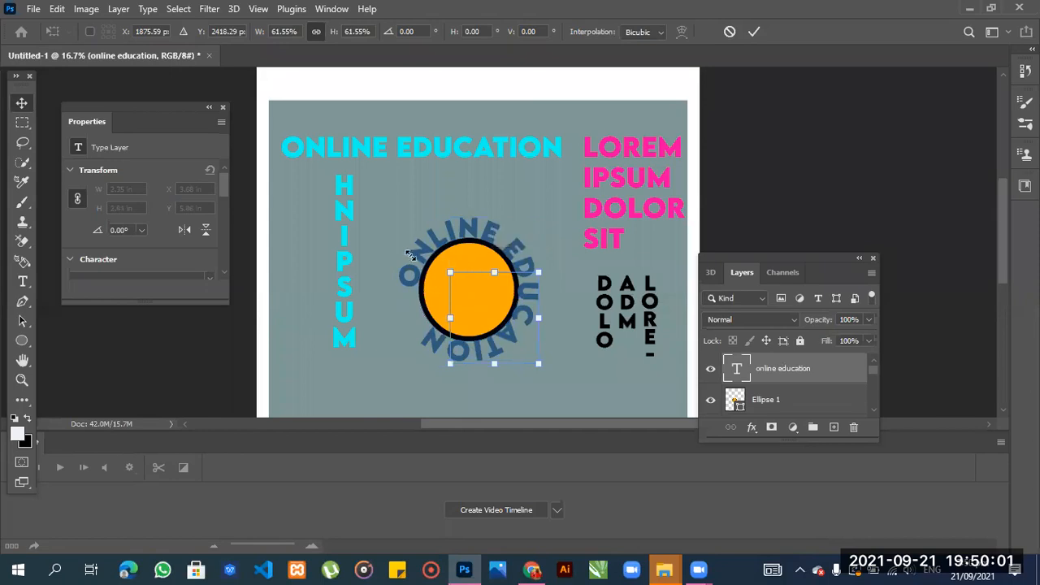
mouse_move(490, 301)
mouse_down()
mouse_move(453, 268)
mouse_move(463, 258)
mouse_move(486, 290)
mouse_up()
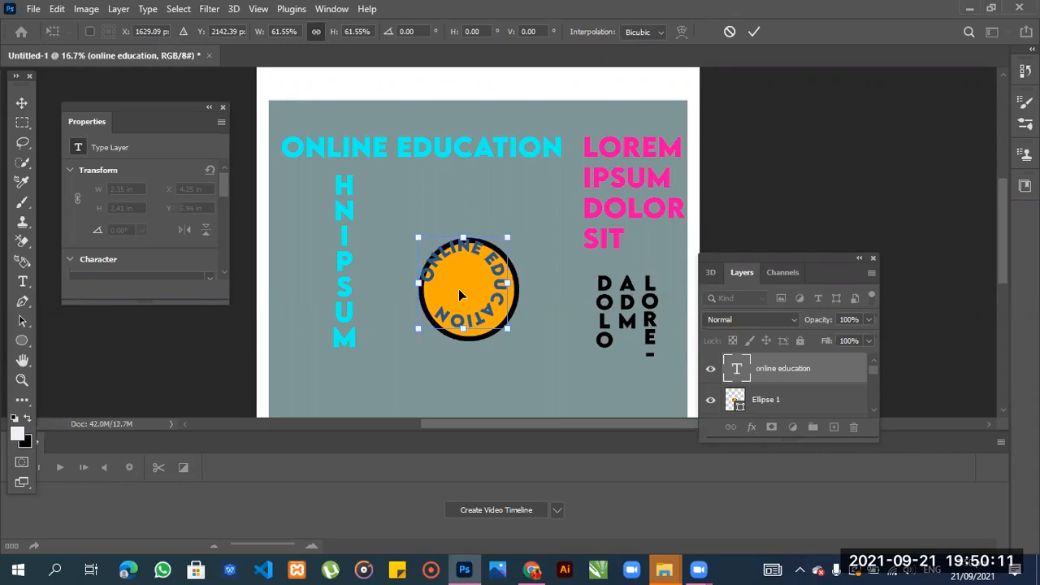
drag(470, 246, 480, 279)
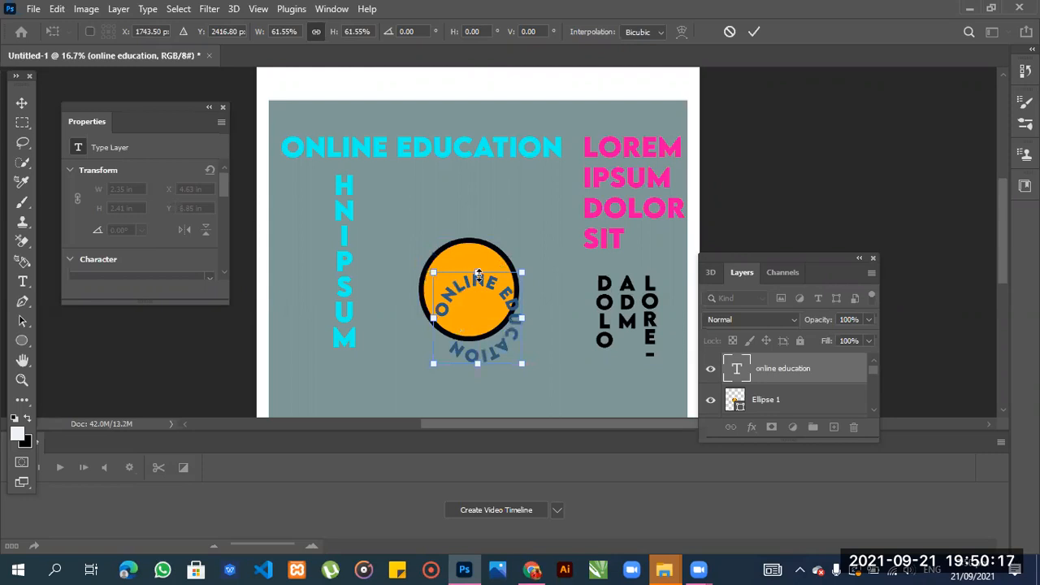
click(790, 369)
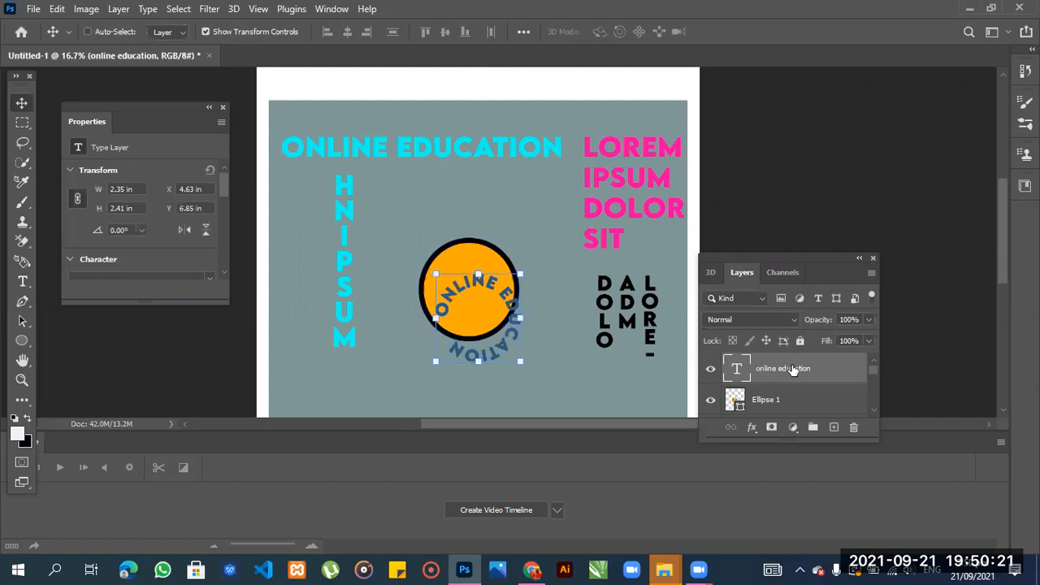
- Delete the circular text layer and write "online education" anew along the orange ellipse's outline with the Horizontal Type Tool
key(Delete)
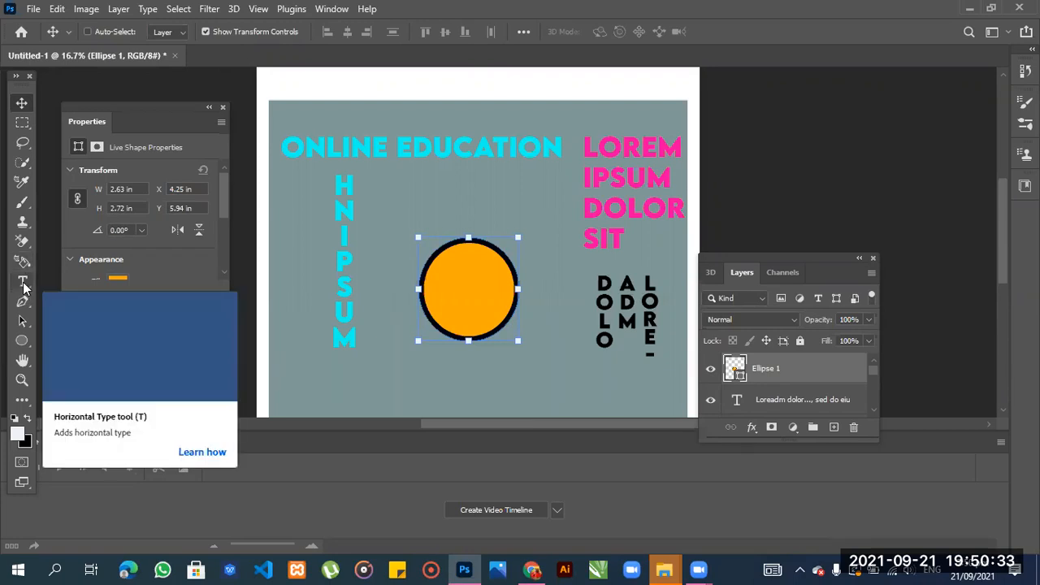
drag(24, 286, 104, 279)
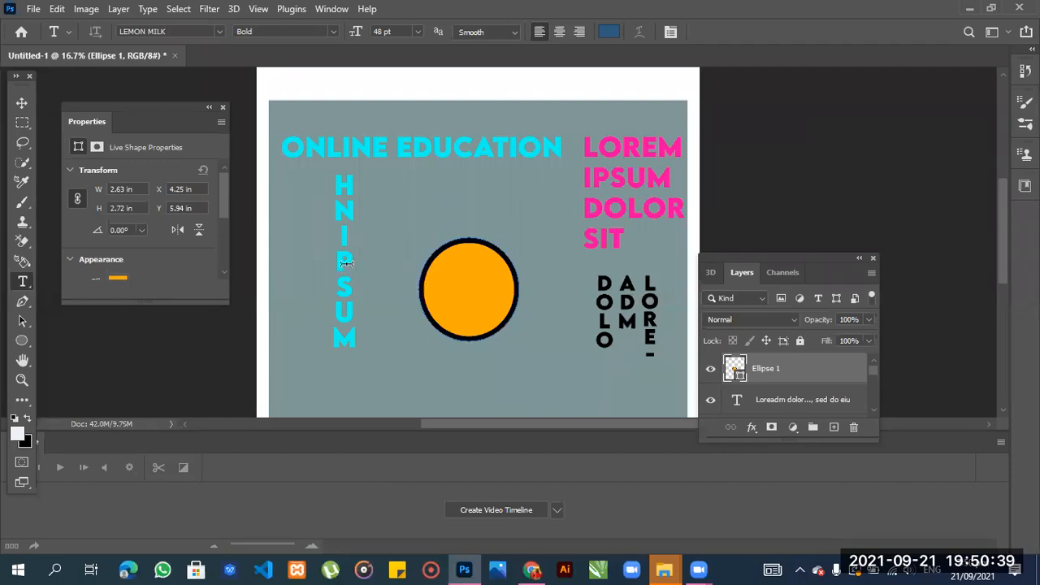
click(423, 304)
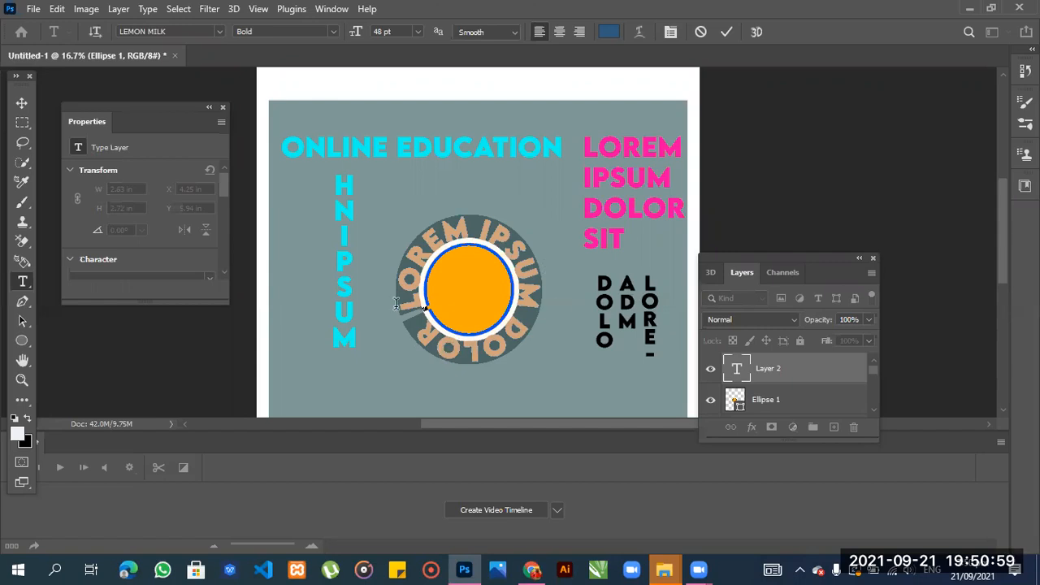
text(ONLINE)
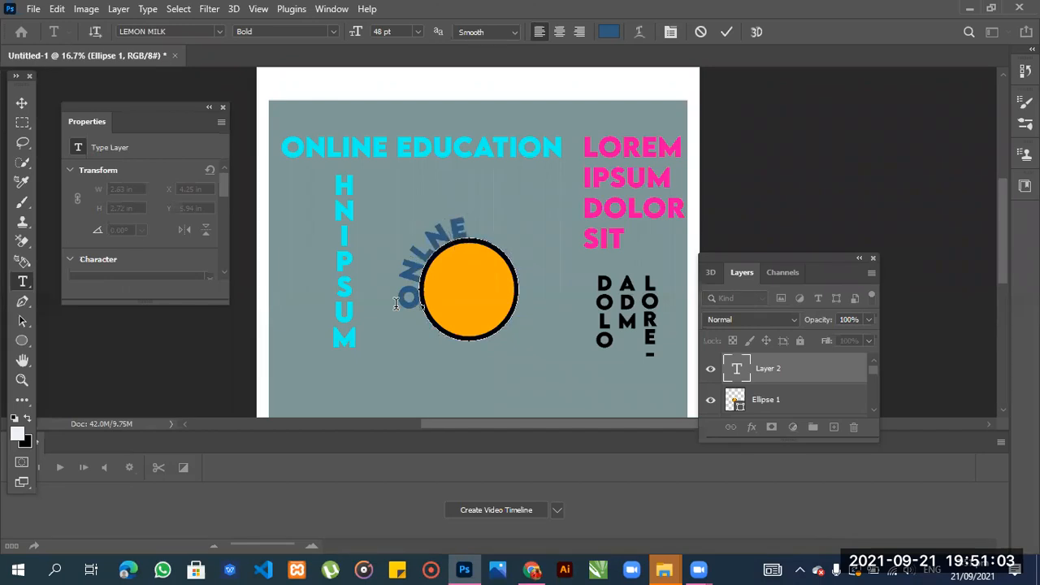
key(BackSpace)
key(BackSpace)
text(INE E)
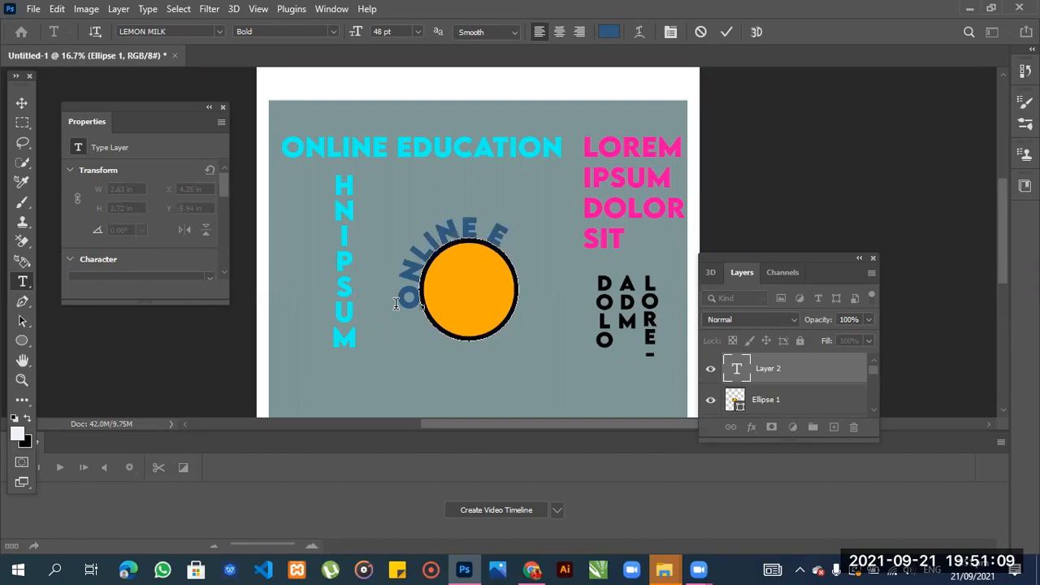
text(DUCATION)
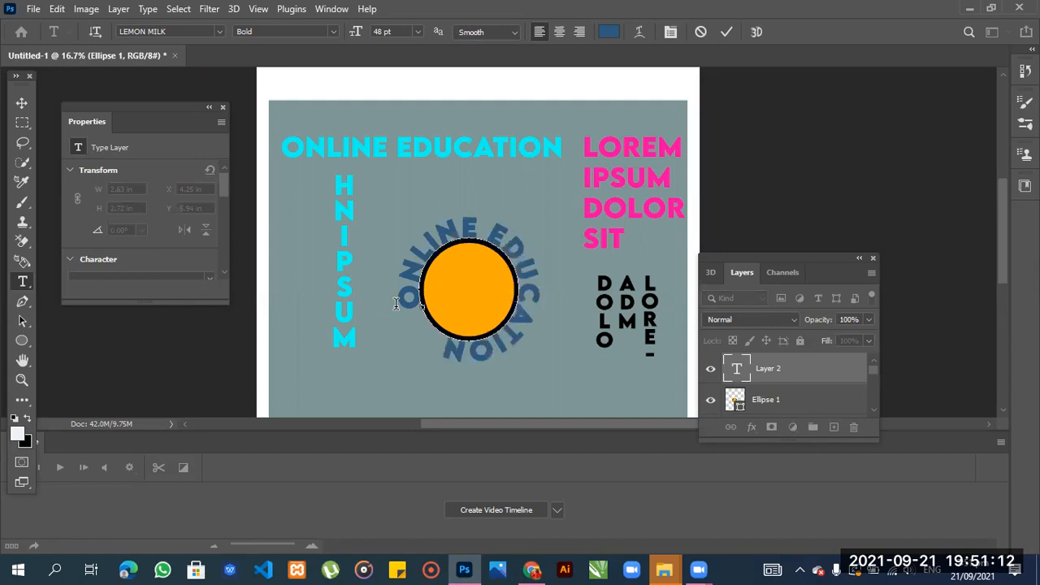
- Choose off-white f2f5f7 as the text color and finish editing the circular text
click(609, 32)
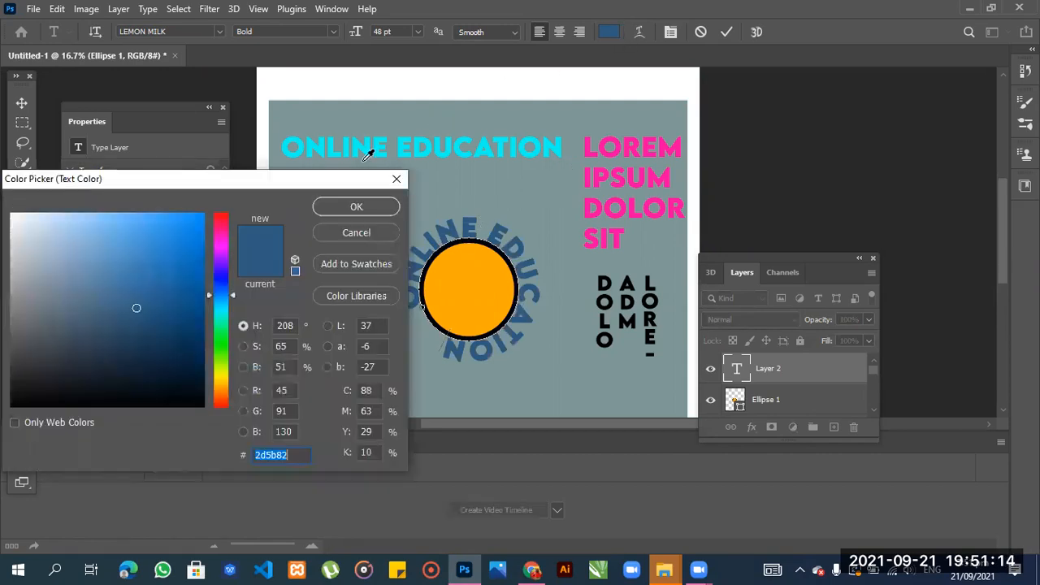
click(14, 220)
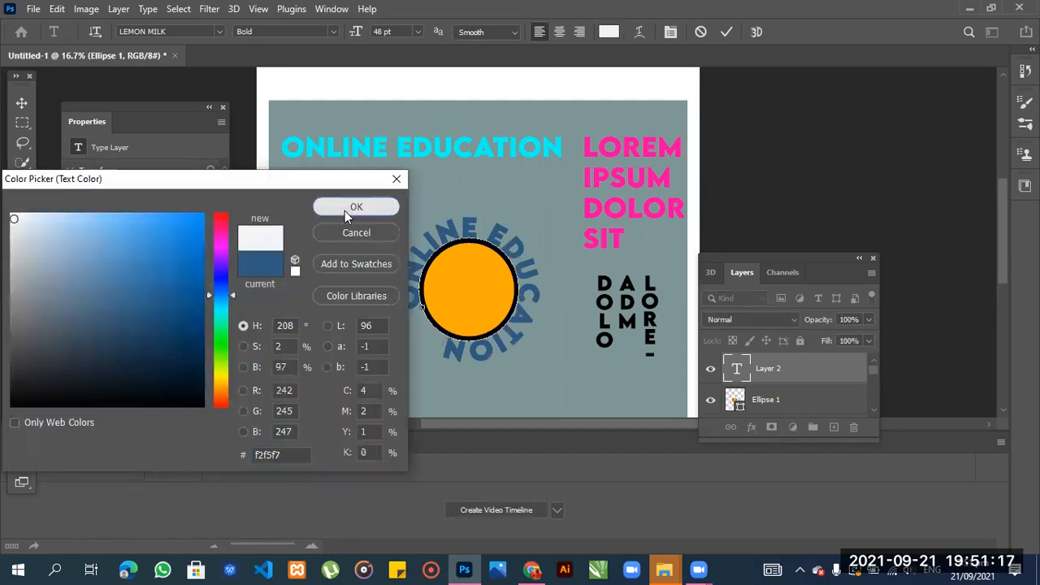
click(345, 209)
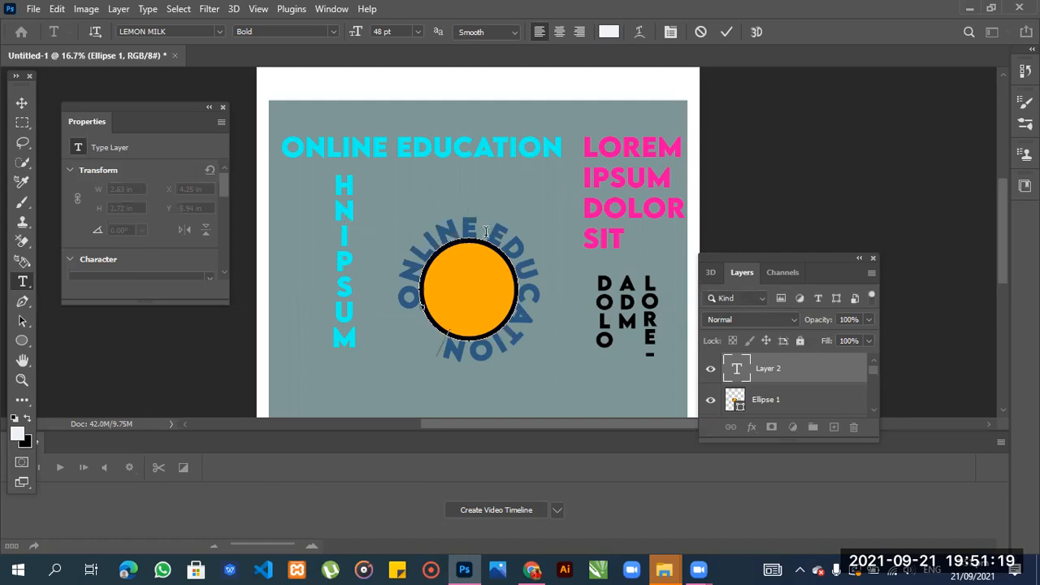
click(22, 102)
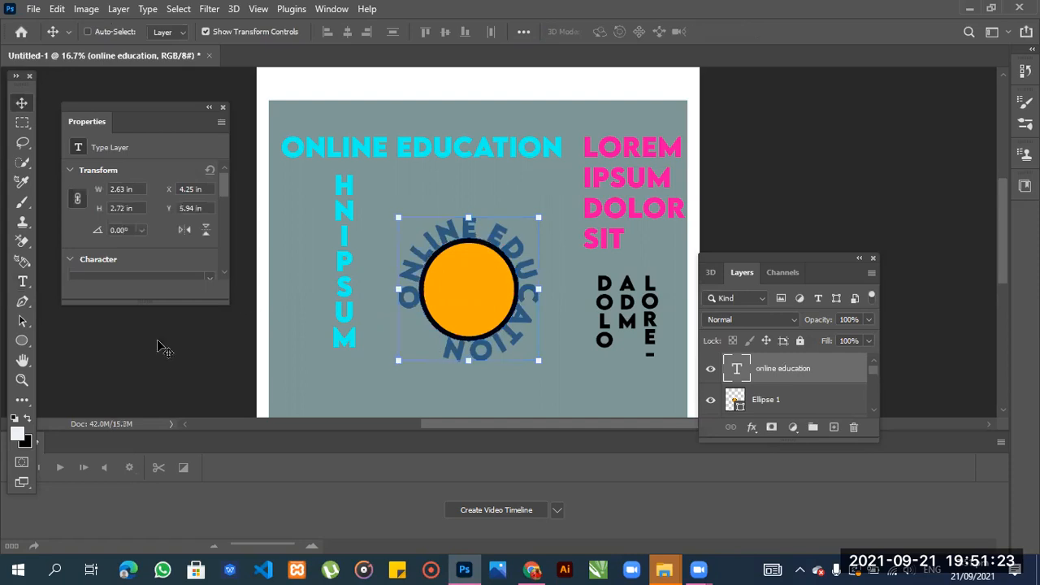
- Set the foreground color to light blue 62a0d4
click(18, 437)
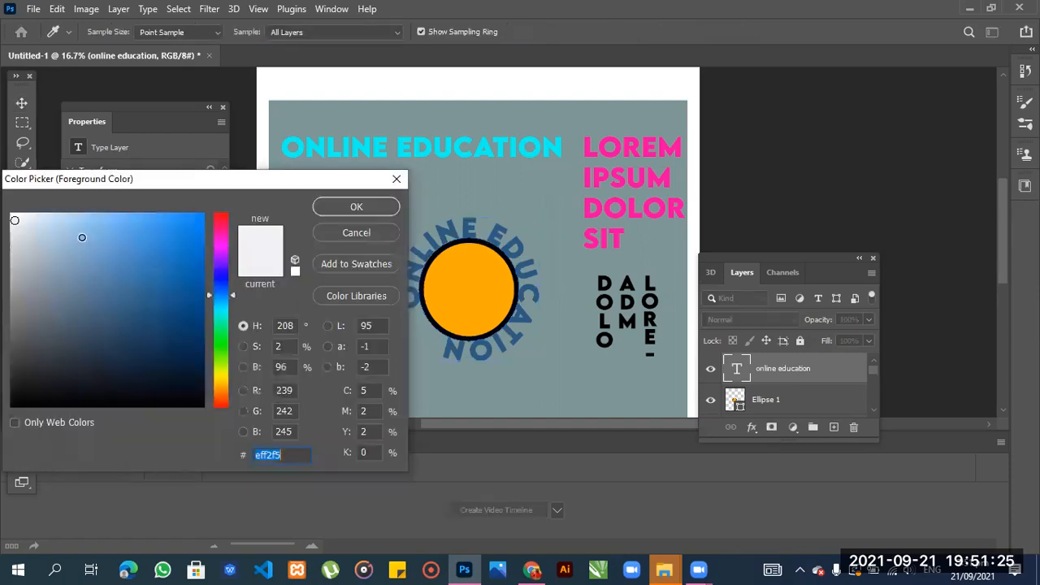
click(115, 246)
click(358, 207)
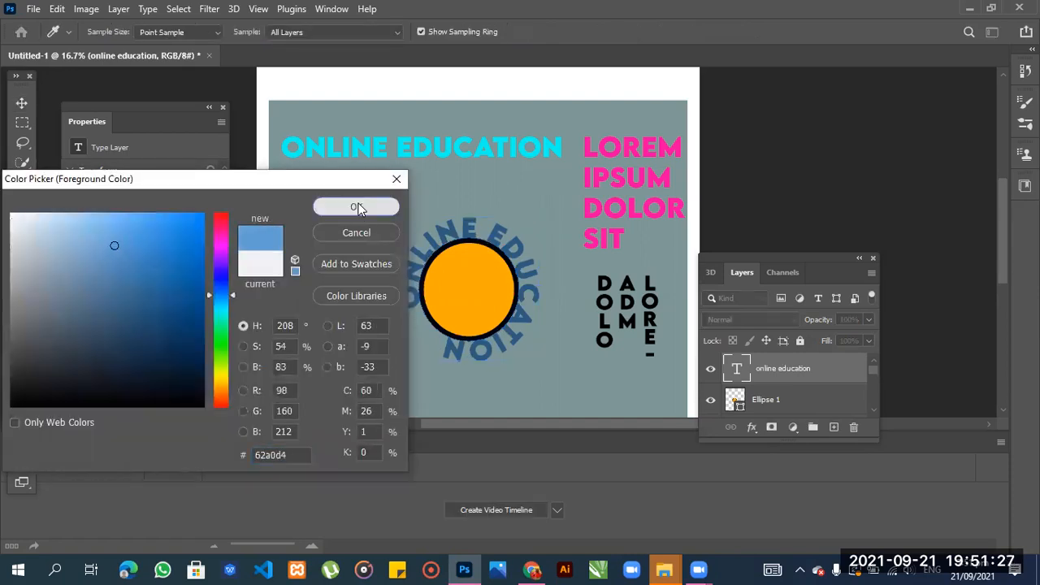
mouse_move(495, 231)
mouse_down()
mouse_move(515, 202)
mouse_move(502, 246)
mouse_move(502, 235)
mouse_up()
key(ctrl+z)
key(ctrl+shift+z)
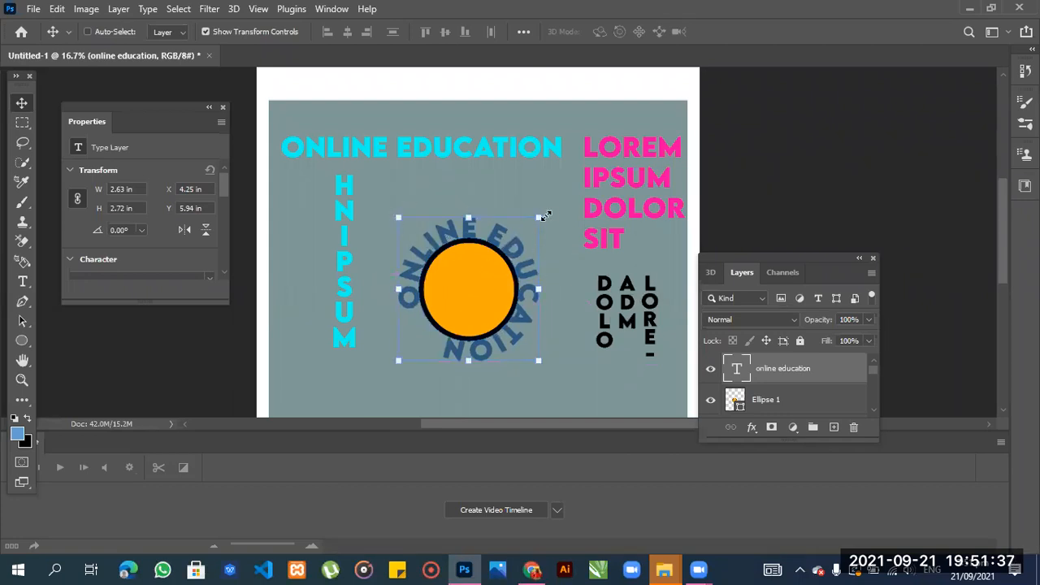
- Scale the circular text to about 70.46% and place it over the upper-left part of the orange ellipse
drag(539, 216, 496, 259)
right_click(491, 247)
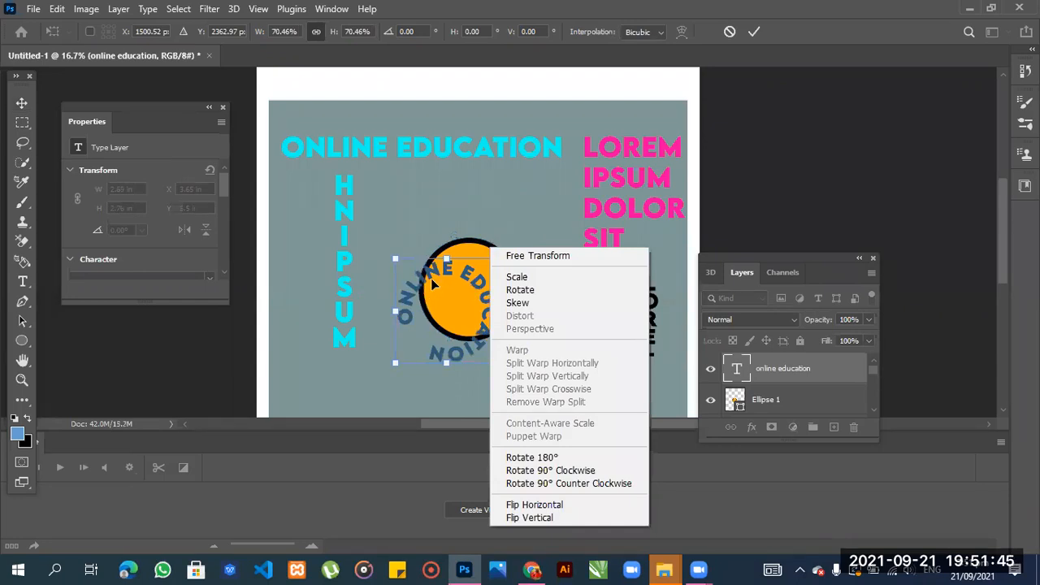
click(431, 278)
drag(472, 263, 448, 217)
right_click(476, 236)
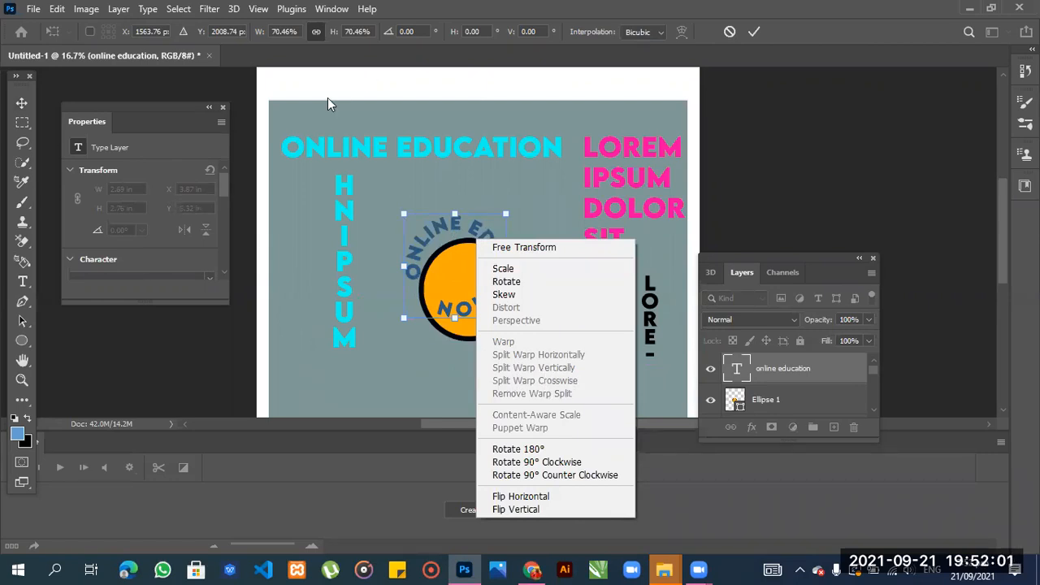
- Look through the type layer's quick actions and character settings
click(220, 183)
drag(223, 186, 218, 263)
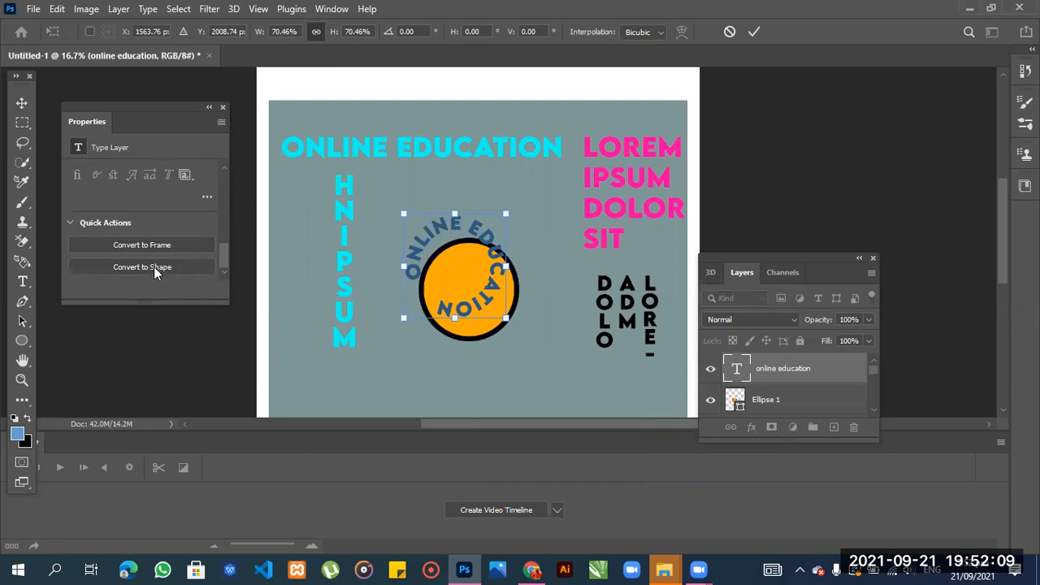
drag(226, 265, 220, 213)
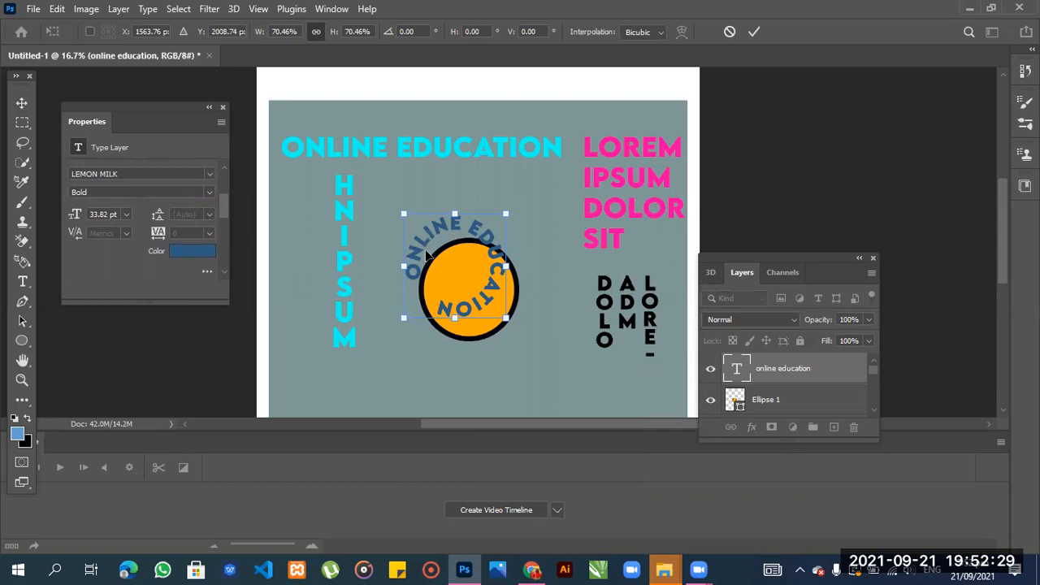
- Enlarge the circular text to about 82.61% and move it over the ellipse's right side, repositioning the layer list higher
drag(432, 226, 458, 218)
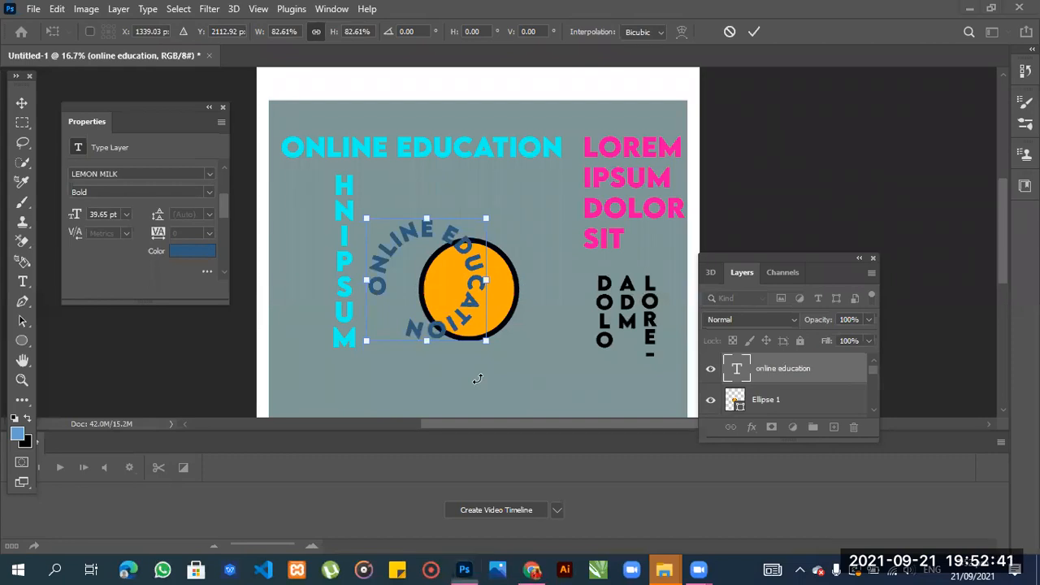
drag(828, 273, 838, 156)
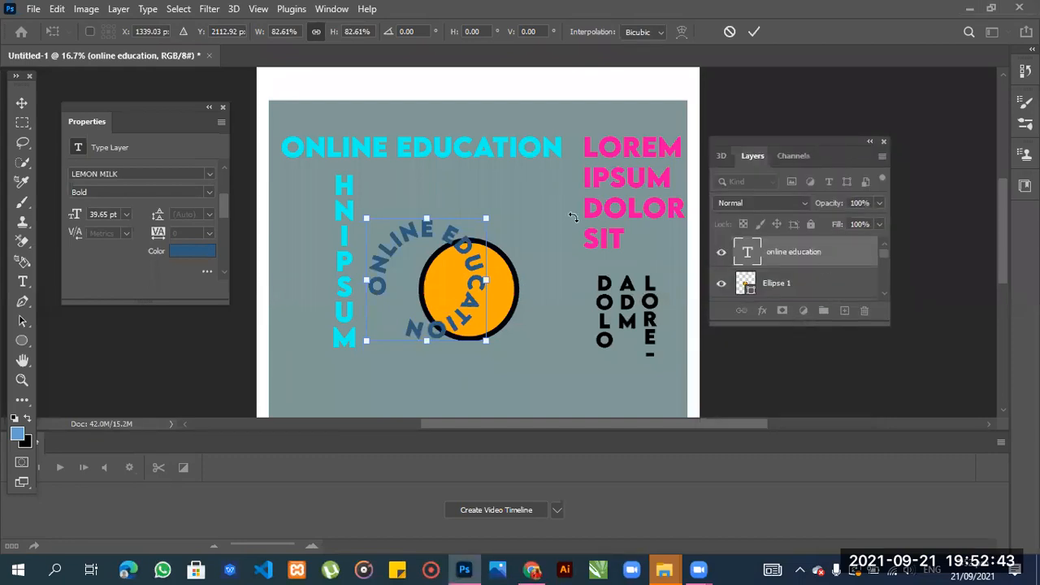
drag(423, 238, 802, 207)
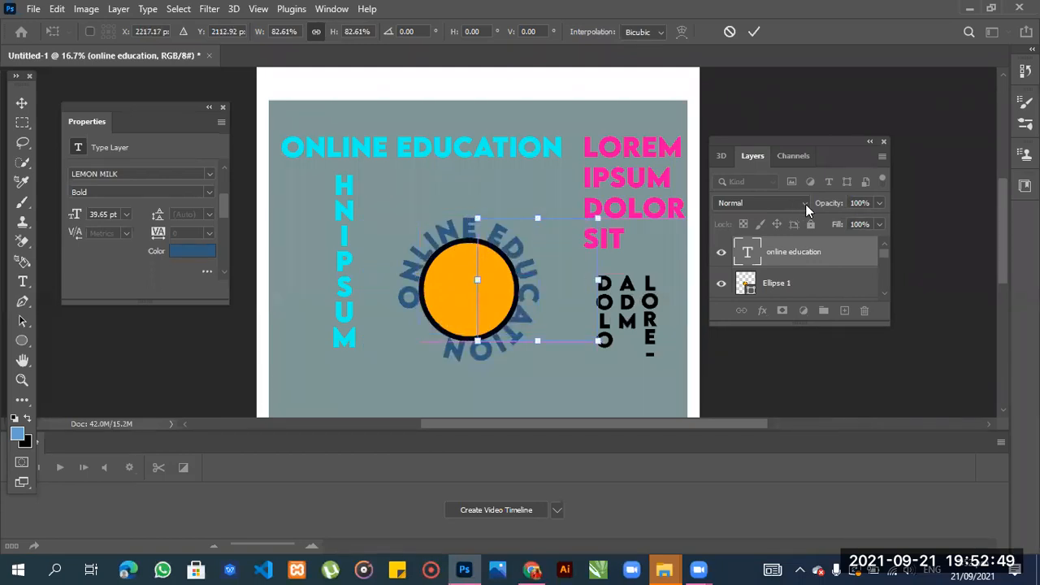
- Set the circular text's blend mode to Linear Dodge (Add) and enlarge it to about 110.55% around the orange ellipse
click(805, 204)
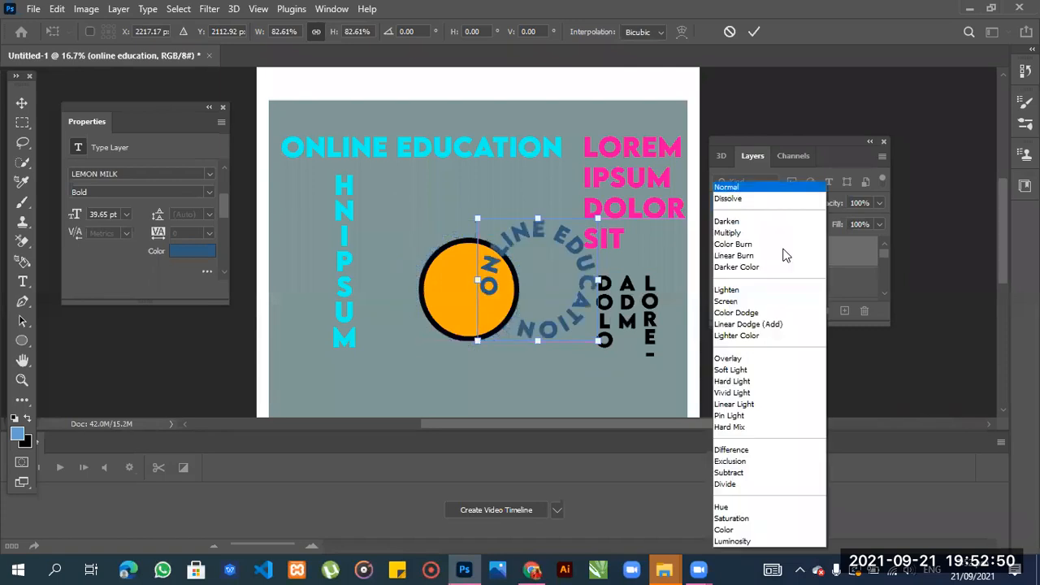
click(778, 329)
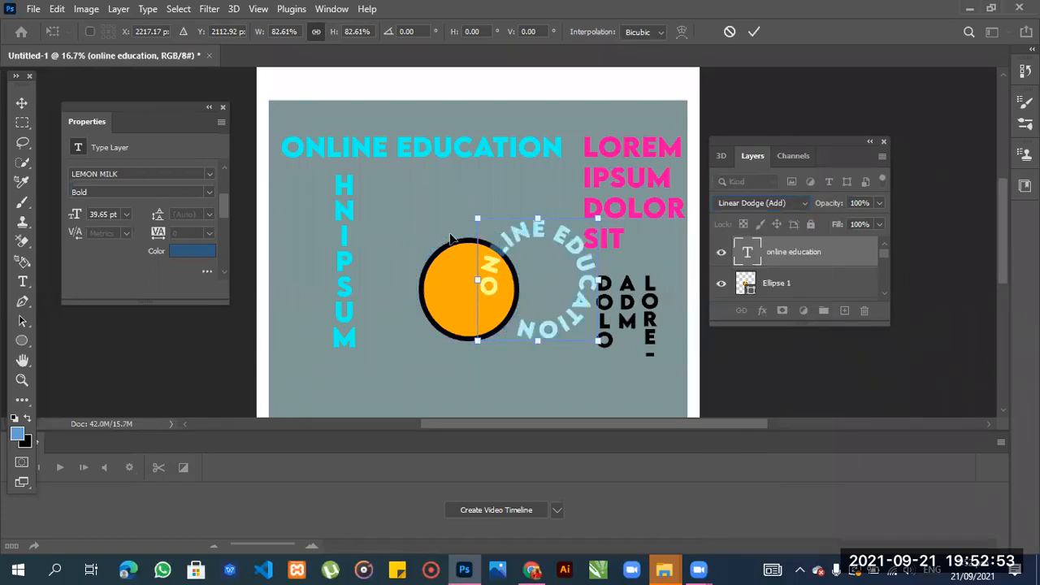
drag(519, 232, 450, 239)
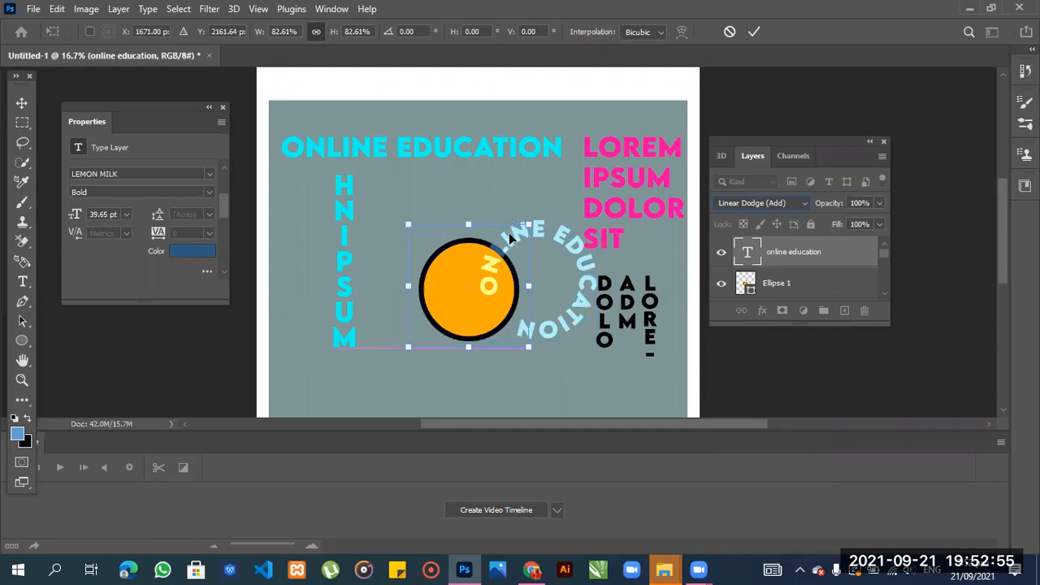
drag(512, 225, 568, 361)
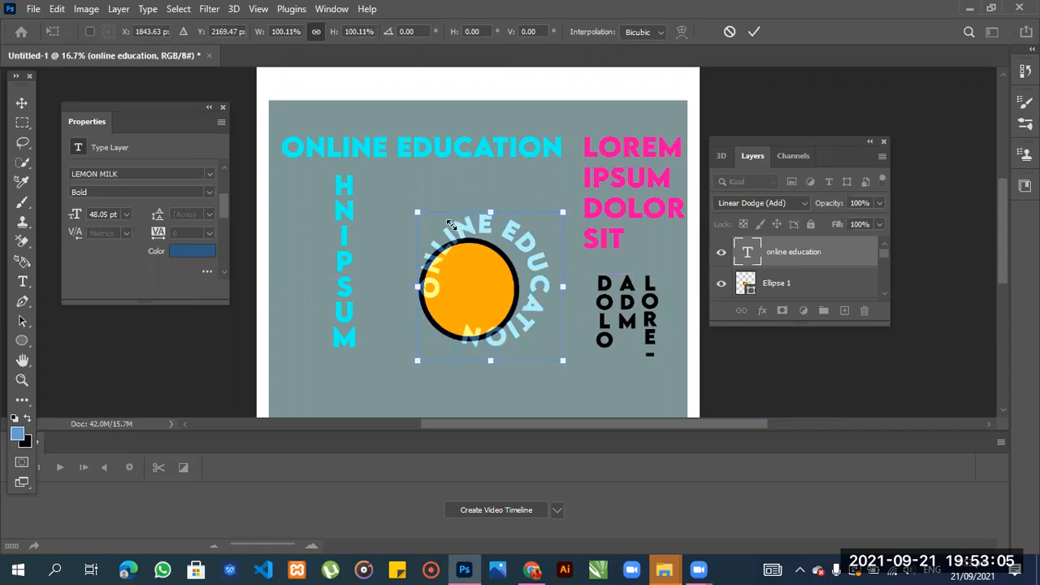
drag(484, 234, 455, 227)
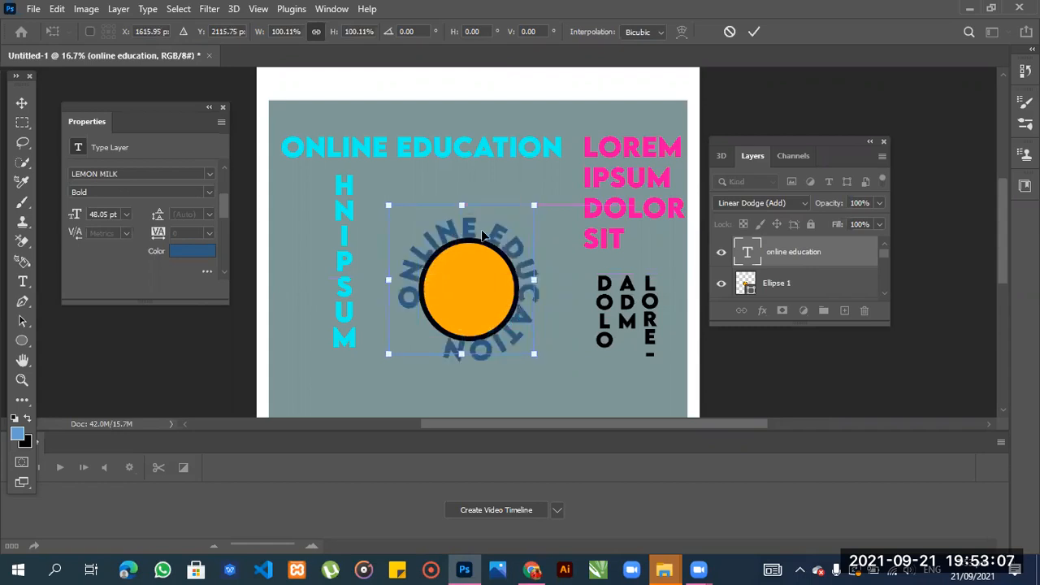
mouse_move(538, 240)
mouse_down()
mouse_move(557, 242)
mouse_move(538, 245)
mouse_up()
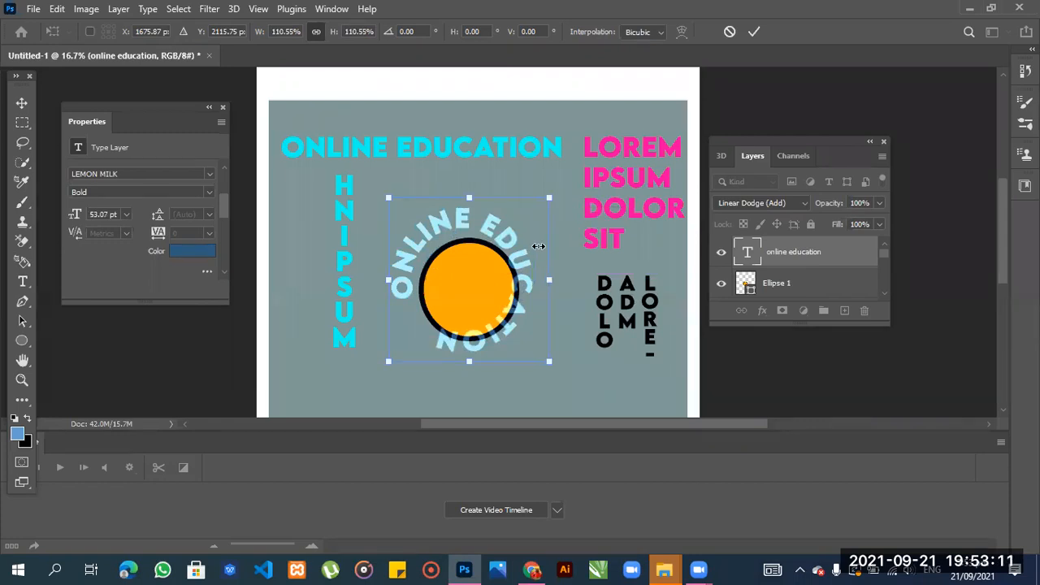
- Try the Overlay blend mode on the circular text, and set its blend mode to Subtract
click(803, 204)
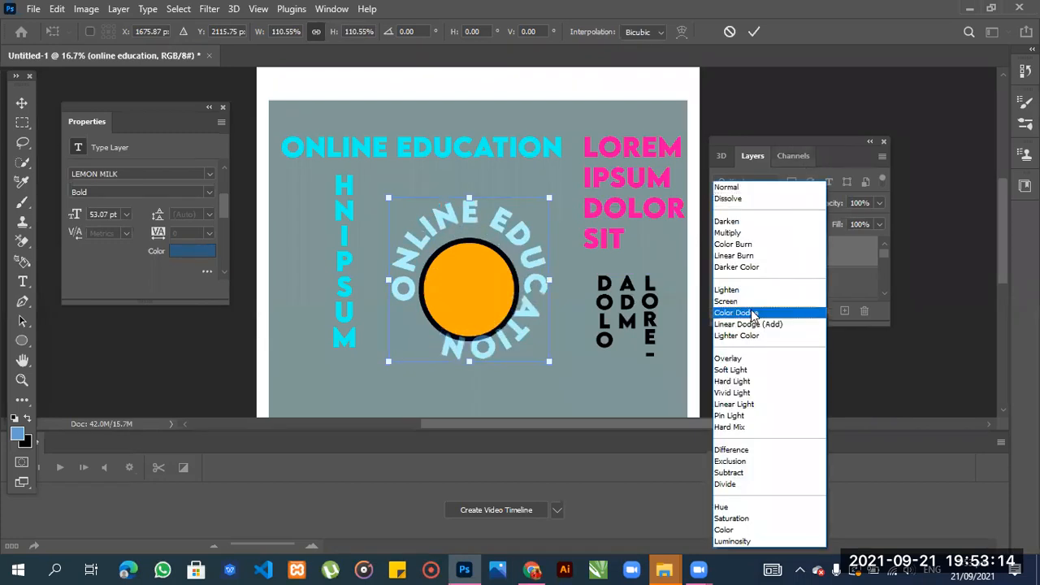
click(751, 361)
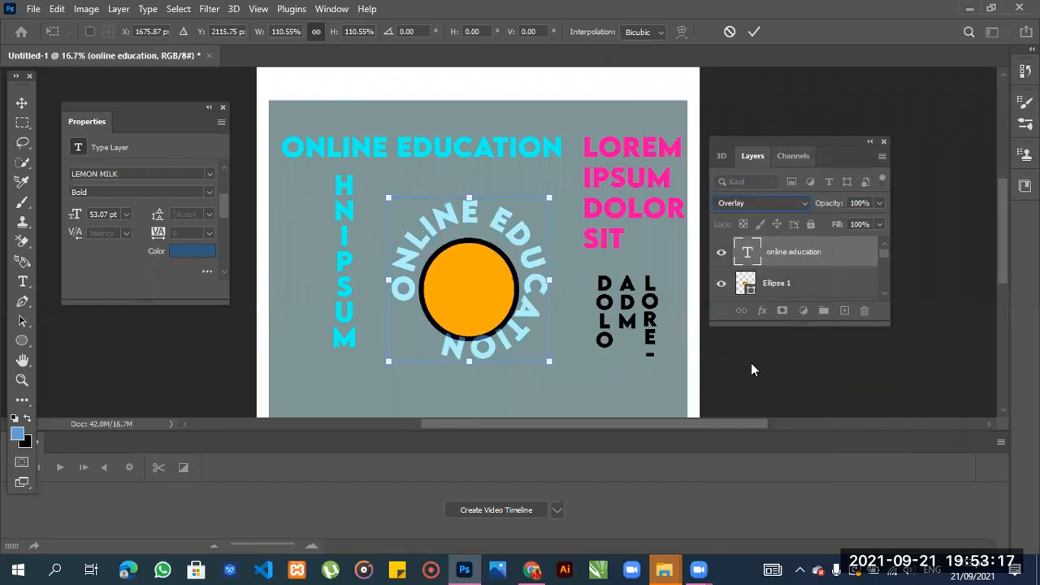
click(803, 206)
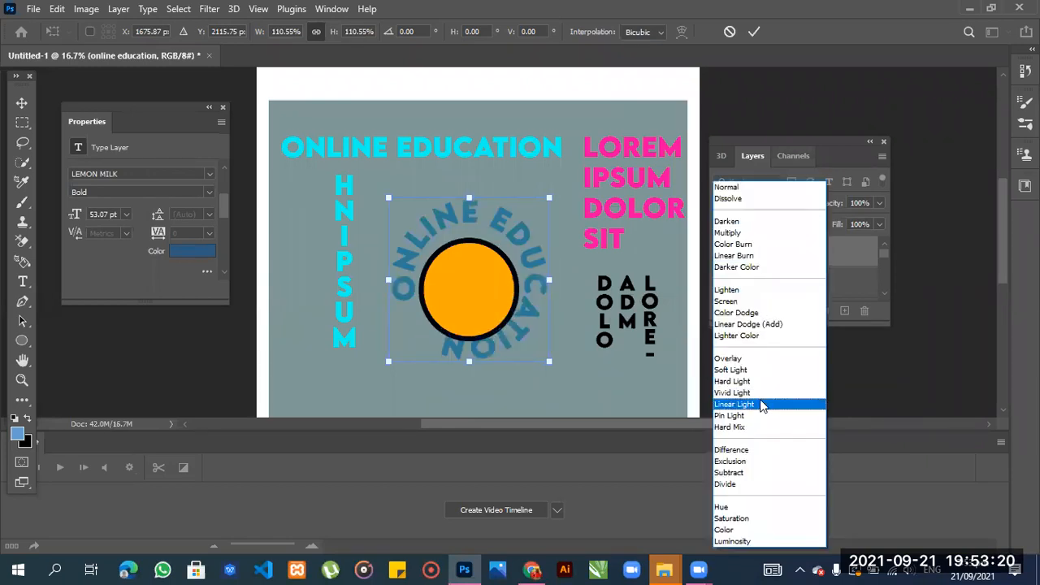
click(748, 472)
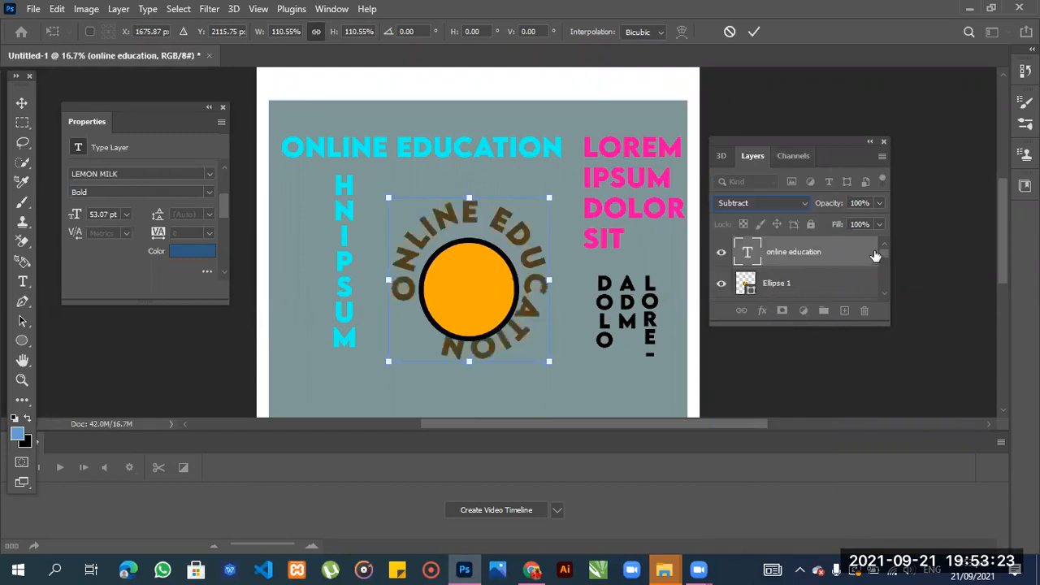
- Lower the circular text's opacity to 0%, check its fill setting, and restore the opacity to 100%
click(878, 204)
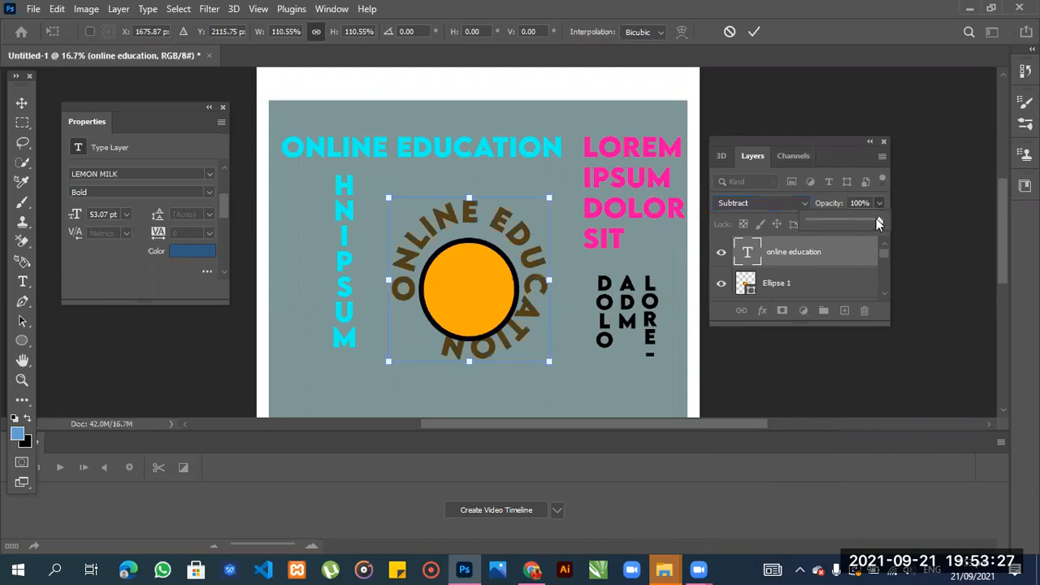
drag(850, 218, 887, 223)
click(882, 252)
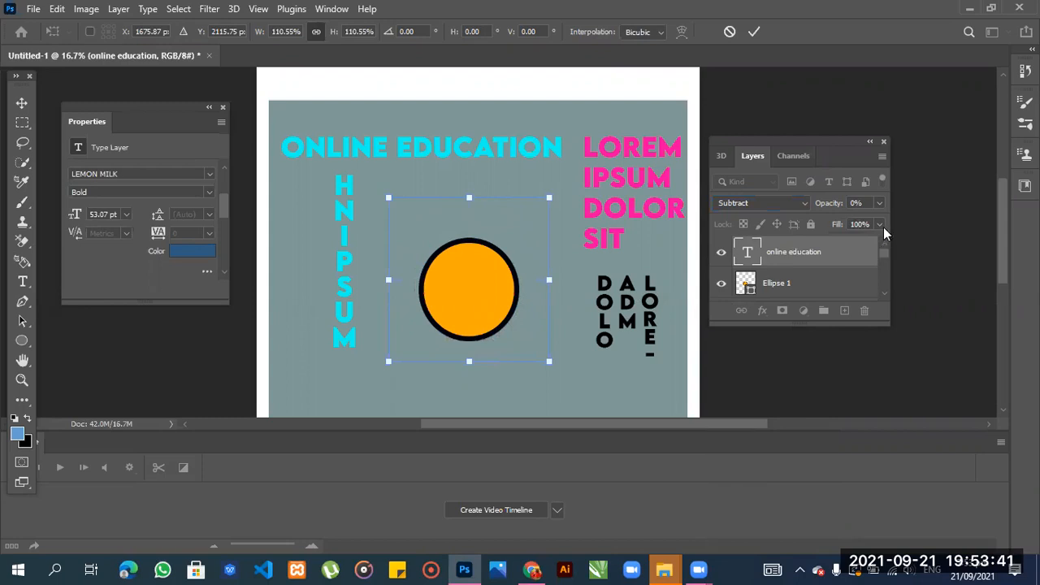
click(879, 224)
mouse_move(875, 244)
mouse_down()
mouse_move(807, 244)
mouse_move(879, 243)
mouse_up()
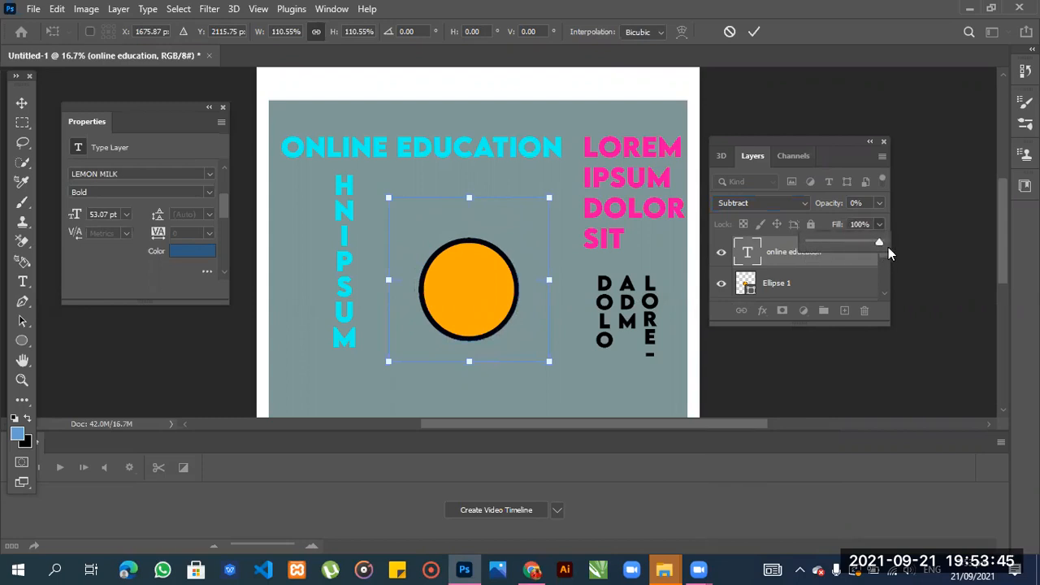
click(878, 203)
click(879, 203)
click(877, 202)
drag(812, 221, 879, 221)
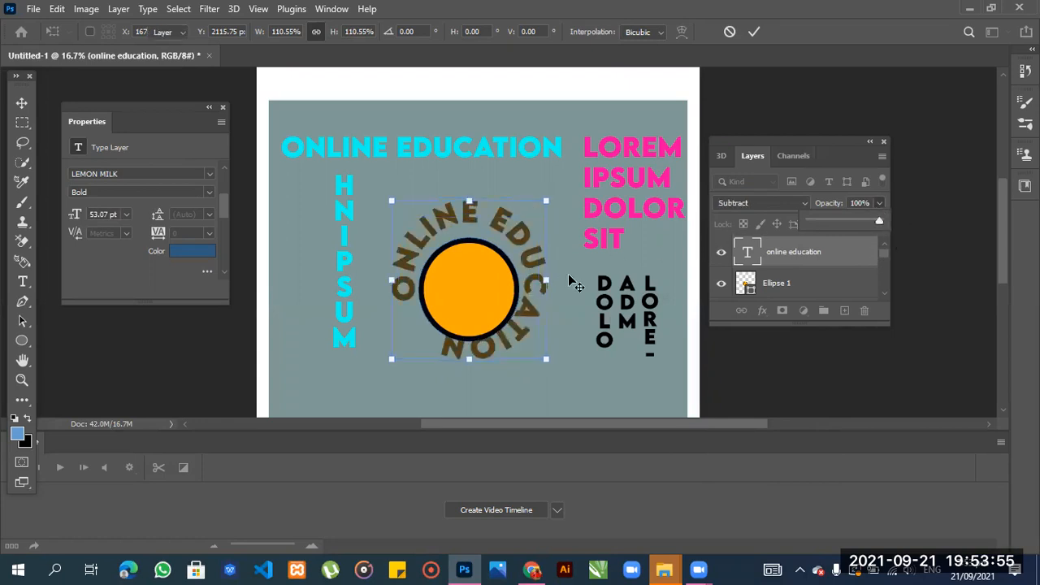
- Try enlarging the circular text to 299.32% with its fill lowered to 28%
key(Return)
drag(890, 234, 885, 228)
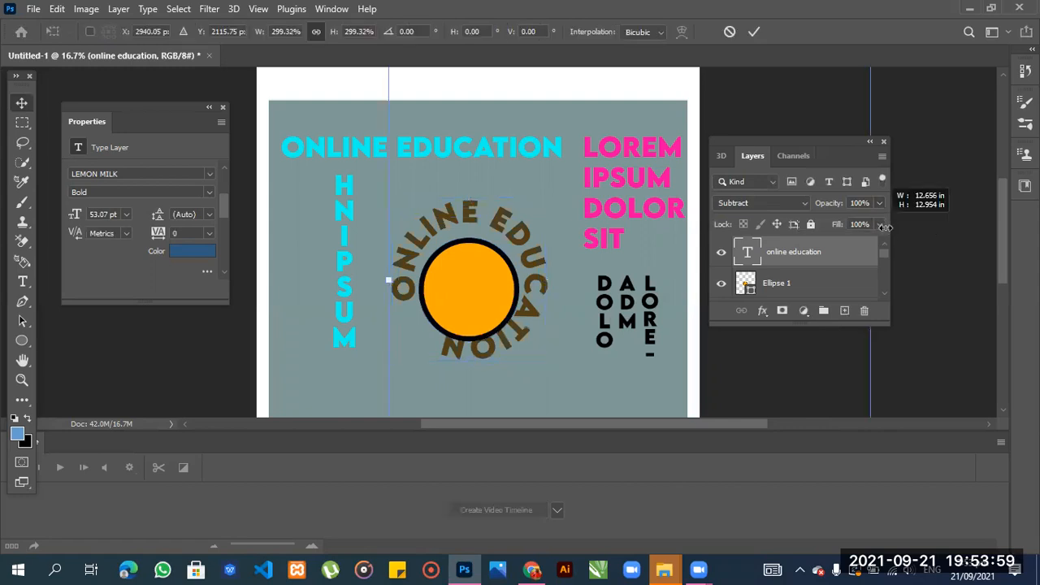
click(880, 225)
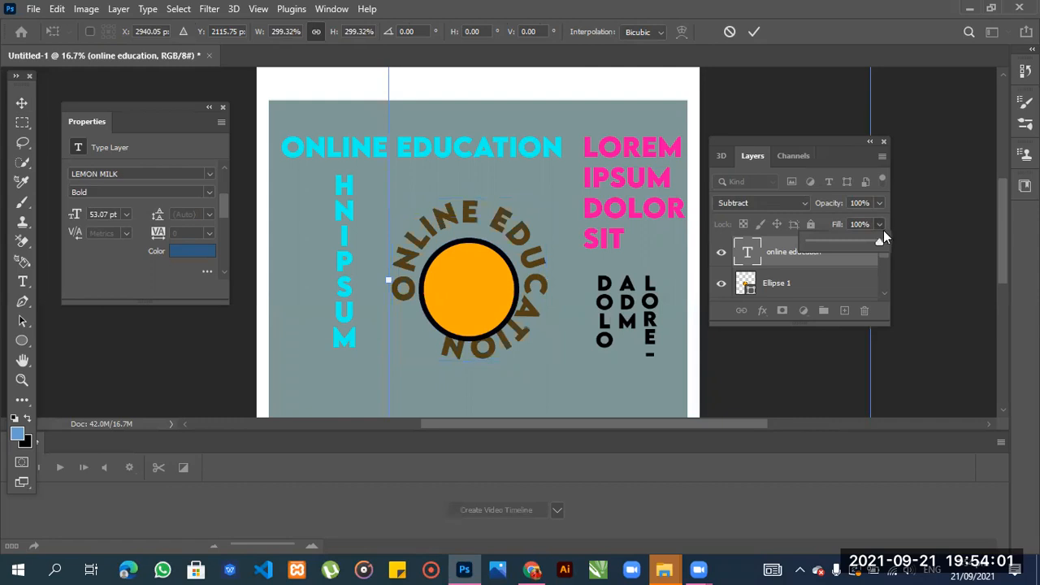
drag(862, 245, 833, 244)
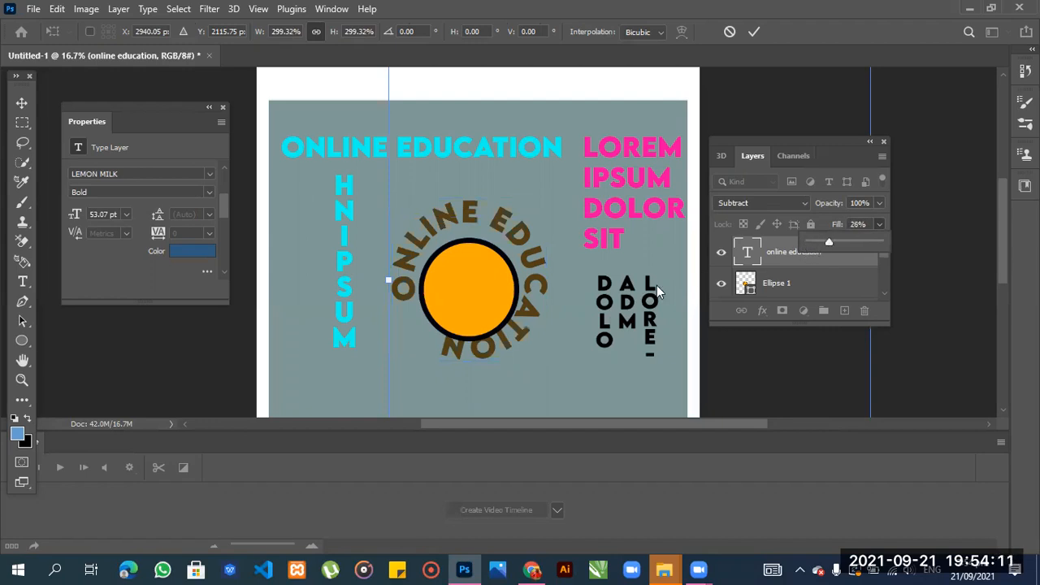
click(574, 236)
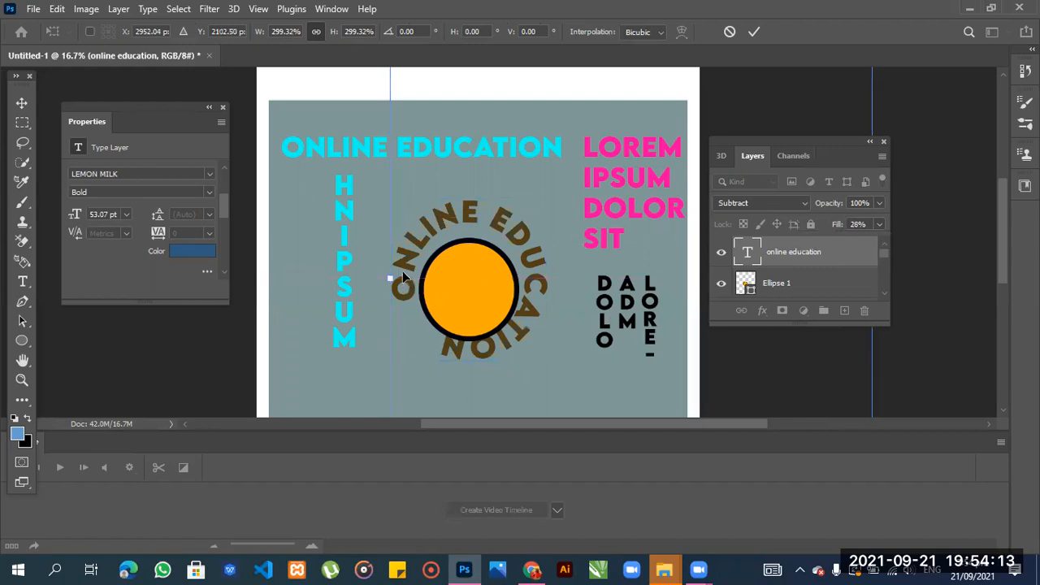
key(Return)
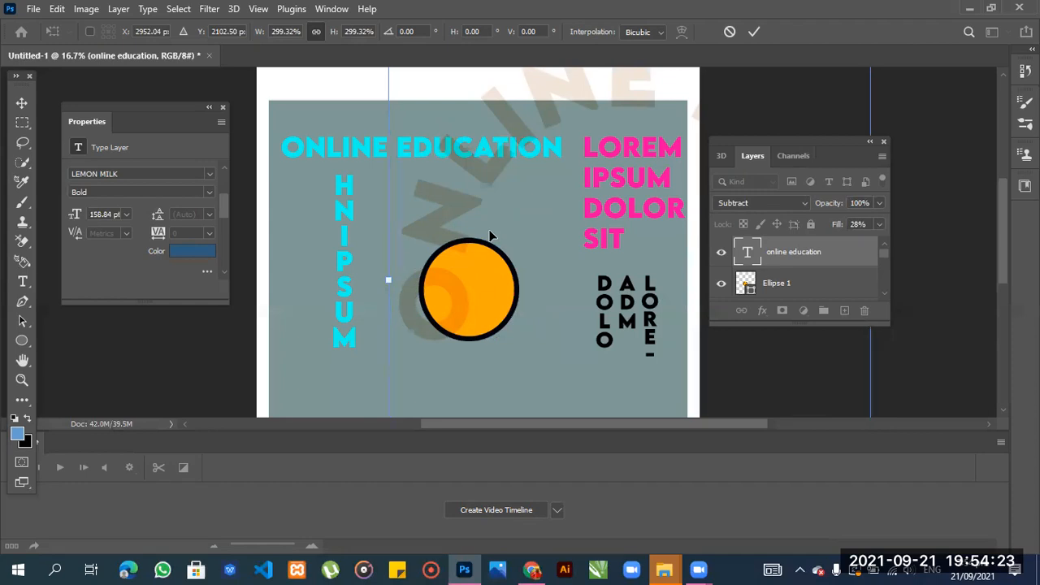
- Undo the circular text's last enlargement and restore its fill to 100%
key(ctrl+z)
key(ctrl+z)
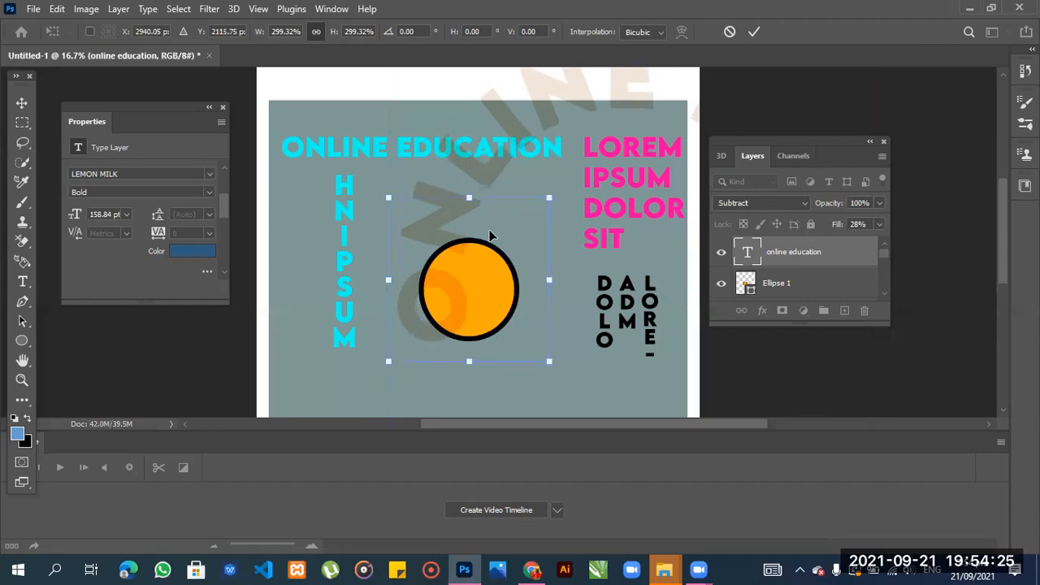
key(ctrl+z)
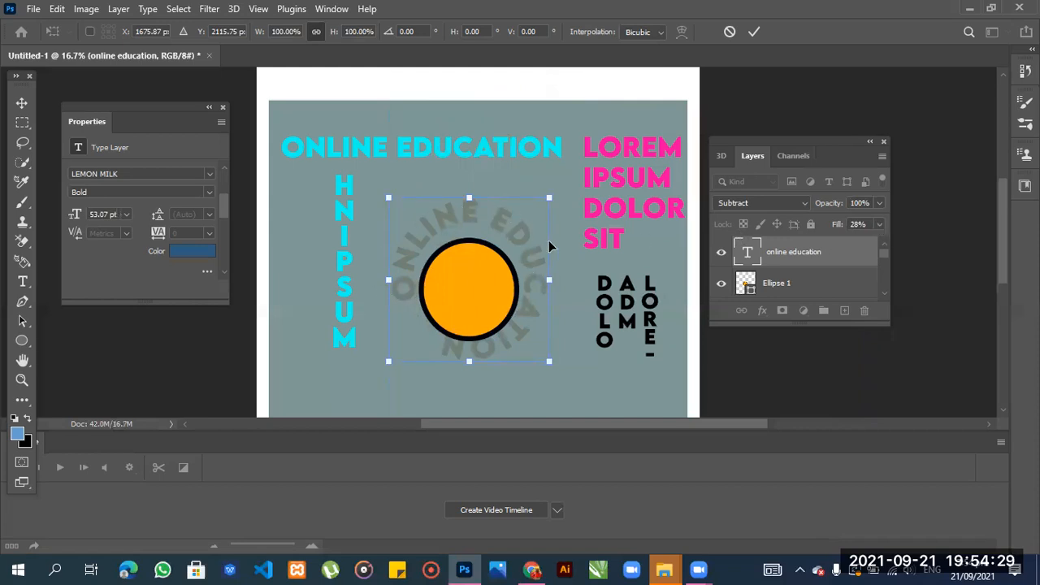
click(876, 225)
drag(876, 246, 881, 243)
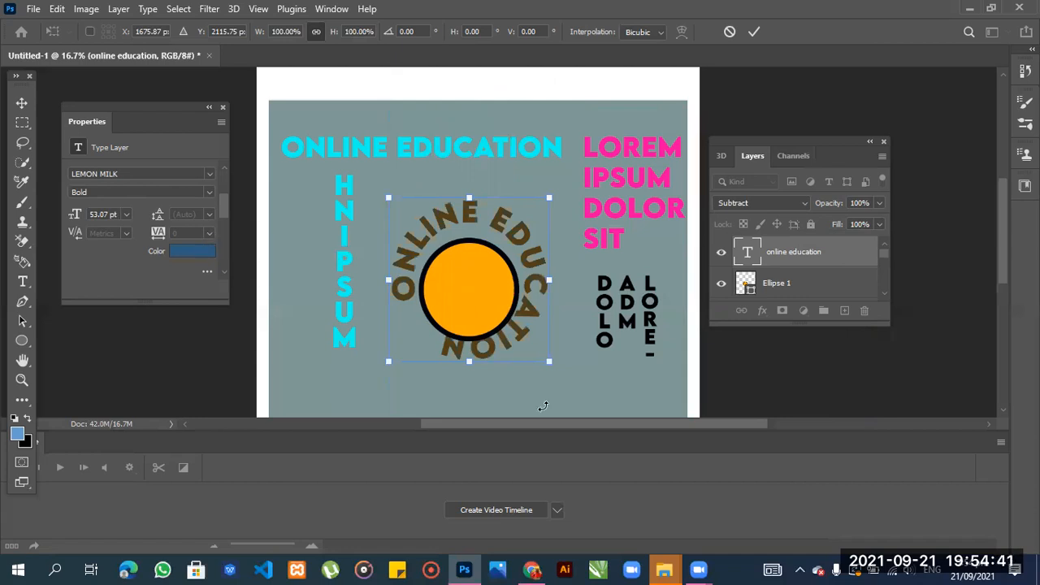
- View the options for creating a 3D object, and lower the circular text layer's opacity to 89%
click(723, 157)
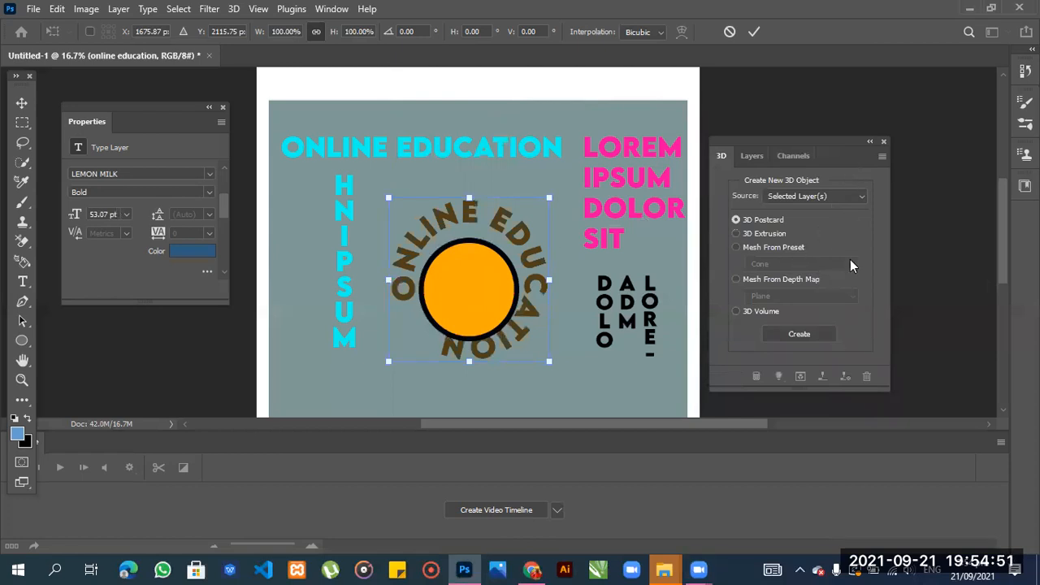
key(F7)
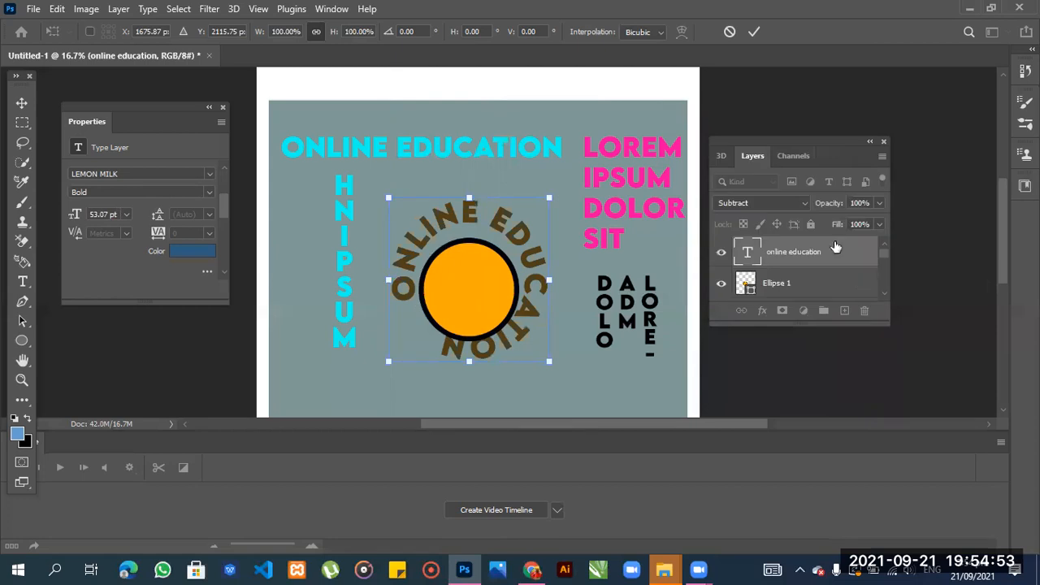
click(879, 203)
mouse_move(873, 219)
mouse_down()
mouse_move(809, 221)
mouse_move(873, 224)
mouse_up()
click(930, 205)
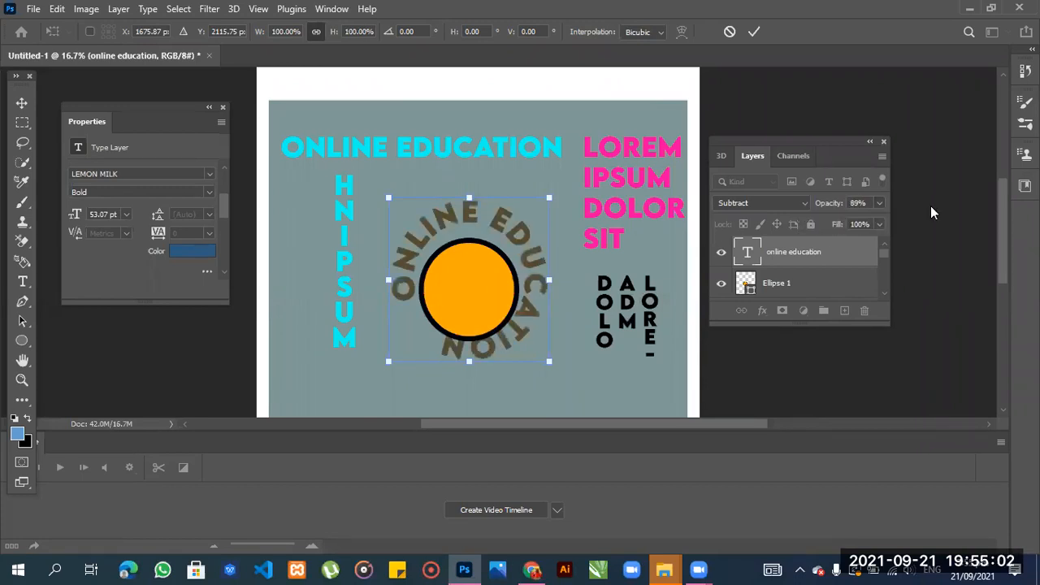
- Commit the circular text's transform and lower its fill to 85% and its opacity to 53%
key(Return)
click(880, 224)
drag(877, 240, 869, 243)
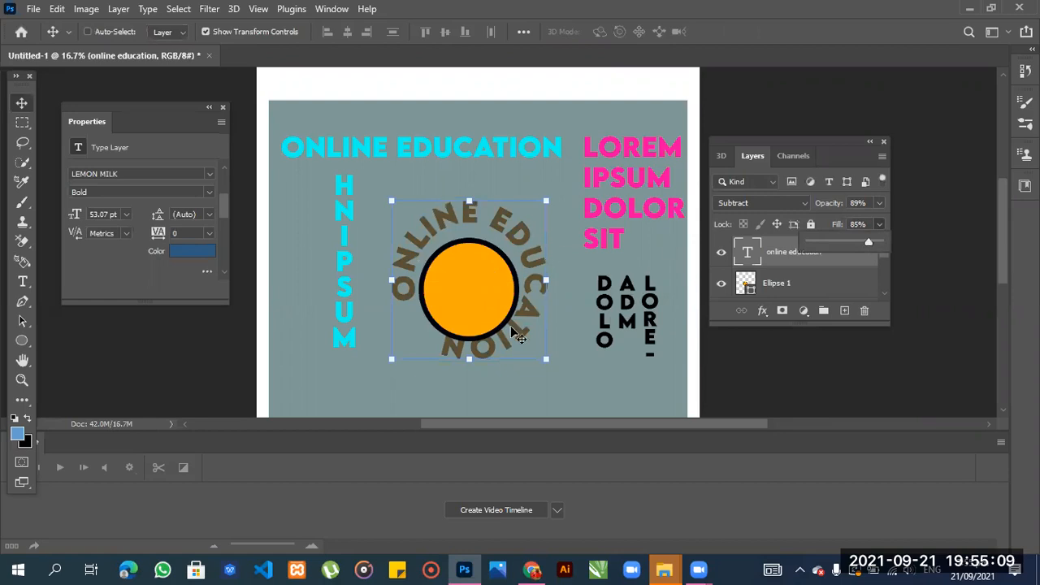
click(879, 202)
drag(867, 217, 846, 224)
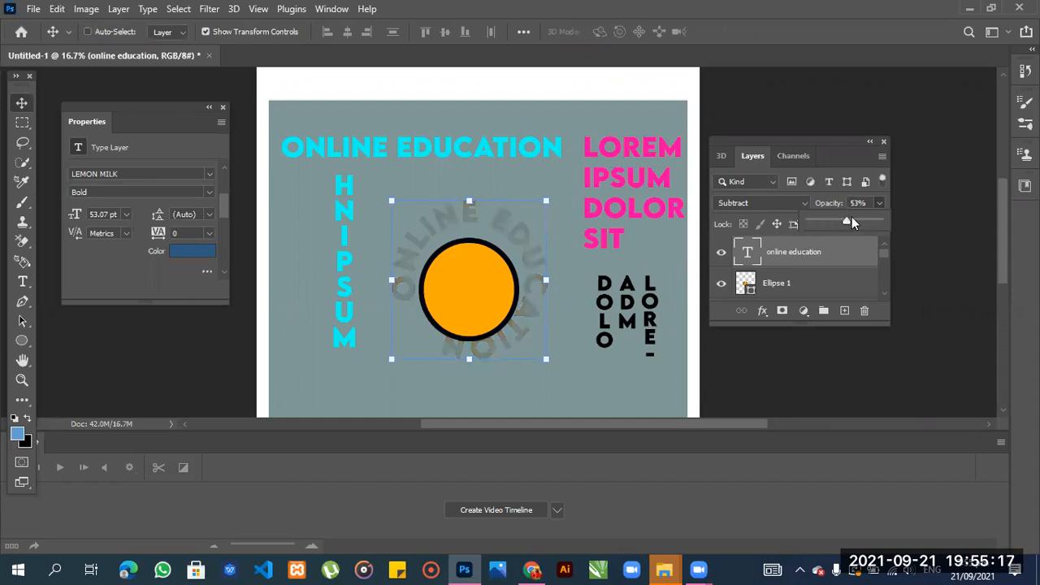
- Restore the circular text's opacity to 100% and lower its fill to 55%
drag(852, 221, 876, 221)
click(910, 208)
click(878, 224)
drag(869, 244, 849, 245)
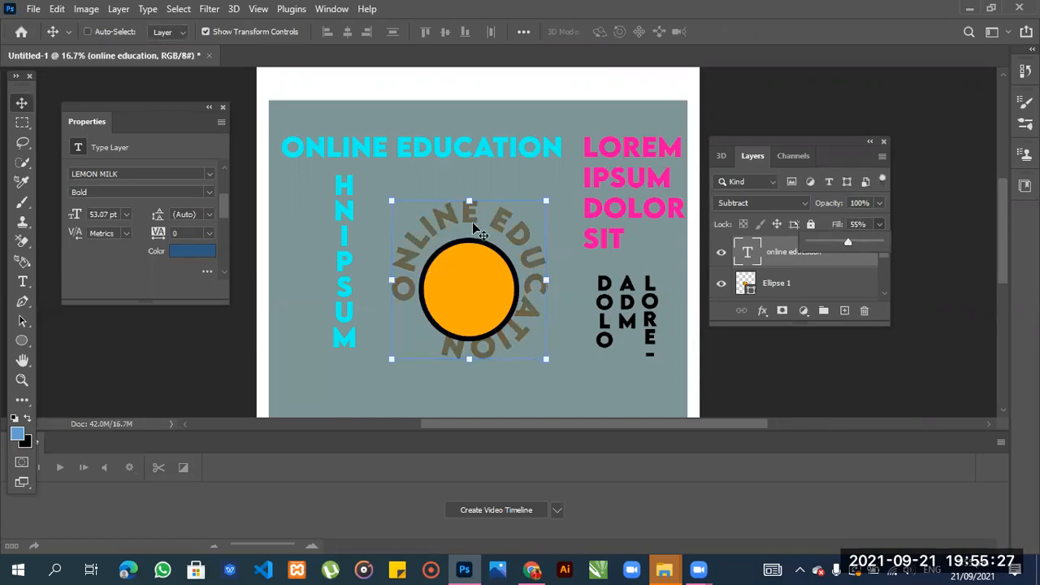
- Try 57% opacity on the circular text, and return the opacity to 100%
click(879, 204)
drag(879, 221, 852, 225)
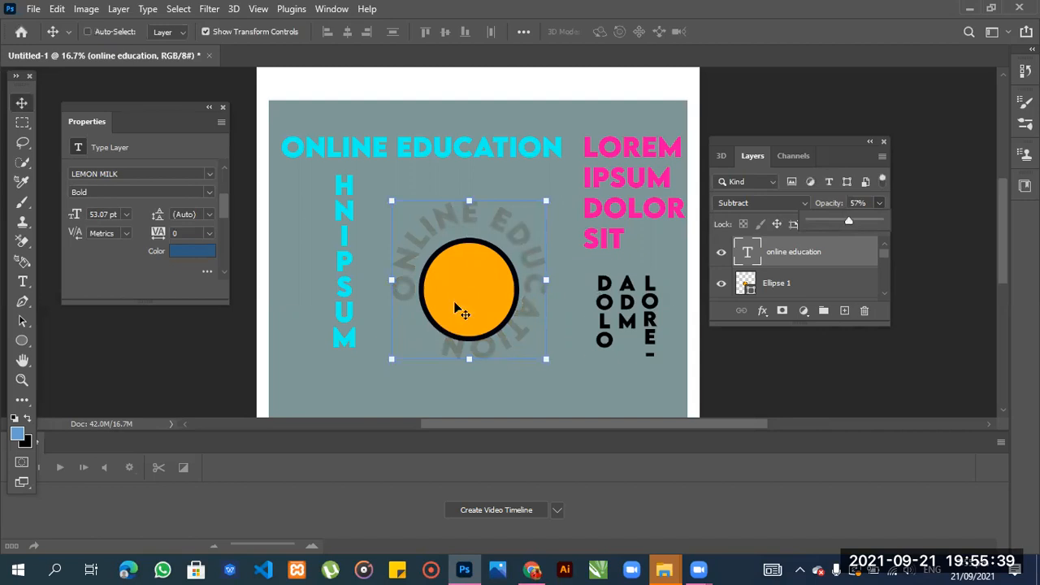
drag(864, 221, 909, 215)
click(909, 215)
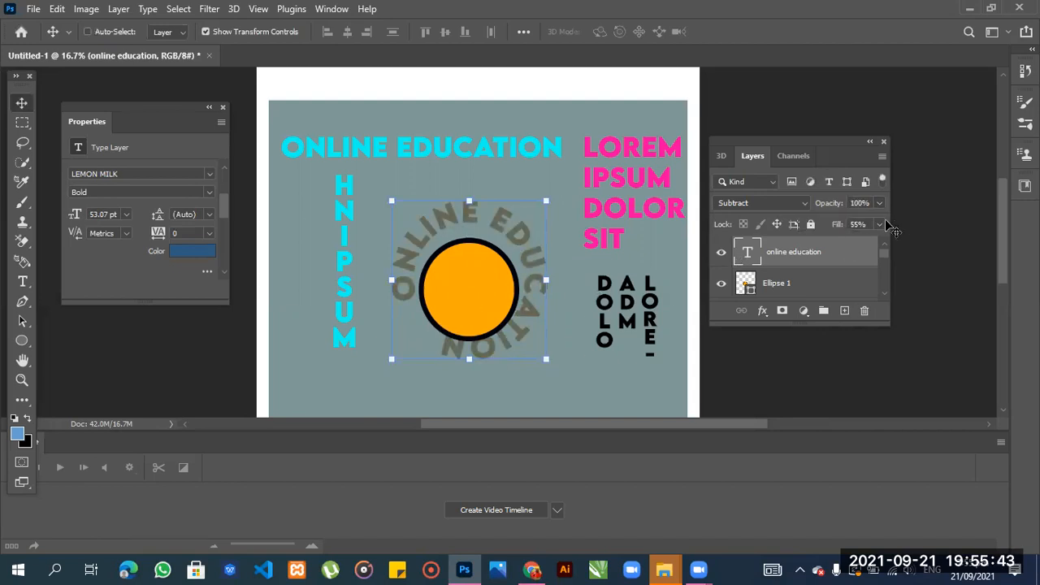